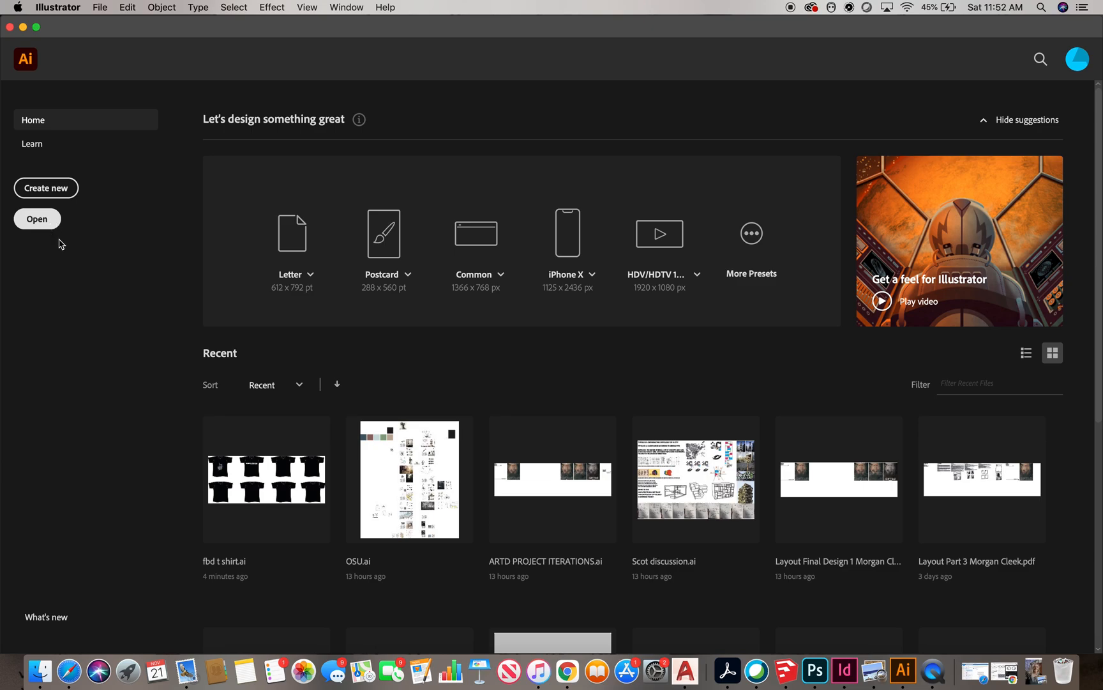
Create a new document 11 in wide by 8.4 in high
{"action": "left_click", "coordinate": [70, 191]}
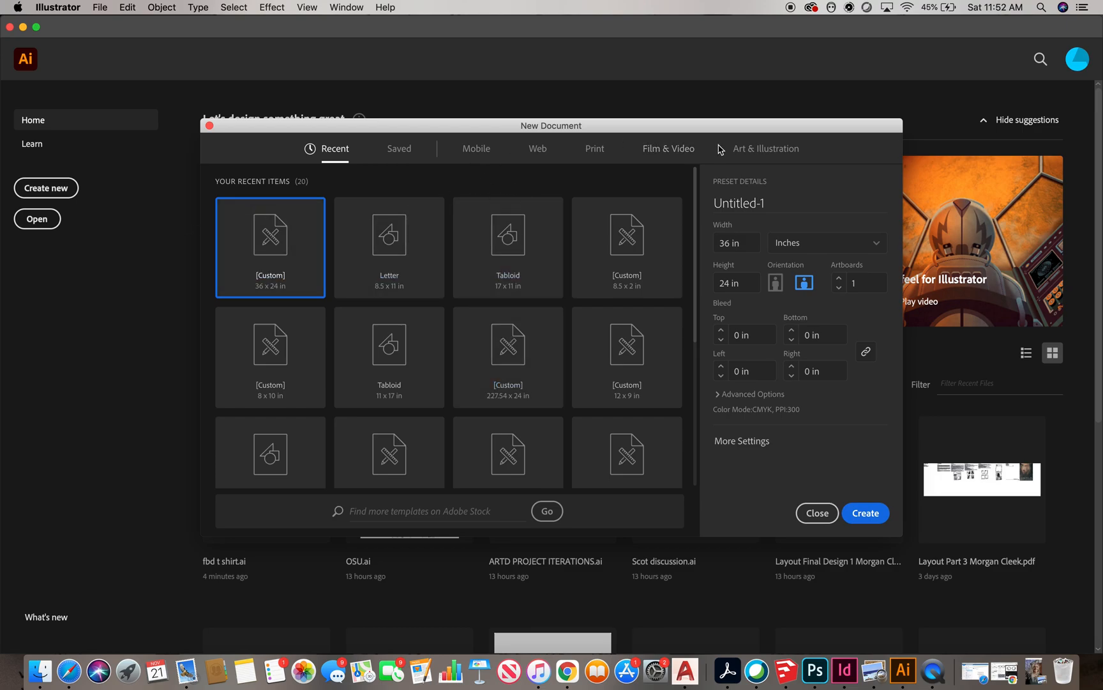
{"action": "left_click", "coordinate": [743, 152]}
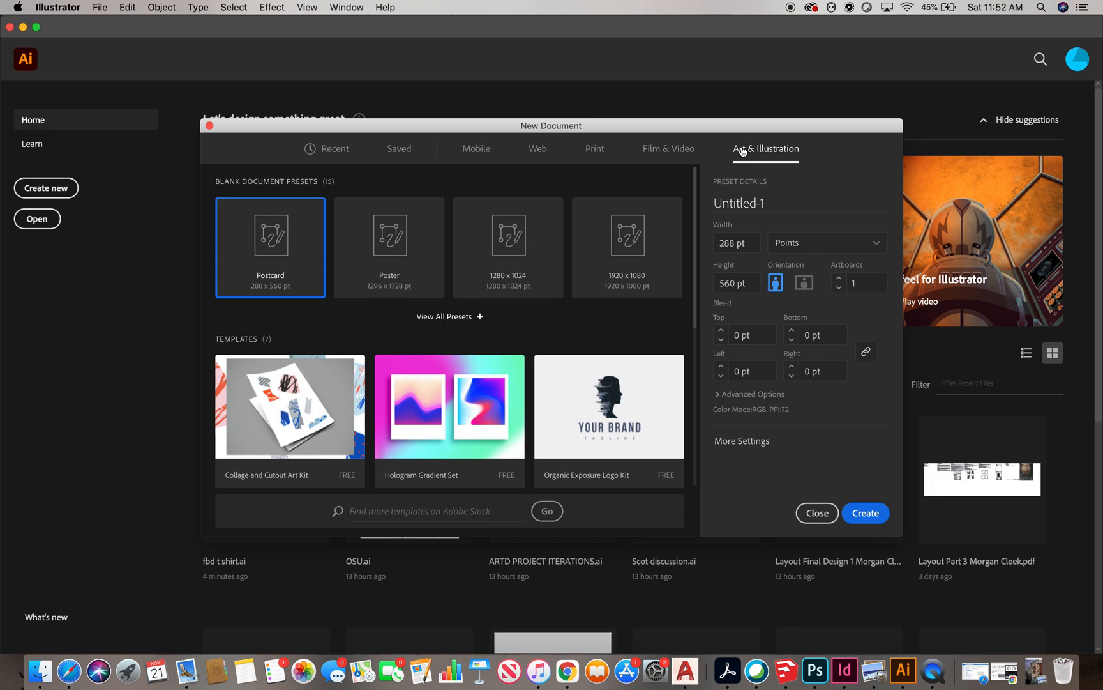
{"action": "left_click", "coordinate": [335, 152]}
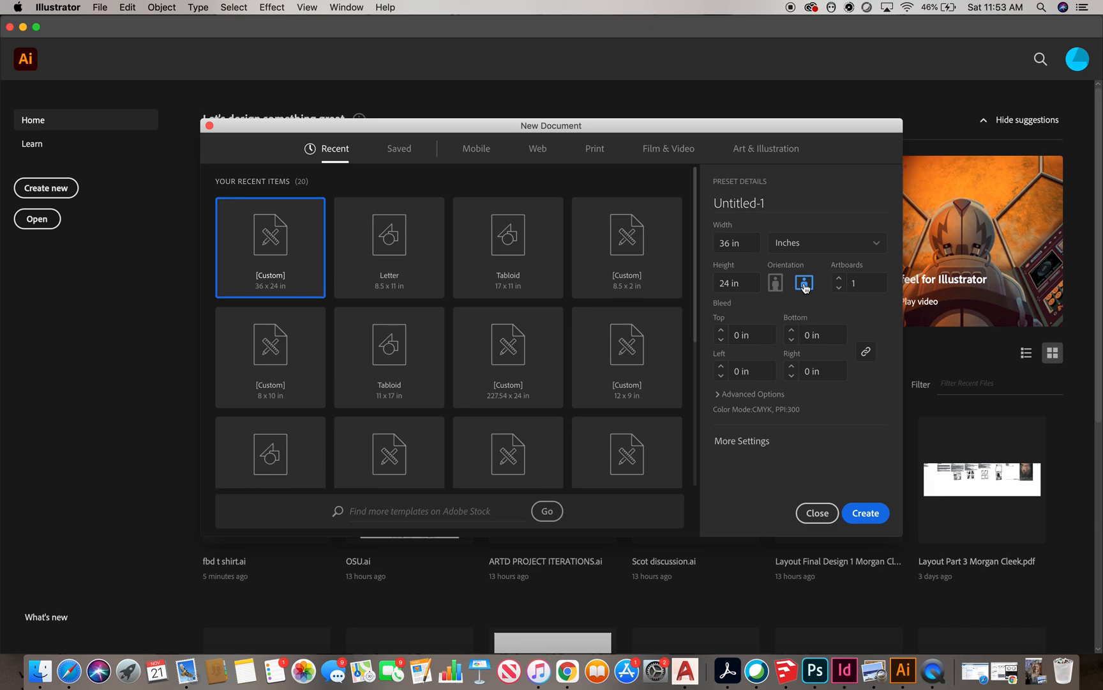
{"action": "double_click", "coordinate": [730, 283]}
{"action": "type", "text": "8.4"}
{"action": "double_click", "coordinate": [728, 243]}
{"action": "type", "text": "11"}
{"action": "left_click", "coordinate": [878, 517]}
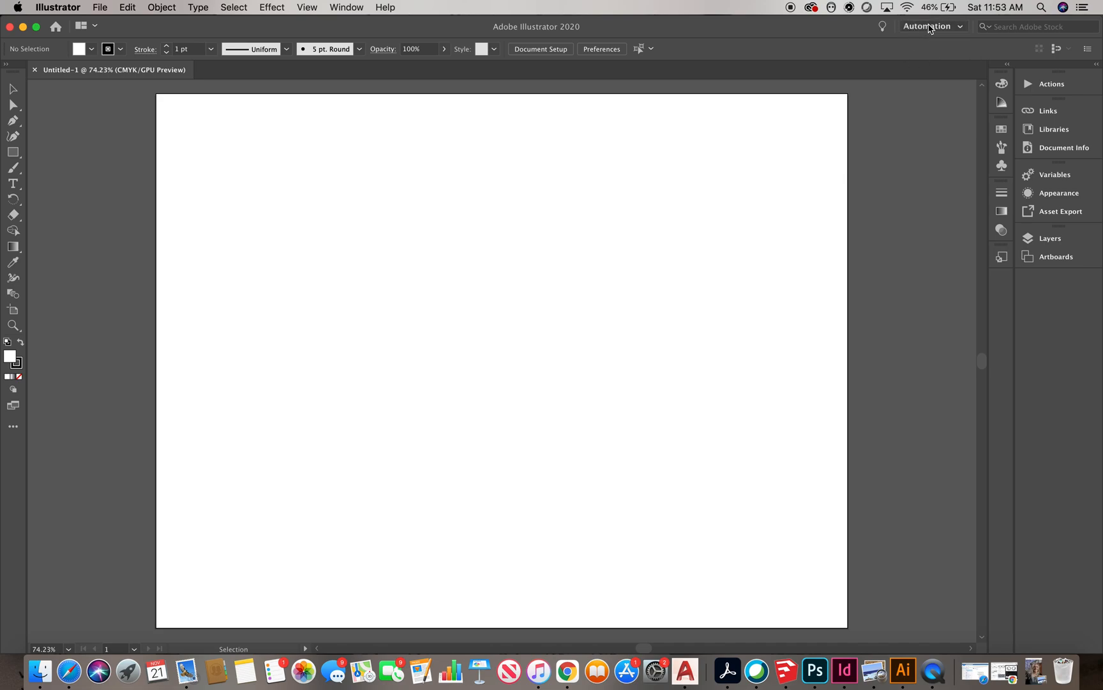
Switch the workspace to Essentials Classic
{"action": "left_click", "coordinate": [959, 32]}
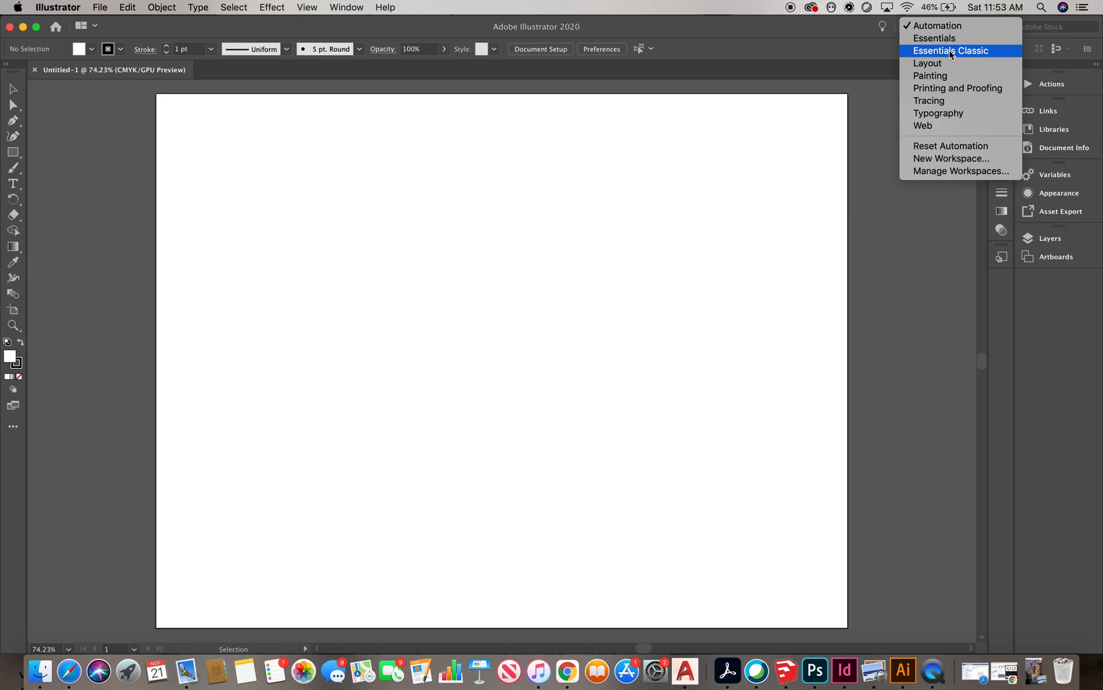
{"action": "left_click", "coordinate": [950, 51]}
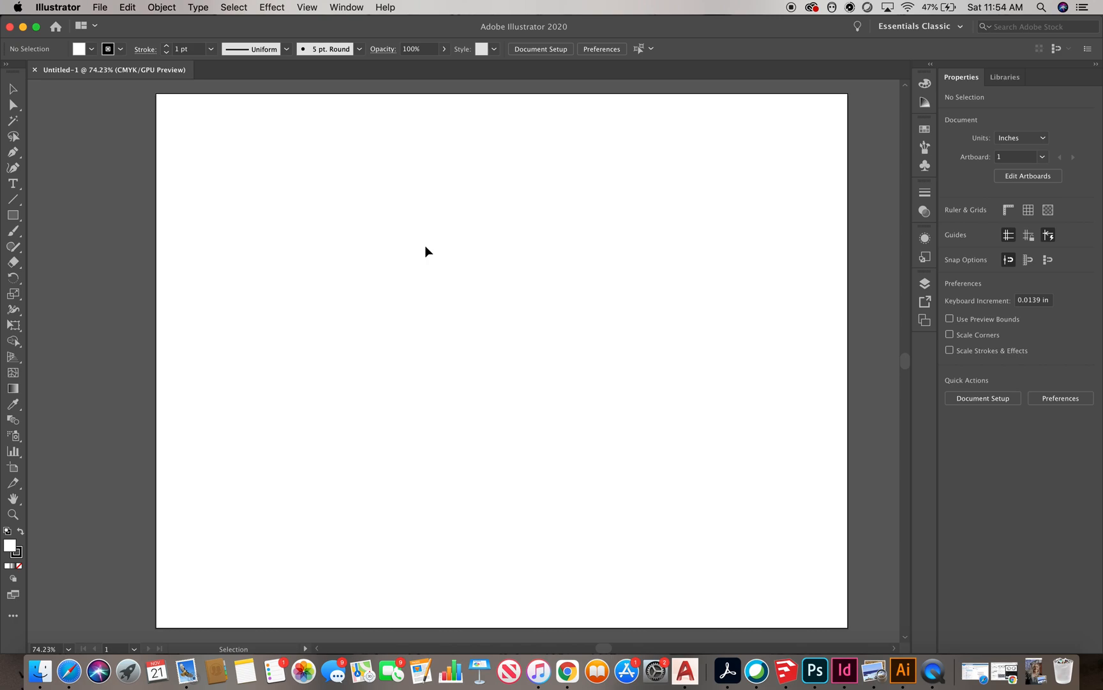
Draw a closed five-sided polygon with the Pen tool across the upper half of the artboard
{"action": "left_click", "coordinate": [13, 89]}
{"action": "left_click", "coordinate": [12, 153]}
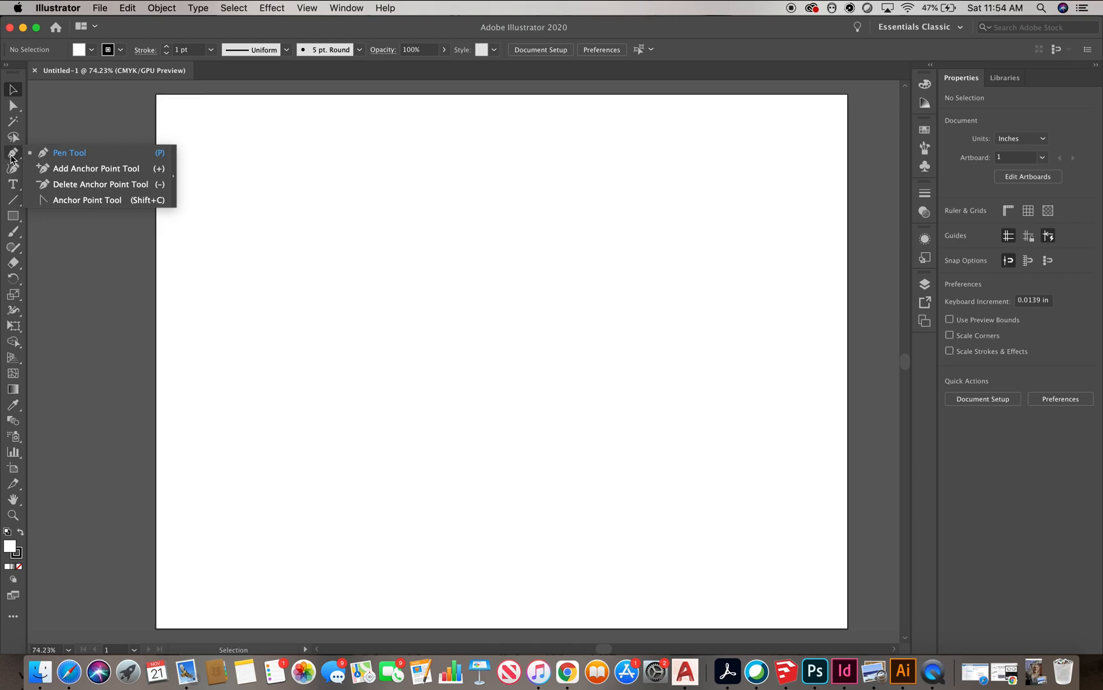
{"action": "left_click", "coordinate": [293, 225]}
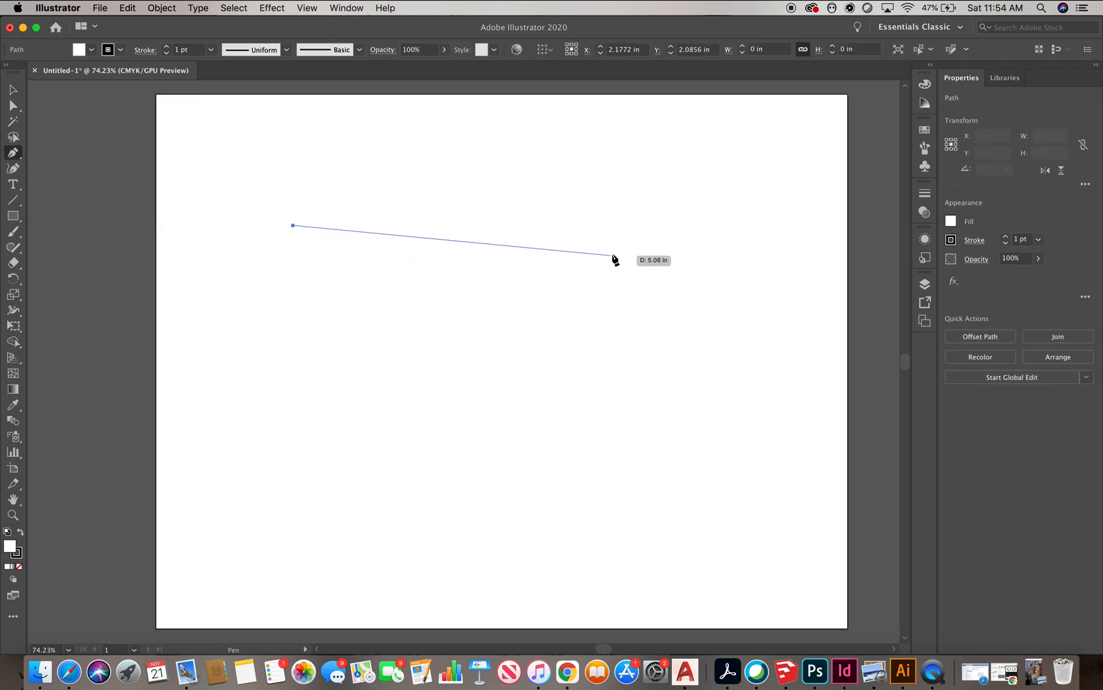
{"action": "left_click", "coordinate": [633, 236]}
{"action": "left_click", "coordinate": [711, 325]}
{"action": "left_click", "coordinate": [562, 381]}
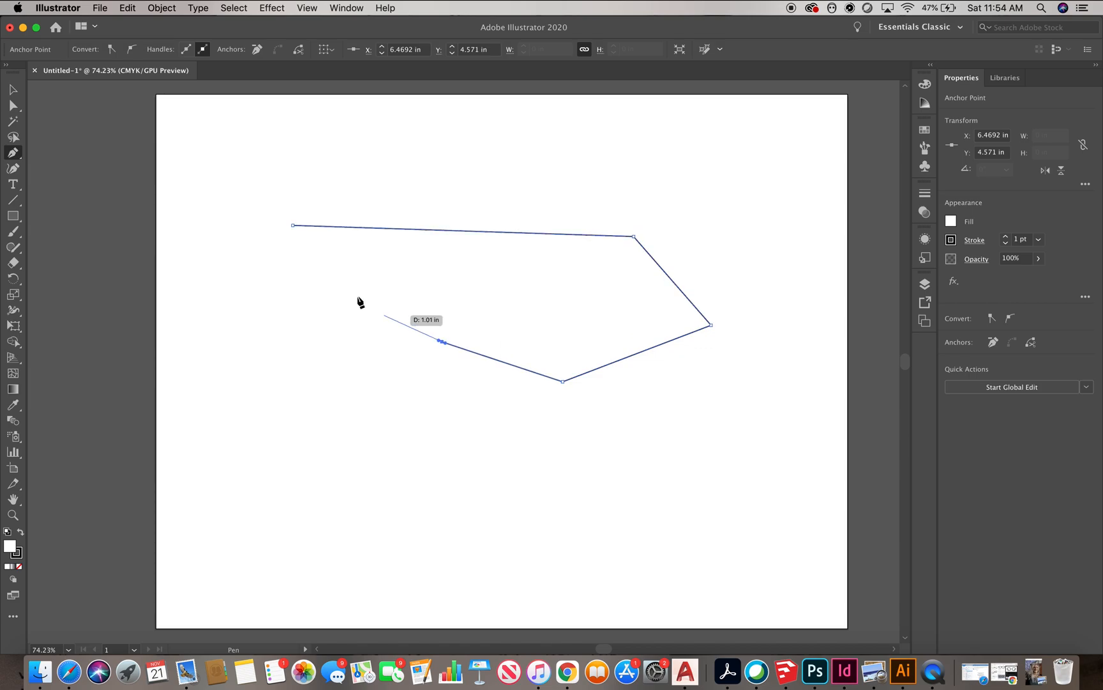
{"action": "left_click", "coordinate": [293, 225]}
Select the polygon and set its stroke weight to 4 pt
{"action": "left_click", "coordinate": [13, 90]}
{"action": "left_click", "coordinate": [486, 172]}
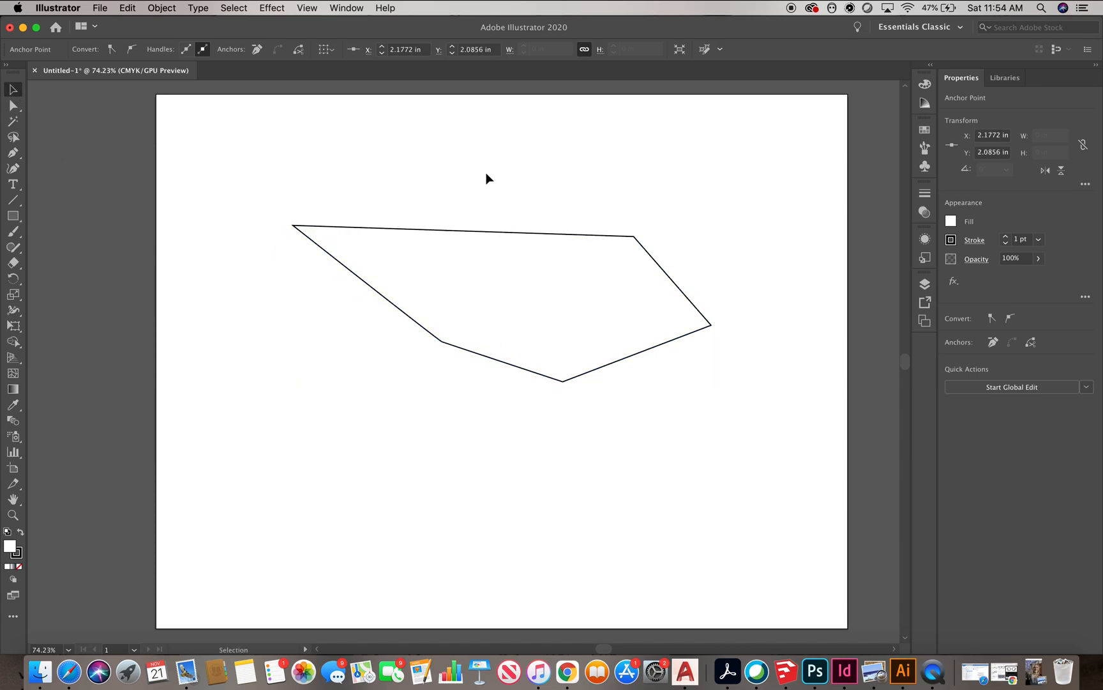
{"action": "left_click", "coordinate": [684, 295]}
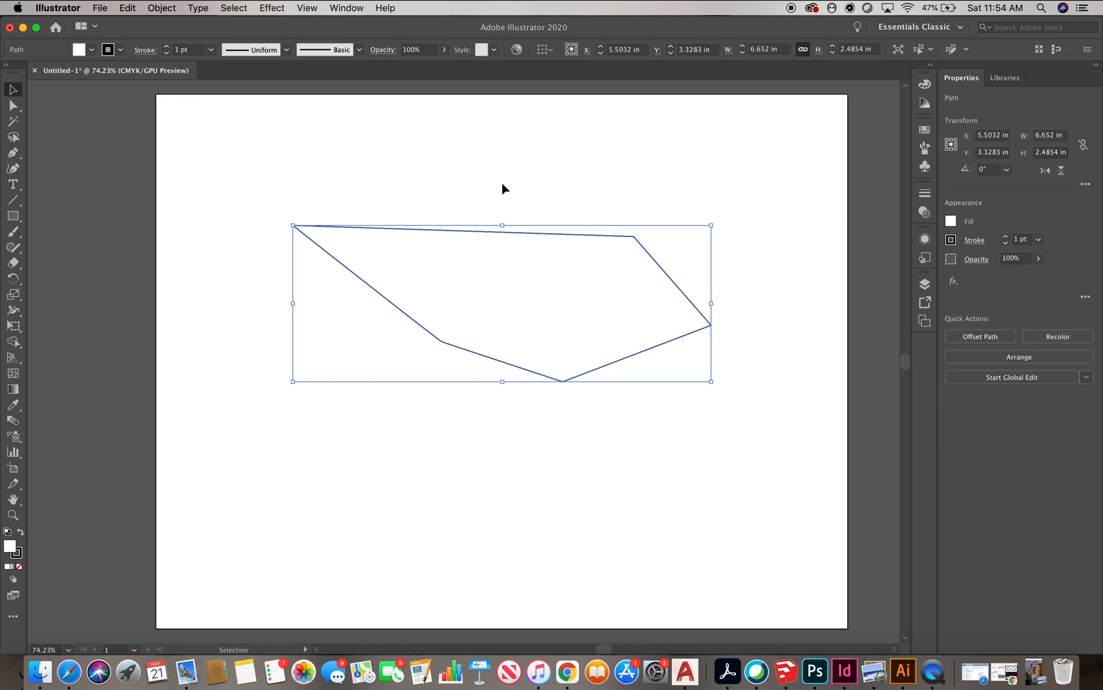
{"action": "left_click", "coordinate": [752, 339]}
{"action": "left_click", "coordinate": [661, 344]}
{"action": "left_click", "coordinate": [1006, 238]}
{"action": "left_click", "coordinate": [1006, 239]}
{"action": "left_click", "coordinate": [1006, 239]}
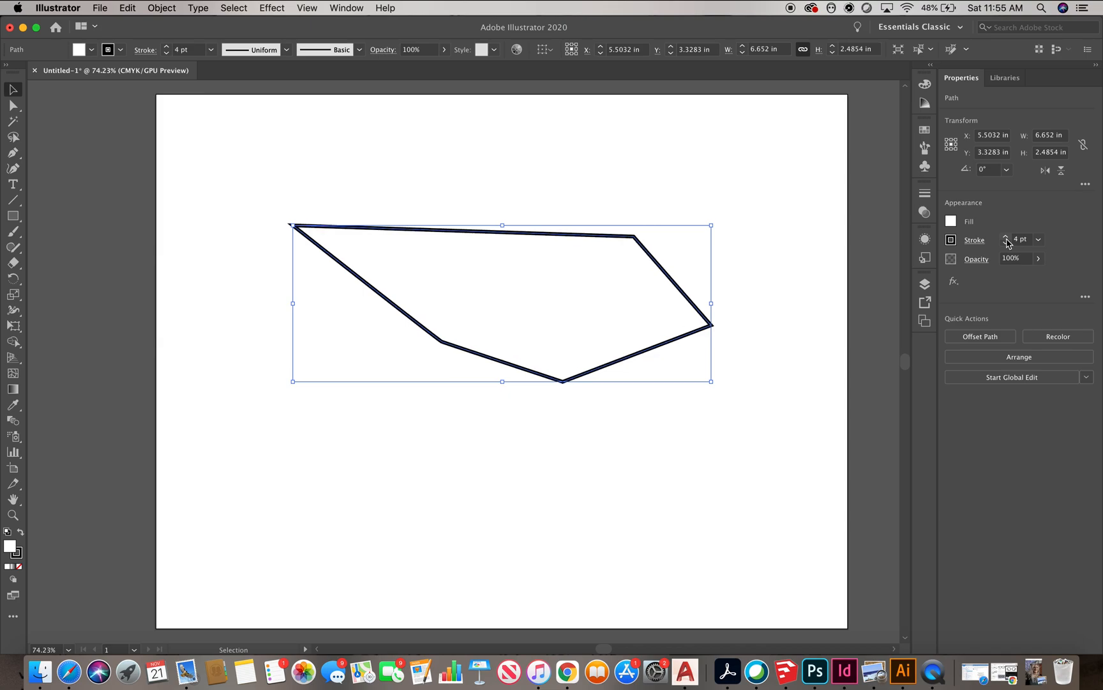
Set the polygon's stroke colour to a green swatch
{"action": "left_click", "coordinate": [952, 241]}
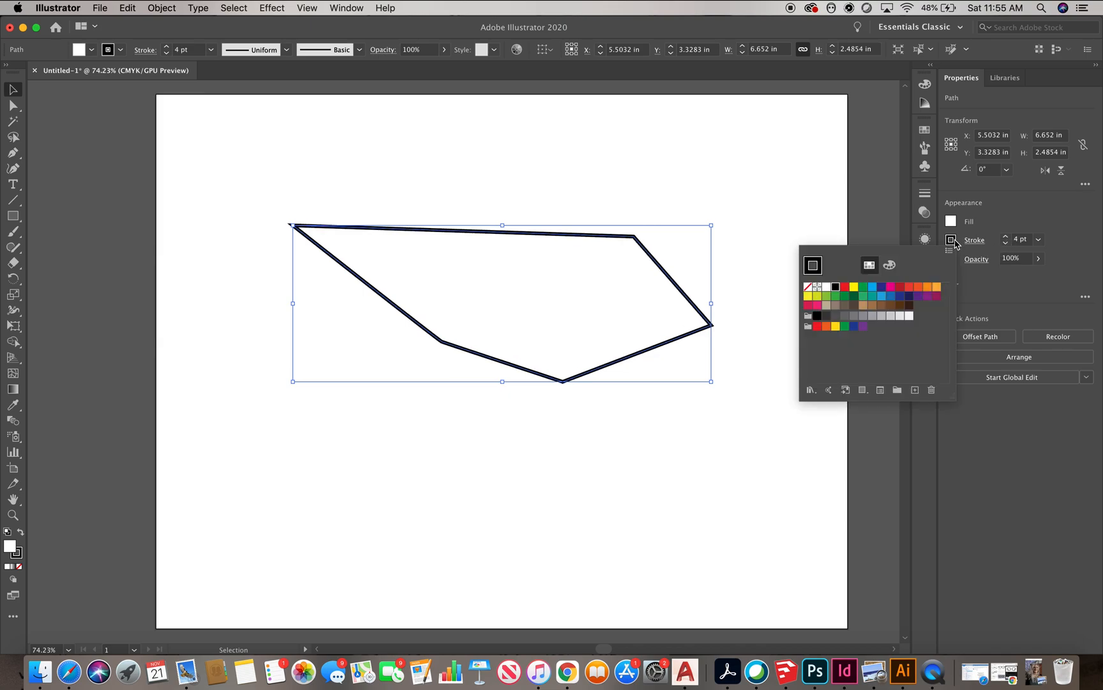
{"action": "left_click", "coordinate": [863, 288]}
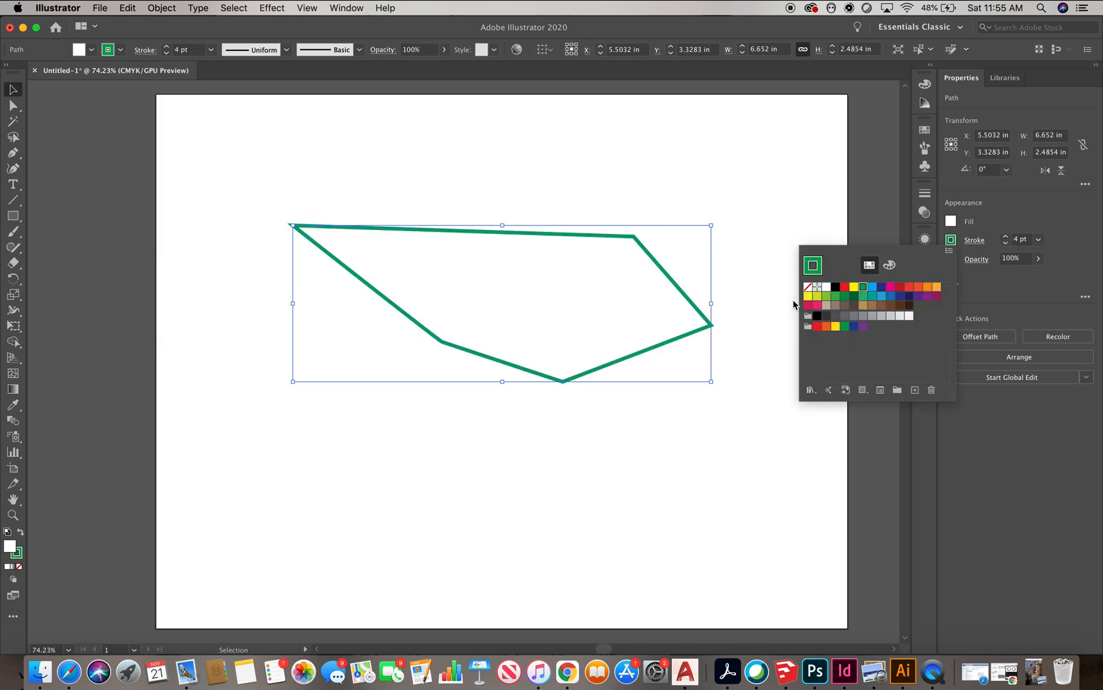
{"action": "left_click", "coordinate": [793, 304]}
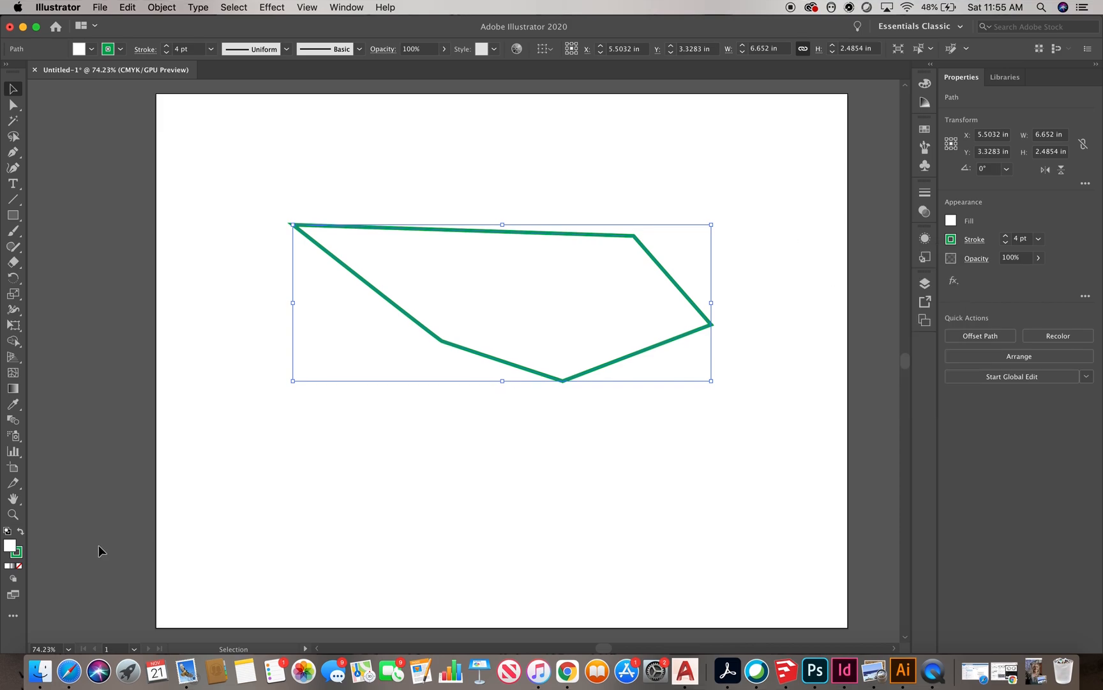
Change the stroke colour to a muted grey-green in the Color Picker
{"action": "left_click", "coordinate": [18, 554]}
{"action": "double_click", "coordinate": [18, 553]}
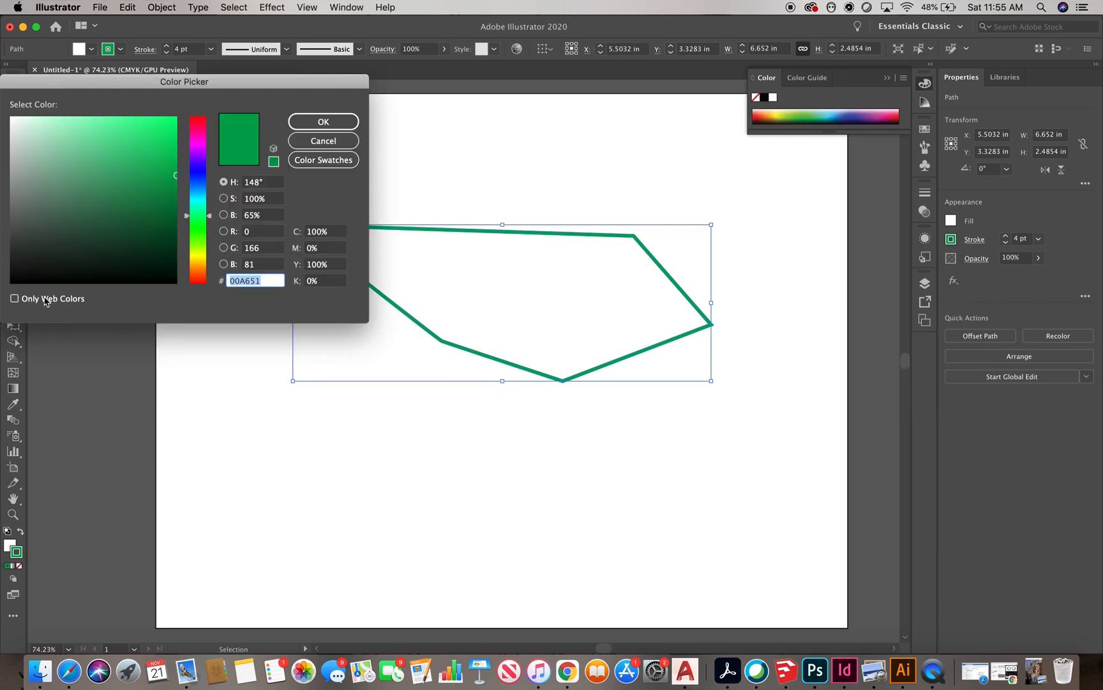
{"action": "left_click_drag", "start_coordinate": [141, 167], "coordinate": [66, 180]}
{"action": "left_click", "coordinate": [353, 118]}
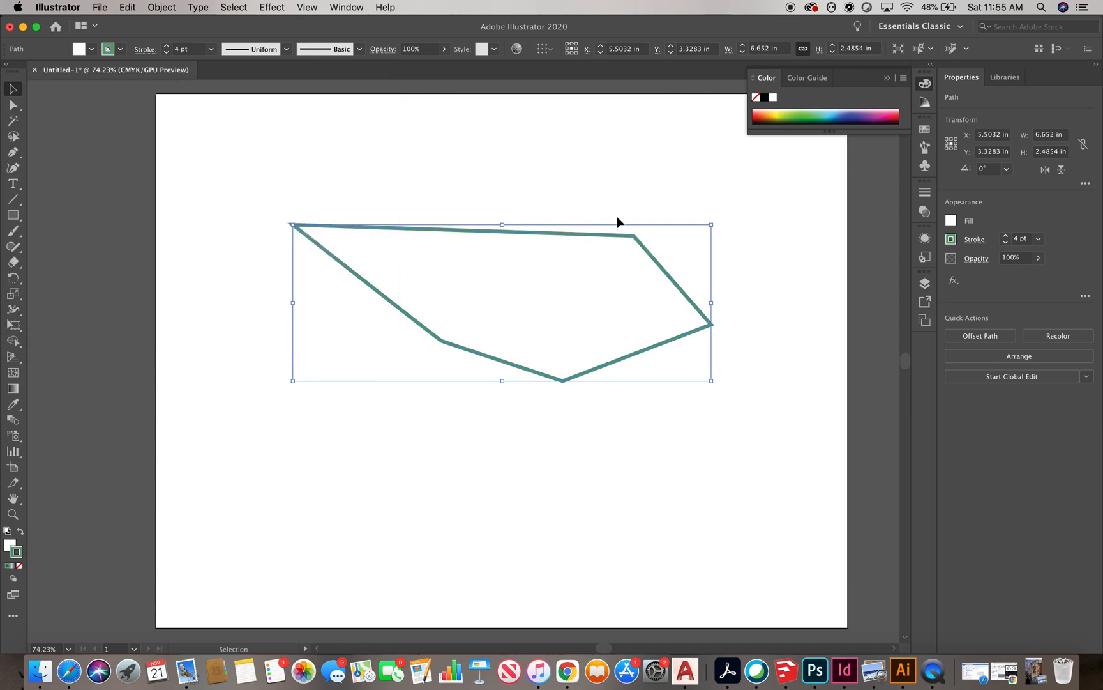
{"action": "left_click", "coordinate": [617, 216]}
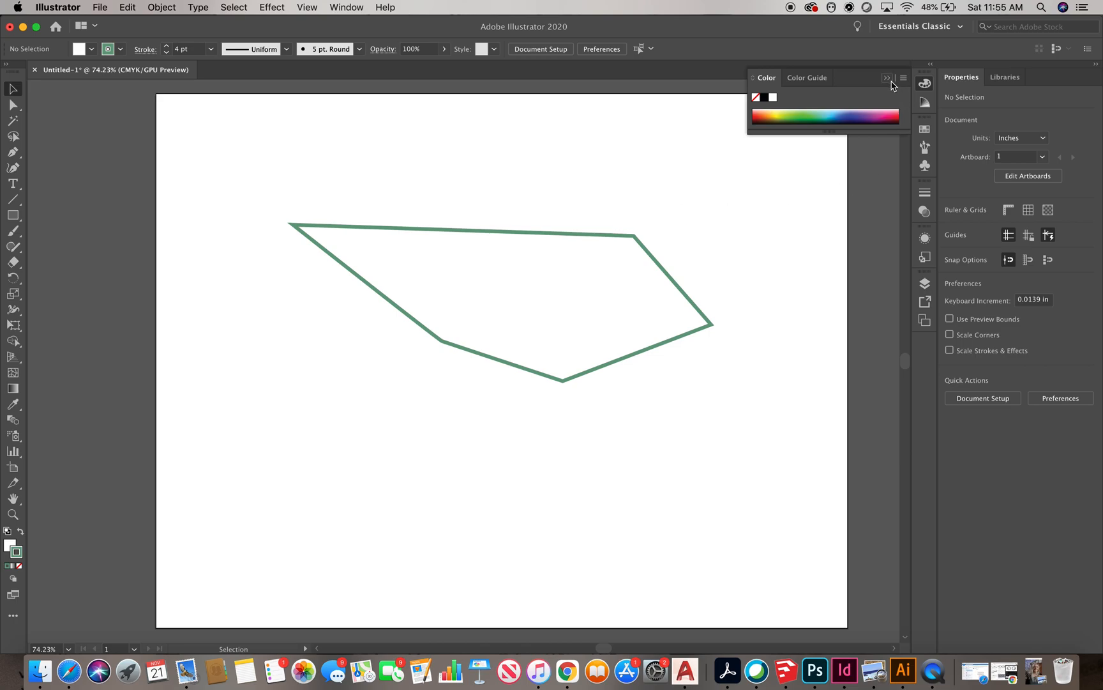
Fill the polygon with a magenta swatch
{"action": "left_click", "coordinate": [887, 78]}
{"action": "left_click", "coordinate": [677, 279]}
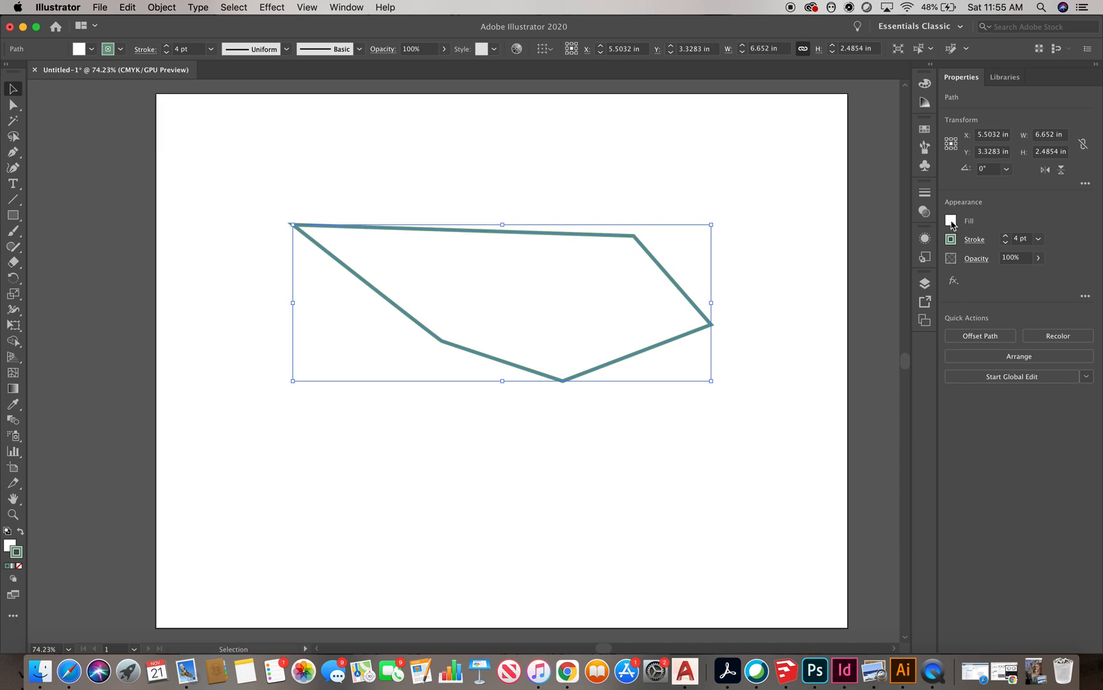
{"action": "left_click", "coordinate": [93, 50]}
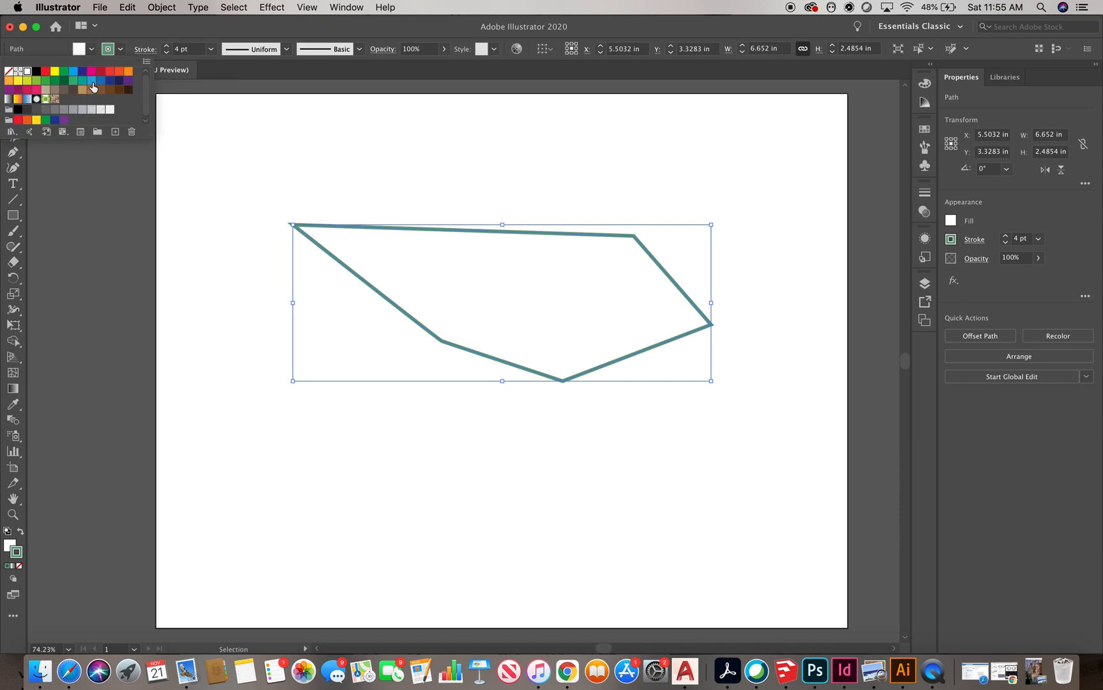
{"action": "left_click", "coordinate": [91, 71]}
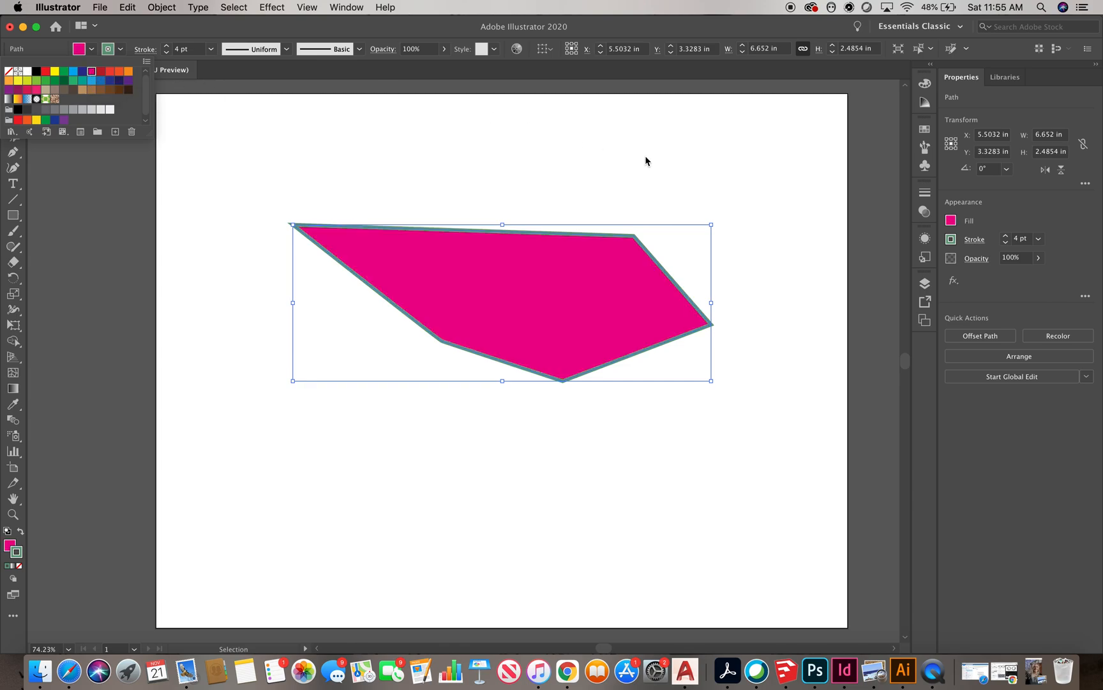
{"action": "left_click", "coordinate": [748, 199]}
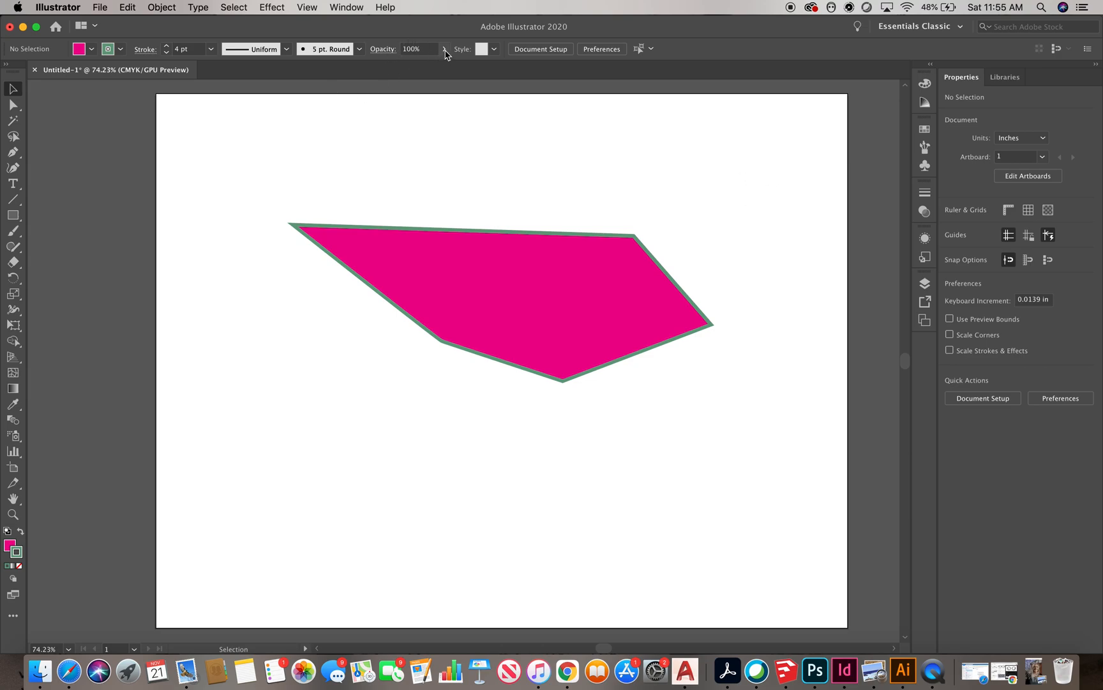
Lower the polygon's opacity to 30% and undo the change
{"action": "left_click", "coordinate": [573, 235]}
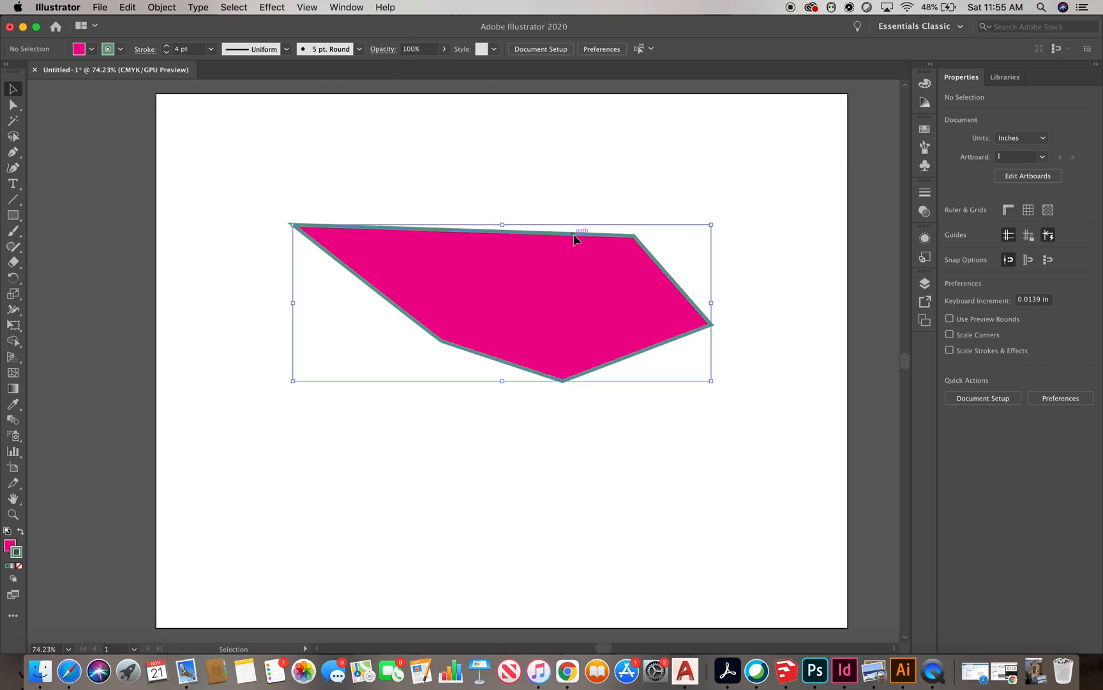
{"action": "left_click", "coordinate": [444, 49]}
{"action": "left_click_drag", "start_coordinate": [439, 69], "coordinate": [406, 68]}
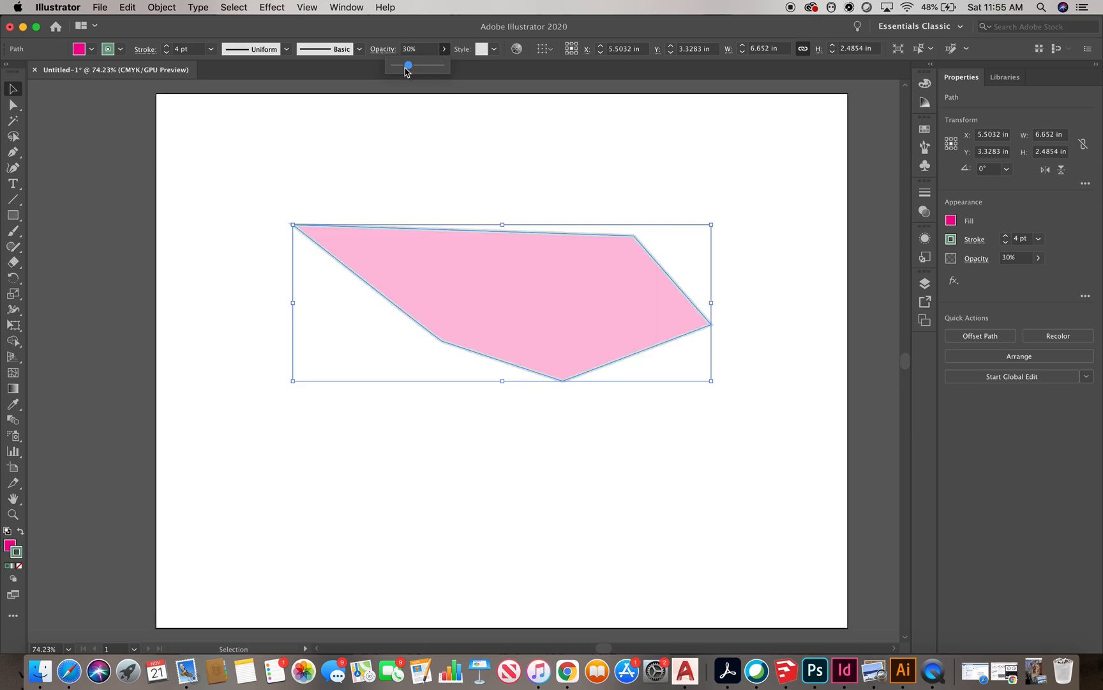
{"action": "left_click", "coordinate": [630, 186]}
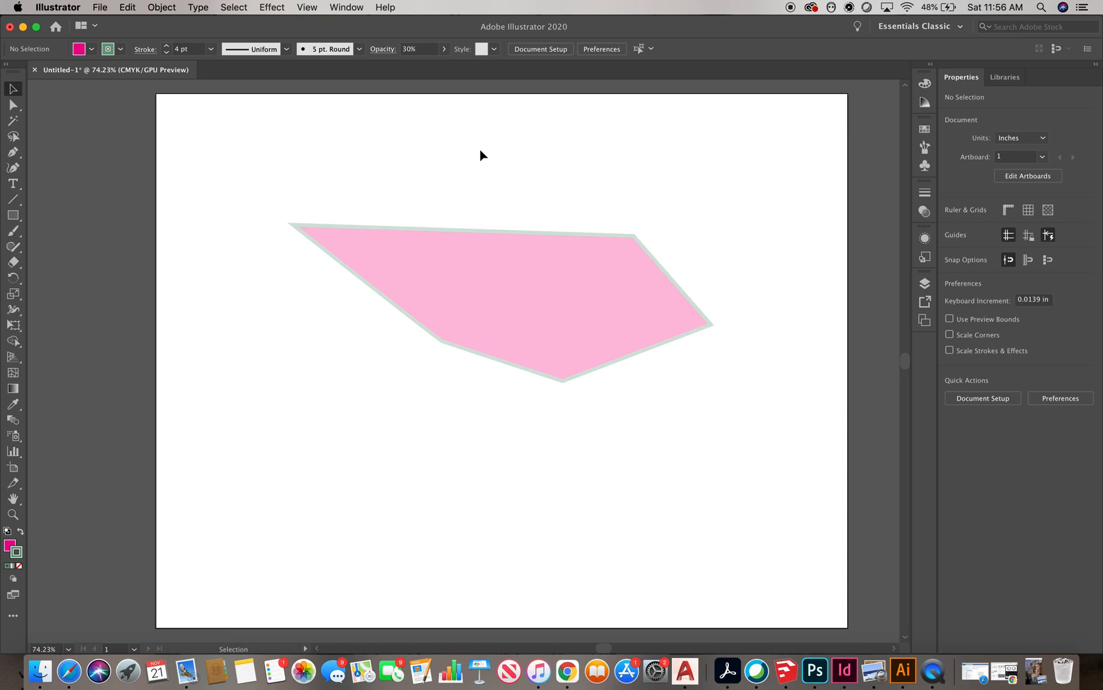
{"action": "key", "text": "super+z"}
Select the polygon and turn its stroke into a dashed line
{"action": "left_click", "coordinate": [502, 157]}
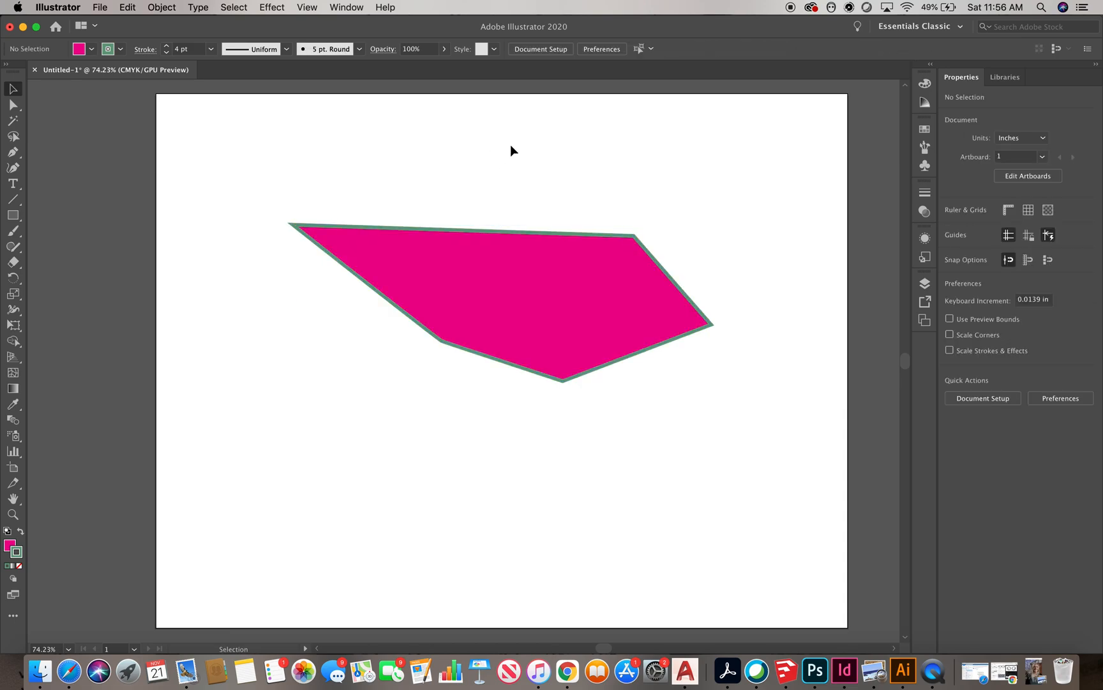
{"action": "left_click", "coordinate": [458, 229]}
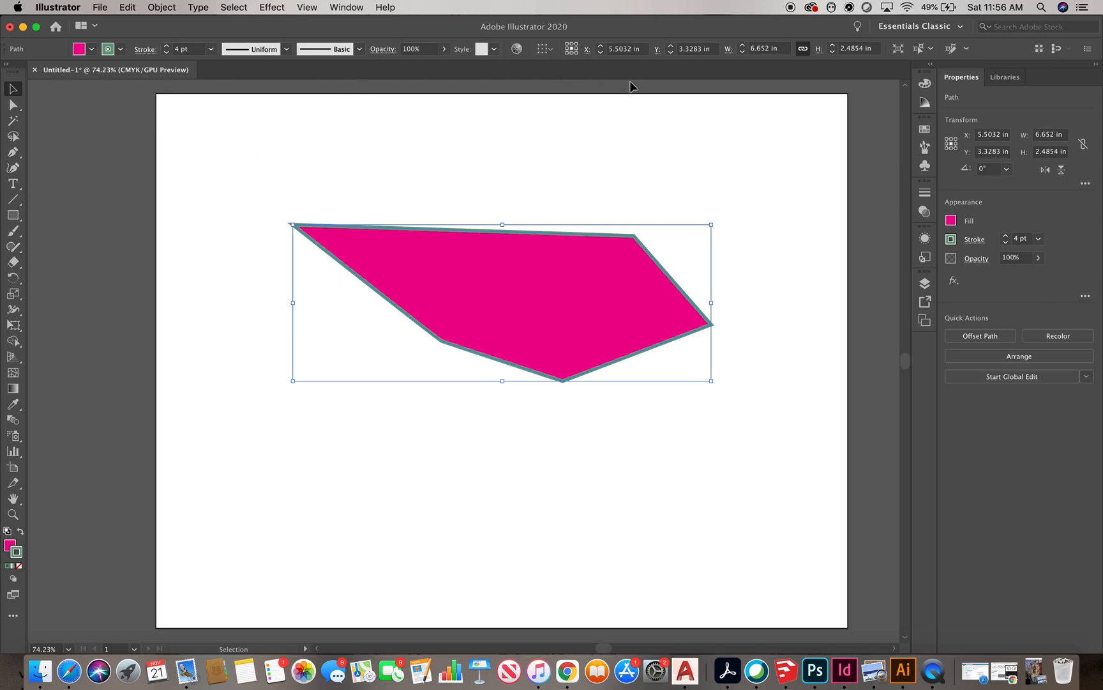
{"action": "left_click", "coordinate": [383, 51]}
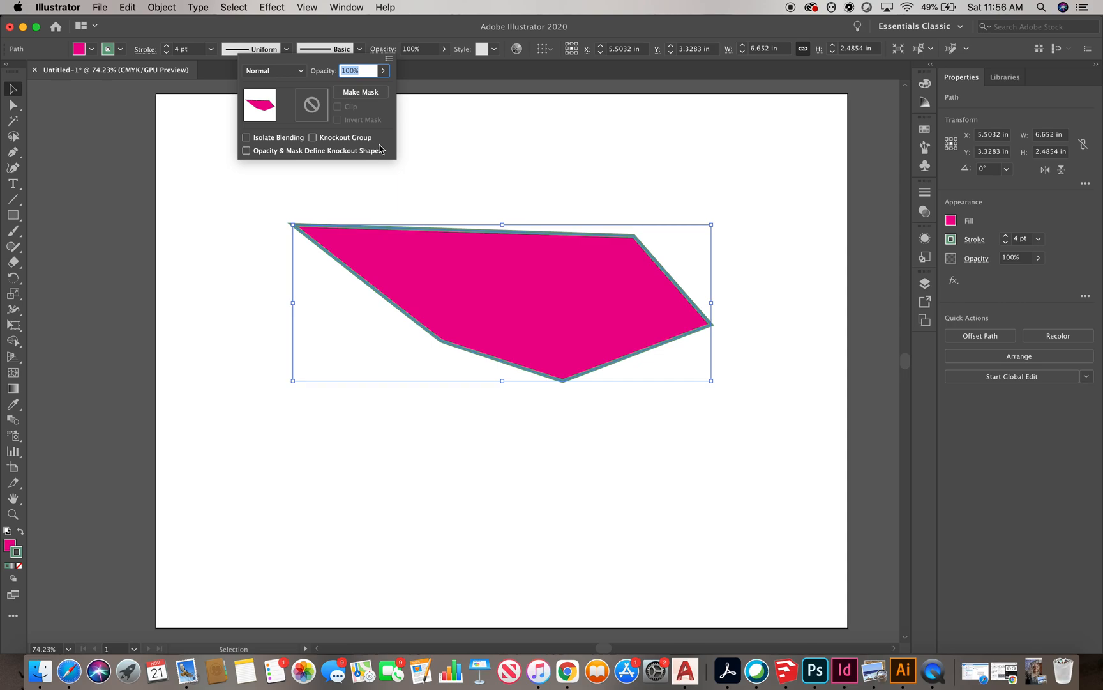
{"action": "left_click", "coordinate": [147, 50]}
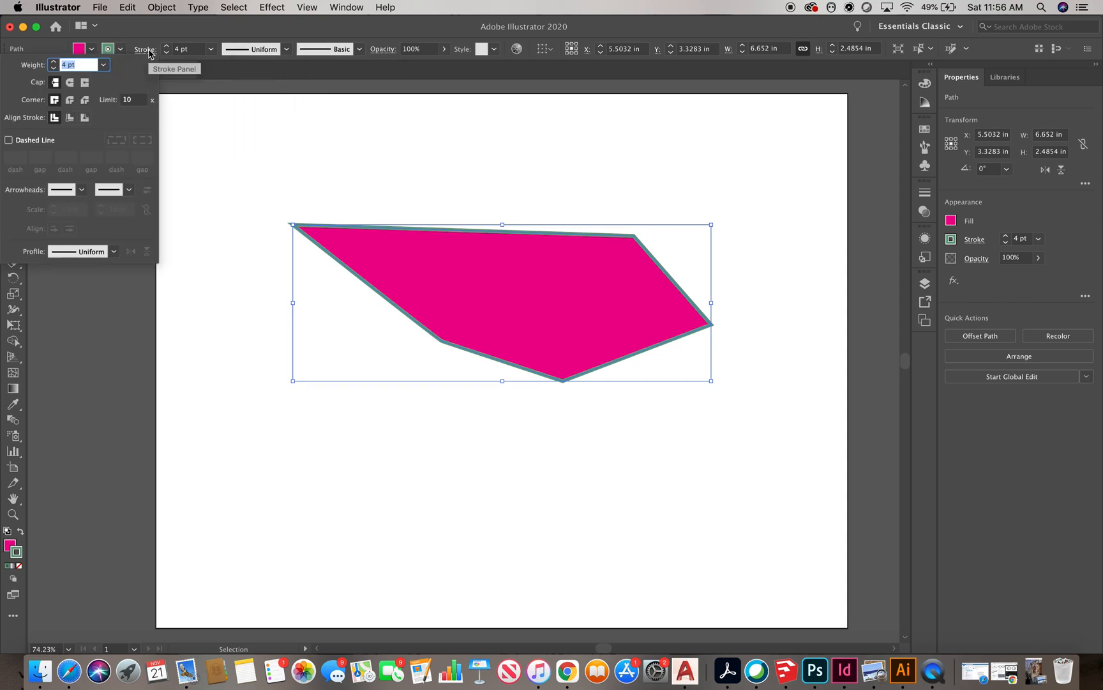
{"action": "left_click", "coordinate": [9, 141]}
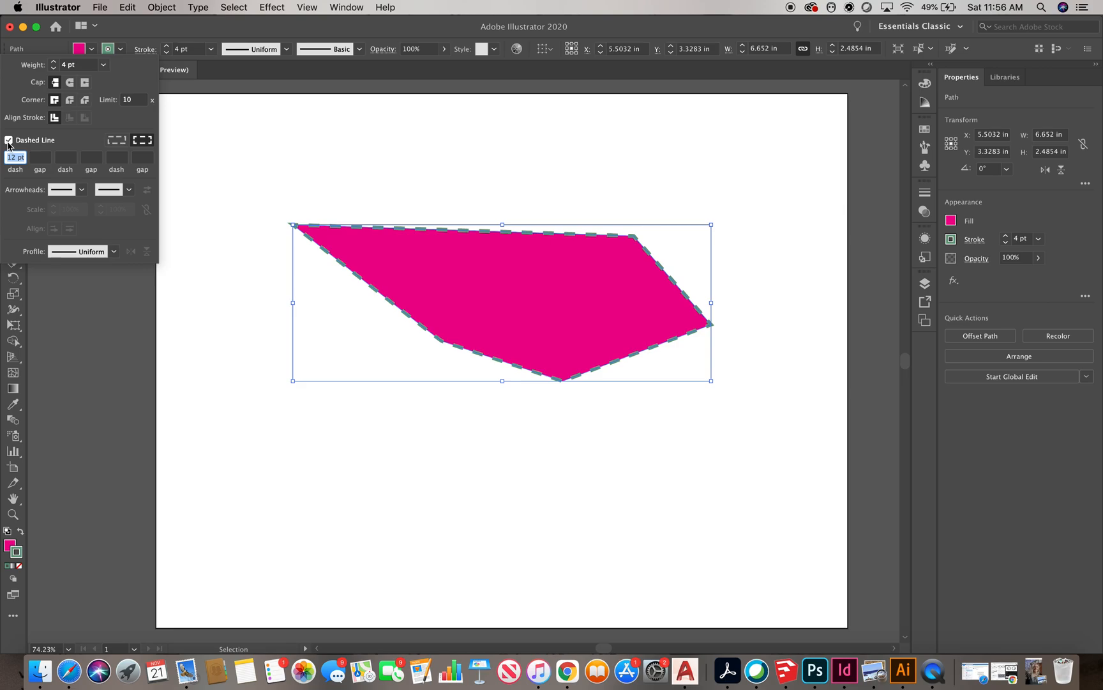
{"action": "left_click", "coordinate": [488, 187]}
{"action": "left_click", "coordinate": [520, 162]}
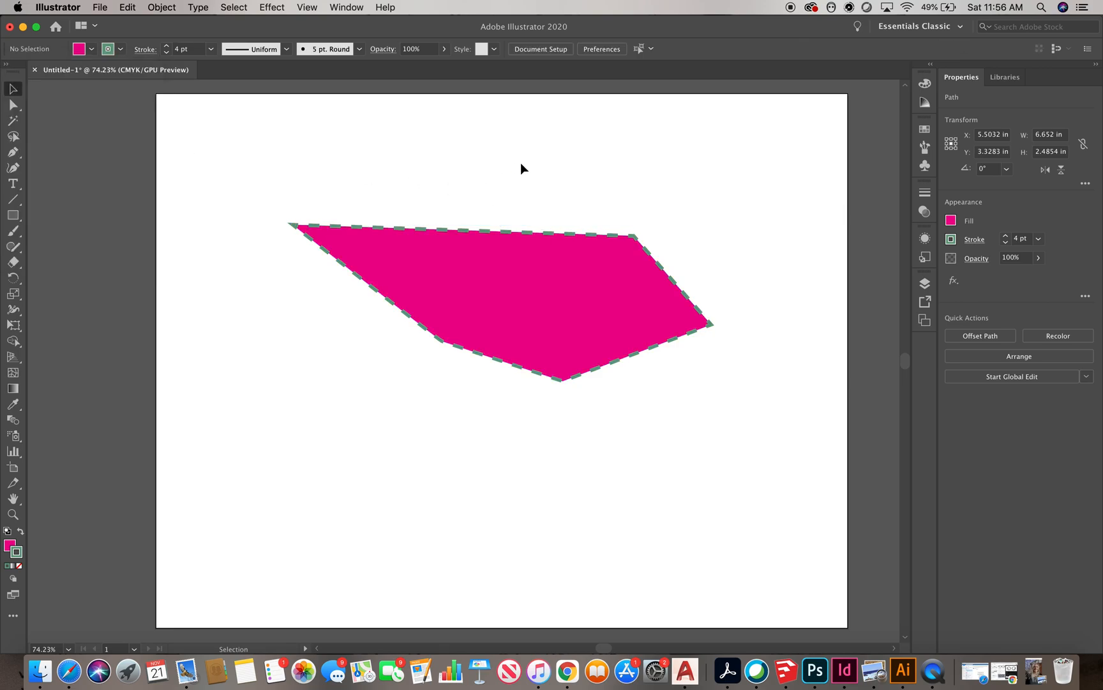
Review the dashed polygon's stroke options
{"action": "left_click", "coordinate": [511, 231]}
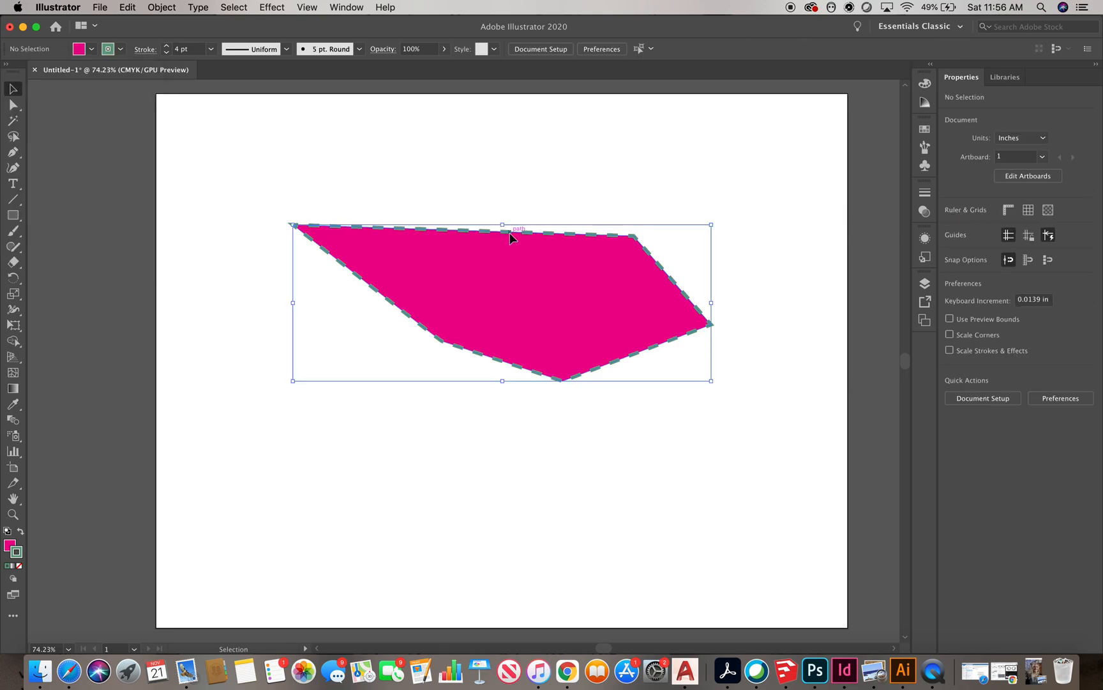
{"action": "left_click", "coordinate": [146, 49]}
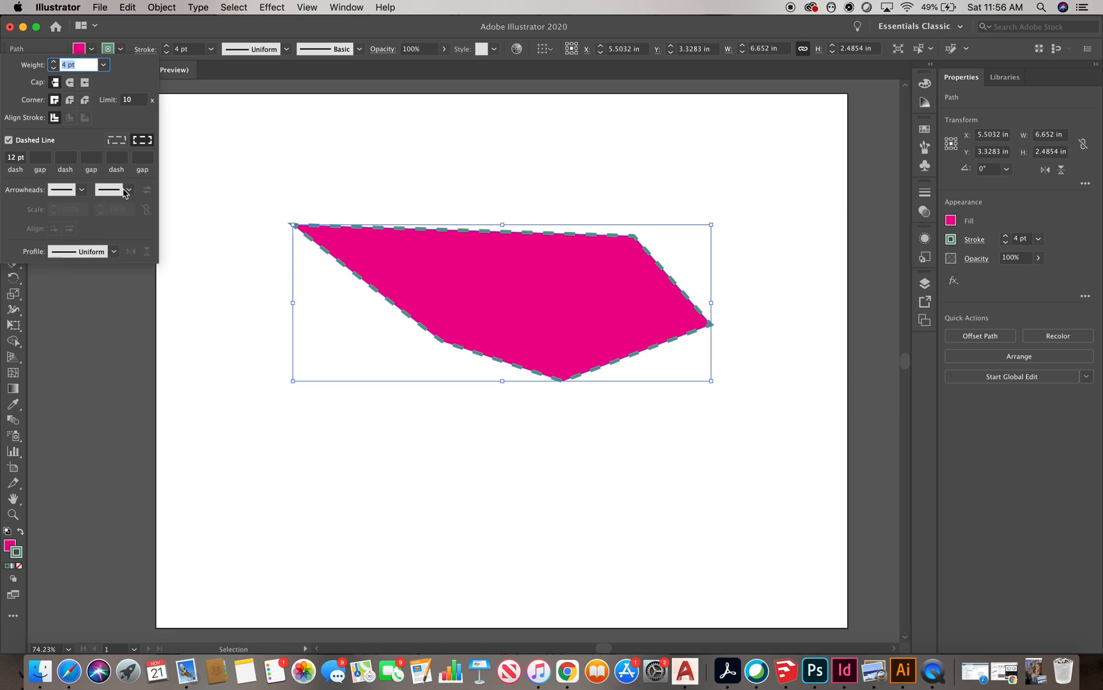
{"action": "left_click", "coordinate": [372, 182]}
{"action": "left_click", "coordinate": [372, 183]}
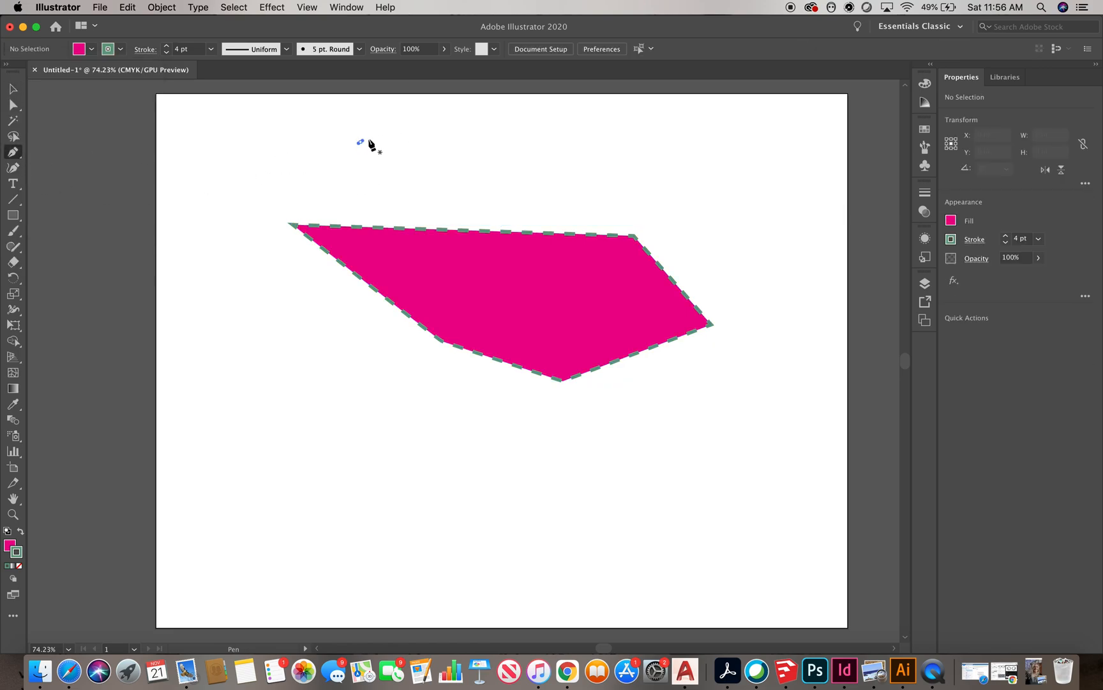
Draw a line about 1.74 in long with the Pen tool and give its dashed stroke an Arrow 7 end arrowhead
{"action": "left_click", "coordinate": [361, 142]}
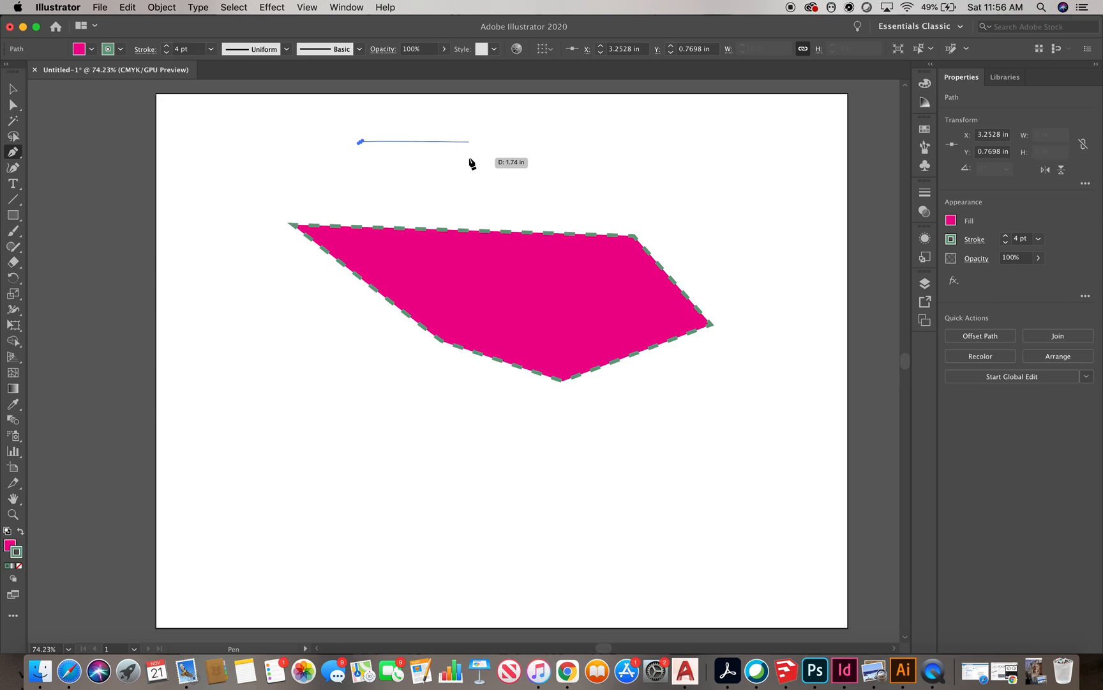
{"action": "left_click", "coordinate": [470, 160], "text": "shift"}
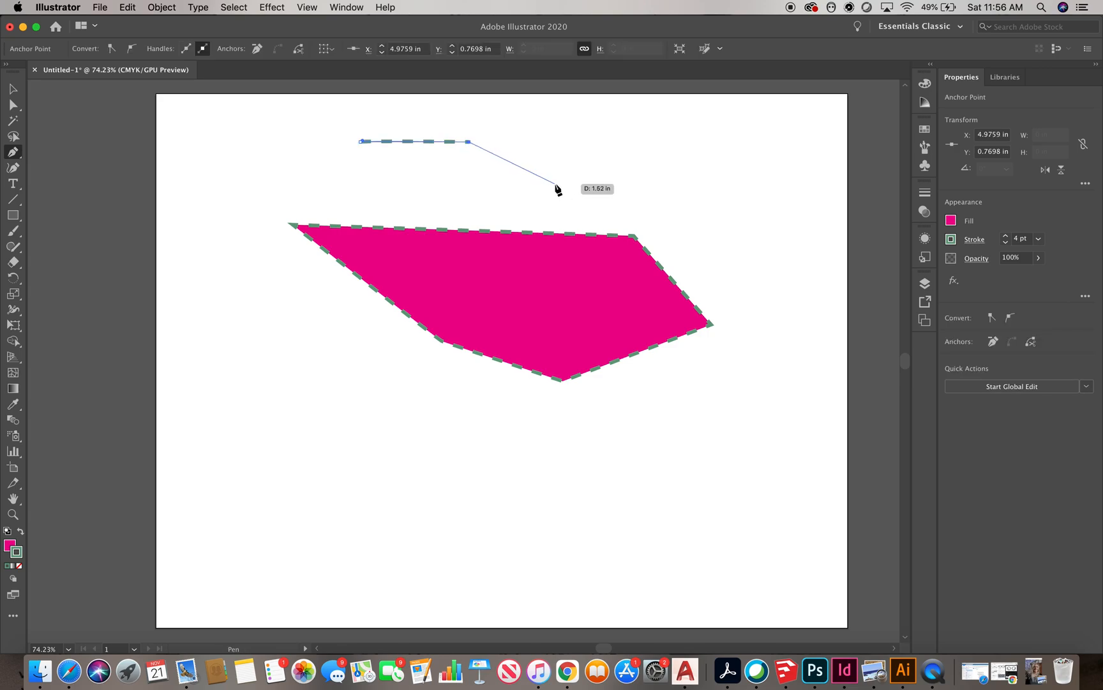
{"action": "key", "text": "v"}
{"action": "left_click", "coordinate": [141, 52]}
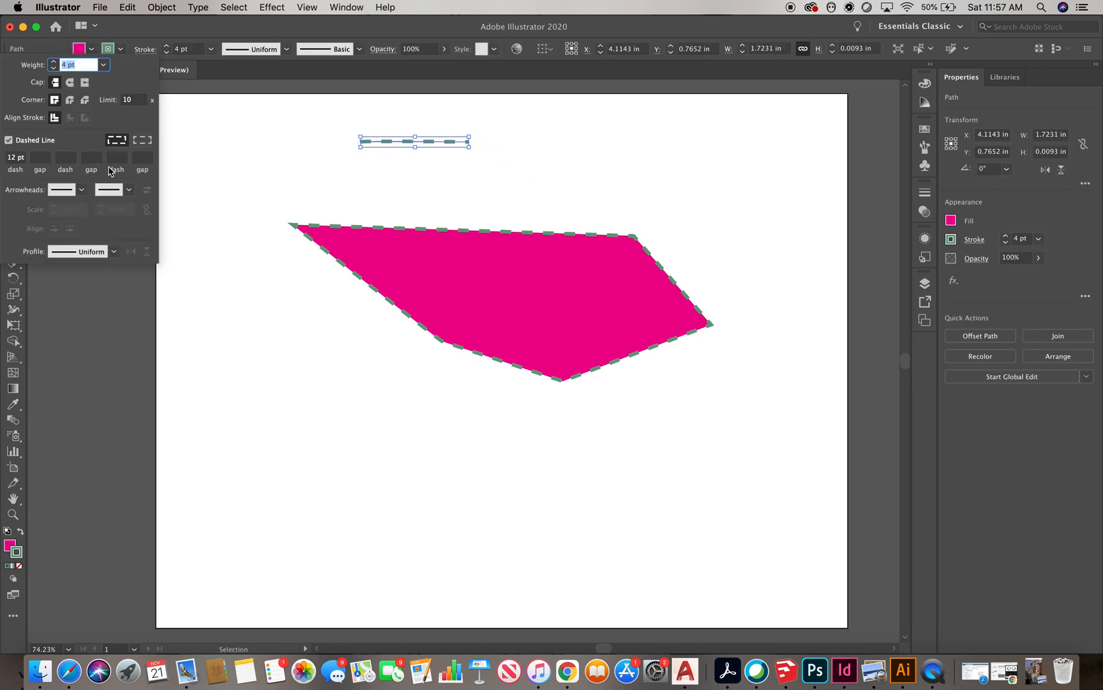
{"action": "left_click", "coordinate": [127, 190]}
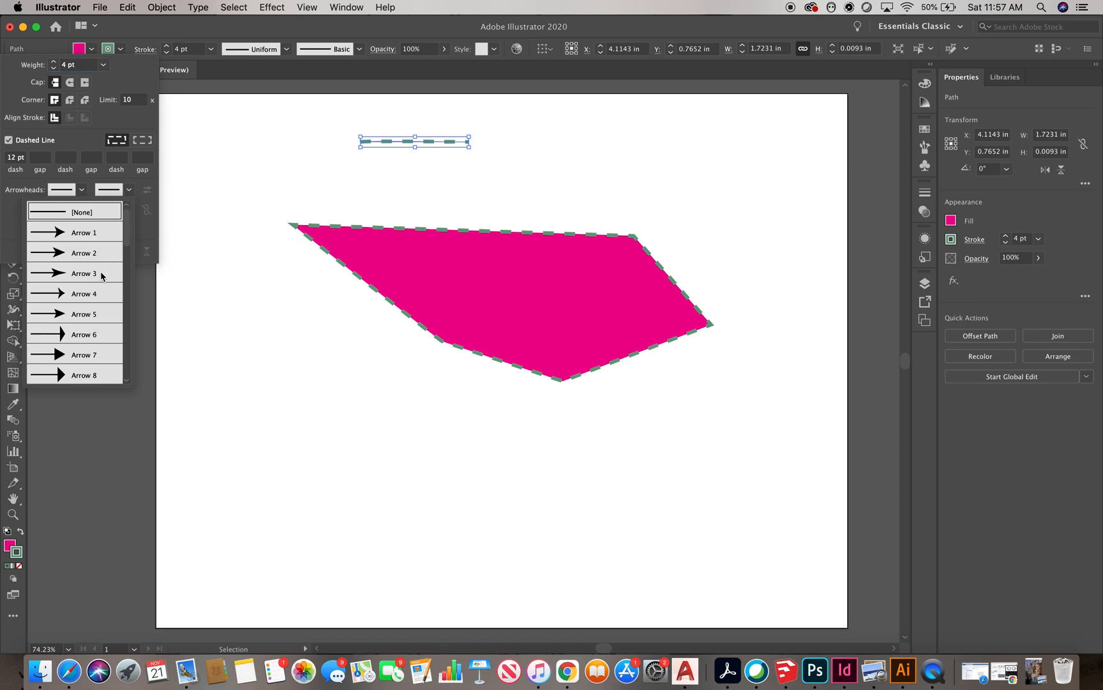
{"action": "left_click", "coordinate": [98, 356]}
{"action": "left_click", "coordinate": [563, 161]}
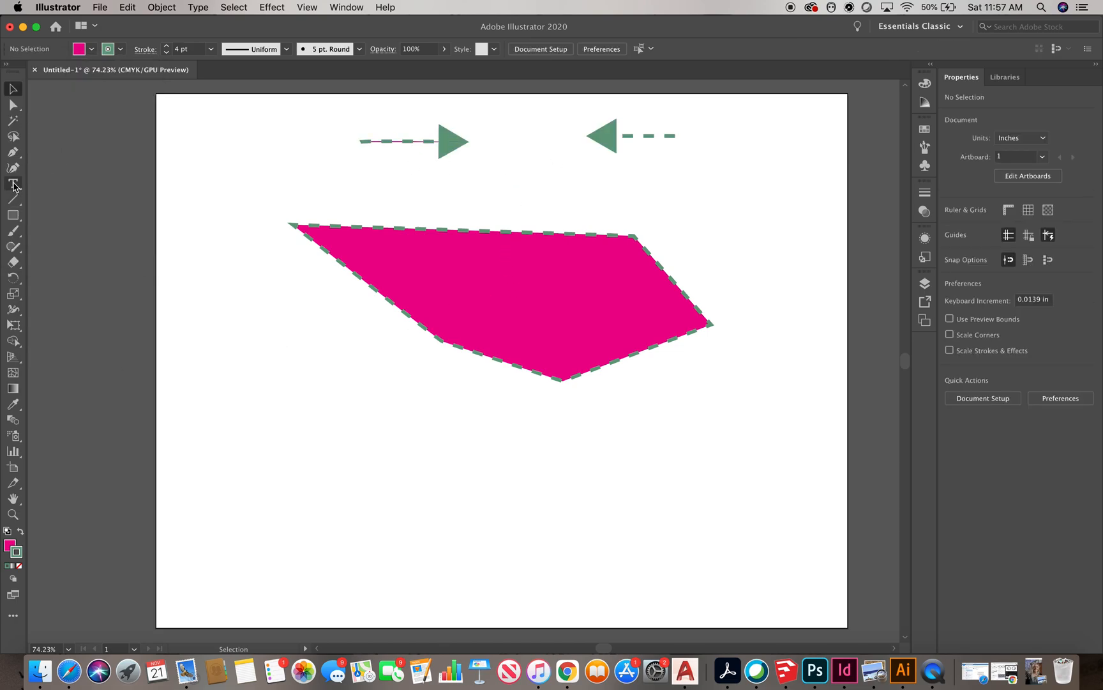
Create an area text frame of placeholder text below the polygon and right-align it
{"action": "left_click", "coordinate": [13, 184]}
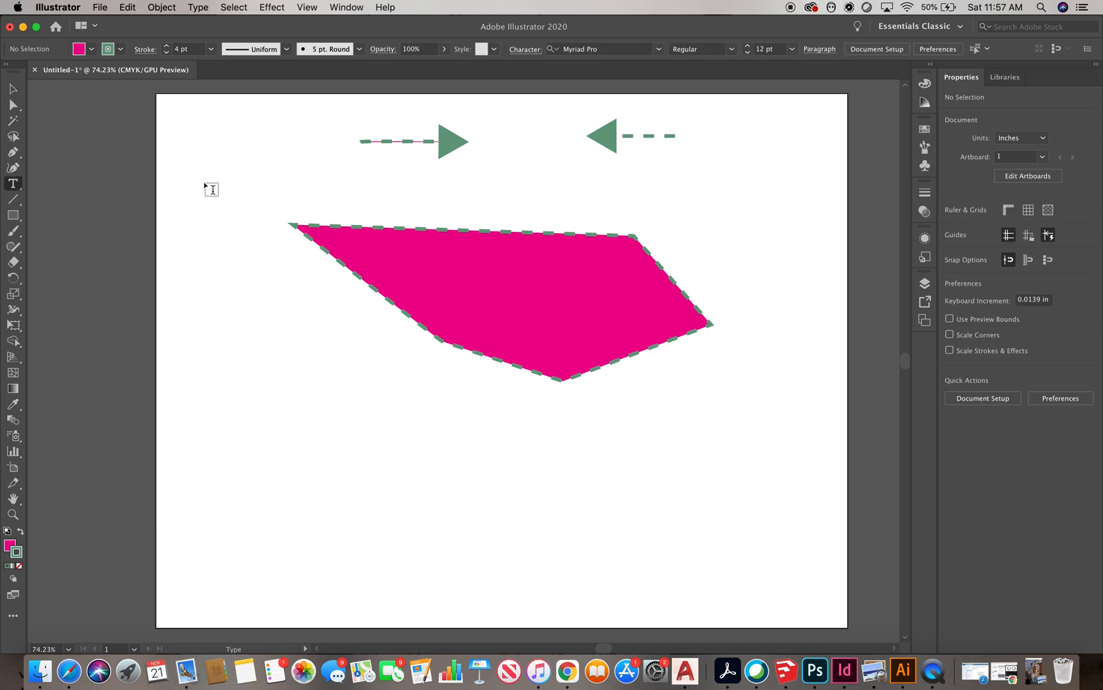
{"action": "left_click_drag", "start_coordinate": [213, 377], "coordinate": [367, 434]}
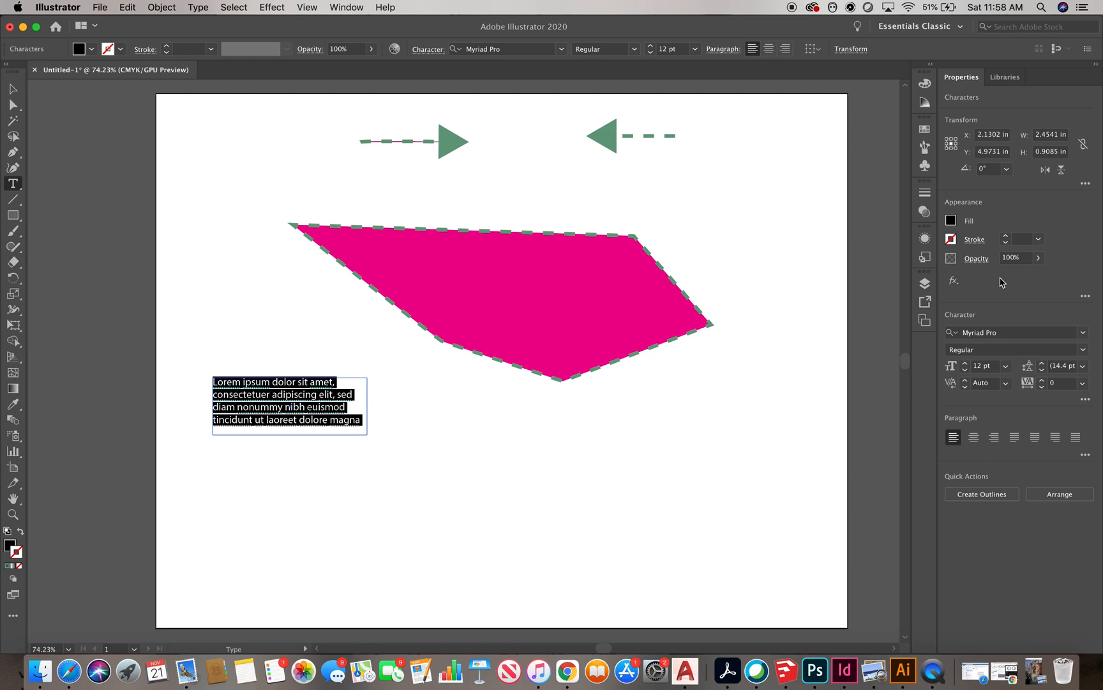
{"action": "left_click", "coordinate": [769, 49]}
{"action": "left_click", "coordinate": [785, 50]}
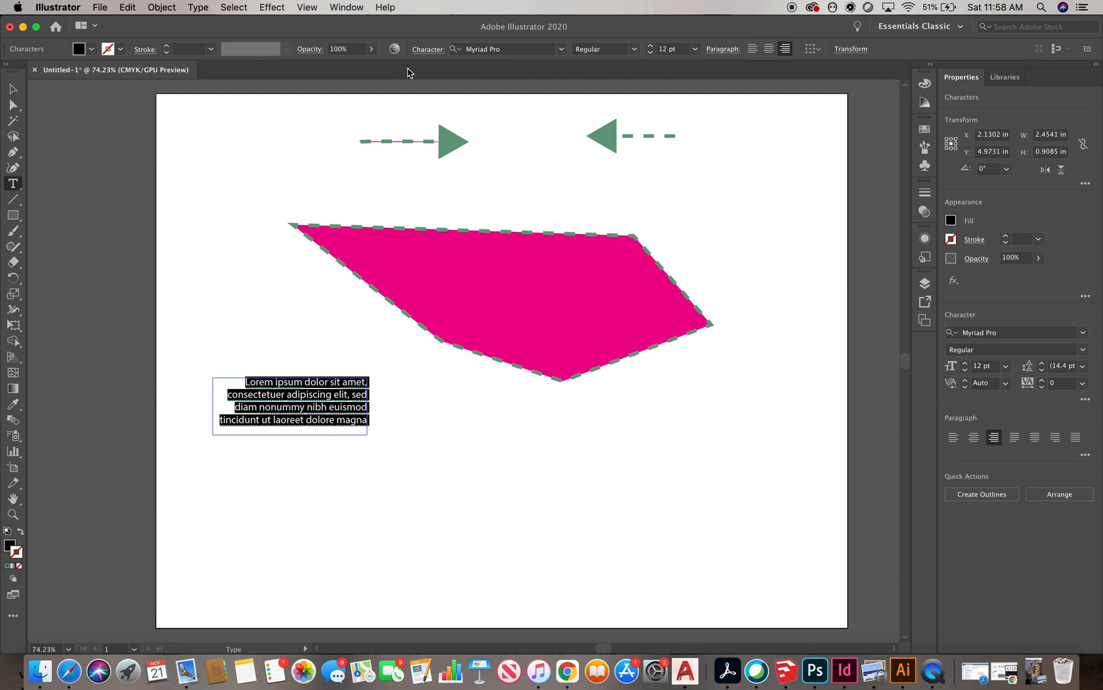
Set the selected text to 36 pt American Typewriter
{"action": "left_click", "coordinate": [694, 49]}
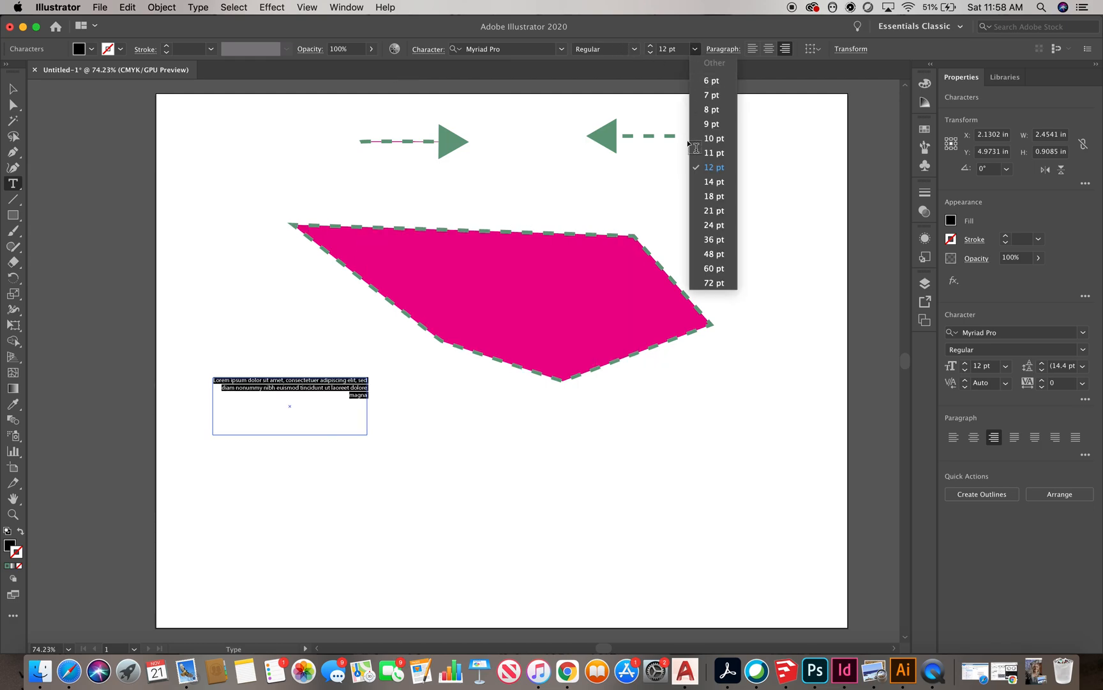
{"action": "left_click", "coordinate": [695, 235]}
{"action": "left_click", "coordinate": [561, 50]}
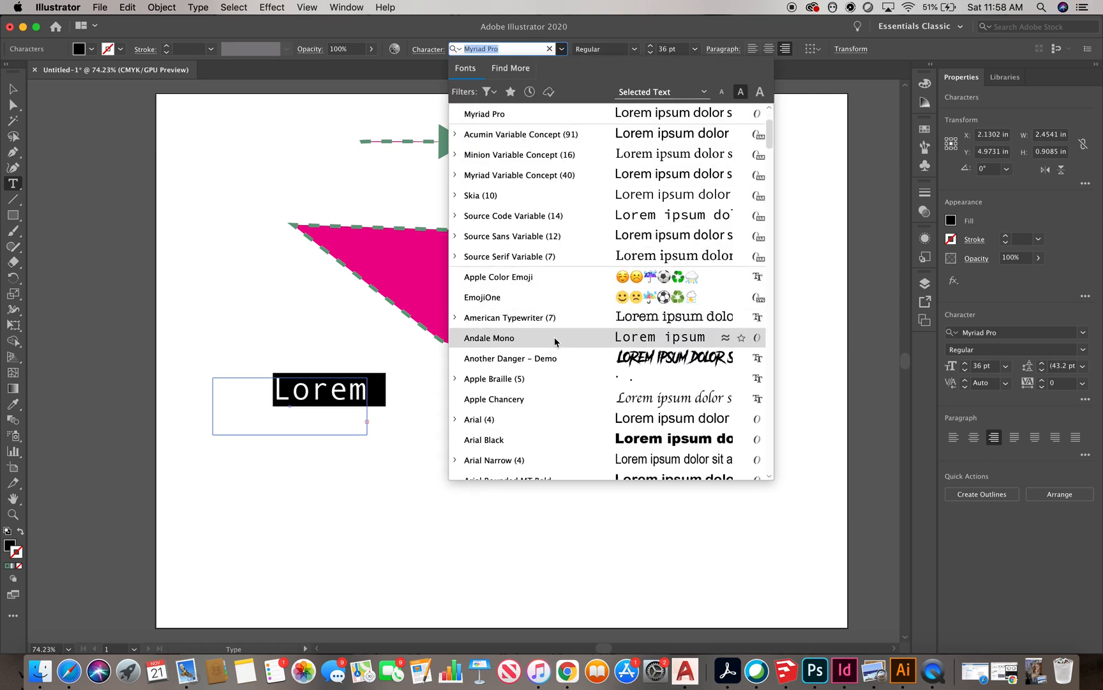
{"action": "left_click", "coordinate": [551, 318]}
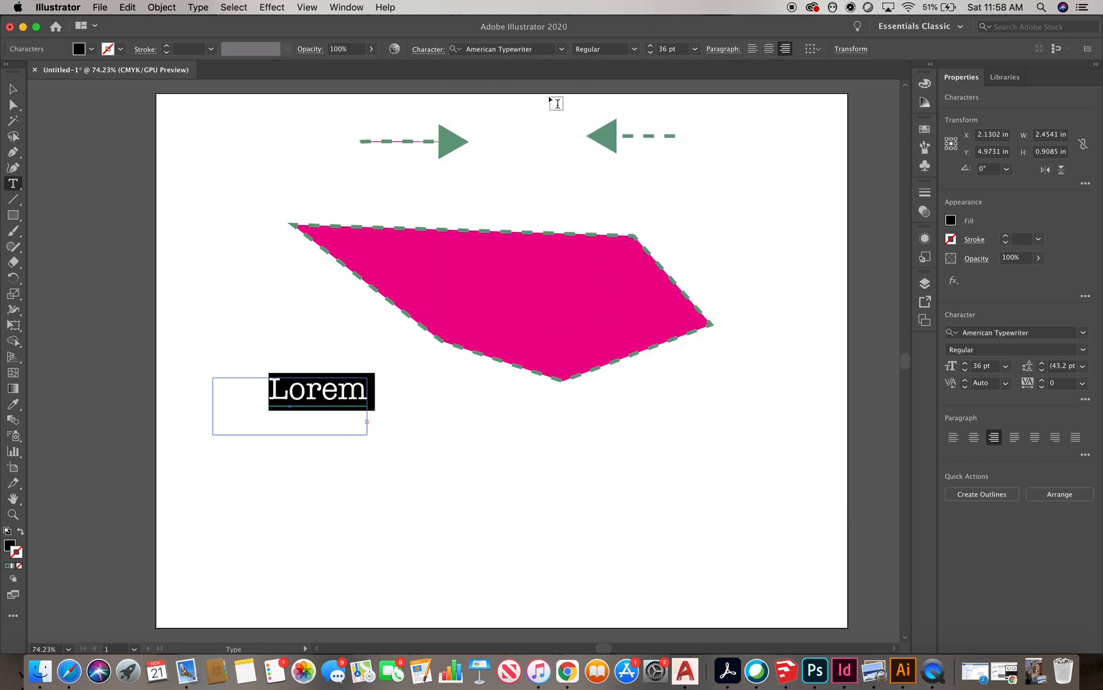
Increase the text's vertical scale to 112% and nudge its kerning up in the character options
{"action": "left_click", "coordinate": [430, 50]}
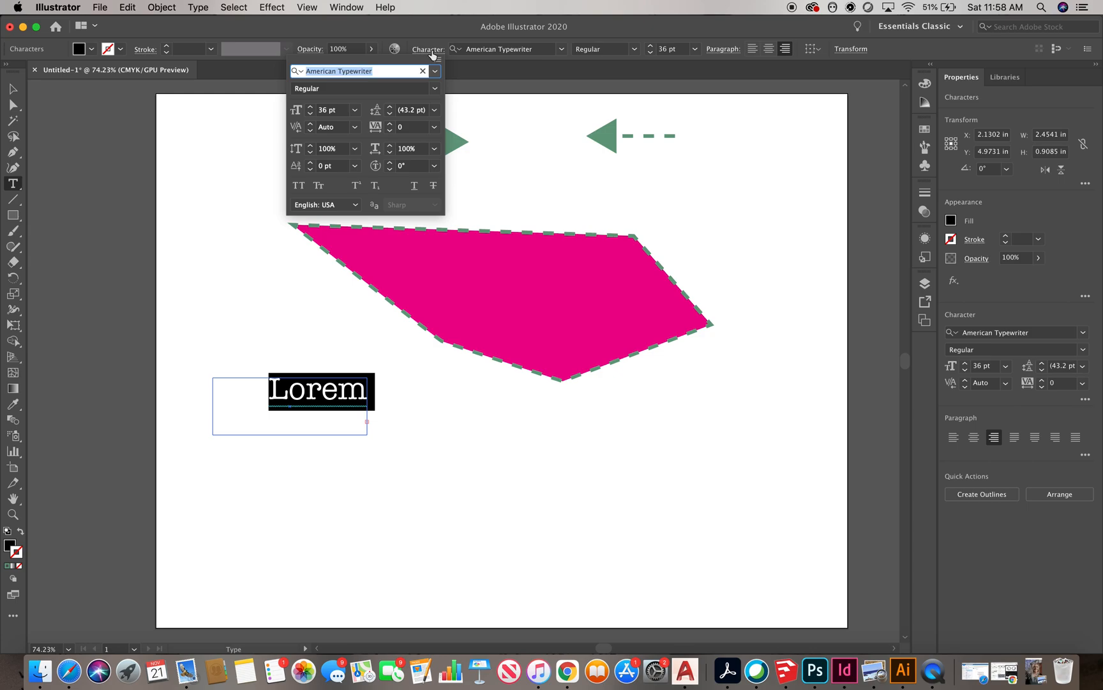
{"action": "left_click", "coordinate": [311, 145]}
{"action": "left_click", "coordinate": [311, 146]}
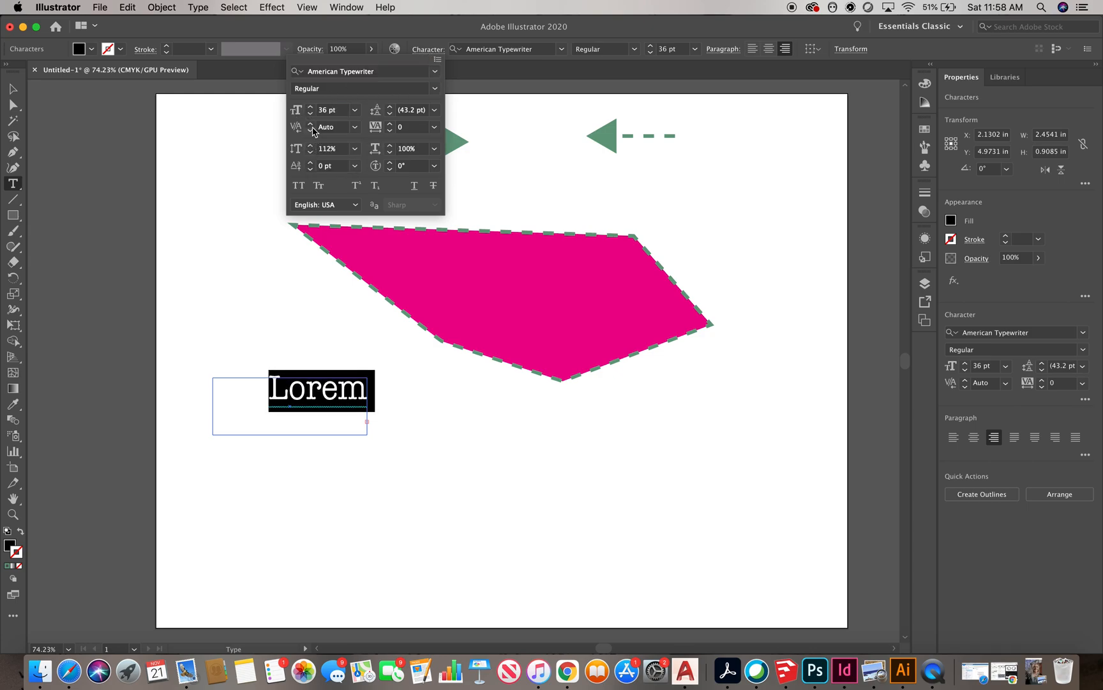
{"action": "left_click", "coordinate": [310, 123]}
Replace the text with "hi." positioned over the polygon
{"action": "left_click", "coordinate": [688, 358]}
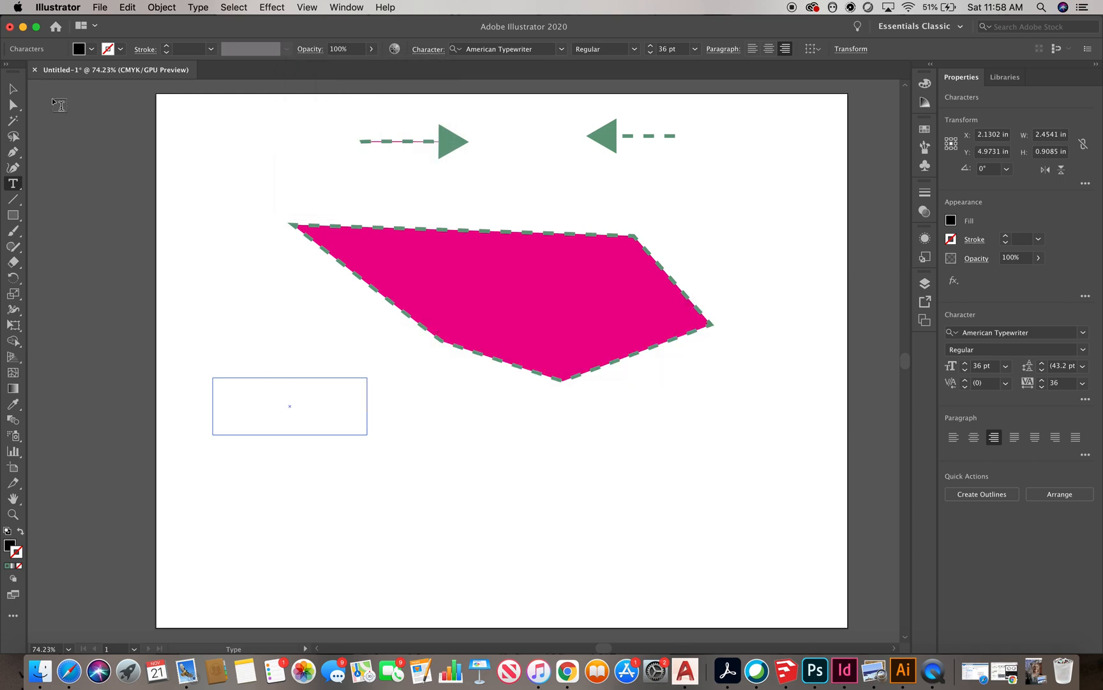
{"action": "type", "text": "hi."}
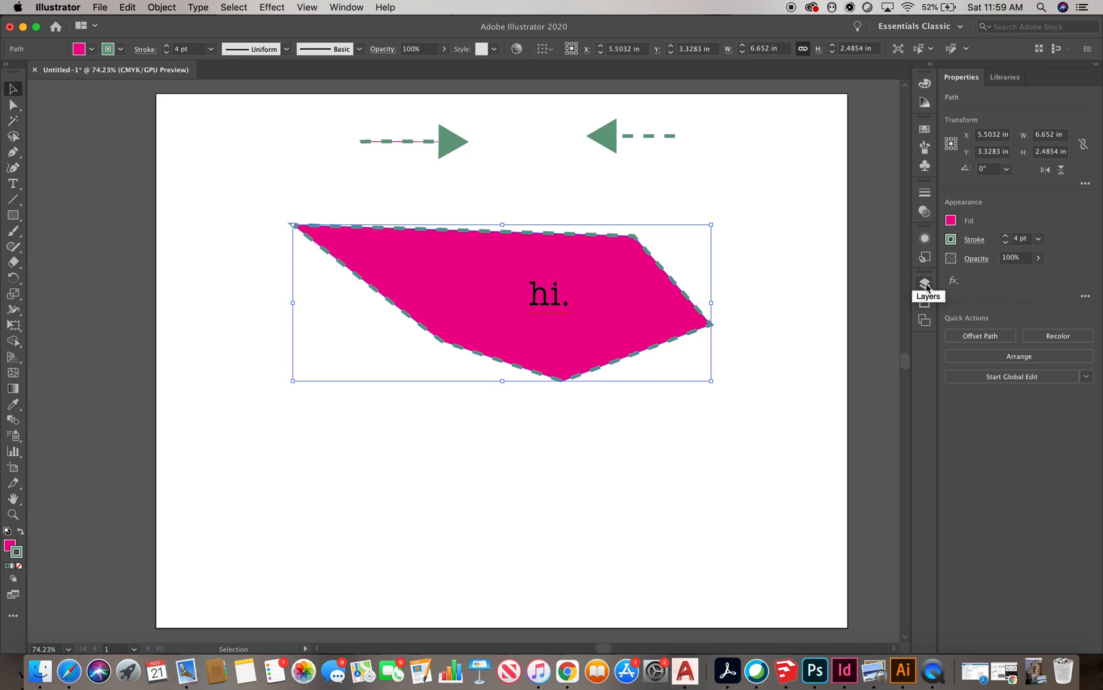
Create a new layer and move the polygon onto it
{"action": "left_click", "coordinate": [925, 284]}
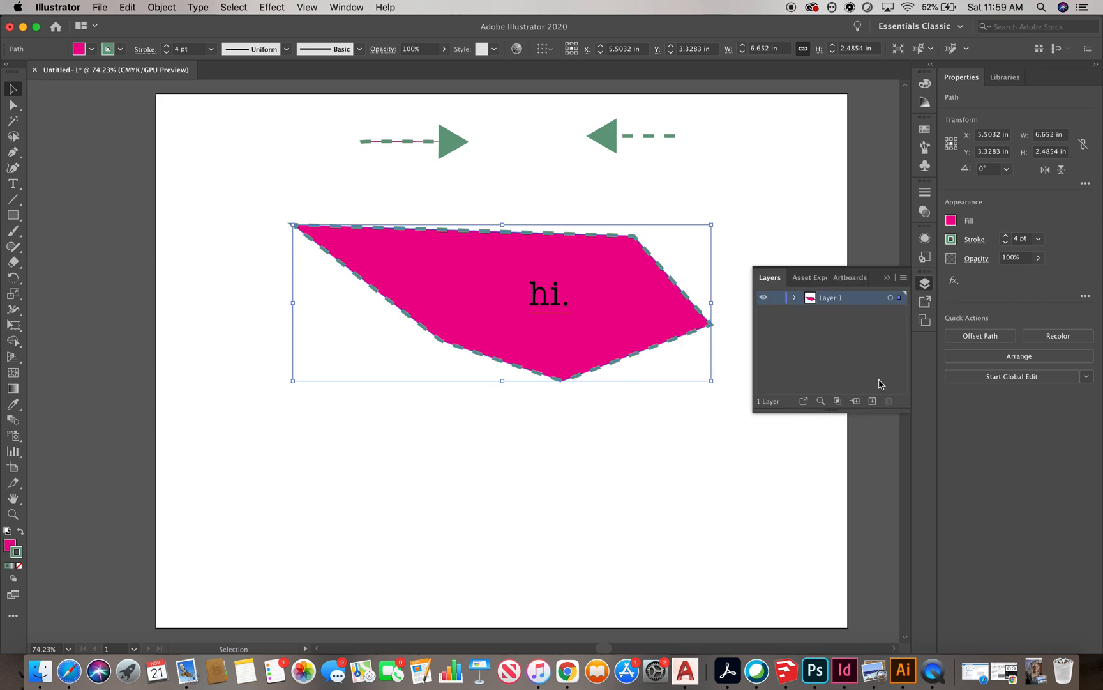
{"action": "left_click", "coordinate": [873, 400]}
{"action": "left_click_drag", "start_coordinate": [900, 311], "coordinate": [901, 297]}
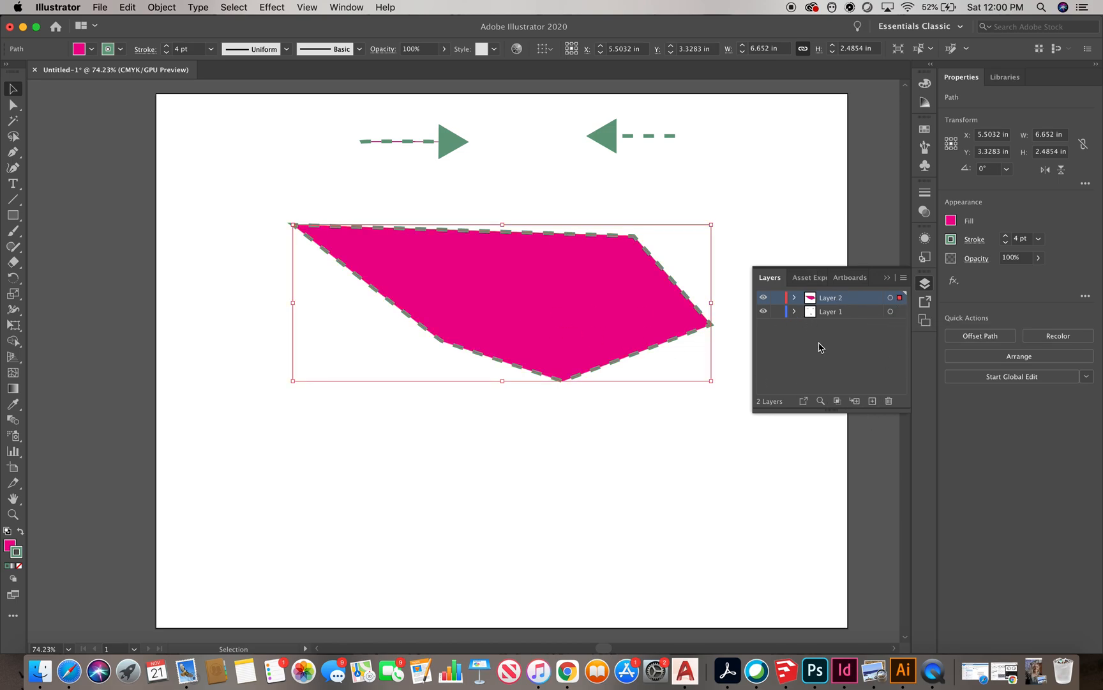
{"action": "left_click", "coordinate": [824, 365]}
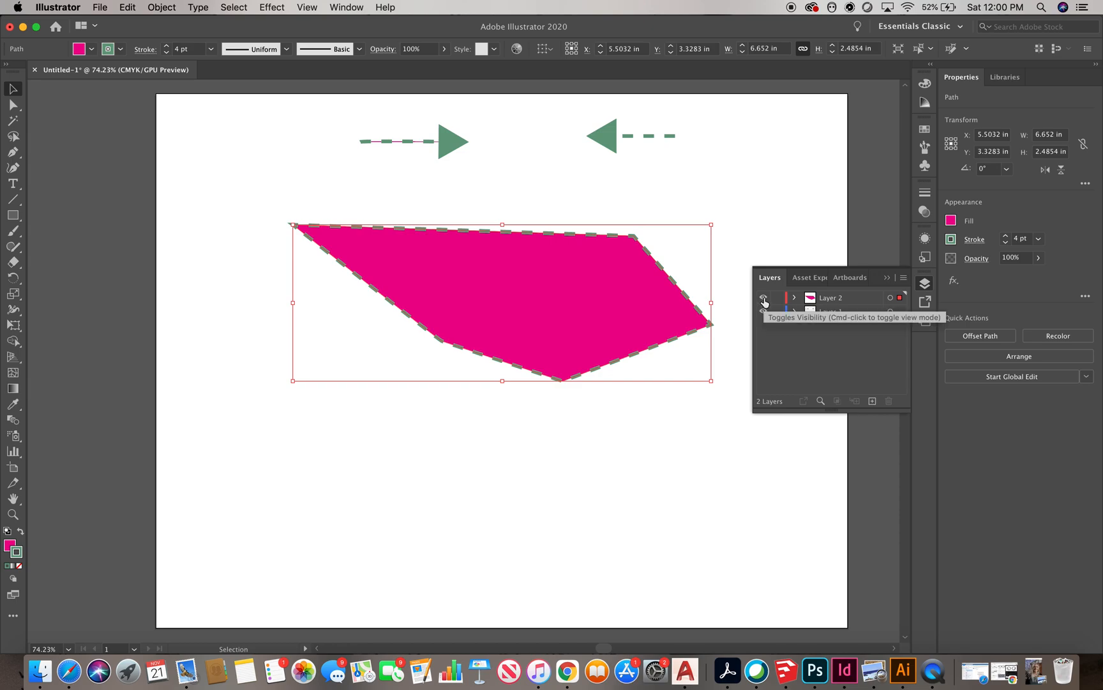
Hide the polygon's layer and show it again
{"action": "left_click", "coordinate": [764, 298]}
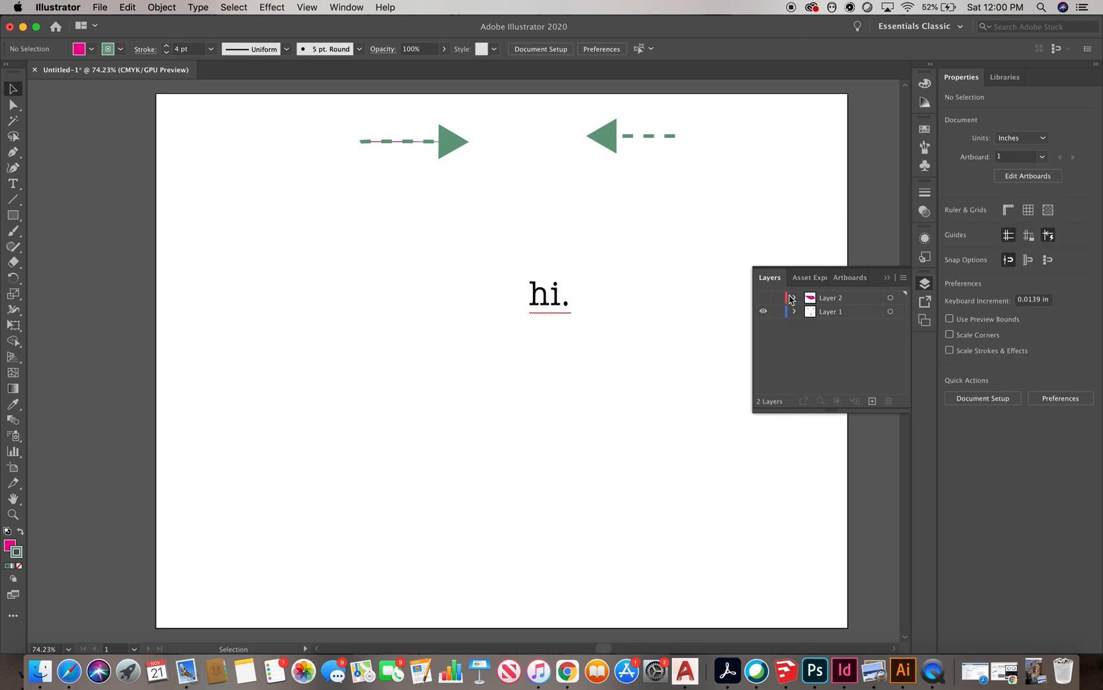
{"action": "left_click", "coordinate": [763, 298]}
Set the polygon's opacity to 50% so the text shows through
{"action": "left_click", "coordinate": [650, 274]}
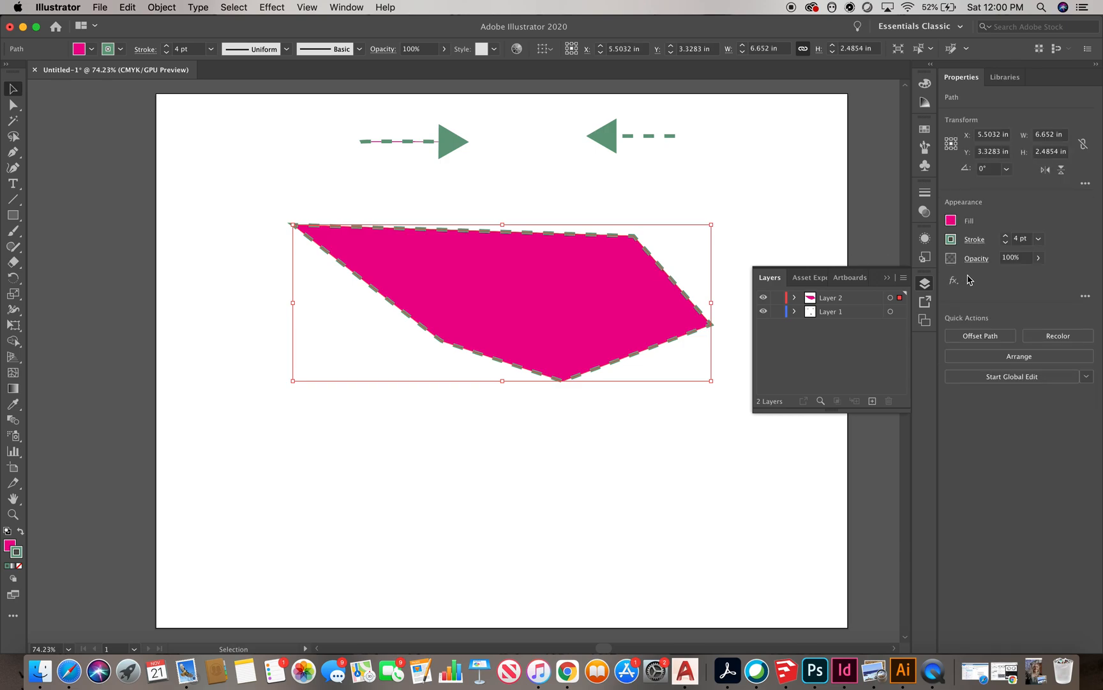
{"action": "left_click", "coordinate": [1026, 257]}
{"action": "type", "text": "5"}
{"action": "key", "text": "Return"}
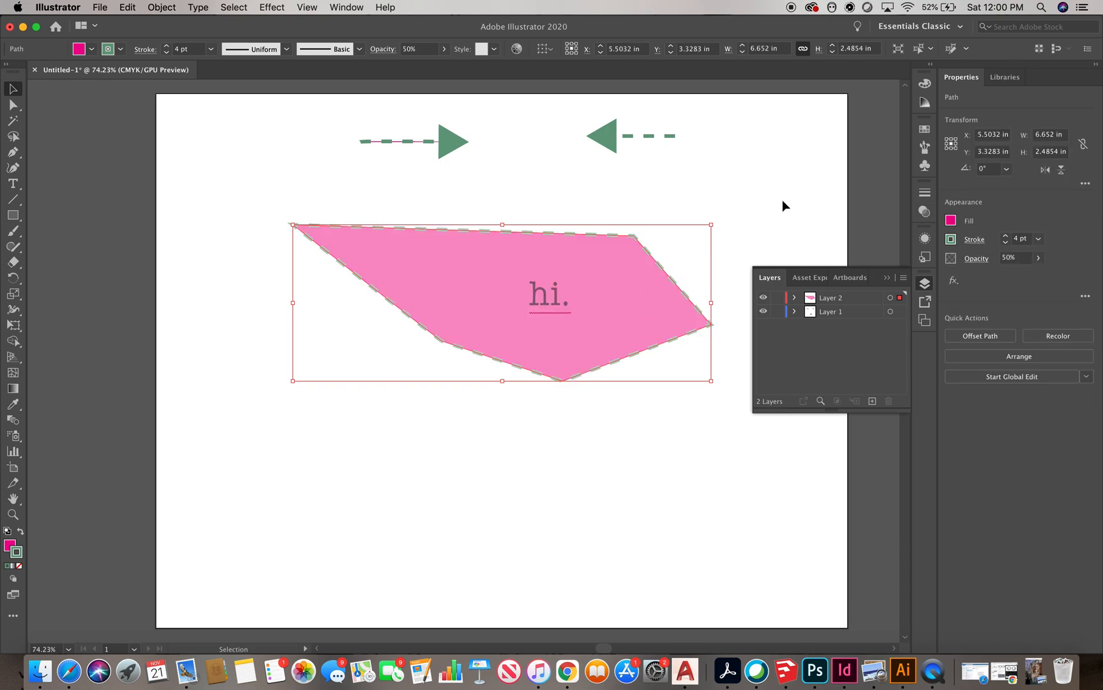
{"action": "left_click", "coordinate": [782, 199]}
{"action": "left_click", "coordinate": [887, 277]}
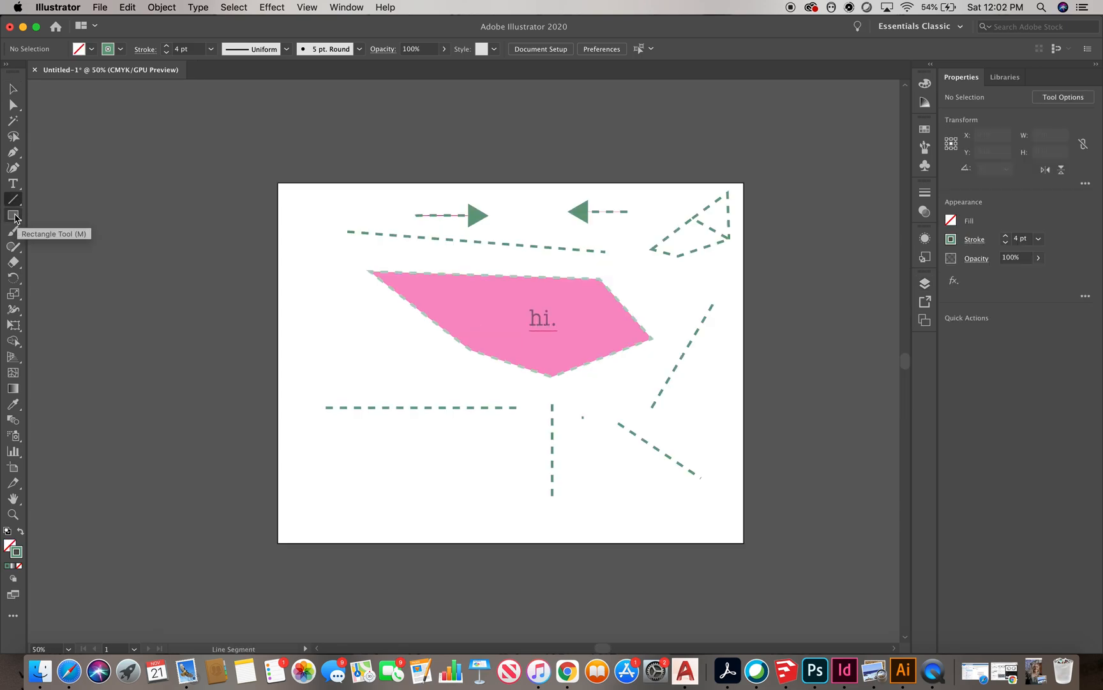
Draw a rectangle about 1.76 × 0.74 in to the left of the polygon with the Rectangle tool
{"action": "left_click", "coordinate": [15, 218]}
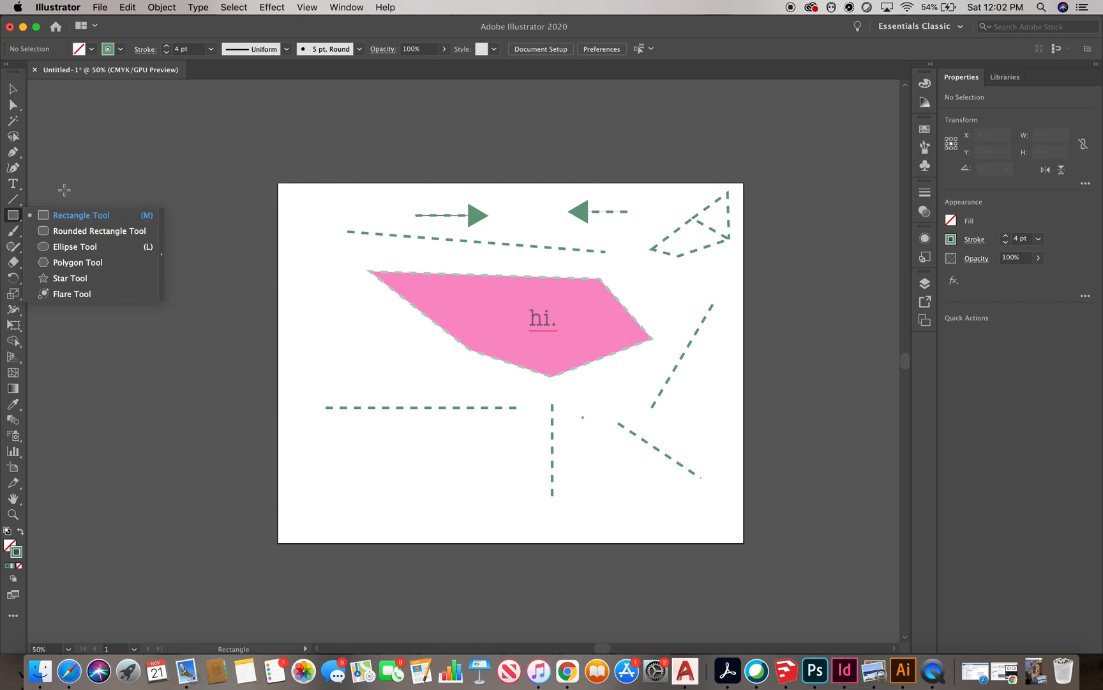
{"action": "left_click", "coordinate": [75, 215]}
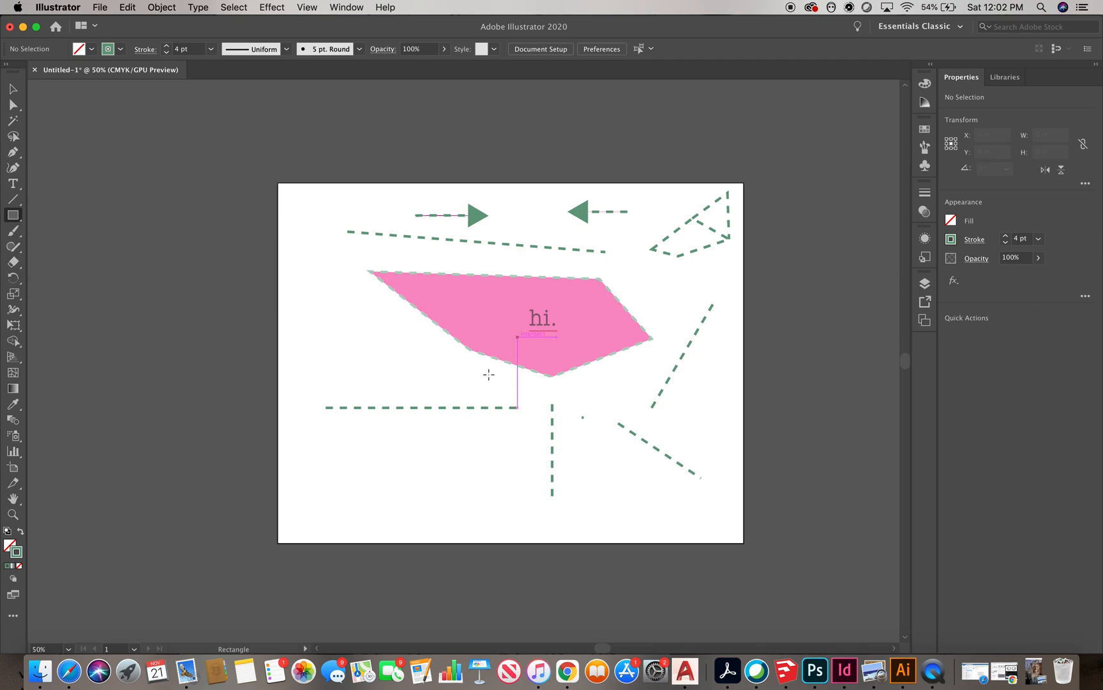
{"action": "left_click_drag", "start_coordinate": [295, 287], "coordinate": [371, 317]}
Make the rectangle's stroke a solid line and colour it black
{"action": "key", "text": "v"}
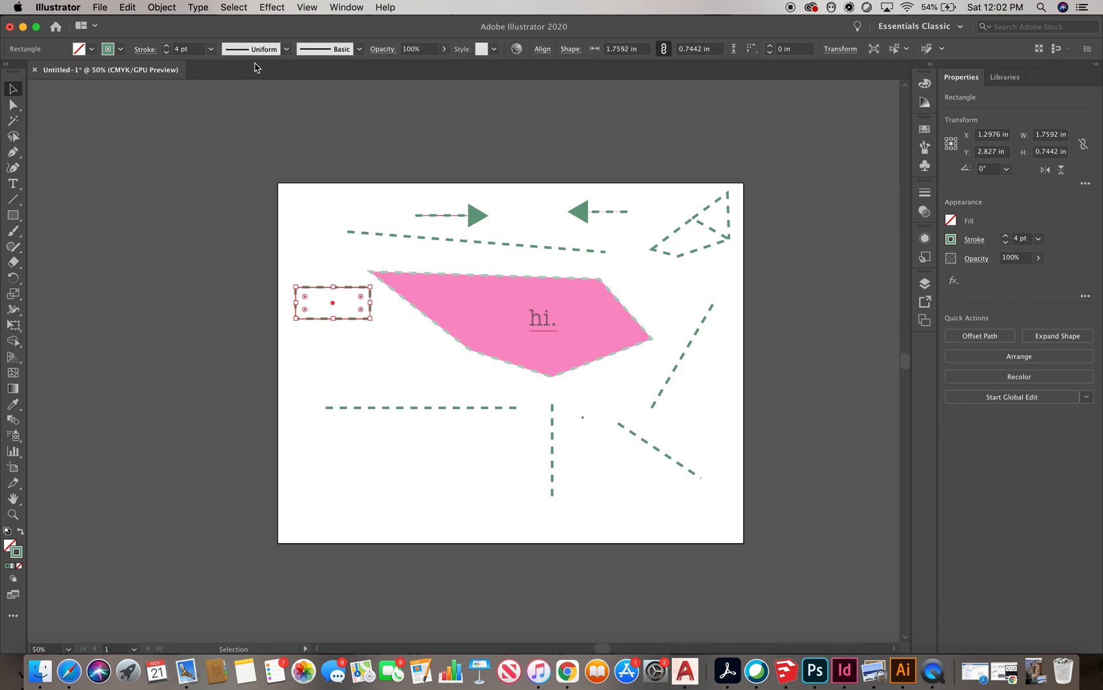
{"action": "left_click", "coordinate": [146, 50]}
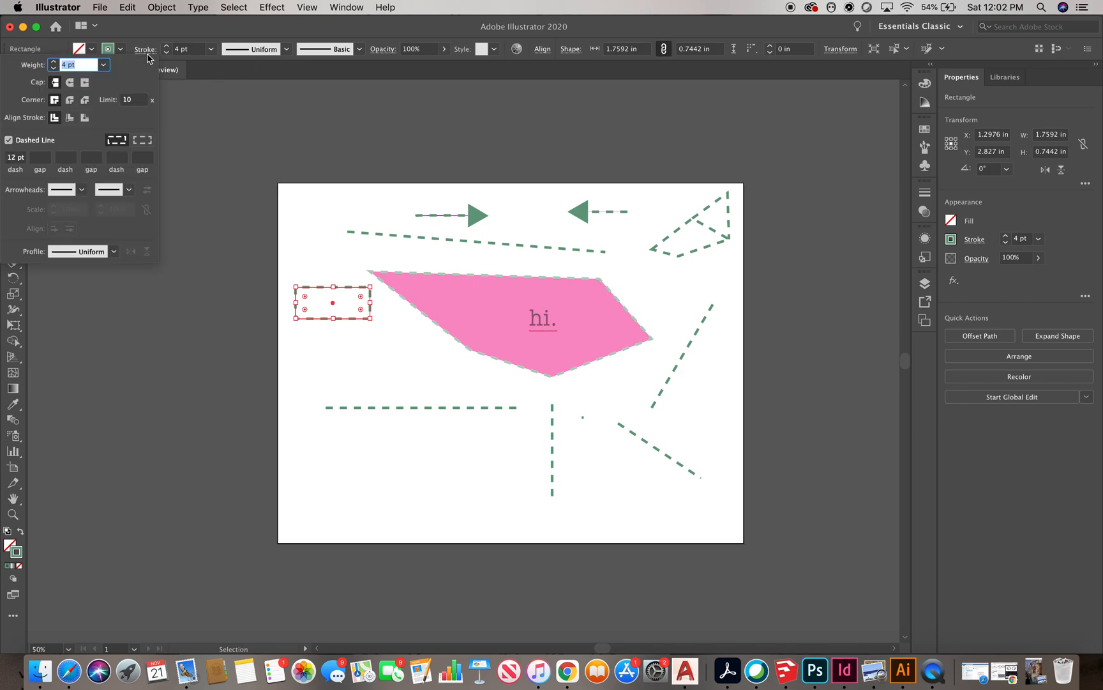
{"action": "left_click", "coordinate": [17, 140]}
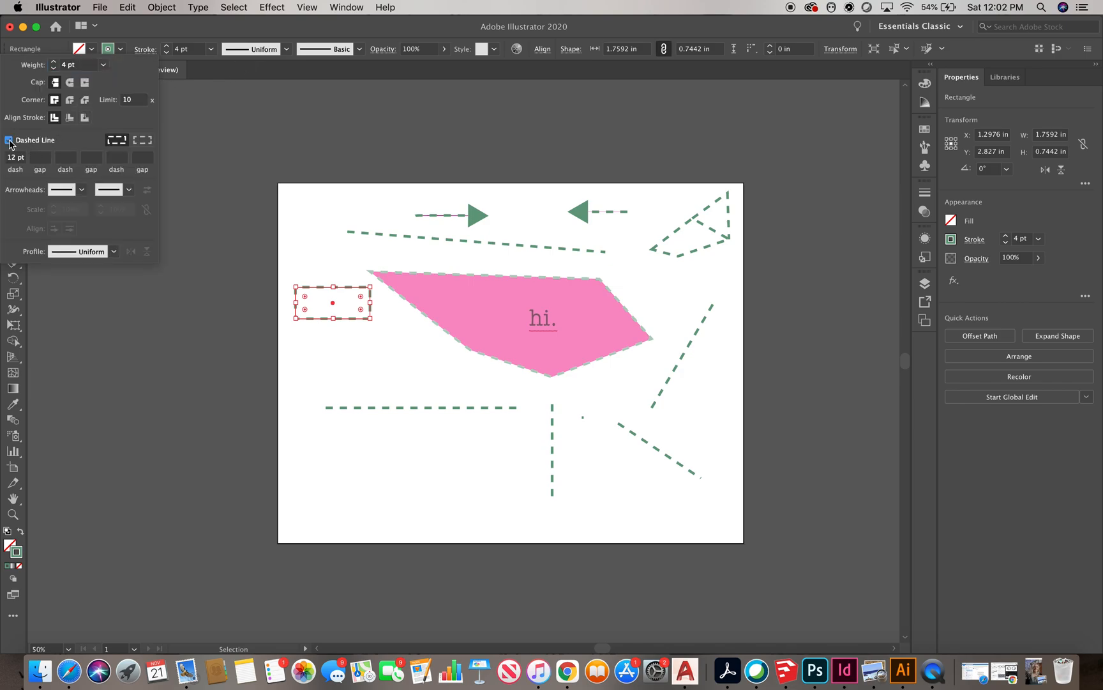
{"action": "left_click", "coordinate": [120, 49]}
{"action": "left_click", "coordinate": [36, 71]}
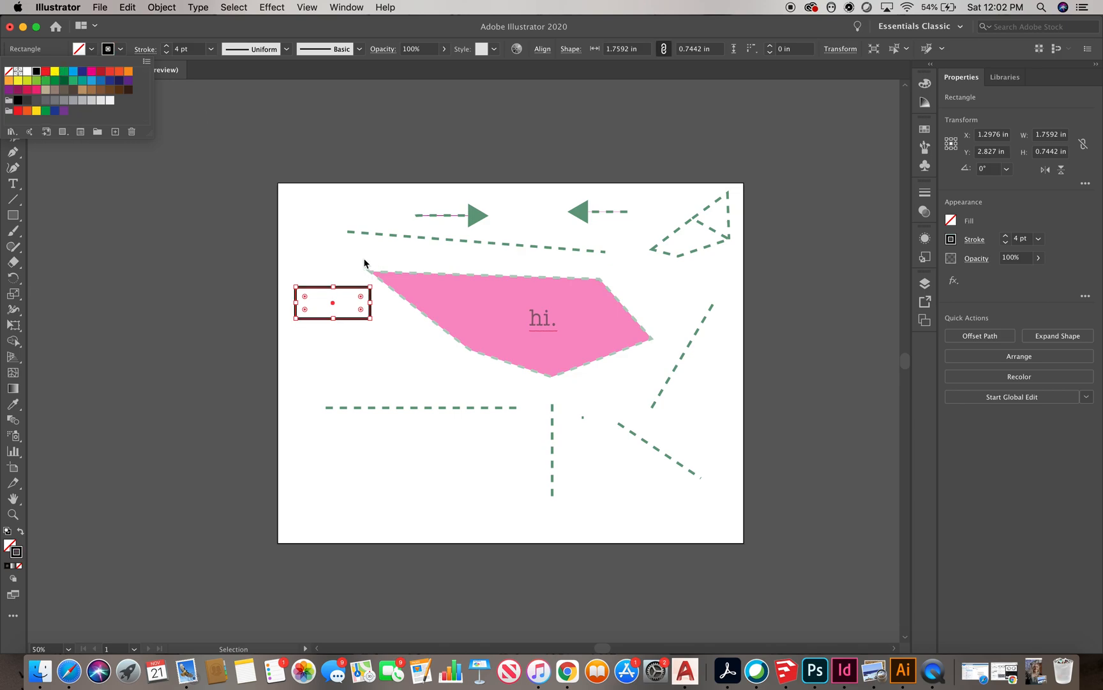
{"action": "left_click", "coordinate": [306, 265]}
{"action": "left_click", "coordinate": [332, 262]}
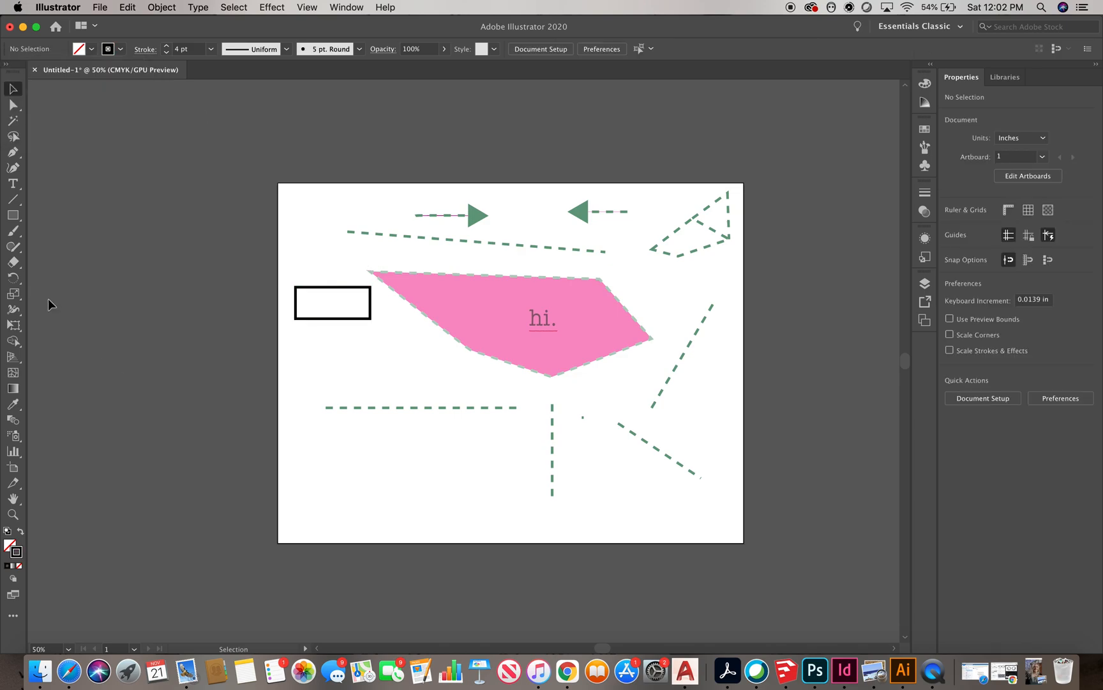
Draw a circle below the rectangle with the Ellipse tool
{"action": "left_click_drag", "start_coordinate": [13, 215], "coordinate": [63, 247]}
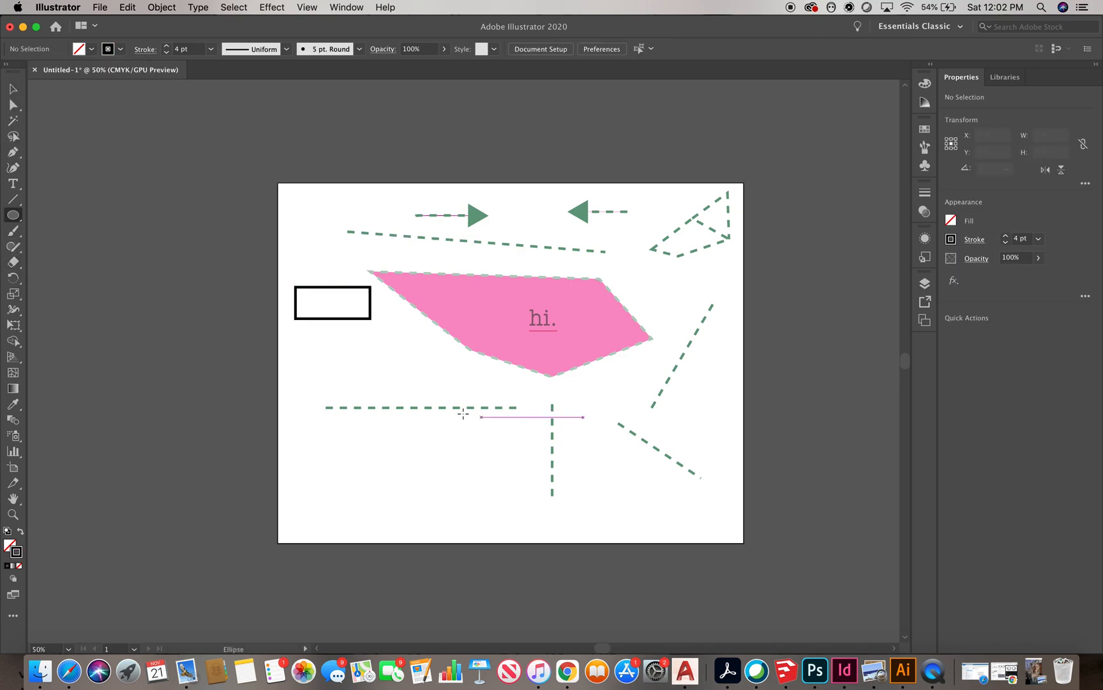
{"action": "left_click_drag", "start_coordinate": [375, 346], "coordinate": [432, 401]}
{"action": "key", "text": "super+shift+a"}
{"action": "left_click", "coordinate": [14, 89]}
{"action": "key", "text": "Delete"}
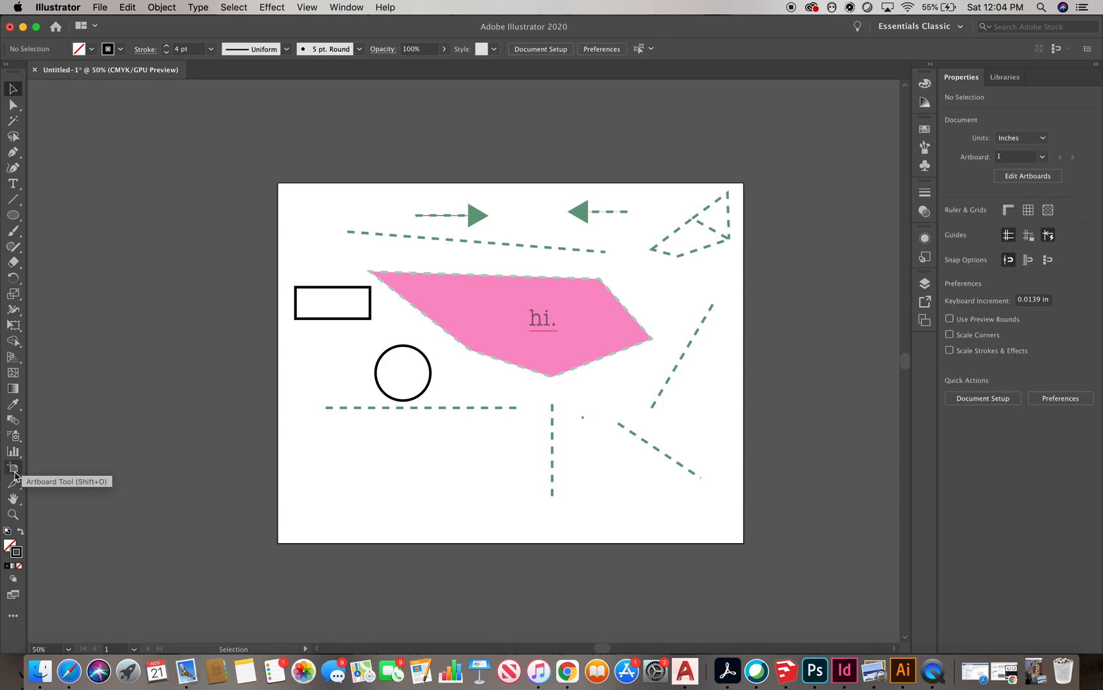
Resize the artboard to about 15.53 × 11.34 in with the Artboard tool, then undo both resizes
{"action": "left_click", "coordinate": [18, 473]}
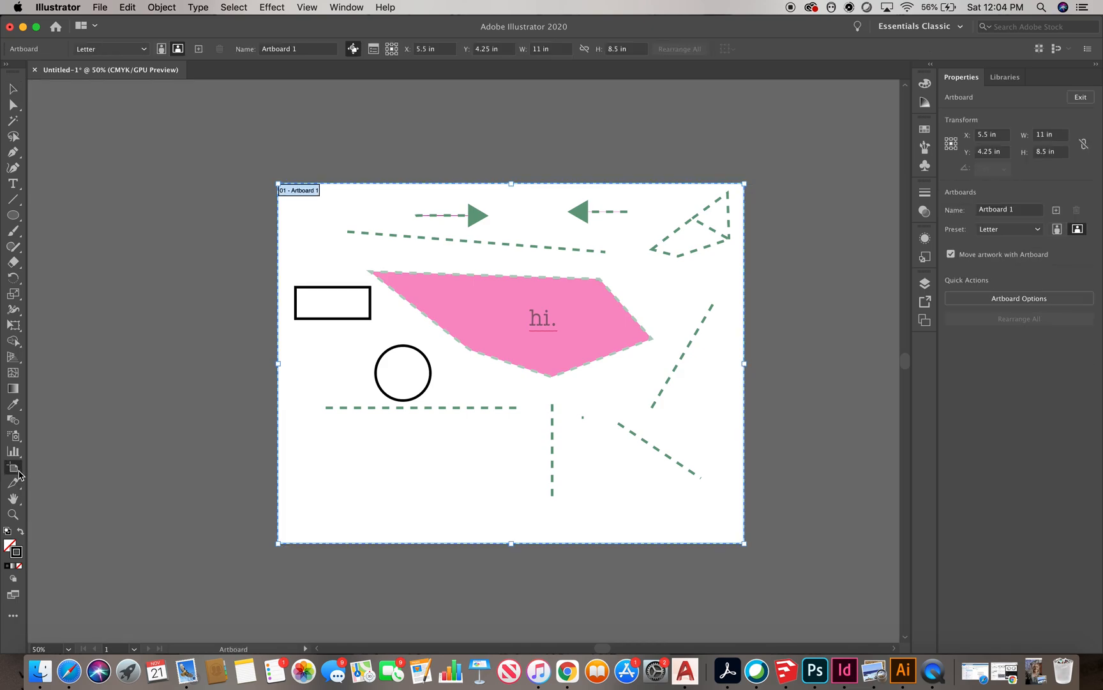
{"action": "scroll", "coordinate": [248, 300], "scroll_direction": "down", "scroll_amount": 1}
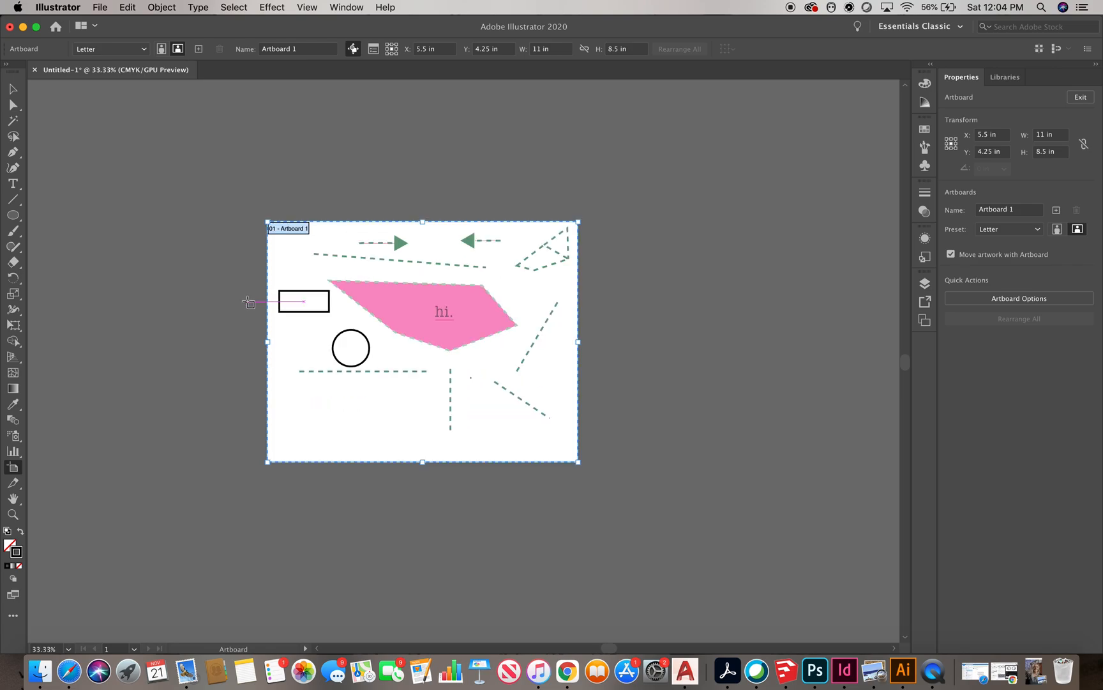
{"action": "scroll", "coordinate": [451, 454], "scroll_direction": "up", "scroll_amount": 1}
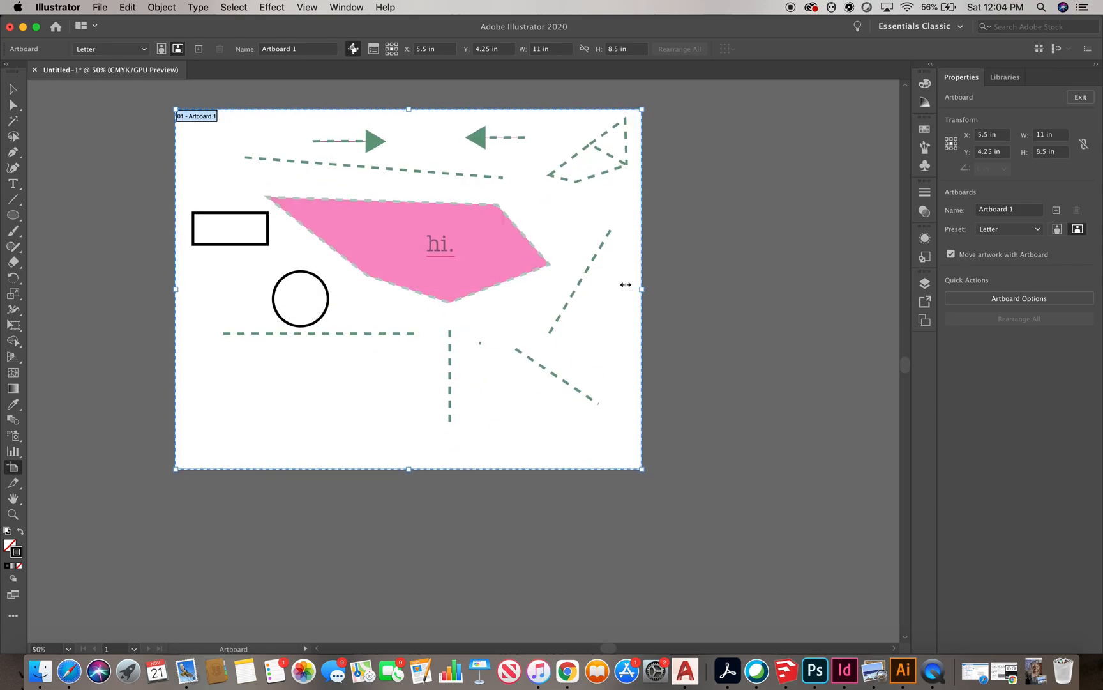
{"action": "left_click_drag", "start_coordinate": [641, 288], "coordinate": [833, 289]}
{"action": "left_click_drag", "start_coordinate": [505, 469], "coordinate": [504, 589]}
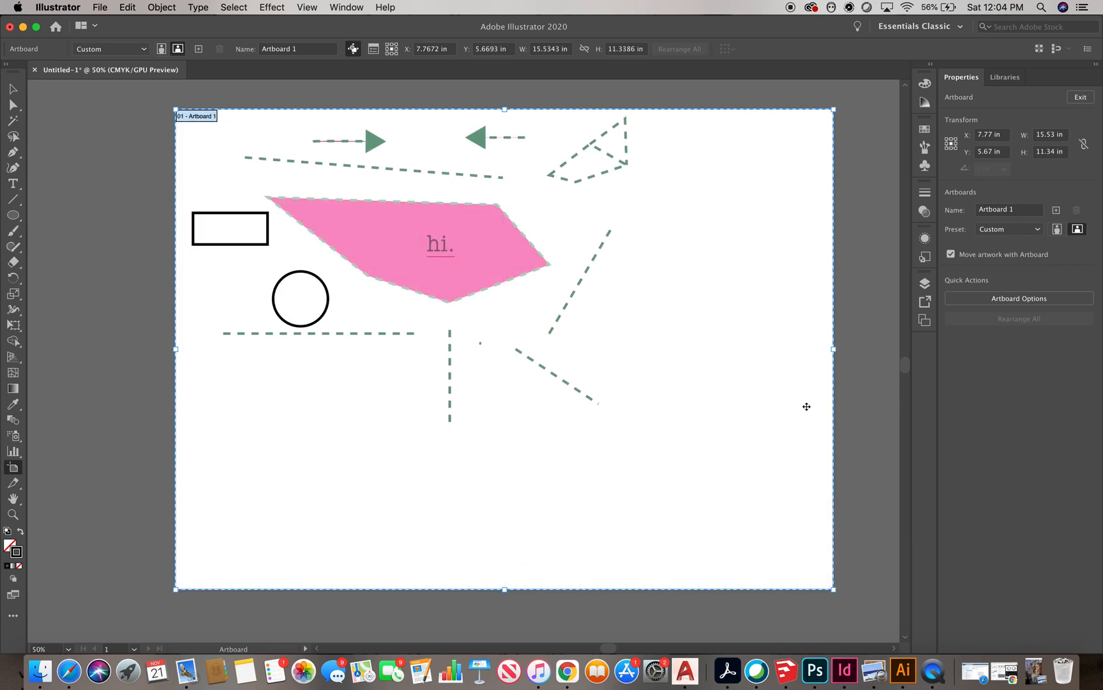
{"action": "key", "text": "super+z"}
{"action": "key", "text": "super+z"}
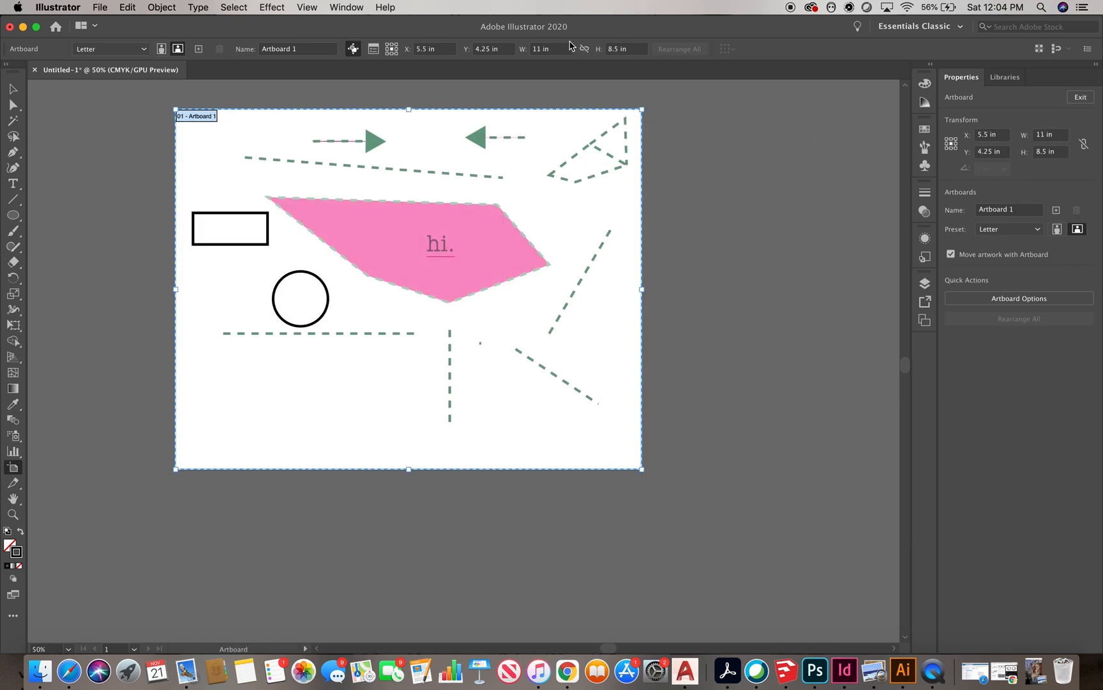
Set the artboard's width to 10 in
{"action": "double_click", "coordinate": [1047, 135]}
{"action": "type", "text": "10"}
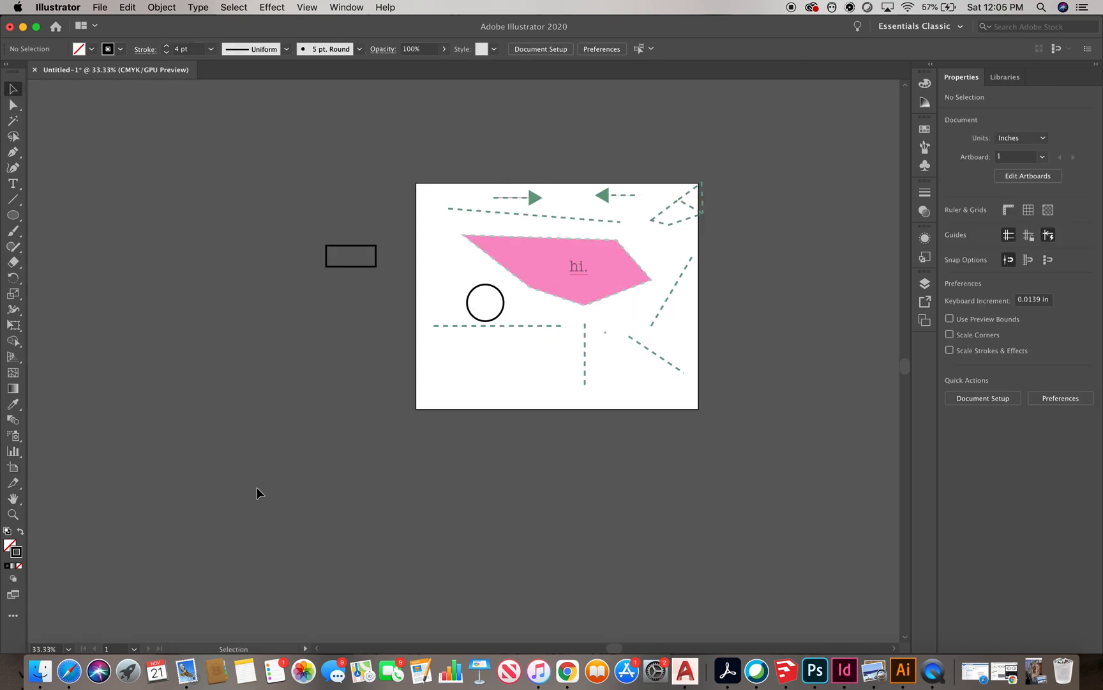
{"action": "scroll", "coordinate": [528, 517], "scroll_direction": "up", "scroll_amount": 2}
{"action": "scroll", "coordinate": [555, 359], "scroll_direction": "down", "scroll_amount": 2}
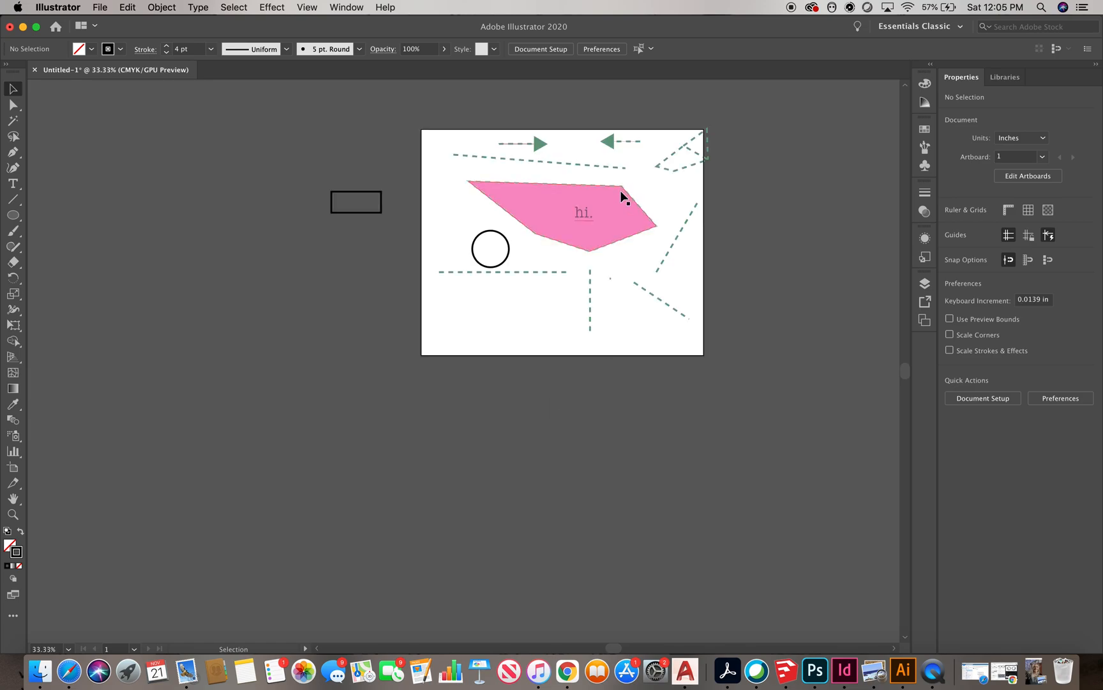
{"action": "scroll", "coordinate": [643, 132], "scroll_direction": "up", "scroll_amount": 1}
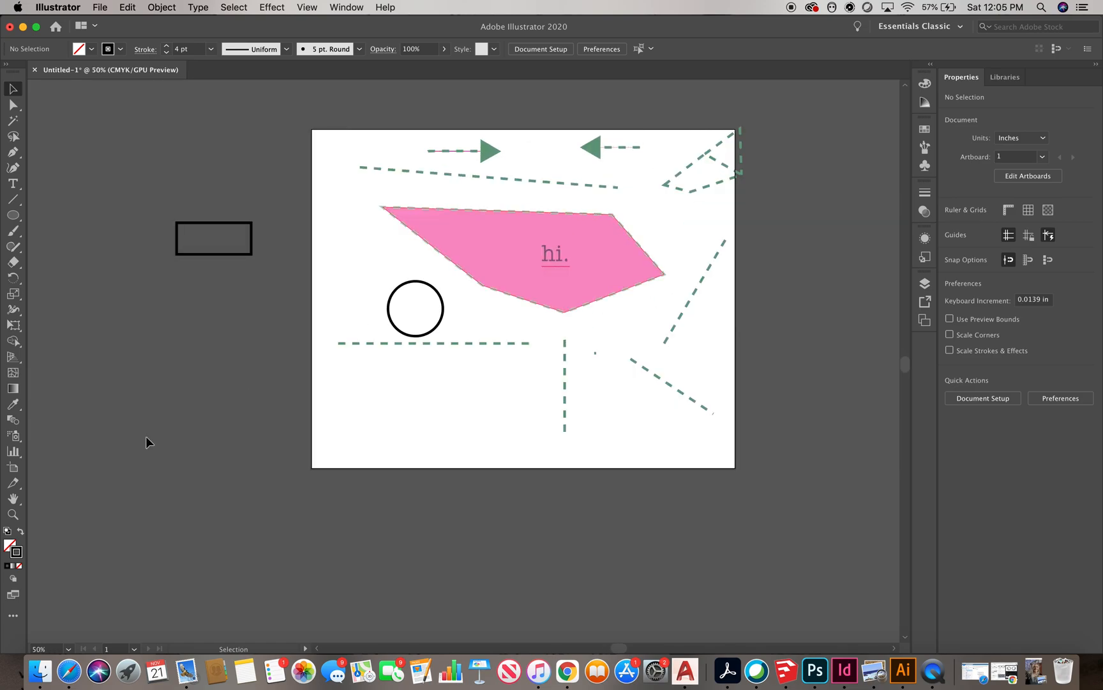
{"action": "left_click", "coordinate": [13, 514]}
{"action": "left_click_drag", "start_coordinate": [434, 398], "coordinate": [522, 170]}
{"action": "left_click_drag", "start_coordinate": [530, 274], "coordinate": [625, 457]}
{"action": "left_click_drag", "start_coordinate": [485, 316], "coordinate": [592, 590]}
{"action": "left_click_drag", "start_coordinate": [628, 512], "coordinate": [645, 449]}
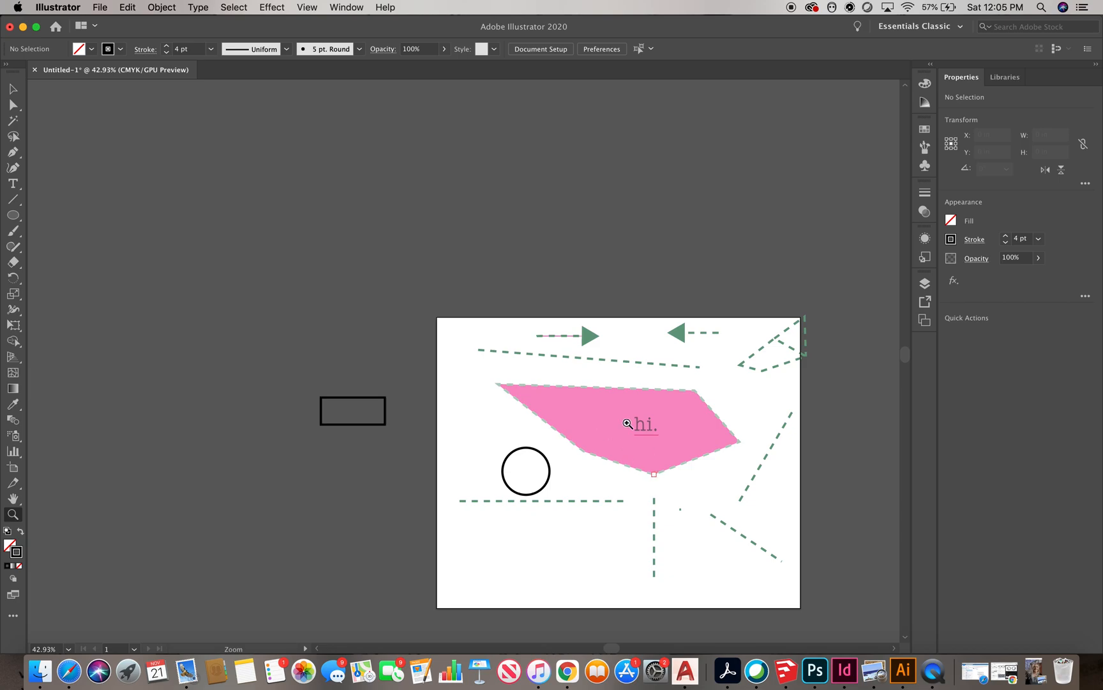
{"action": "scroll", "coordinate": [543, 325], "scroll_direction": "down", "scroll_amount": 5}
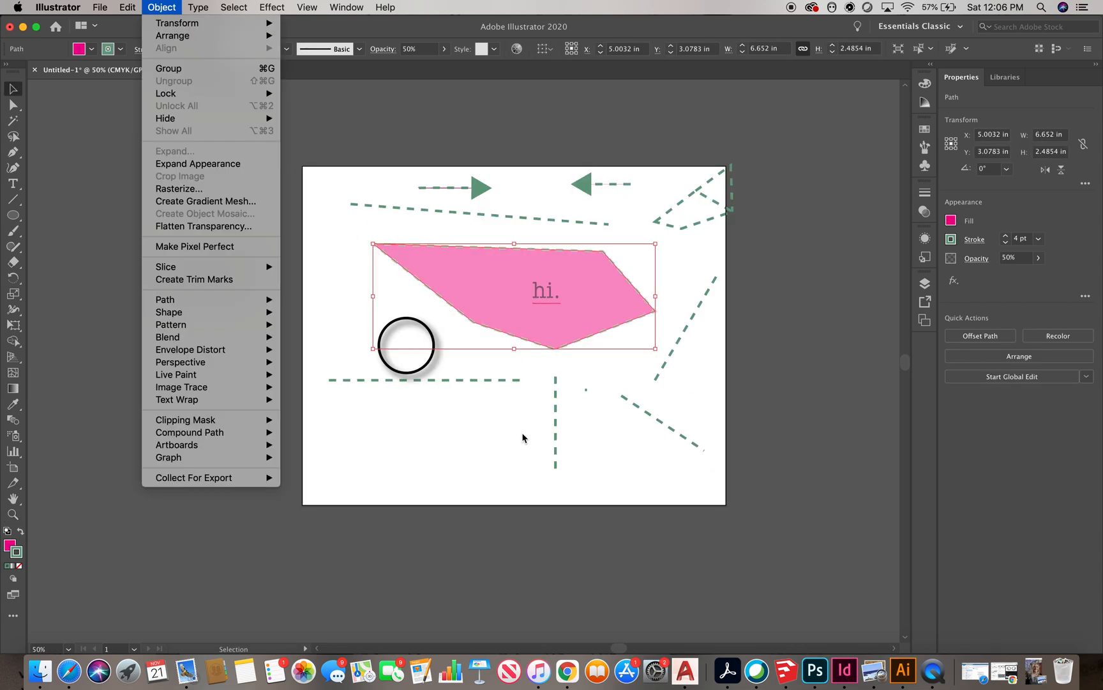
{"action": "left_click", "coordinate": [499, 430]}
{"action": "left_click", "coordinate": [501, 429]}
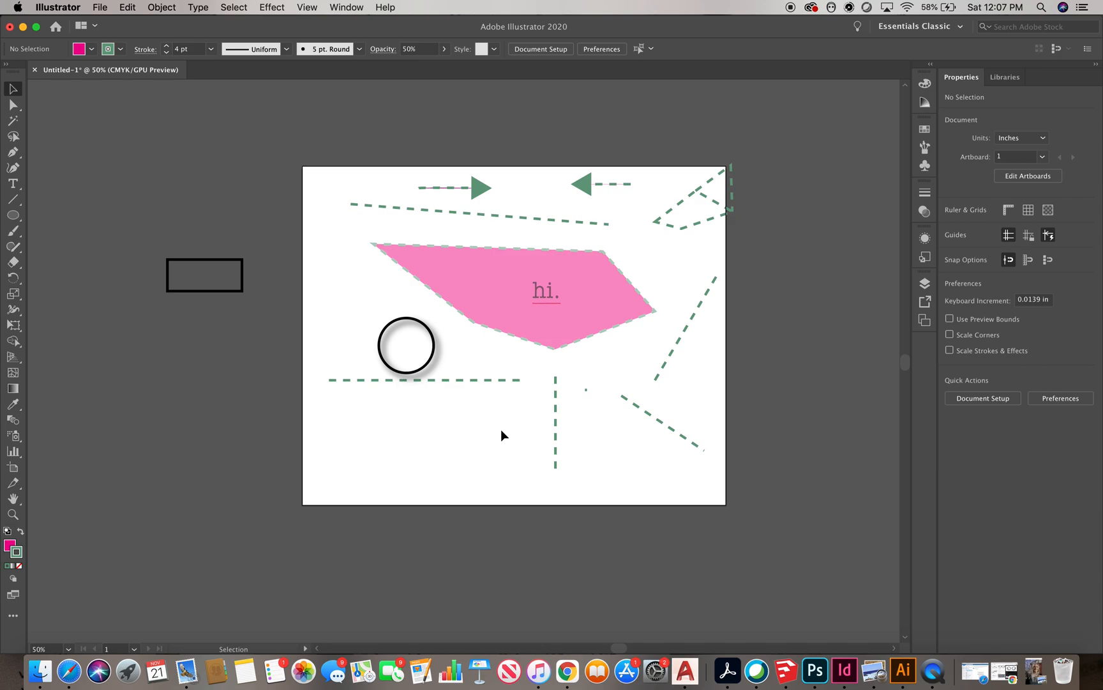
Place the blue-eye JPG from Downloads on the canvas beside the artboard
{"action": "left_click", "coordinate": [100, 7]}
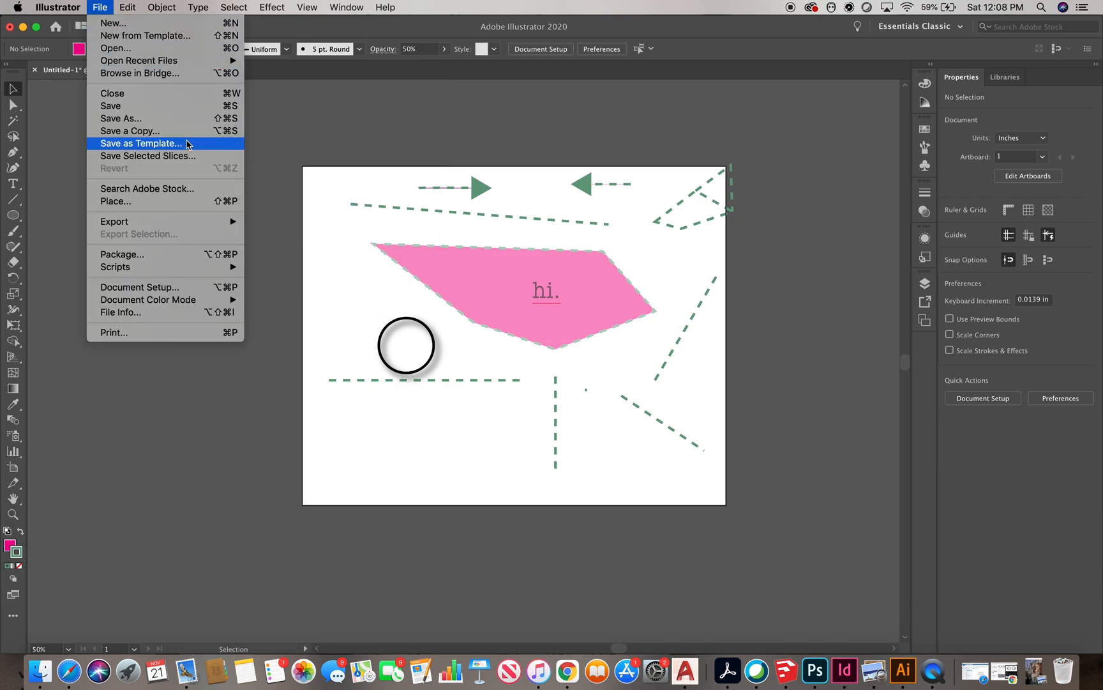
{"action": "left_click", "coordinate": [146, 202]}
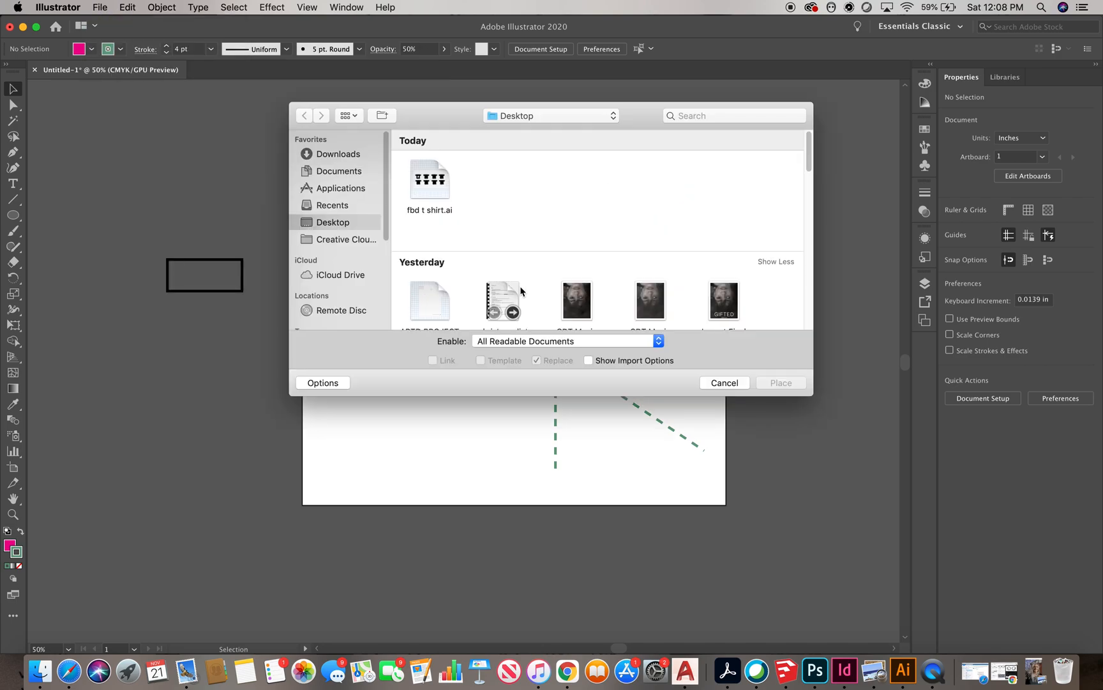
{"action": "left_click", "coordinate": [343, 156]}
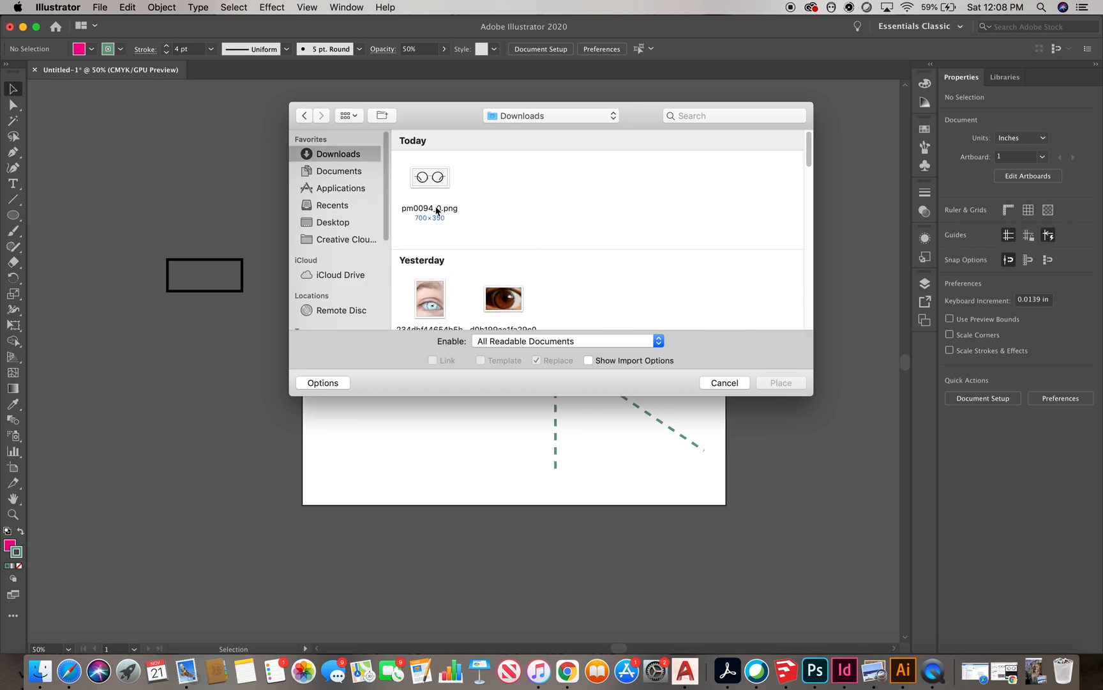
{"action": "scroll", "coordinate": [598, 226], "scroll_direction": "down", "scroll_amount": 4}
{"action": "left_click", "coordinate": [445, 192]}
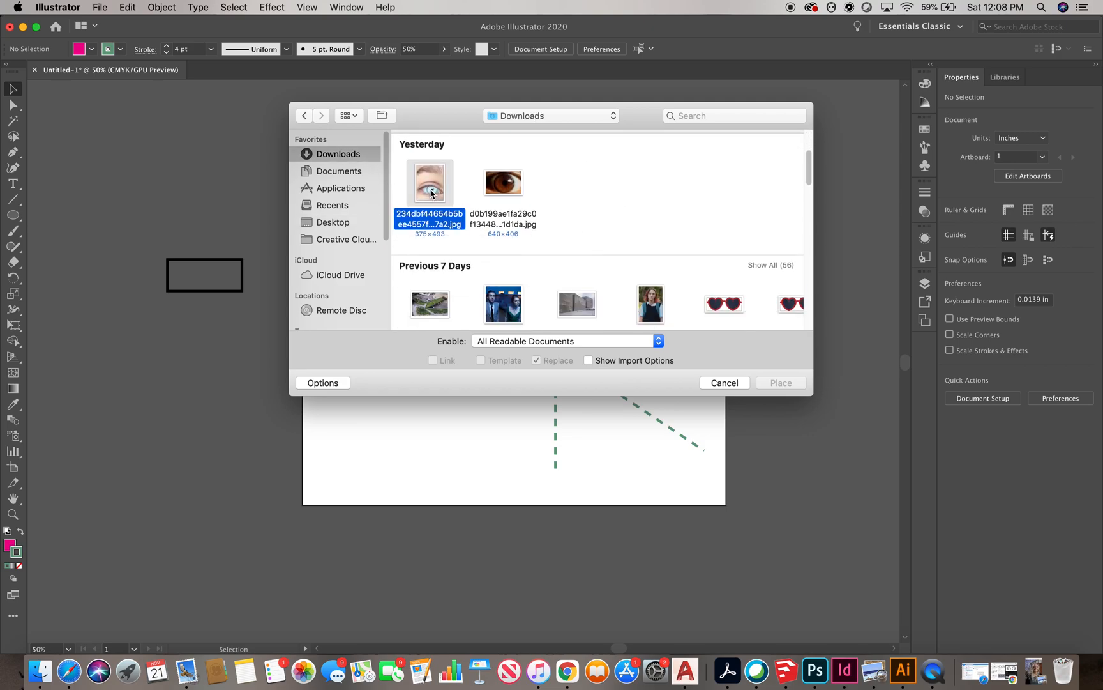
{"action": "left_click", "coordinate": [781, 383]}
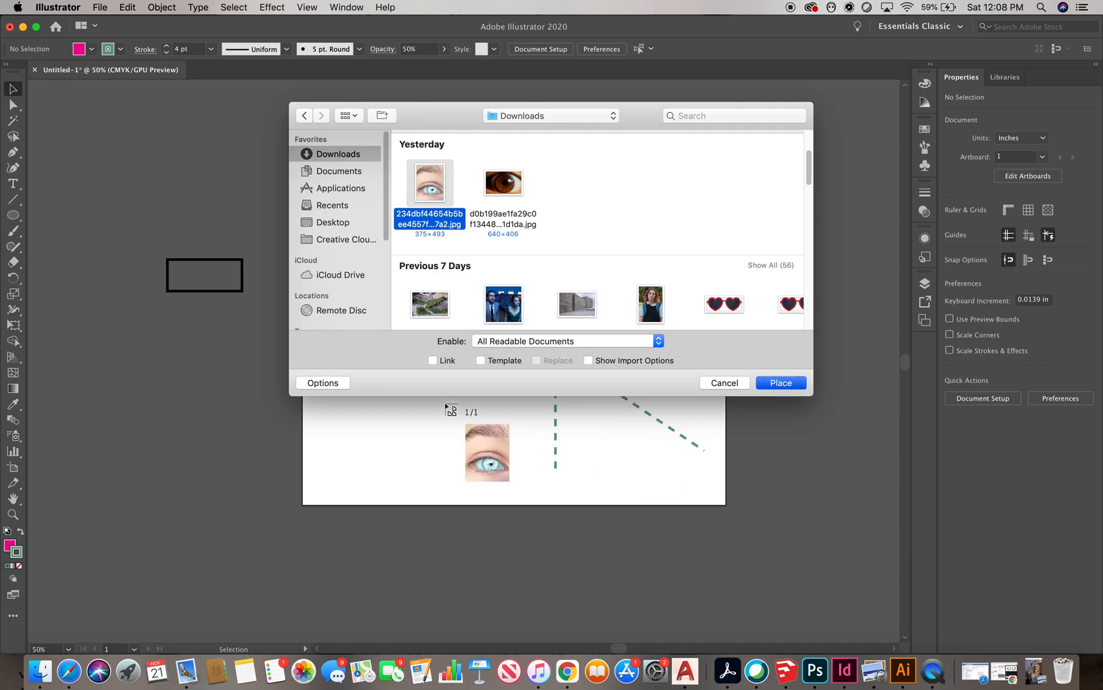
{"action": "left_click", "coordinate": [199, 339]}
{"action": "left_click", "coordinate": [245, 467]}
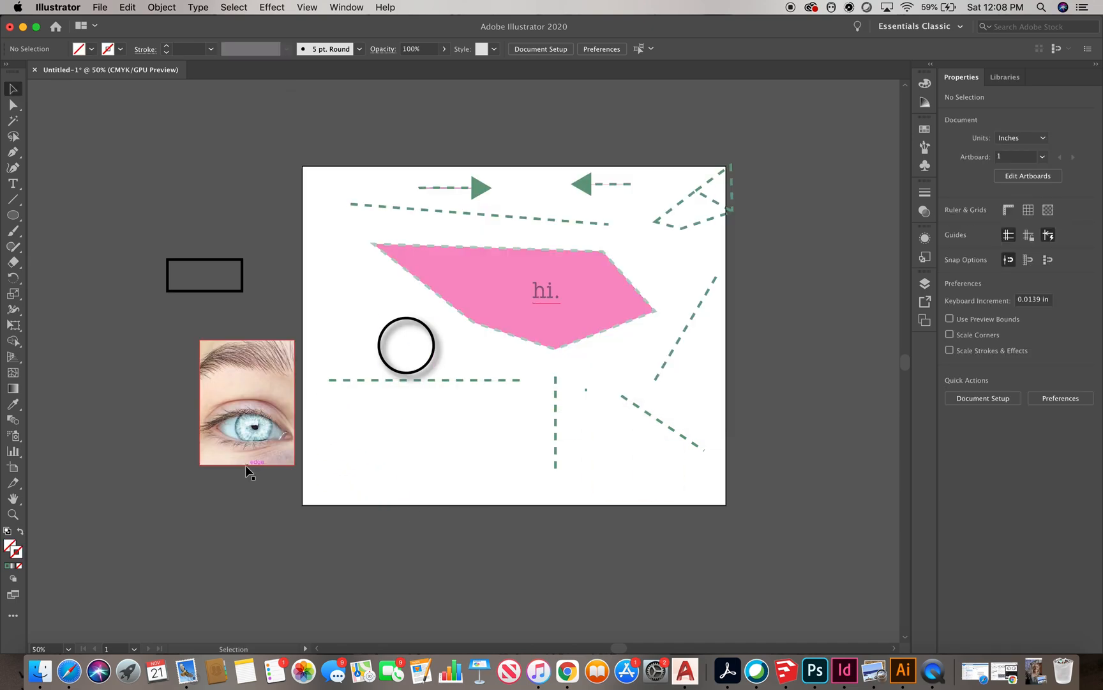
Draw a circle over the eye's iris with the Ellipse tool and nudge it into position
{"action": "scroll", "coordinate": [245, 464], "scroll_direction": "up", "scroll_amount": 2}
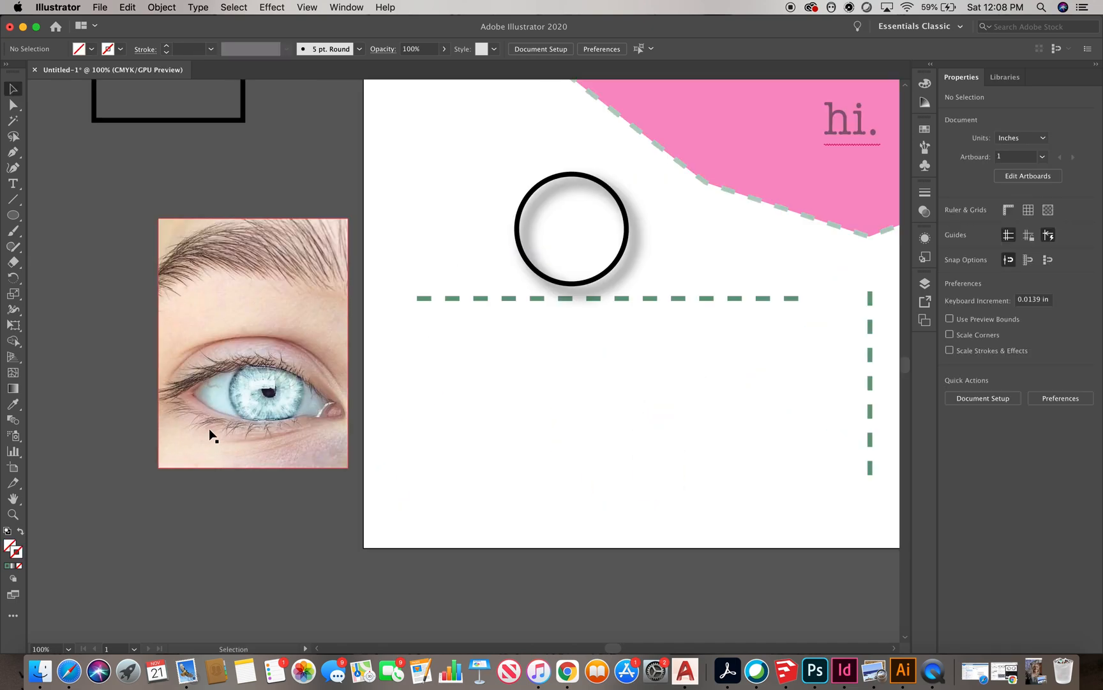
{"action": "scroll", "coordinate": [304, 394], "scroll_direction": "up", "scroll_amount": 1, "text": "alt"}
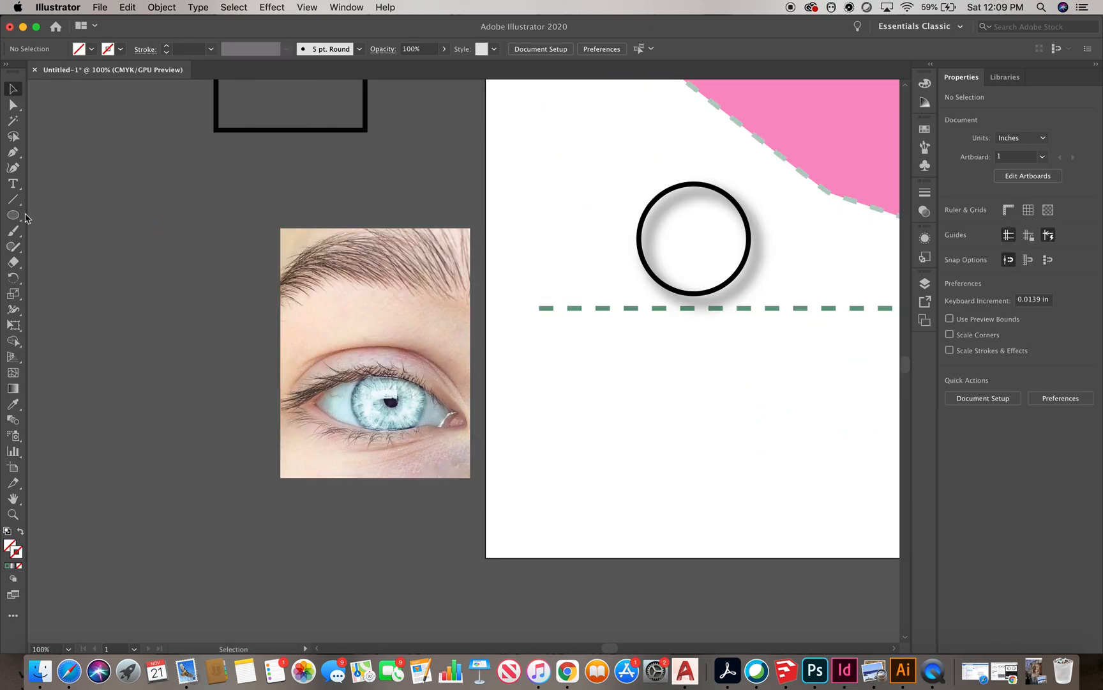
{"action": "left_click_drag", "start_coordinate": [13, 215], "coordinate": [71, 247]}
{"action": "left_click_drag", "start_coordinate": [365, 385], "coordinate": [425, 450]}
{"action": "left_click", "coordinate": [14, 92]}
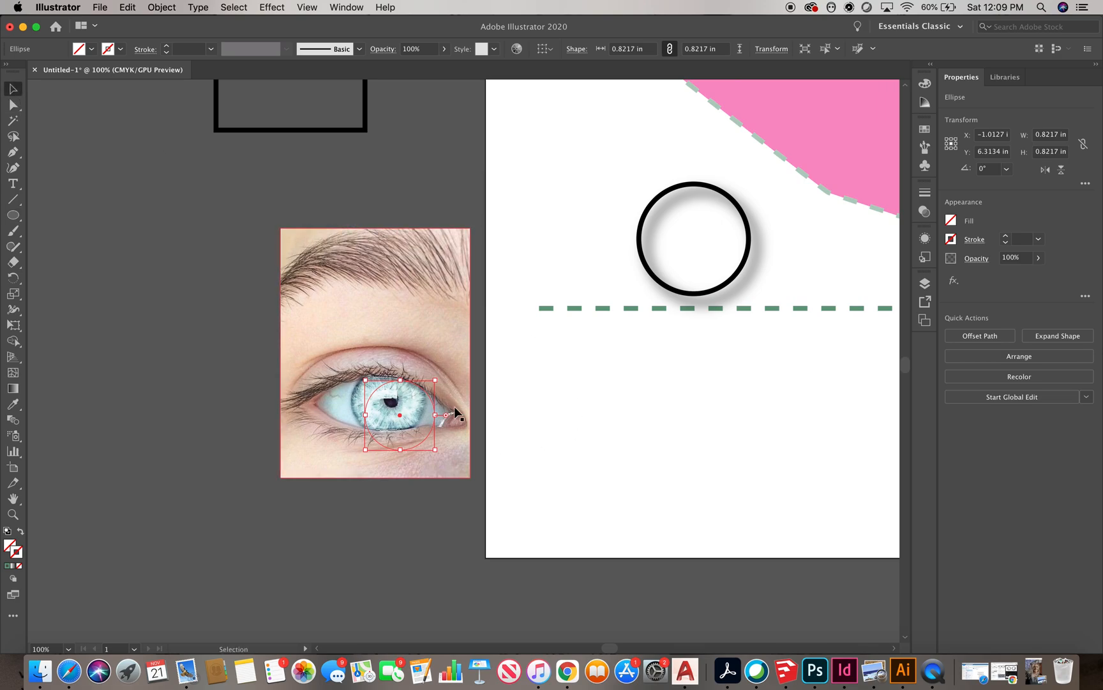
{"action": "left_click_drag", "start_coordinate": [426, 395], "coordinate": [418, 390]}
{"action": "left_click", "coordinate": [622, 472]}
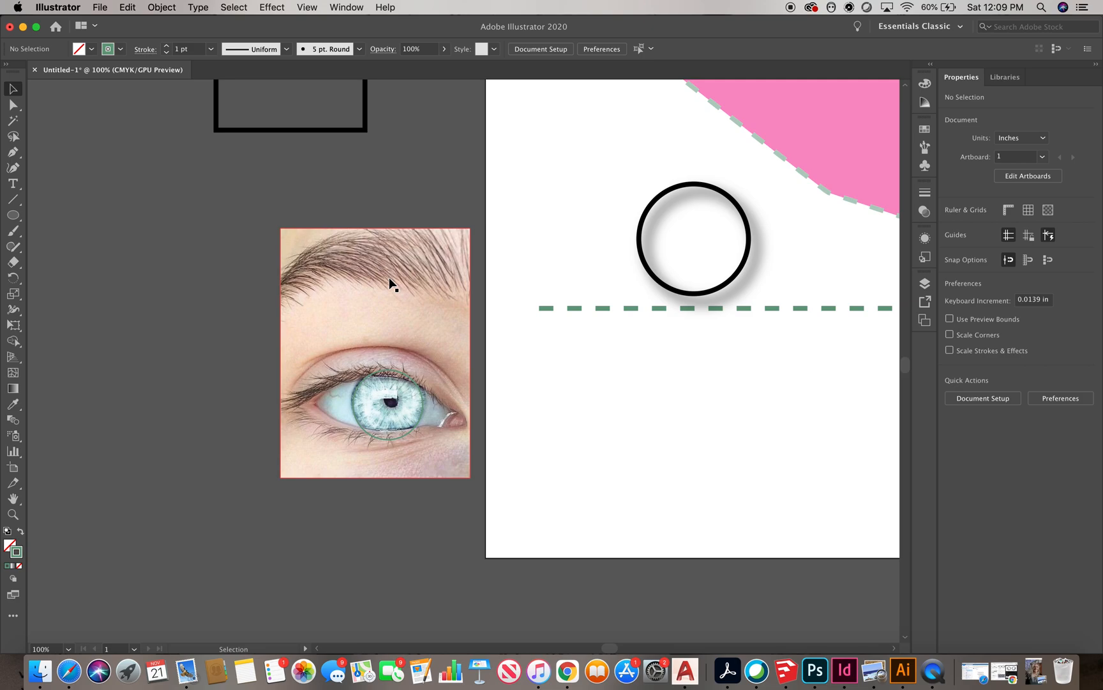
Select the circle together with the eye photo and make a clipping mask from them
{"action": "left_click", "coordinate": [420, 387]}
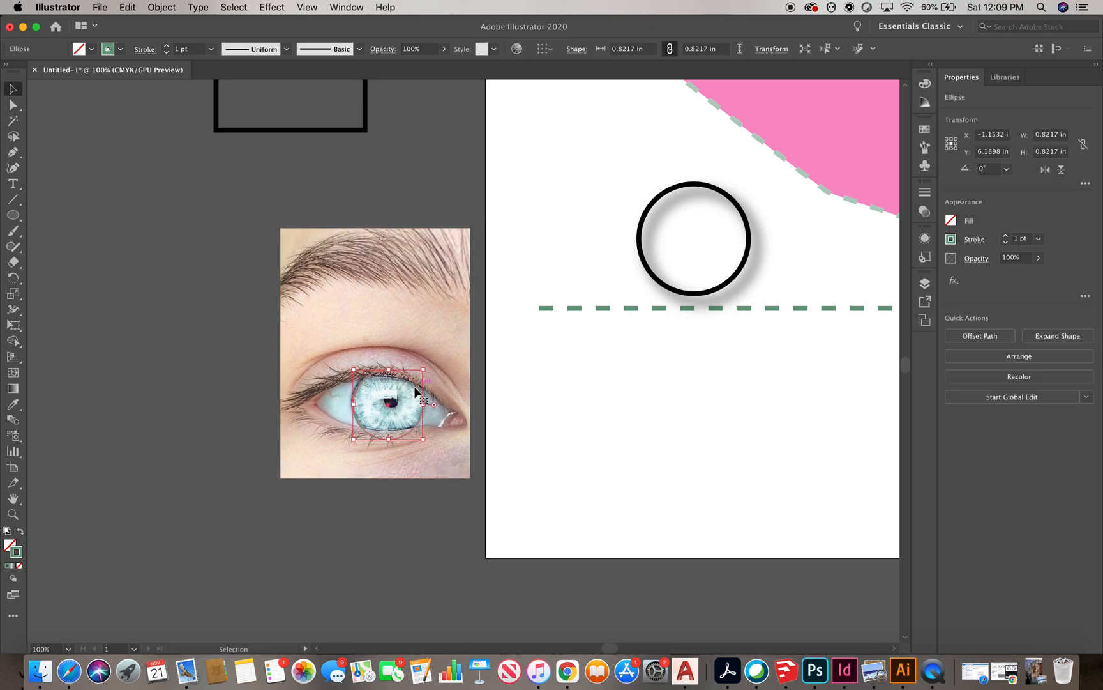
{"action": "left_click", "coordinate": [429, 496]}
{"action": "left_click_drag", "start_coordinate": [396, 411], "coordinate": [397, 412]}
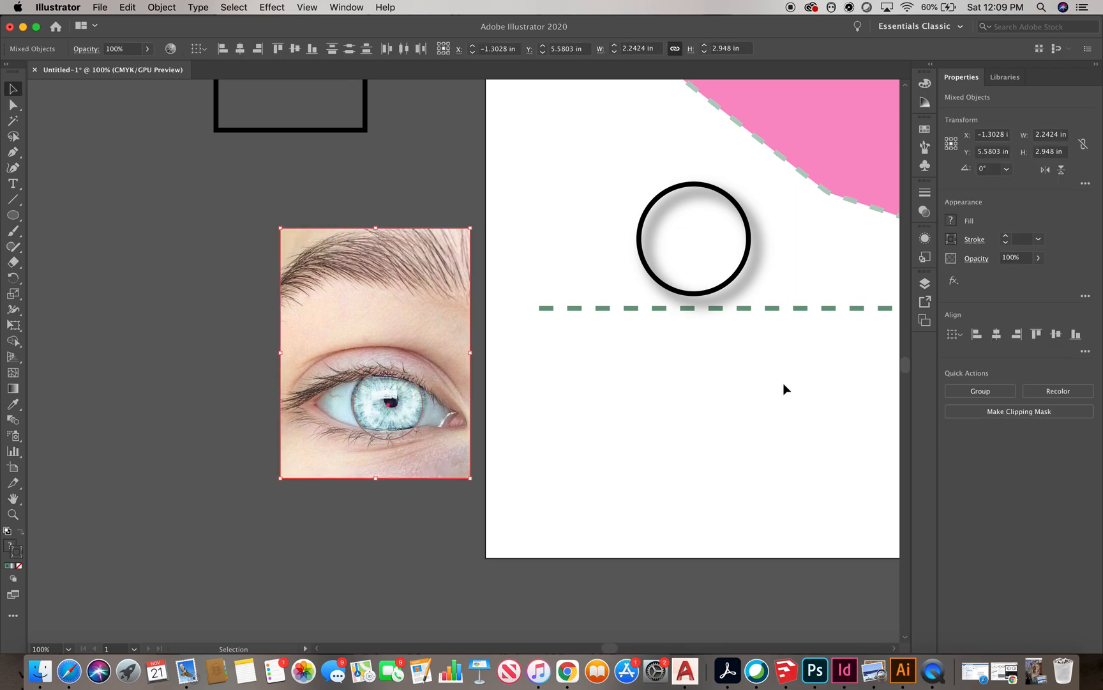
{"action": "right_click", "coordinate": [416, 313]}
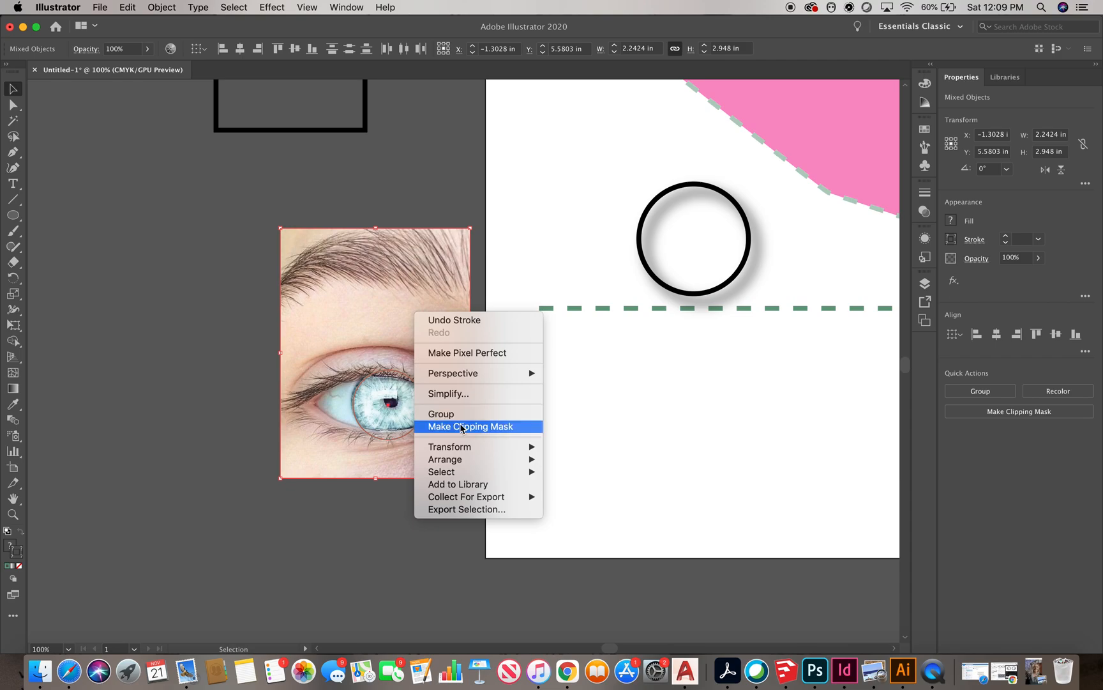
{"action": "left_click", "coordinate": [259, 202]}
{"action": "left_click", "coordinate": [162, 7]}
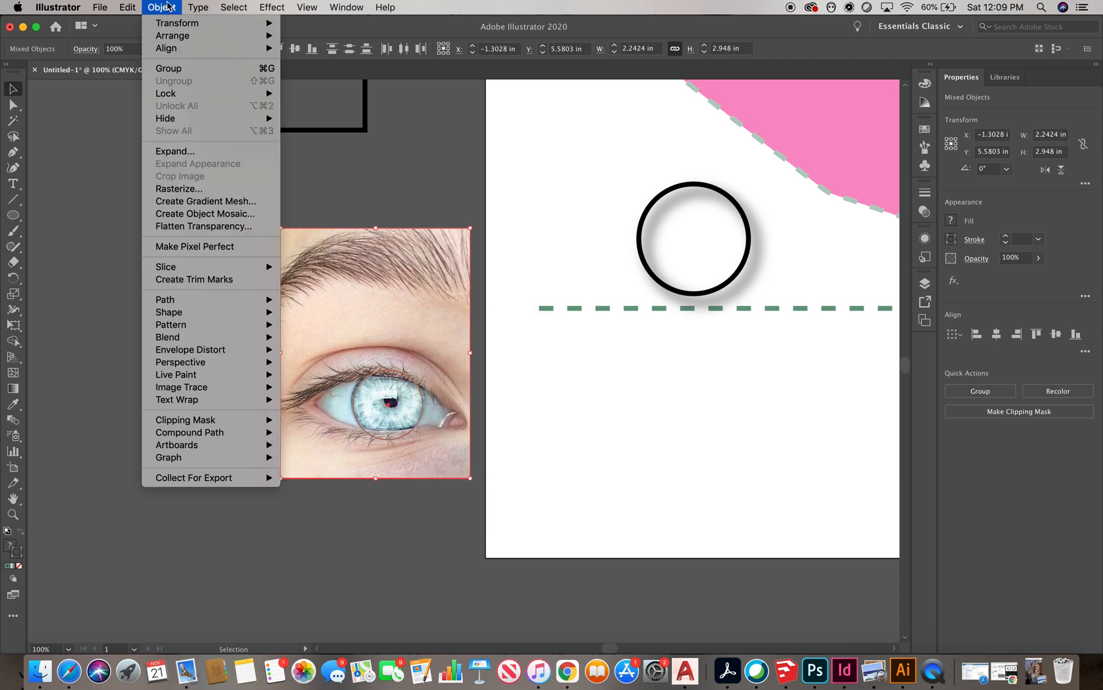
{"action": "mouse_move", "coordinate": [206, 423]}
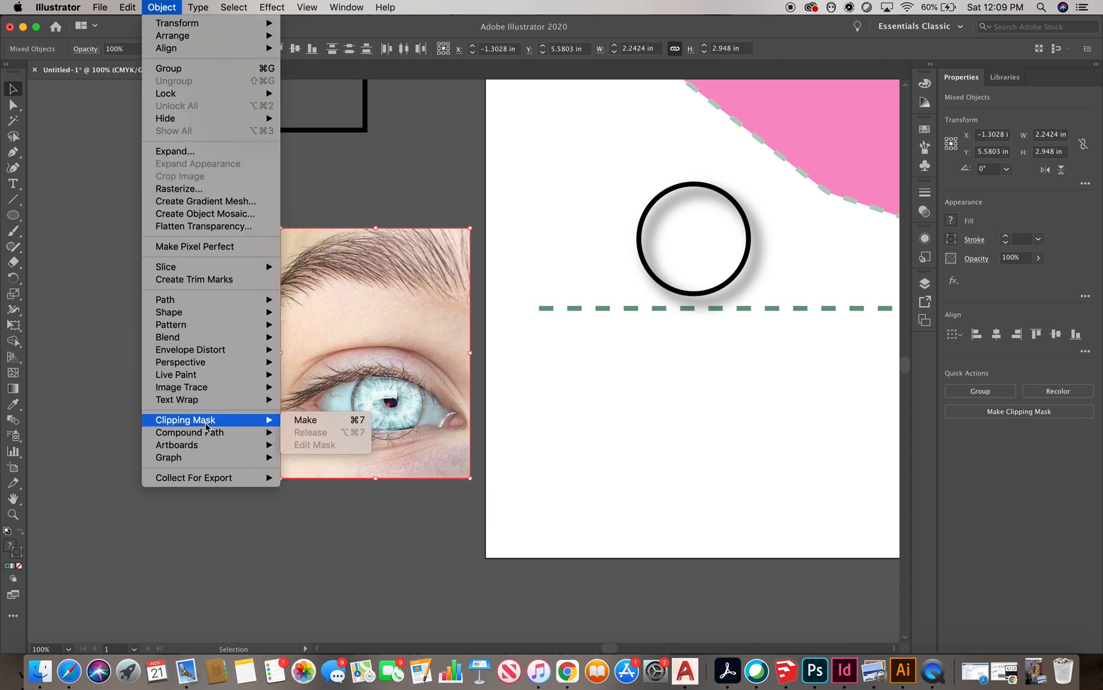
{"action": "left_click", "coordinate": [775, 607]}
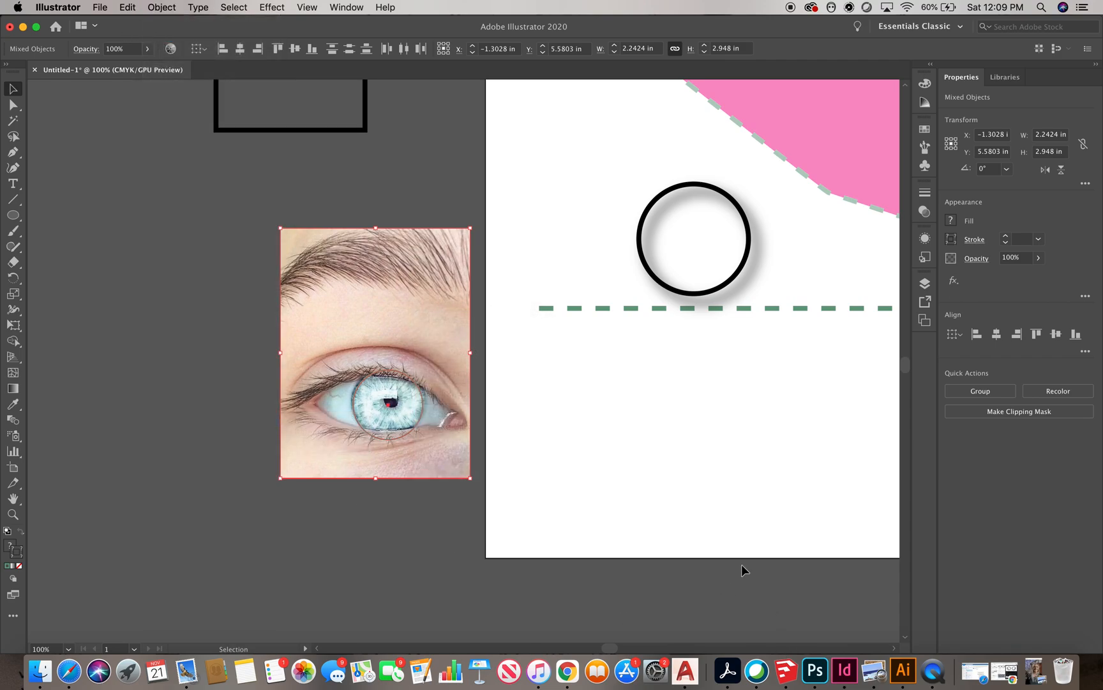
{"action": "left_click", "coordinate": [1015, 412]}
{"action": "left_click", "coordinate": [485, 525]}
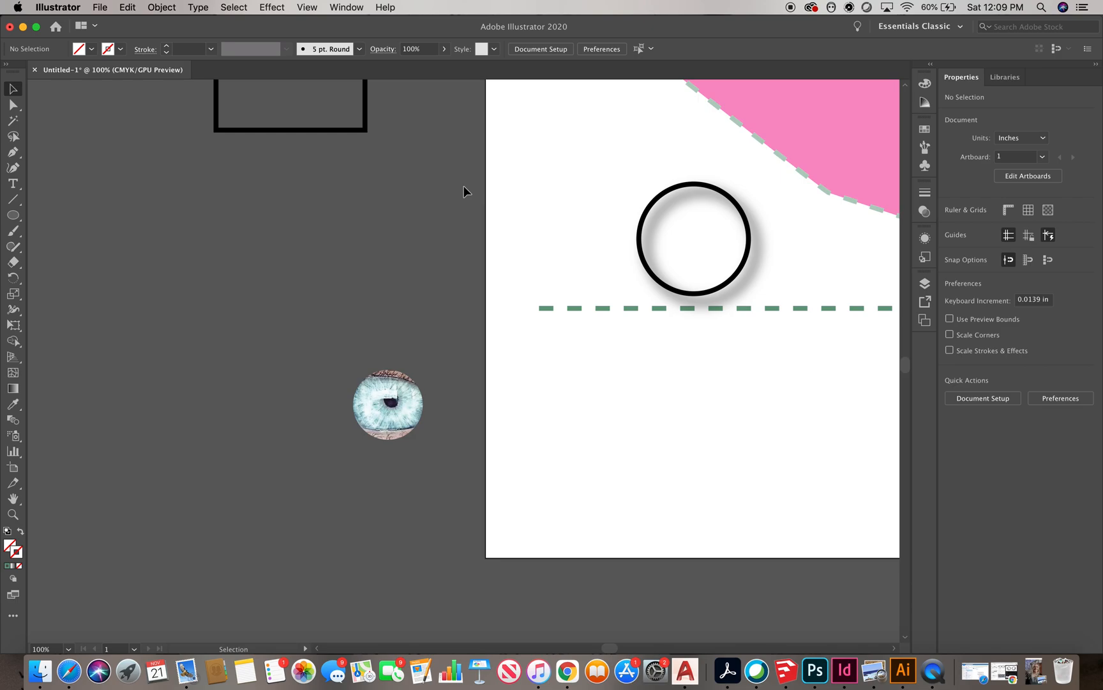
Select all the artwork on and around the artboard and delete it
{"action": "left_click", "coordinate": [376, 380]}
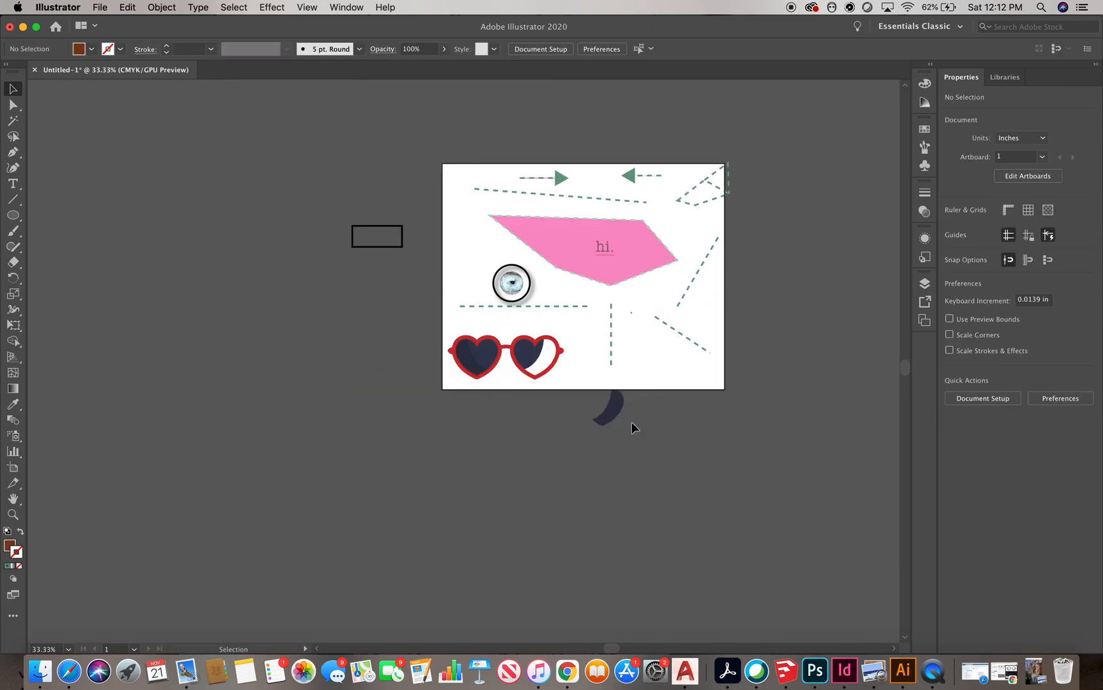
{"action": "scroll", "coordinate": [695, 429], "scroll_direction": "up", "scroll_amount": 2}
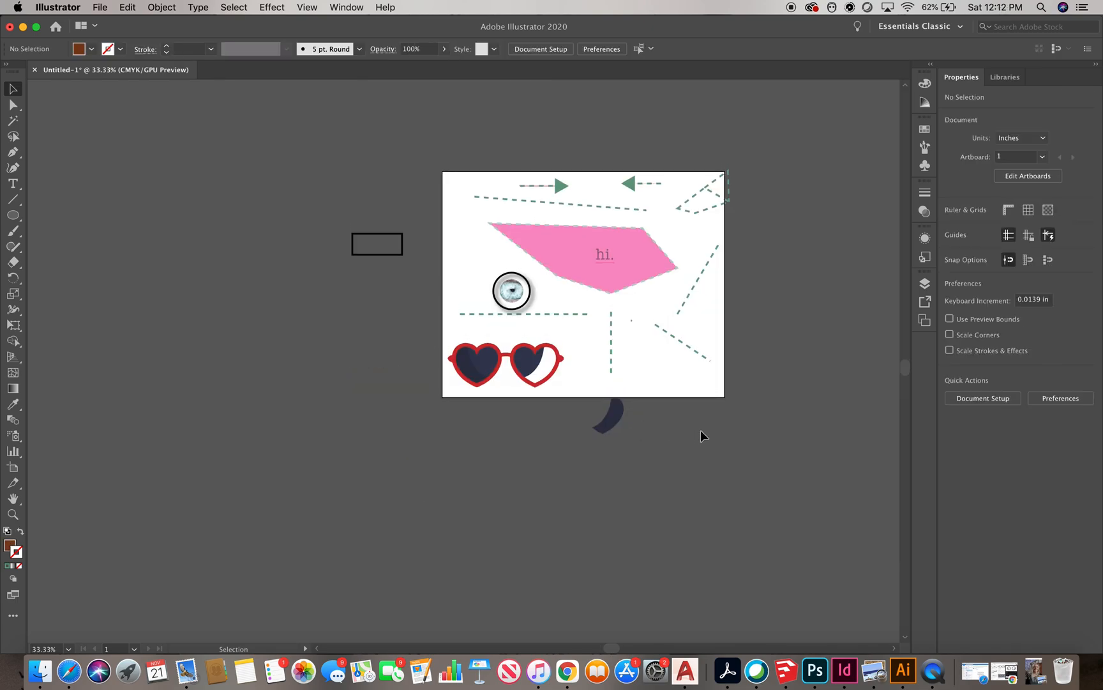
{"action": "scroll", "coordinate": [708, 427], "scroll_direction": "up", "scroll_amount": 1}
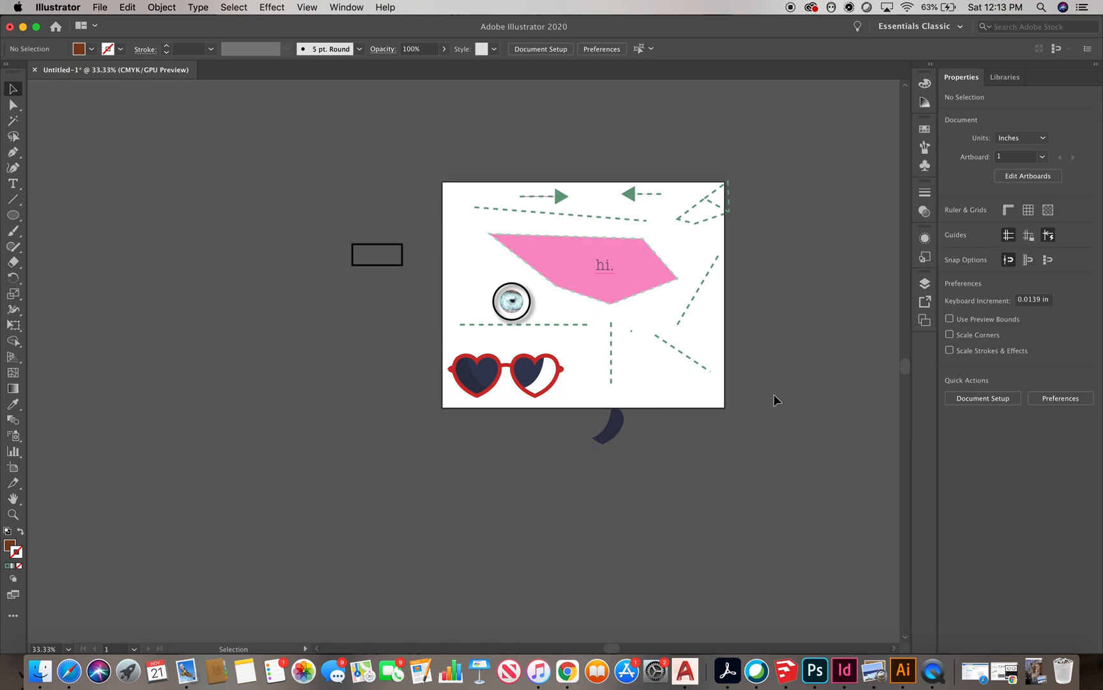
{"action": "scroll", "coordinate": [774, 394], "scroll_direction": "up", "scroll_amount": 1}
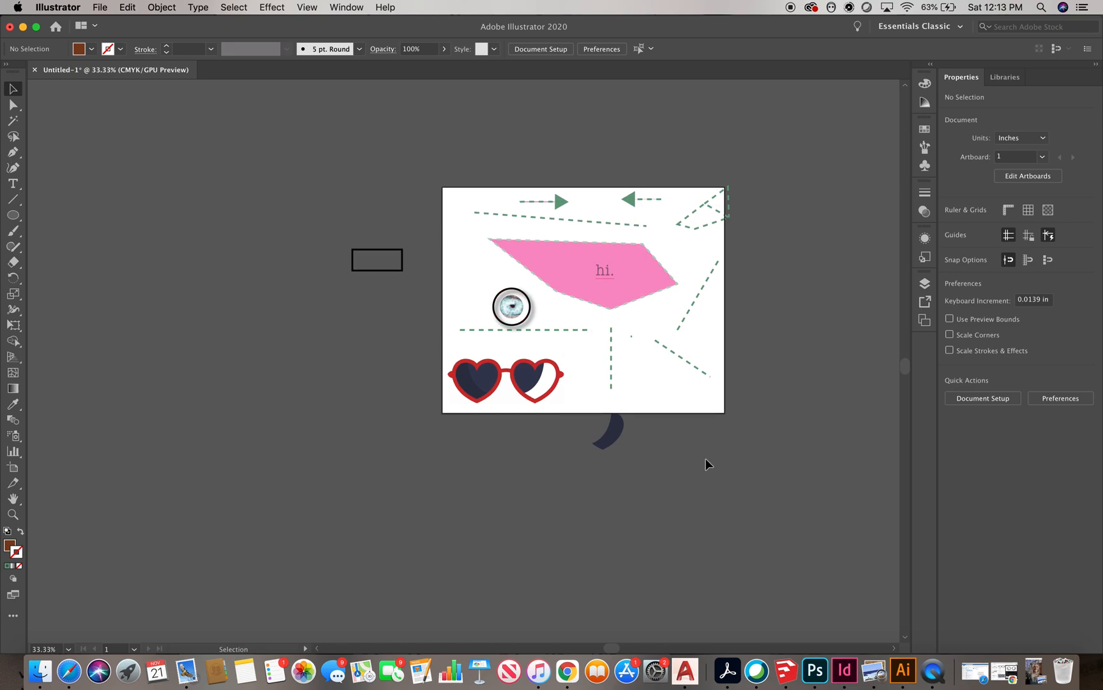
{"action": "left_click_drag", "start_coordinate": [741, 468], "coordinate": [305, 167]}
{"action": "key", "text": "Delete"}
Set the artboard's height to 8 in with the Artboard tool
{"action": "key", "text": "shift+o"}
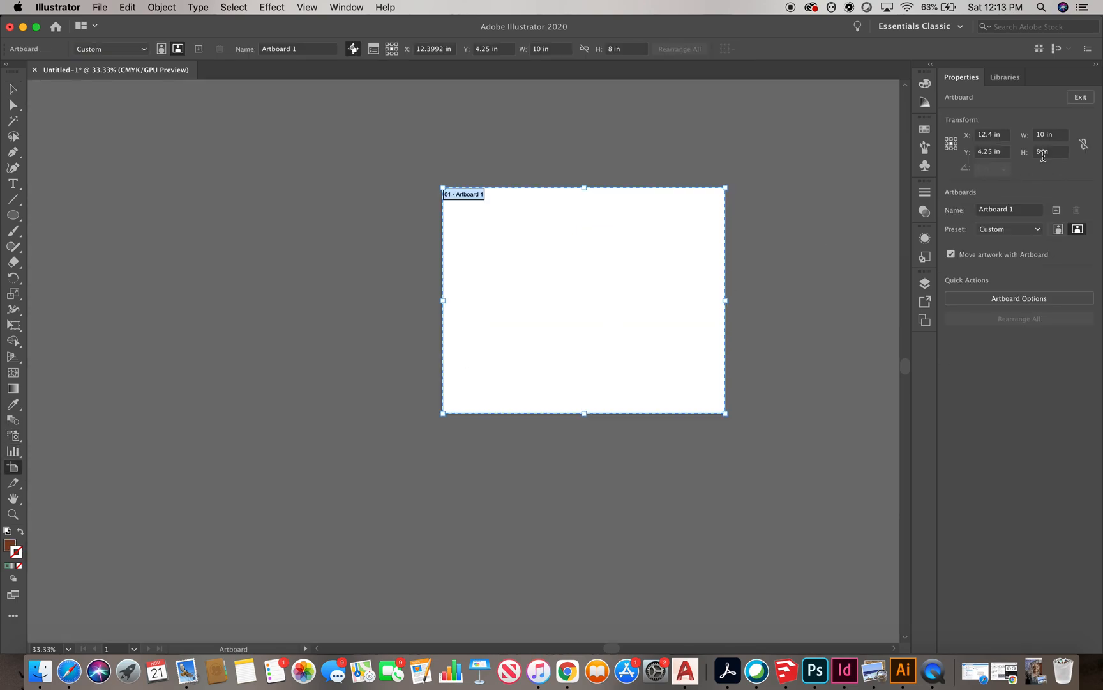
{"action": "left_click_drag", "start_coordinate": [1045, 134], "coordinate": [1031, 135]}
{"action": "type", "text": "8"}
{"action": "key", "text": "Return"}
Place the DSC02273-2.jpg portrait photo from the Desktop to the left of the artboard
{"action": "left_click", "coordinate": [14, 89]}
{"action": "scroll", "coordinate": [395, 293], "scroll_direction": "down", "scroll_amount": 1}
{"action": "scroll", "coordinate": [535, 177], "scroll_direction": "up", "scroll_amount": 1}
{"action": "left_click", "coordinate": [102, 8]}
{"action": "left_click", "coordinate": [127, 199]}
{"action": "left_click", "coordinate": [332, 221]}
{"action": "scroll", "coordinate": [766, 157], "scroll_direction": "down", "scroll_amount": 5}
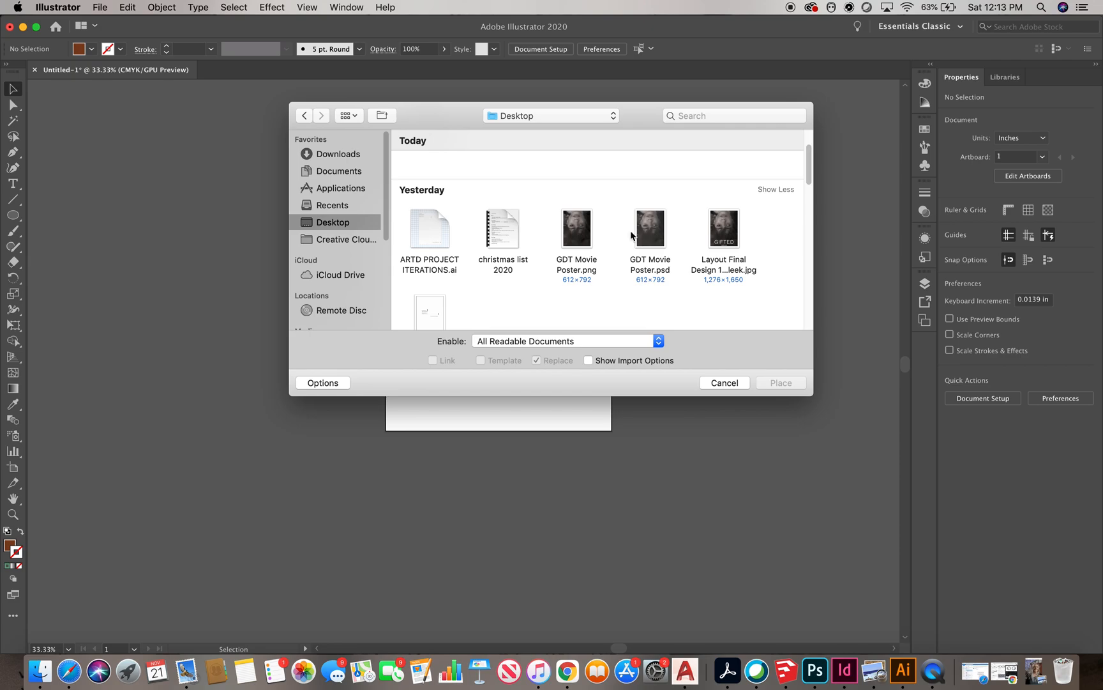
{"action": "left_click", "coordinate": [771, 149]}
{"action": "left_click", "coordinate": [724, 268]}
{"action": "left_click", "coordinate": [781, 383]}
{"action": "left_click_drag", "start_coordinate": [129, 150], "coordinate": [290, 390]}
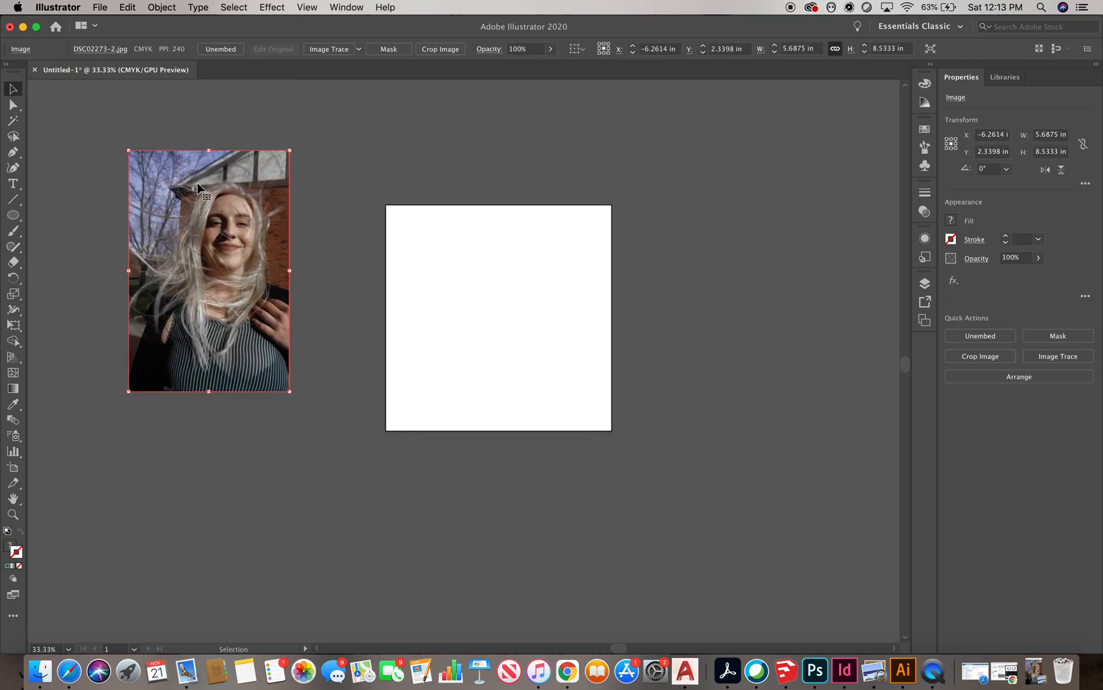
Place the round glasses PNG from Downloads to the right of the artboard
{"action": "left_click", "coordinate": [100, 7]}
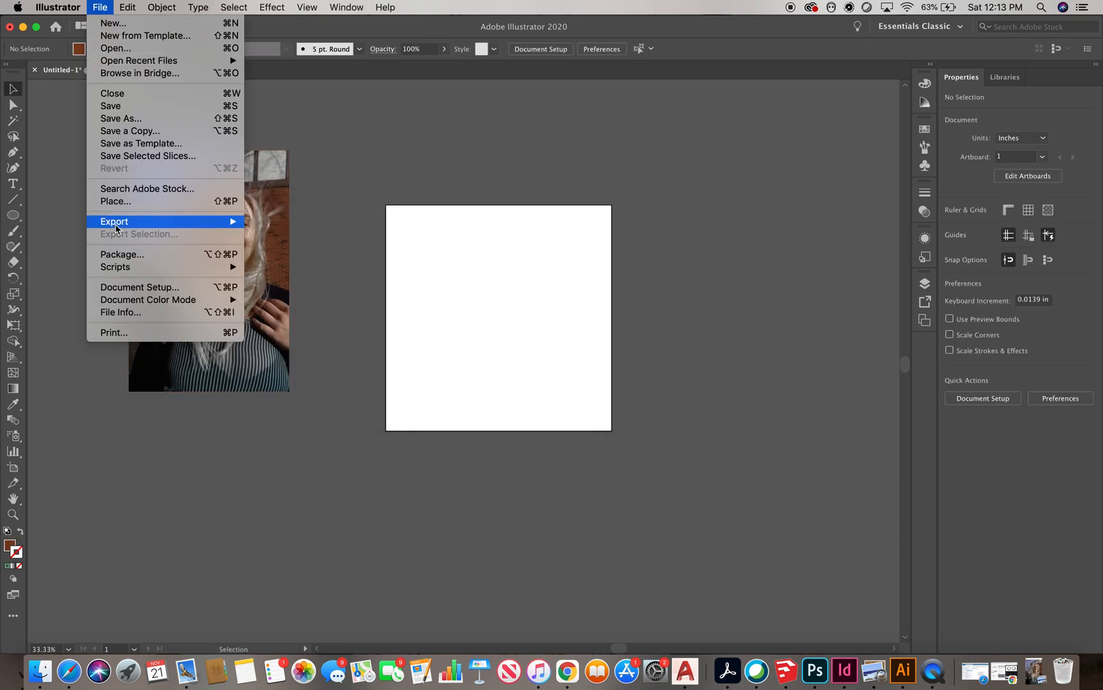
{"action": "left_click", "coordinate": [128, 199]}
{"action": "left_click", "coordinate": [339, 155]}
{"action": "left_click", "coordinate": [431, 180]}
{"action": "left_click", "coordinate": [780, 383]}
{"action": "left_click", "coordinate": [642, 142]}
{"action": "left_click", "coordinate": [709, 313]}
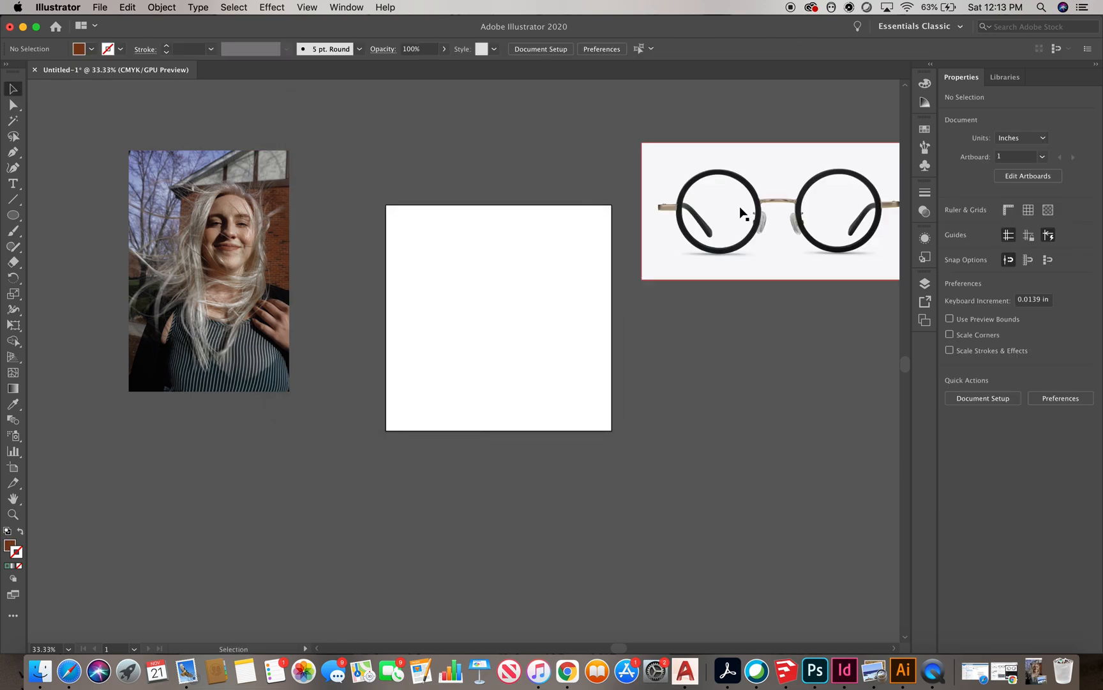
Select the portrait photo and lock it
{"action": "scroll", "coordinate": [431, 250], "scroll_direction": "left", "scroll_amount": 3}
{"action": "left_click", "coordinate": [307, 250]}
{"action": "left_click", "coordinate": [161, 7]}
{"action": "mouse_move", "coordinate": [180, 93]}
{"action": "left_click", "coordinate": [313, 94]}
Trace the jacket's neckline and shoulder edge on the zoomed-in portrait with the Pen tool
{"action": "scroll", "coordinate": [645, 246], "scroll_direction": "left", "scroll_amount": 3}
{"action": "scroll", "coordinate": [281, 257], "scroll_direction": "up", "scroll_amount": 2}
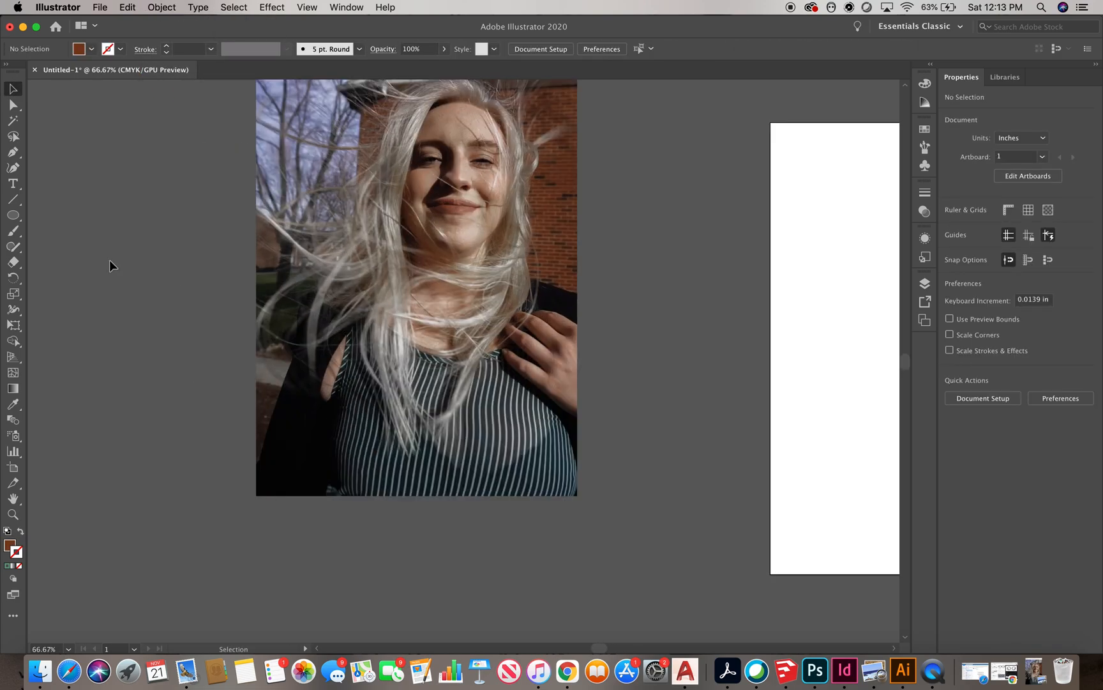
{"action": "left_click", "coordinate": [13, 152]}
{"action": "scroll", "coordinate": [702, 395], "scroll_direction": "down", "scroll_amount": 1}
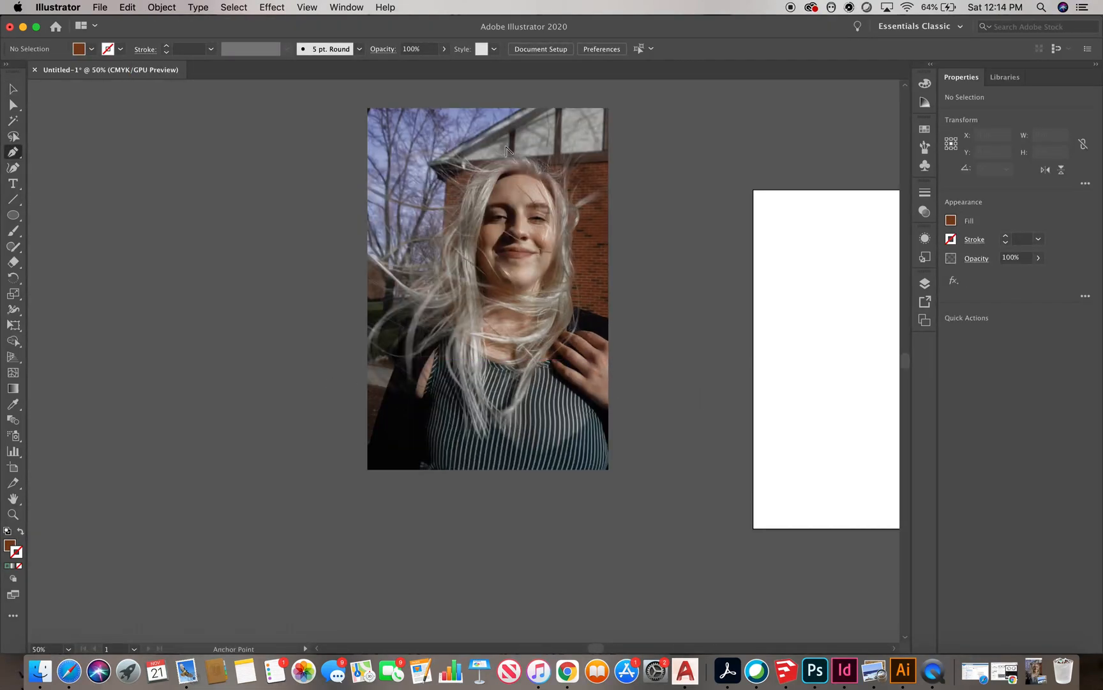
{"action": "scroll", "coordinate": [590, 313], "scroll_direction": "up", "scroll_amount": 2}
{"action": "left_click", "coordinate": [679, 350]}
{"action": "left_click", "coordinate": [638, 335]}
{"action": "left_click", "coordinate": [616, 330]}
{"action": "left_click", "coordinate": [609, 330]}
{"action": "left_click", "coordinate": [608, 340]}
{"action": "left_click", "coordinate": [602, 358]}
{"action": "left_click", "coordinate": [598, 366]}
{"action": "left_click", "coordinate": [598, 376]}
Set the traced path to no fill with a 1 pt stroke and continue tracing the jacket edge around the hand
{"action": "scroll", "coordinate": [613, 384], "scroll_direction": "up", "scroll_amount": 3}
{"action": "left_click", "coordinate": [584, 367]}
{"action": "left_click", "coordinate": [601, 374]}
{"action": "left_click", "coordinate": [950, 220]}
{"action": "left_click", "coordinate": [809, 265]}
{"action": "left_click", "coordinate": [1005, 237]}
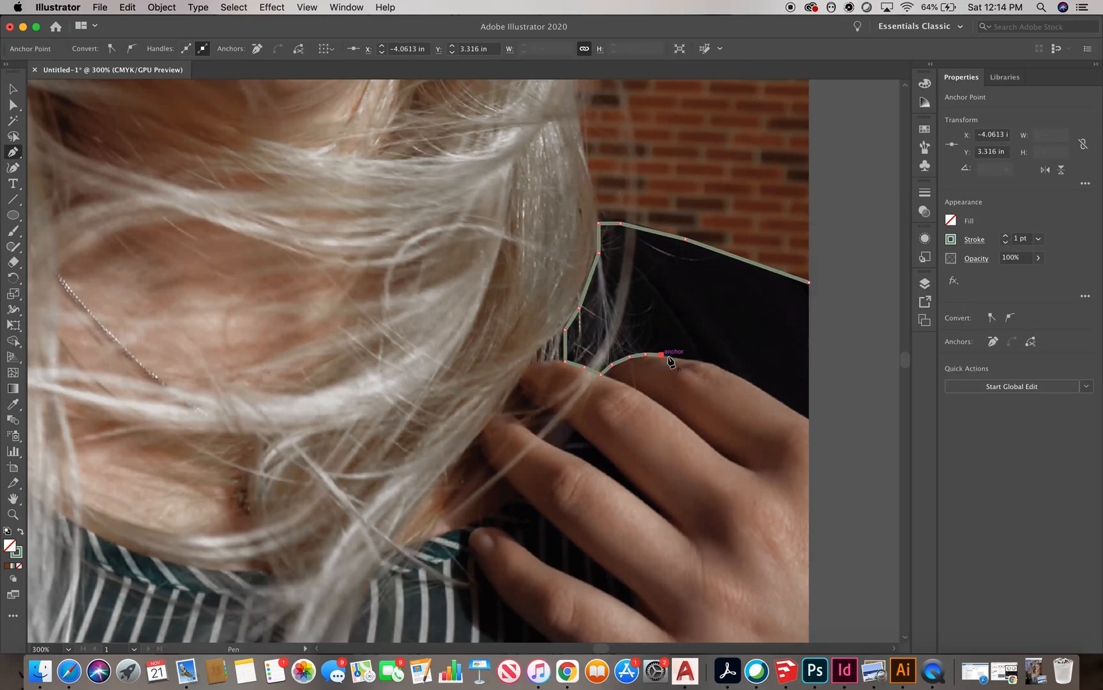
{"action": "left_click", "coordinate": [714, 365]}
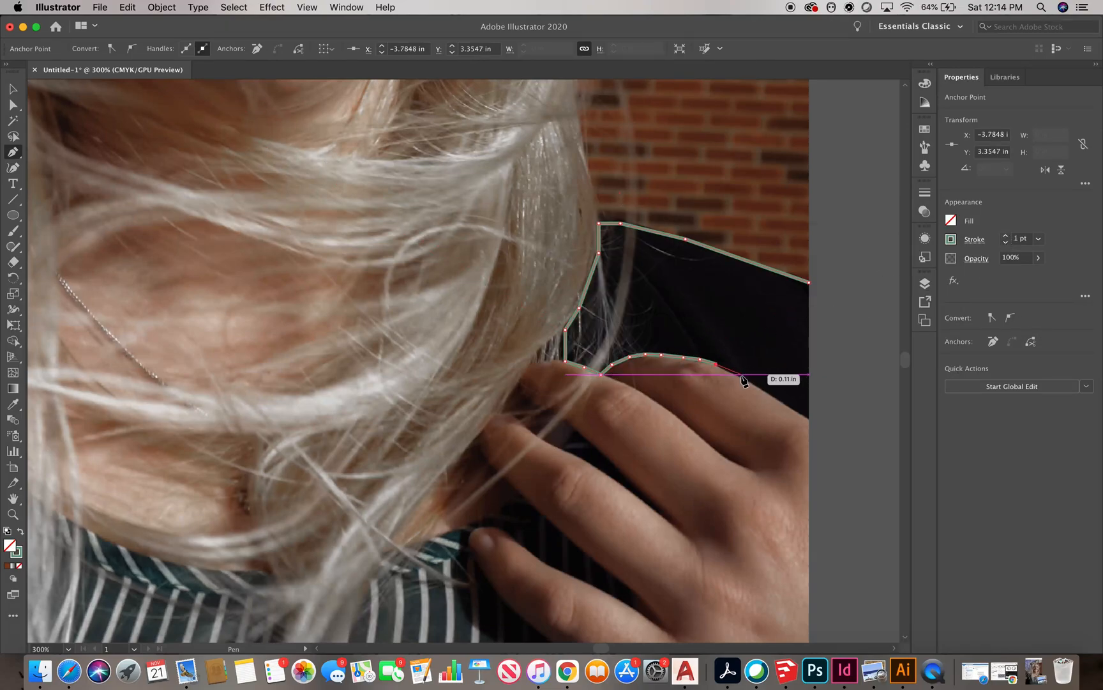
Extend the jacket path along the hand to the photo's right edge and leave the Pen tool
{"action": "scroll", "coordinate": [810, 418], "scroll_direction": "up", "scroll_amount": 3}
{"action": "left_click", "coordinate": [809, 417]}
{"action": "scroll", "coordinate": [819, 426], "scroll_direction": "down", "scroll_amount": 3}
{"action": "left_click", "coordinate": [816, 288]}
{"action": "scroll", "coordinate": [798, 236], "scroll_direction": "down", "scroll_amount": 5}
{"action": "key", "text": "v"}
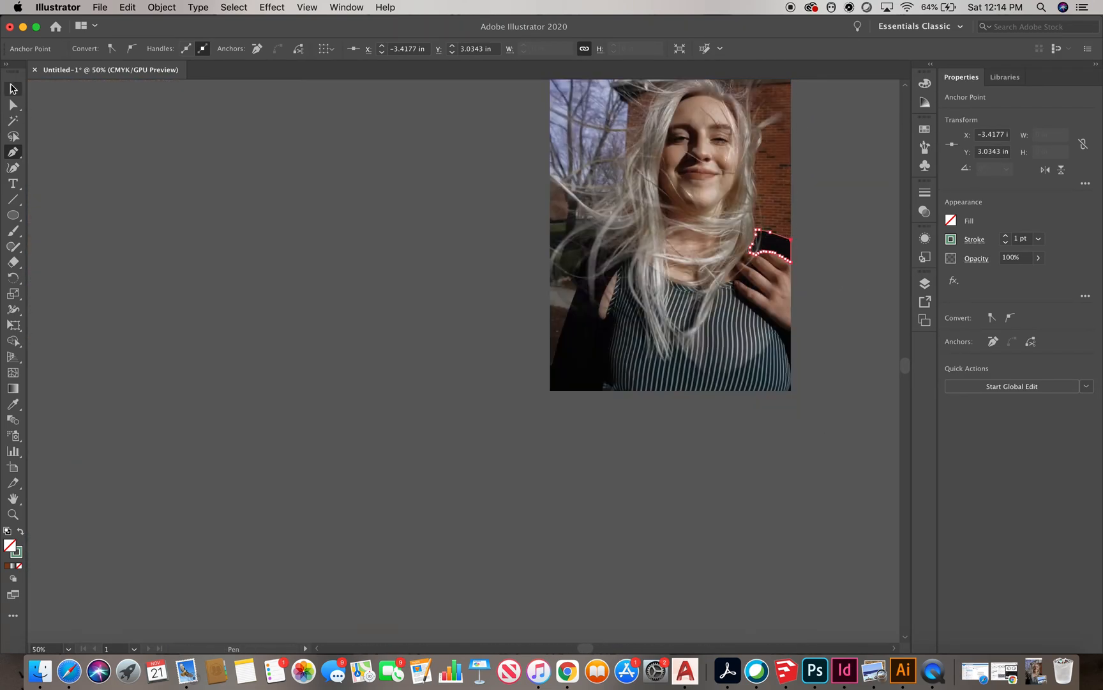
Resume the open path at its endpoint and trace along the top of the hand's fingers
{"action": "scroll", "coordinate": [809, 198], "scroll_direction": "up", "scroll_amount": 2}
{"action": "left_click", "coordinate": [953, 241]}
{"action": "left_click", "coordinate": [763, 330]}
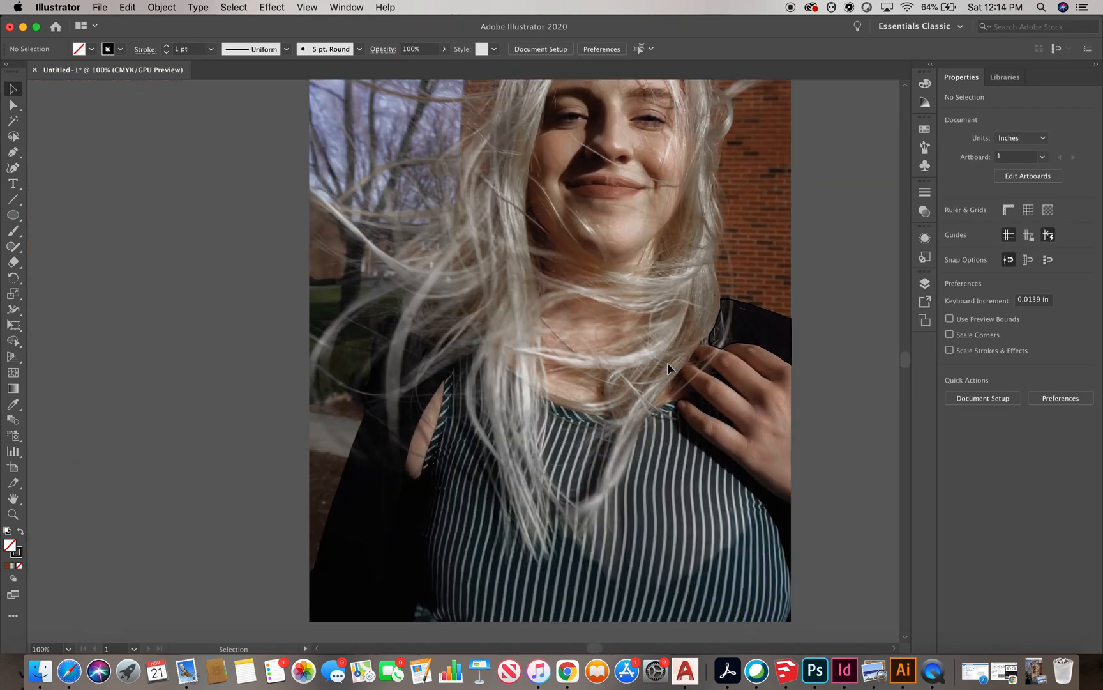
{"action": "scroll", "coordinate": [777, 459], "scroll_direction": "up", "scroll_amount": 1}
{"action": "left_click", "coordinate": [797, 318]}
{"action": "left_click", "coordinate": [772, 301]}
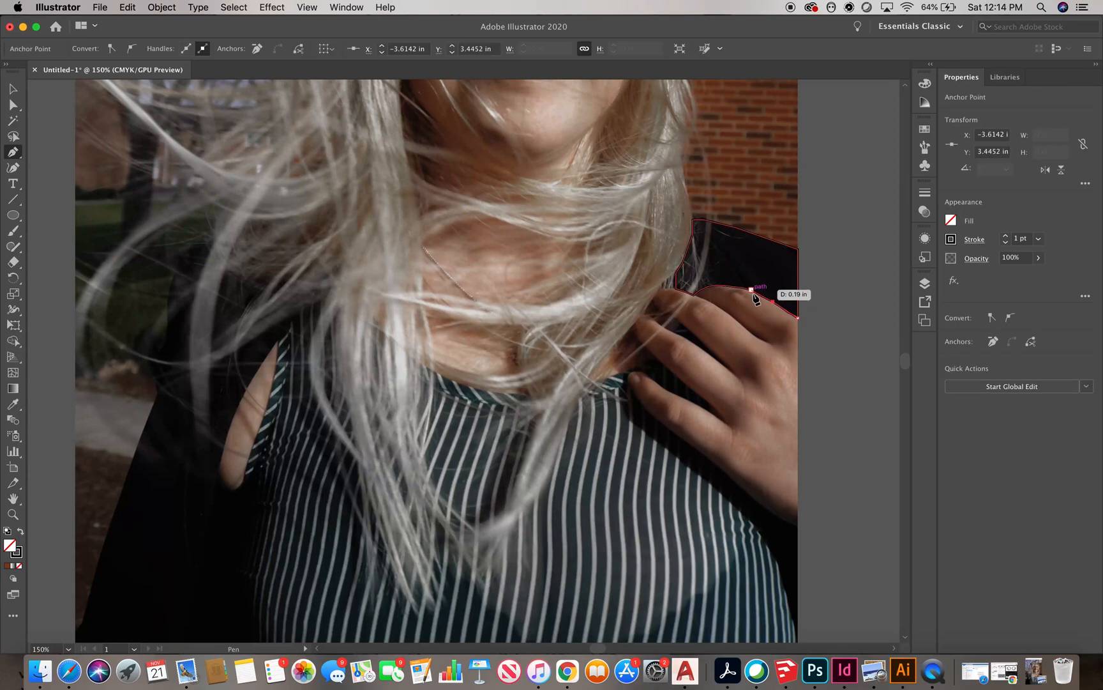
{"action": "left_click", "coordinate": [685, 292]}
{"action": "left_click", "coordinate": [676, 288]}
{"action": "left_click", "coordinate": [664, 288]}
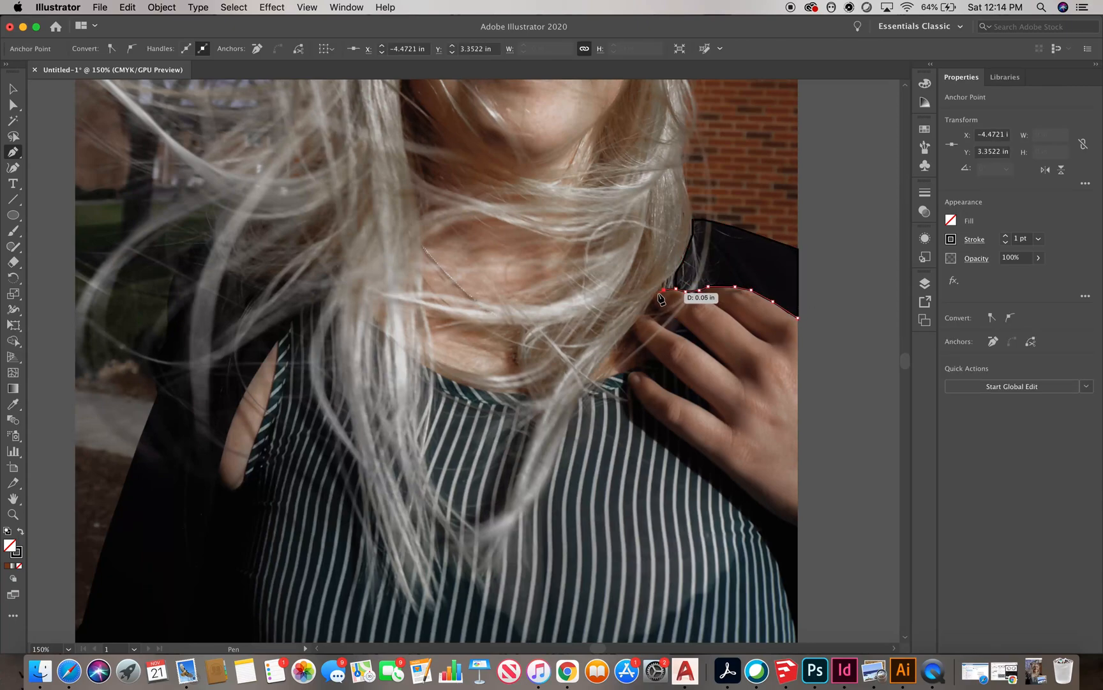
{"action": "left_click", "coordinate": [677, 318]}
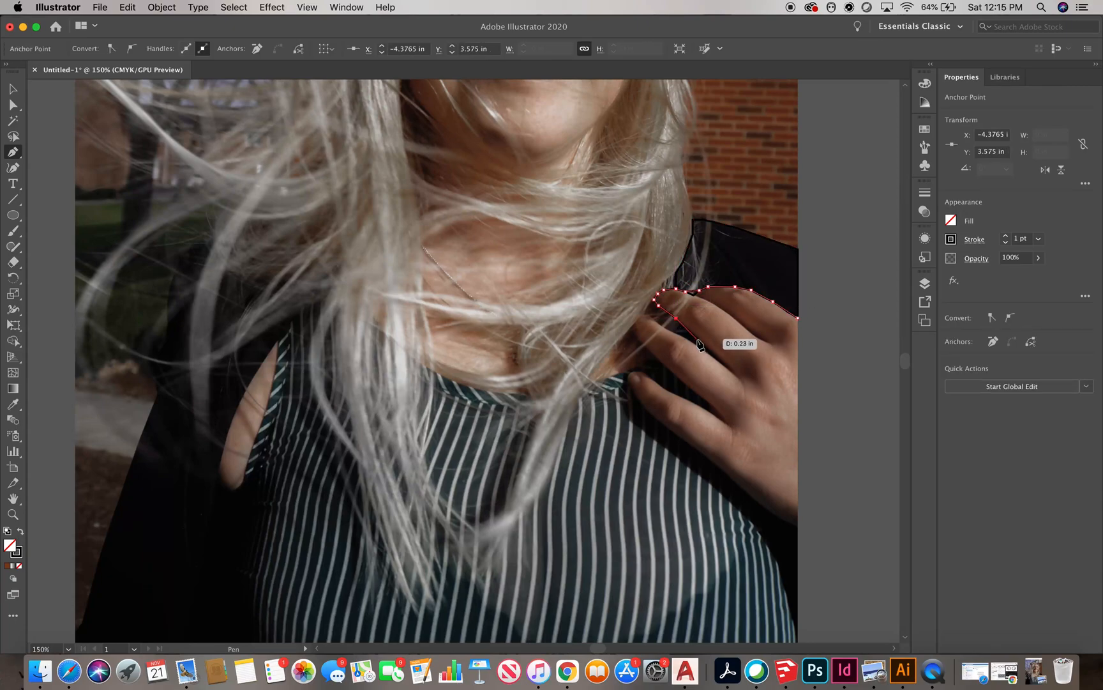
{"action": "left_click", "coordinate": [733, 371]}
Trace around the outlines of the index and middle fingers at high zoom with the Pen tool
{"action": "scroll", "coordinate": [733, 373], "scroll_direction": "up", "scroll_amount": 4}
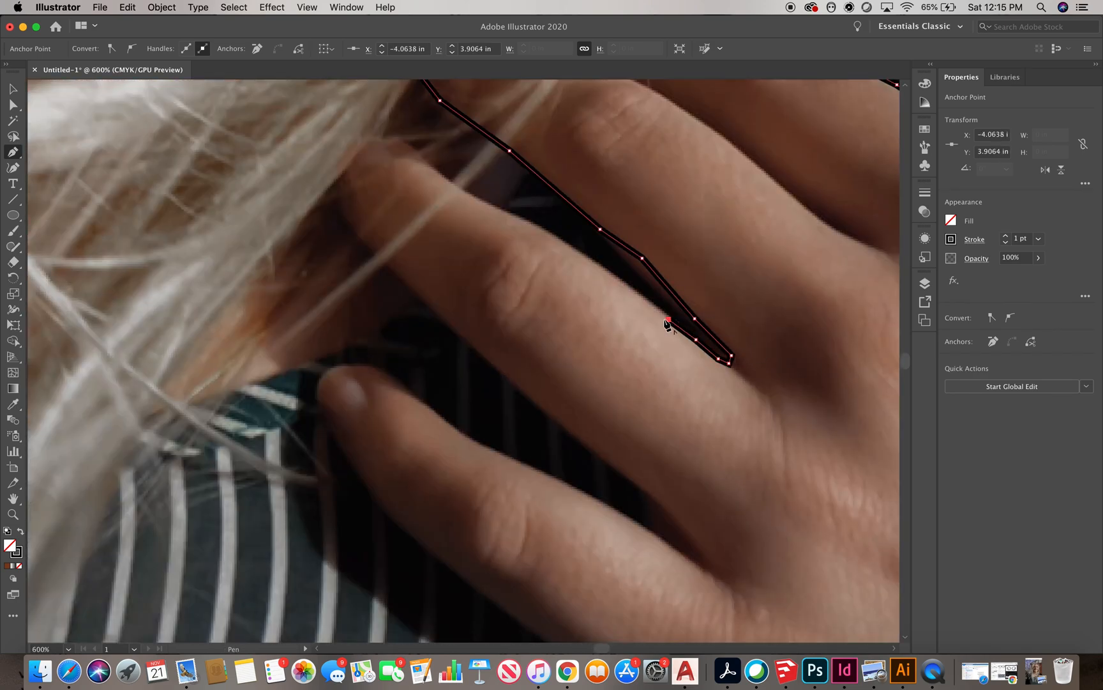
{"action": "left_click", "coordinate": [625, 285]}
{"action": "scroll", "coordinate": [625, 284], "scroll_direction": "down", "scroll_amount": 2}
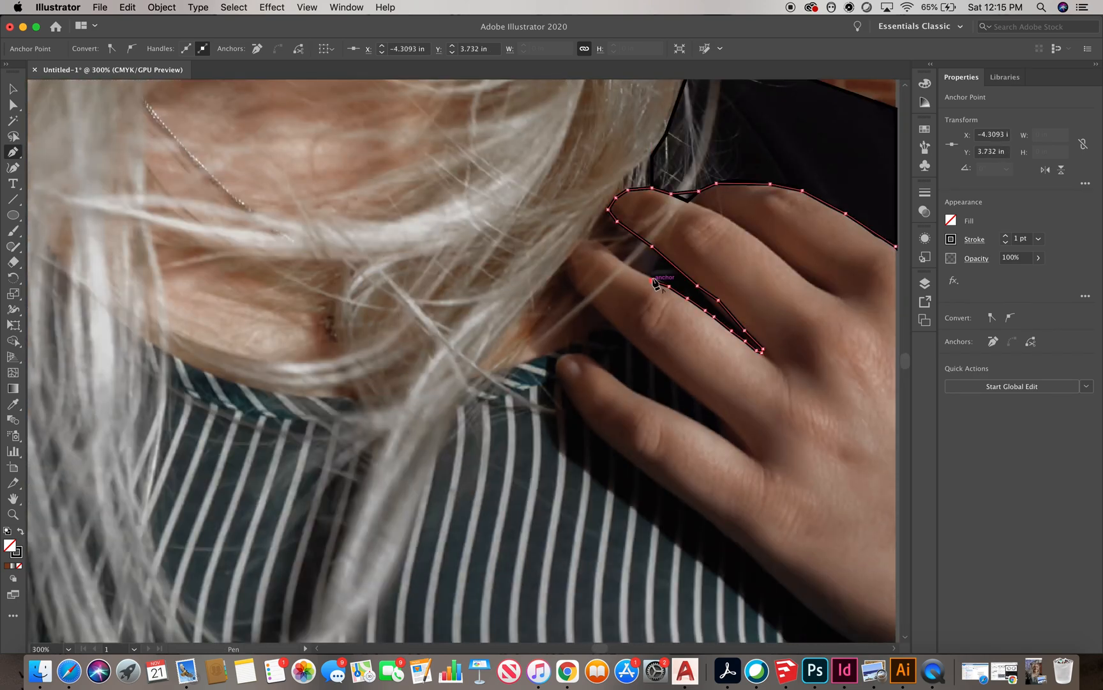
{"action": "left_click", "coordinate": [580, 243]}
{"action": "left_click", "coordinate": [570, 255]}
{"action": "left_click", "coordinate": [566, 273]}
{"action": "left_click", "coordinate": [578, 292]}
{"action": "left_click", "coordinate": [600, 314]}
{"action": "left_click", "coordinate": [671, 377]}
{"action": "left_click", "coordinate": [694, 394]}
{"action": "left_click", "coordinate": [737, 435]}
{"action": "left_click", "coordinate": [738, 445]}
{"action": "left_click", "coordinate": [727, 442]}
{"action": "left_click", "coordinate": [712, 431]}
{"action": "left_click", "coordinate": [699, 422]}
{"action": "left_click", "coordinate": [648, 399]}
{"action": "left_click", "coordinate": [633, 390]}
{"action": "left_click", "coordinate": [619, 382]}
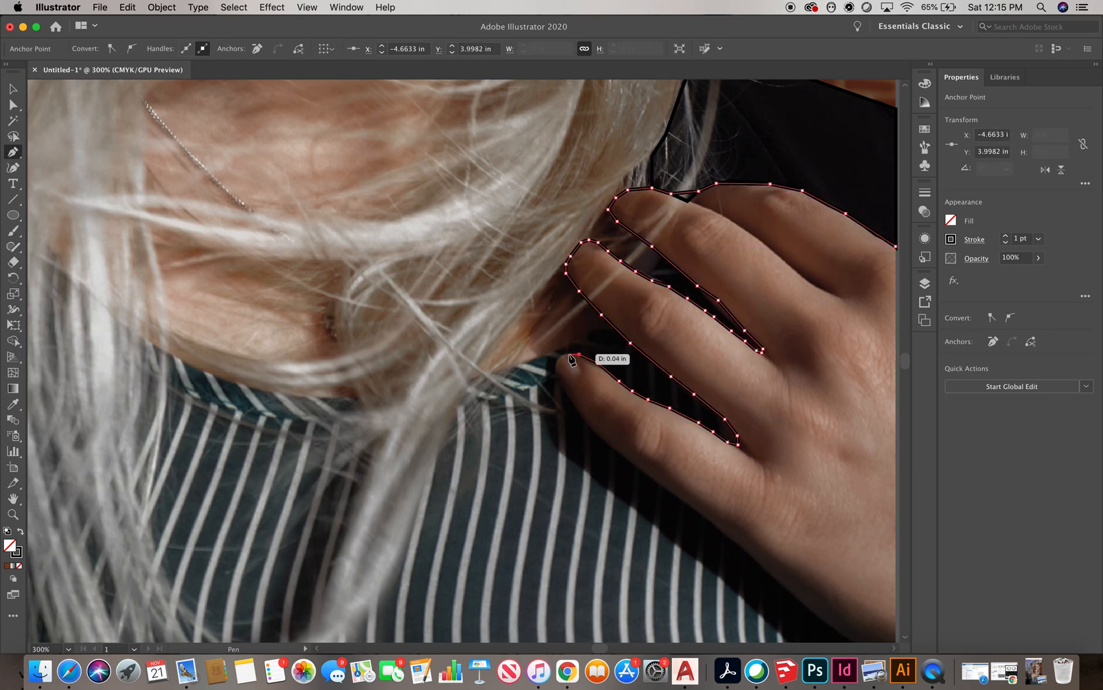
Continue the finger outlines down the jacket's right edge to the photo's edge, then deselect the path
{"action": "key", "text": "super+minus"}
{"action": "left_click", "coordinate": [614, 358]}
{"action": "left_click", "coordinate": [640, 378]}
{"action": "left_click", "coordinate": [663, 398]}
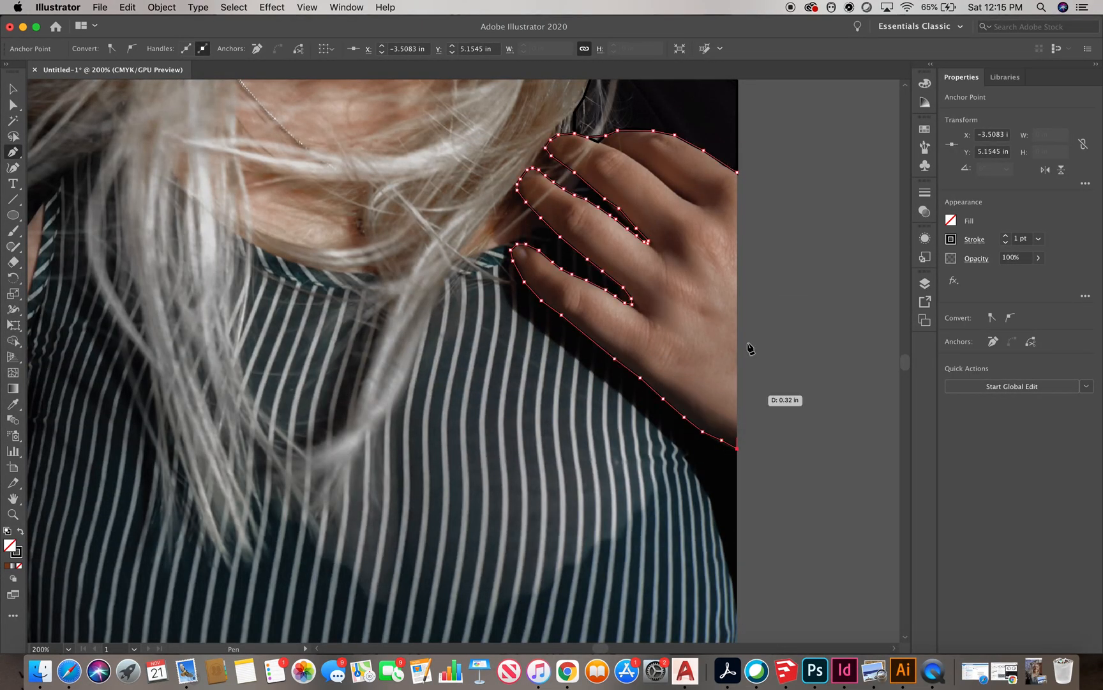
{"action": "key", "text": "super+minus"}
{"action": "key", "text": "super+minus"}
{"action": "key", "text": "super+minus"}
{"action": "key", "text": "super+shift+a"}
{"action": "scroll", "coordinate": [581, 333], "scroll_direction": "up", "scroll_amount": 3}
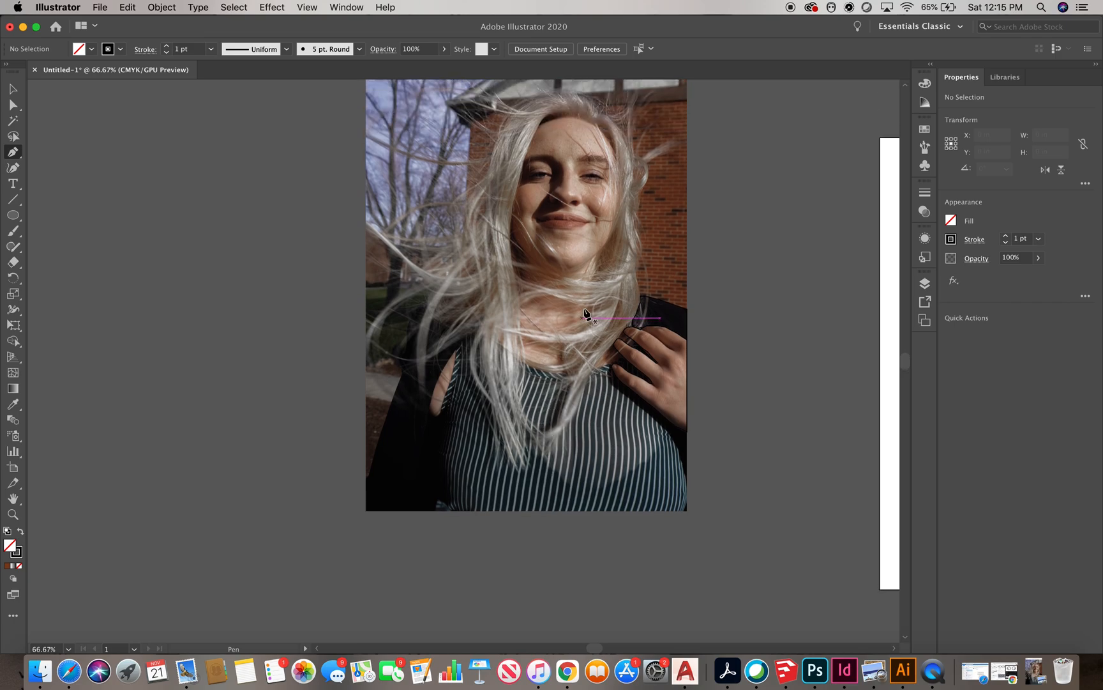
Start a new path tracing the striped top's neckline leftward from the hand
{"action": "key", "text": "super+plus"}
{"action": "key", "text": "super+plus"}
{"action": "key", "text": "super+plus"}
{"action": "key", "text": "super+plus"}
{"action": "left_click", "coordinate": [623, 310]}
{"action": "left_click", "coordinate": [571, 340]}
{"action": "left_click", "coordinate": [542, 351]}
{"action": "left_click", "coordinate": [515, 369]}
{"action": "left_click", "coordinate": [432, 387]}
{"action": "left_click", "coordinate": [366, 394]}
{"action": "left_click", "coordinate": [320, 394]}
{"action": "key", "text": "super+minus"}
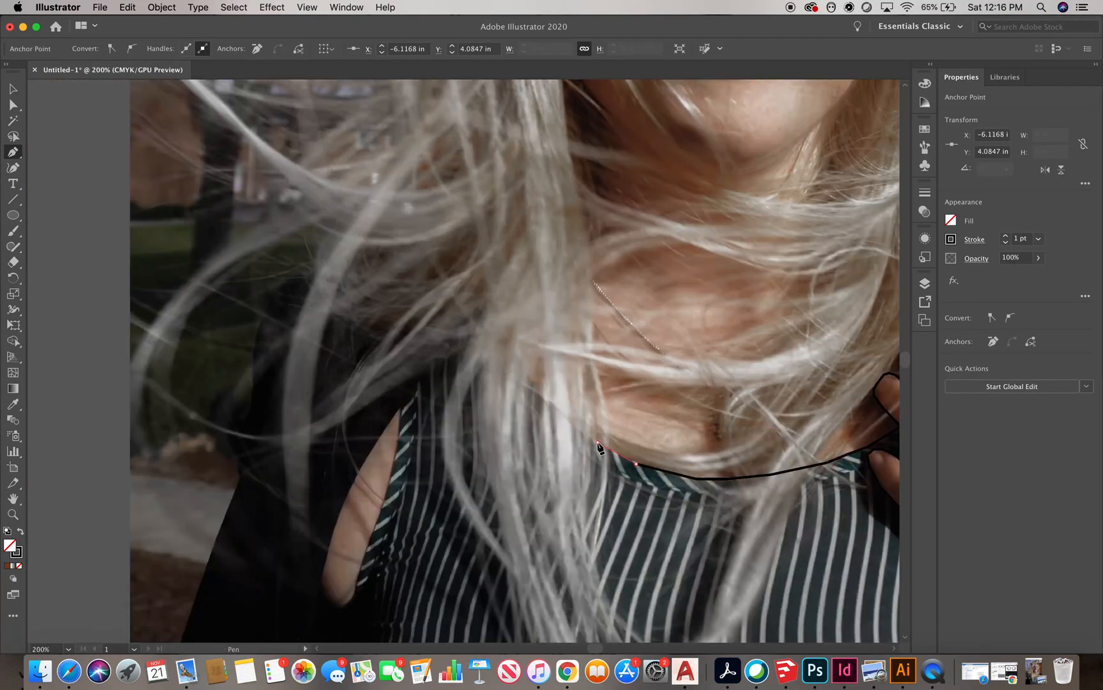
Continue the neckline path over the left shoulder and down the edge of the arm
{"action": "left_click", "coordinate": [452, 364]}
{"action": "left_click", "coordinate": [430, 377]}
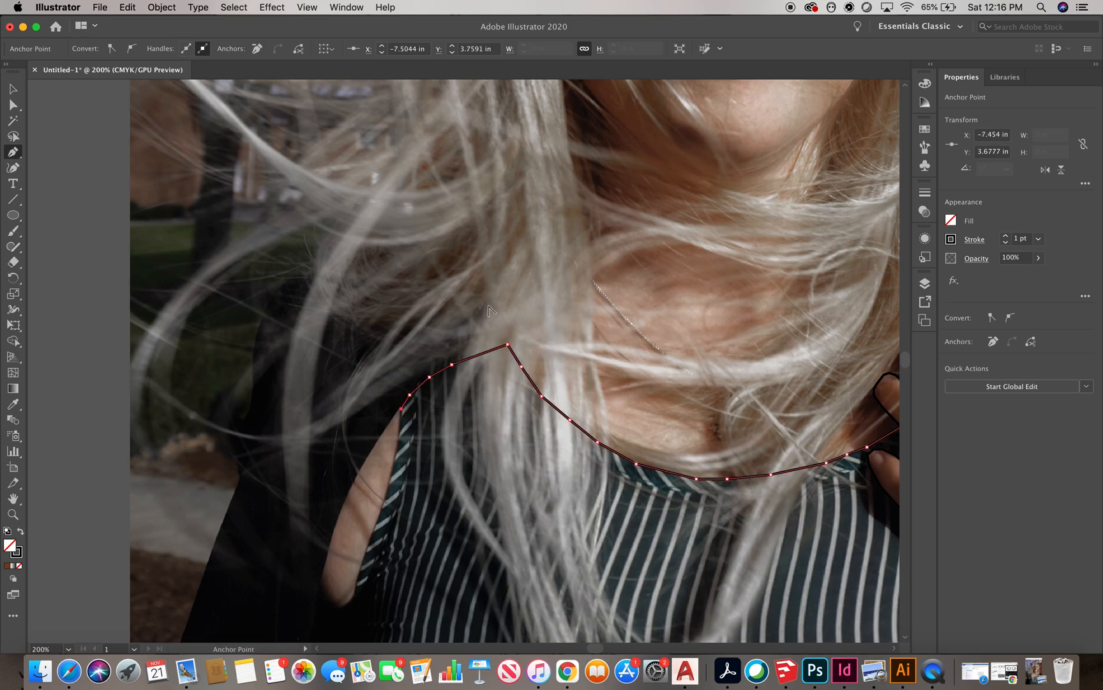
{"action": "scroll", "coordinate": [489, 307], "scroll_direction": "down", "scroll_amount": 5}
{"action": "scroll", "coordinate": [489, 307], "scroll_direction": "left", "scroll_amount": 2}
{"action": "left_click", "coordinate": [461, 318]}
{"action": "left_click", "coordinate": [452, 355]}
{"action": "left_click", "coordinate": [440, 388]}
{"action": "left_click", "coordinate": [422, 433]}
{"action": "left_click", "coordinate": [420, 451]}
{"action": "key", "text": "super+minus"}
{"action": "key", "text": "super+minus"}
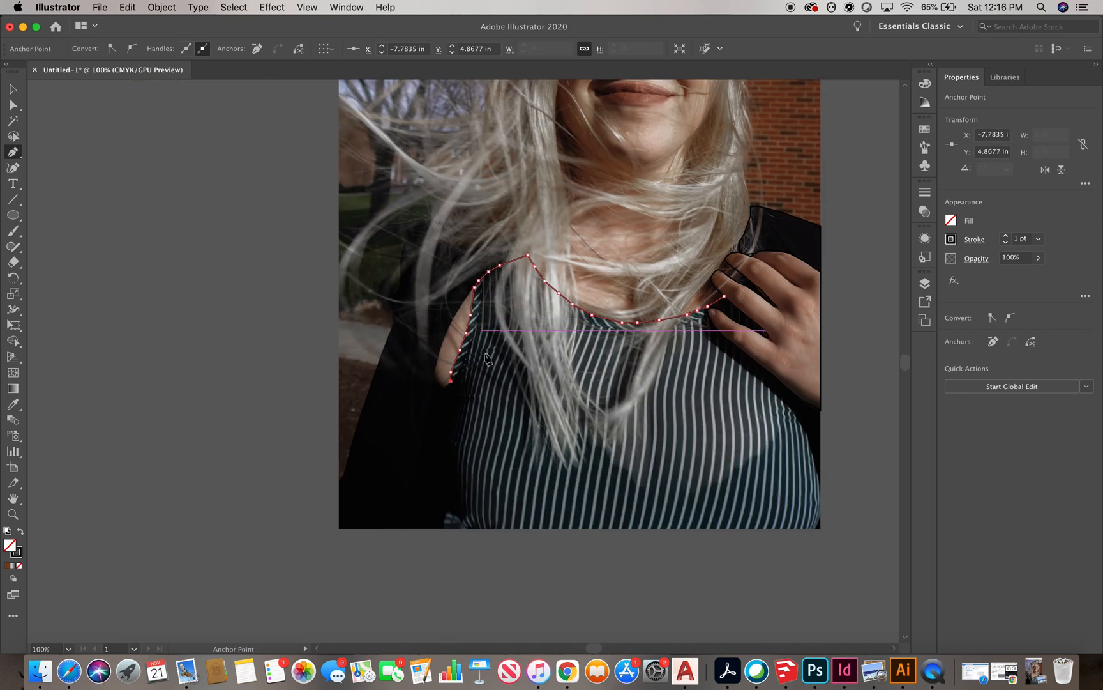
Trace the striped top's left side down to the bottom of the photo
{"action": "key", "text": "super+equal"}
{"action": "key", "text": "super+equal"}
{"action": "key", "text": "super+equal"}
{"action": "left_click", "coordinate": [476, 311]}
{"action": "left_click", "coordinate": [492, 292]}
{"action": "left_click", "coordinate": [487, 362]}
{"action": "left_click", "coordinate": [485, 402]}
{"action": "left_click", "coordinate": [480, 427]}
{"action": "left_click", "coordinate": [472, 445]}
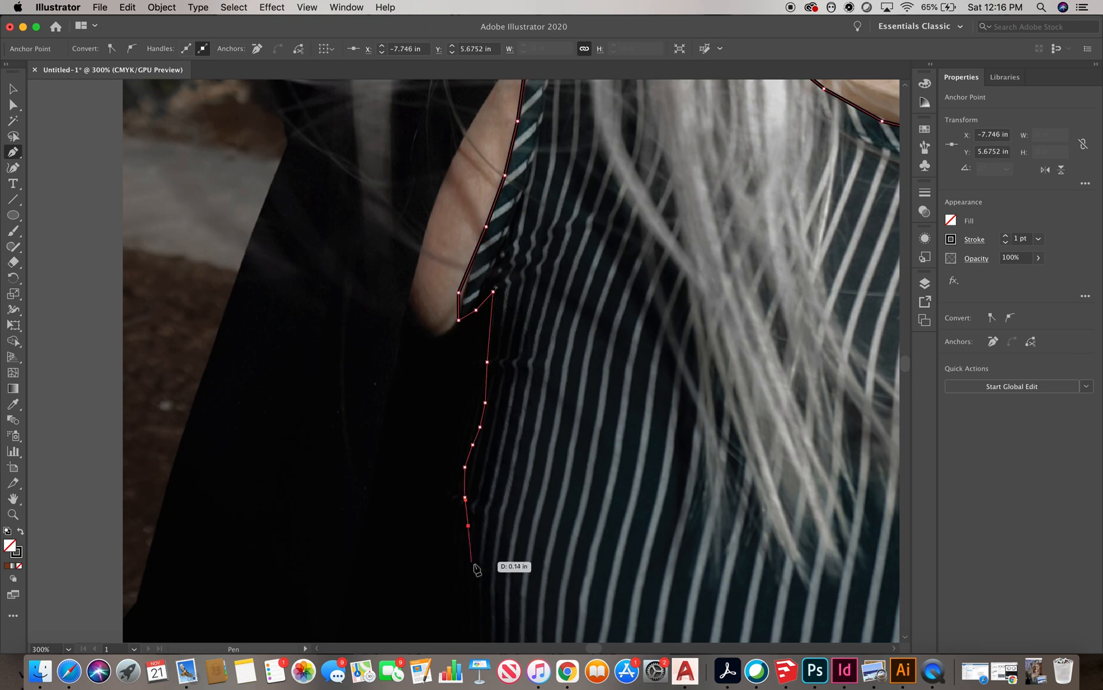
{"action": "left_click", "coordinate": [478, 567]}
{"action": "key", "text": "super+minus"}
{"action": "key", "text": "super+minus"}
{"action": "key", "text": "super+equal"}
{"action": "left_click", "coordinate": [491, 428]}
{"action": "left_click", "coordinate": [488, 512]}
{"action": "scroll", "coordinate": [445, 483], "scroll_direction": "down", "scroll_amount": 3}
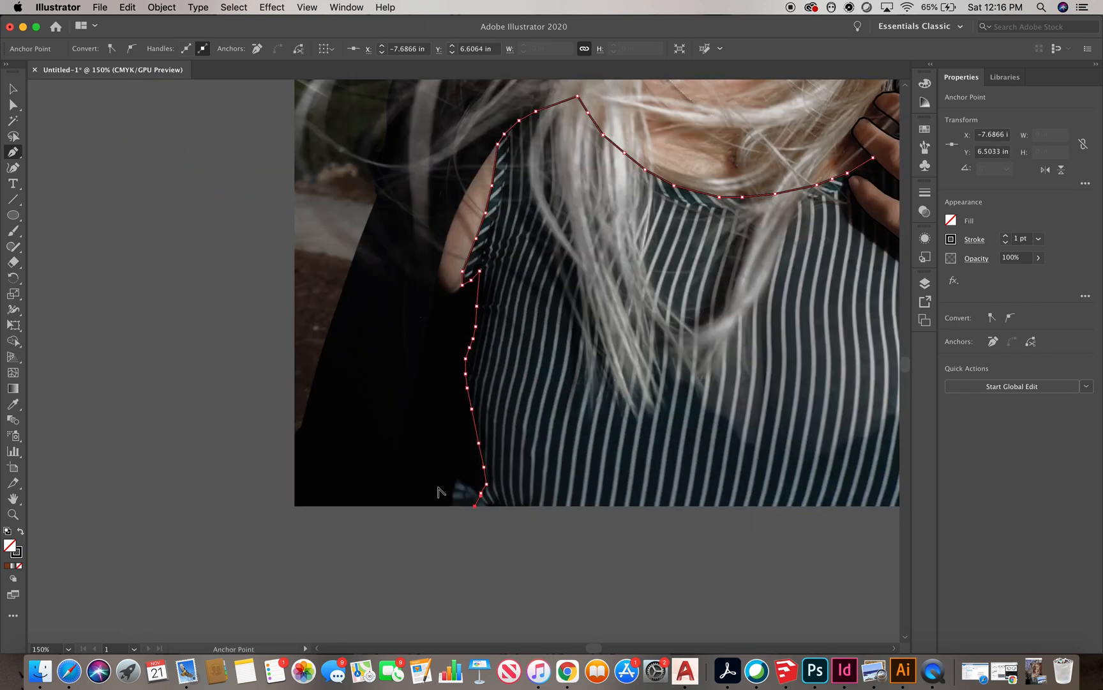
Trace along the bottom of the photo and up the top's right side toward the hand
{"action": "scroll", "coordinate": [707, 484], "scroll_direction": "up", "scroll_amount": 3}
{"action": "left_click", "coordinate": [667, 509]}
{"action": "left_click", "coordinate": [678, 488]}
{"action": "left_click", "coordinate": [681, 466]}
{"action": "left_click", "coordinate": [678, 431]}
{"action": "left_click", "coordinate": [673, 402]}
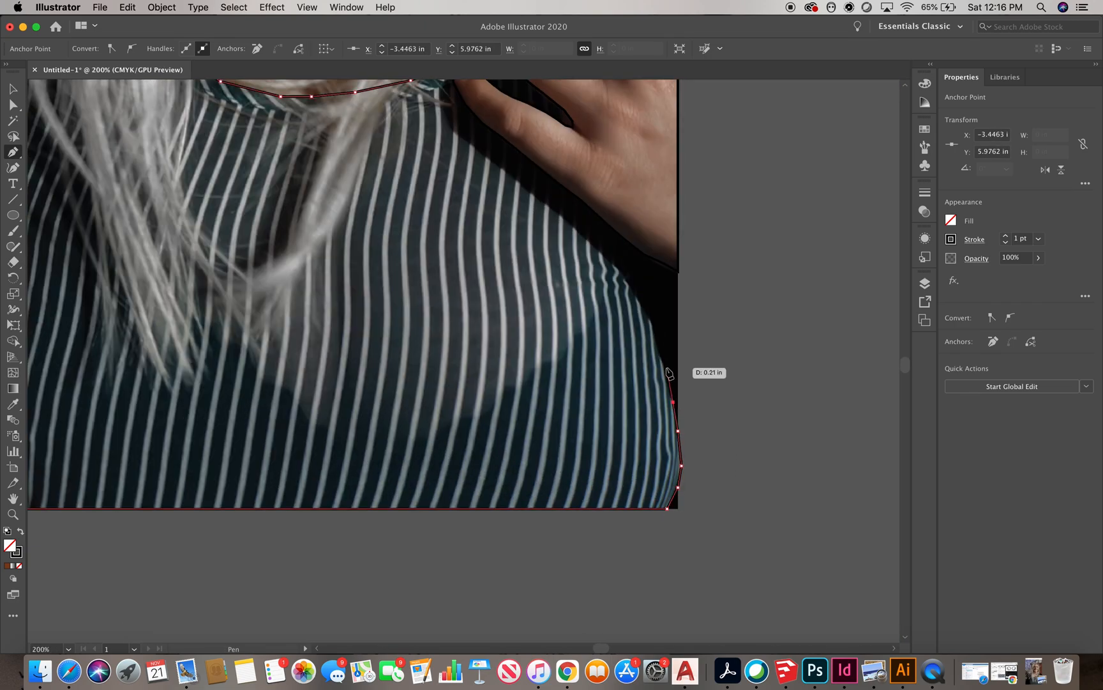
{"action": "scroll", "coordinate": [644, 307], "scroll_direction": "down", "scroll_amount": 3}
{"action": "scroll", "coordinate": [641, 255], "scroll_direction": "up", "scroll_amount": 3}
{"action": "left_click", "coordinate": [638, 299]}
{"action": "left_click", "coordinate": [718, 379]}
{"action": "left_click", "coordinate": [697, 360]}
{"action": "left_click", "coordinate": [675, 339]}
{"action": "left_click", "coordinate": [590, 273]}
{"action": "left_click", "coordinate": [580, 261]}
{"action": "left_click", "coordinate": [572, 234]}
{"action": "left_click", "coordinate": [575, 219]}
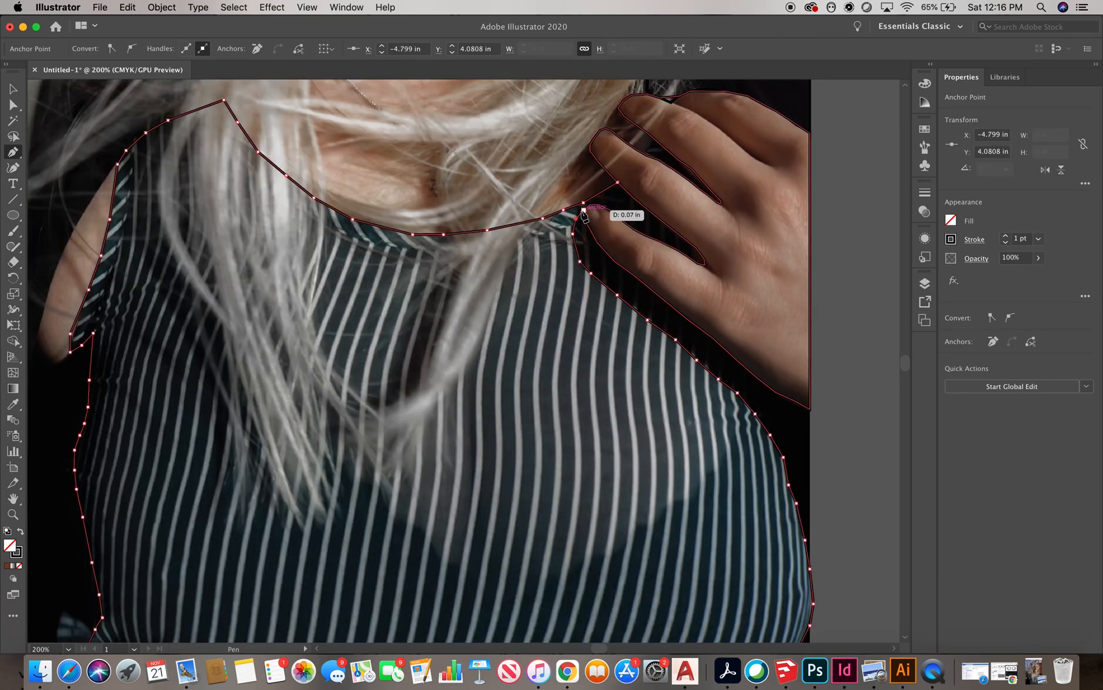
Trace around the fingers resting on the shoulder to connect the outline back to the neckline
{"action": "scroll", "coordinate": [586, 207], "scroll_direction": "up", "scroll_amount": 3}
{"action": "left_click", "coordinate": [561, 274]}
{"action": "left_click", "coordinate": [590, 256]}
{"action": "left_click", "coordinate": [616, 256]}
{"action": "left_click", "coordinate": [655, 274]}
{"action": "scroll", "coordinate": [657, 274], "scroll_direction": "down", "scroll_amount": 2}
{"action": "left_click", "coordinate": [599, 296]}
{"action": "left_click", "coordinate": [648, 319]}
{"action": "left_click", "coordinate": [687, 338]}
{"action": "left_click", "coordinate": [725, 364]}
{"action": "left_click", "coordinate": [740, 367]}
{"action": "left_click", "coordinate": [739, 355]}
{"action": "left_click", "coordinate": [722, 333]}
{"action": "left_click", "coordinate": [670, 292]}
{"action": "left_click", "coordinate": [605, 238]}
{"action": "left_click", "coordinate": [565, 202]}
Deselect the traced paths and switch back to the Pen tool
{"action": "scroll", "coordinate": [743, 257], "scroll_direction": "down", "scroll_amount": 1}
{"action": "scroll", "coordinate": [742, 258], "scroll_direction": "down", "scroll_amount": 5}
{"action": "left_click", "coordinate": [12, 89]}
{"action": "left_click", "coordinate": [46, 106]}
{"action": "left_click", "coordinate": [13, 152]}
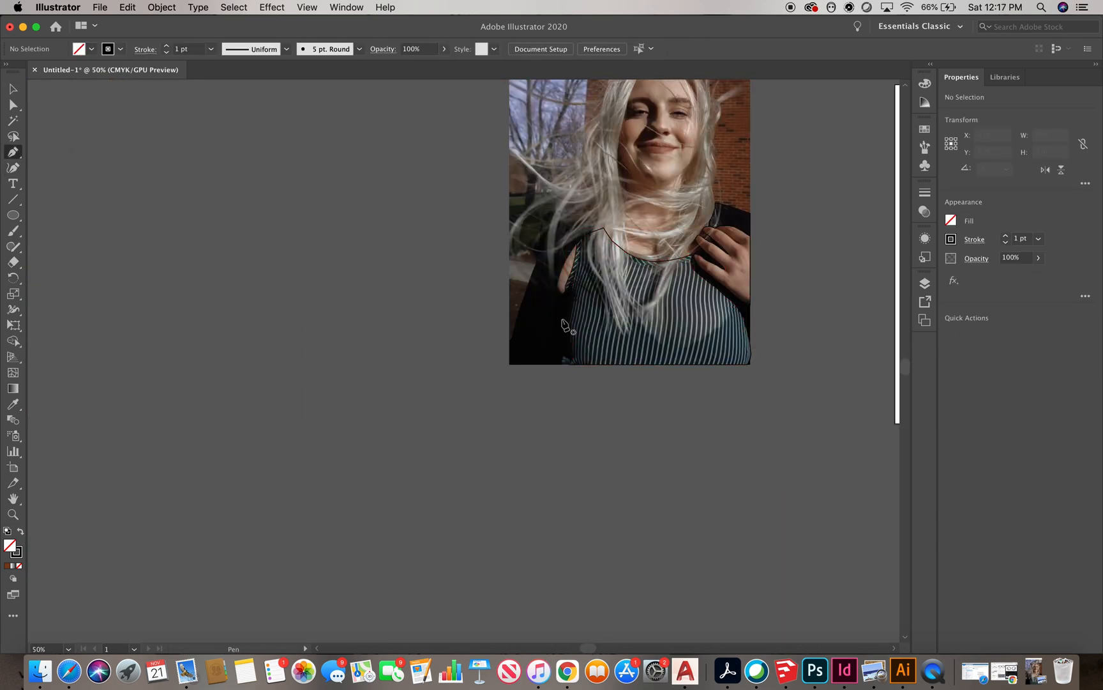
Trace a closed outline of the dark area beside the top's left side, then deselect it
{"action": "scroll", "coordinate": [570, 243], "scroll_direction": "up", "scroll_amount": 4}
{"action": "left_click", "coordinate": [596, 230]}
{"action": "left_click", "coordinate": [577, 253]}
{"action": "left_click", "coordinate": [561, 279]}
{"action": "left_click", "coordinate": [549, 307]}
{"action": "left_click", "coordinate": [531, 339]}
{"action": "left_click", "coordinate": [522, 370]}
{"action": "left_click", "coordinate": [548, 417]}
{"action": "left_click", "coordinate": [550, 397]}
{"action": "left_click", "coordinate": [562, 367]}
{"action": "left_click", "coordinate": [576, 328]}
{"action": "left_click", "coordinate": [587, 291]}
{"action": "left_click", "coordinate": [591, 265]}
{"action": "left_click", "coordinate": [595, 242]}
{"action": "left_click", "coordinate": [596, 229]}
{"action": "left_click", "coordinate": [13, 89]}
{"action": "left_click", "coordinate": [100, 250]}
Start tracing the dark jacket from the left shoulder down the photo's left edge
{"action": "scroll", "coordinate": [101, 251], "scroll_direction": "down", "scroll_amount": 2}
{"action": "left_click", "coordinate": [13, 152]}
{"action": "scroll", "coordinate": [452, 484], "scroll_direction": "down", "scroll_amount": 1}
{"action": "scroll", "coordinate": [442, 308], "scroll_direction": "up", "scroll_amount": 2}
{"action": "left_click", "coordinate": [527, 367]}
{"action": "left_click", "coordinate": [542, 334]}
{"action": "left_click", "coordinate": [553, 284]}
{"action": "left_click", "coordinate": [512, 290]}
{"action": "left_click", "coordinate": [477, 295]}
{"action": "left_click", "coordinate": [413, 300]}
{"action": "left_click", "coordinate": [389, 317]}
{"action": "left_click", "coordinate": [376, 367]}
{"action": "left_click", "coordinate": [372, 406]}
{"action": "left_click", "coordinate": [368, 432]}
{"action": "left_click", "coordinate": [360, 464]}
{"action": "scroll", "coordinate": [361, 464], "scroll_direction": "down", "scroll_amount": 2}
{"action": "scroll", "coordinate": [471, 303], "scroll_direction": "up", "scroll_amount": 1}
{"action": "left_click", "coordinate": [481, 279]}
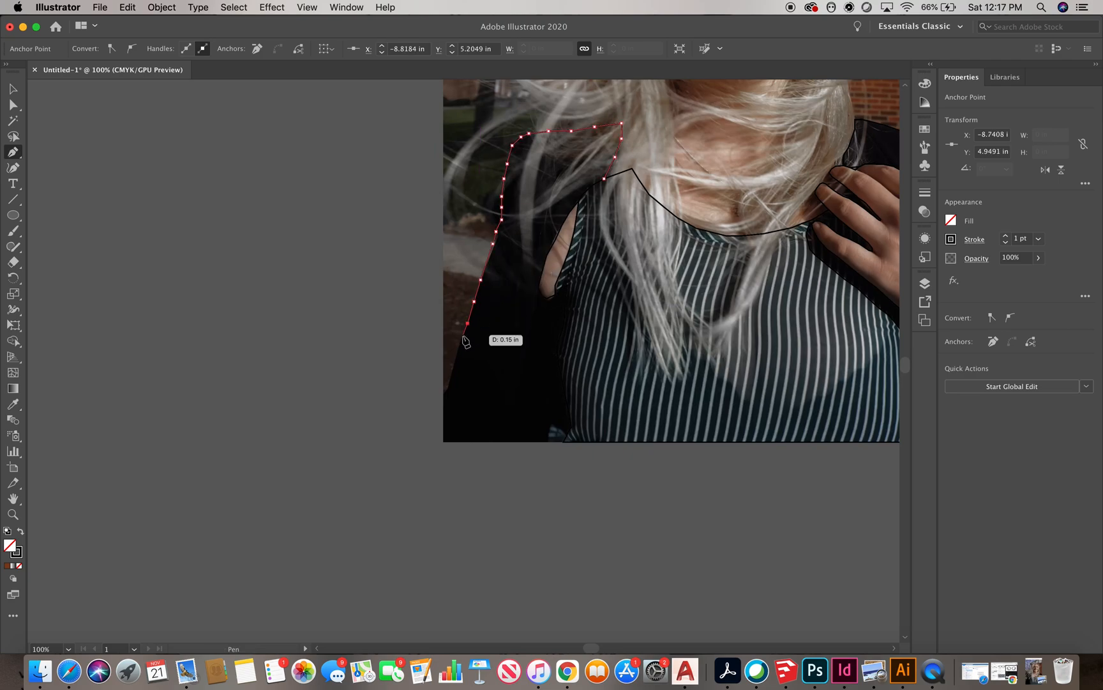
Trace along the bottom and up the top's left edge to close the jacket outline, then deselect it
{"action": "left_click", "coordinate": [443, 441]}
{"action": "left_click", "coordinate": [563, 442]}
{"action": "left_click", "coordinate": [571, 426]}
{"action": "left_click", "coordinate": [558, 363]}
{"action": "left_click", "coordinate": [557, 353]}
{"action": "left_click", "coordinate": [557, 343]}
{"action": "left_click", "coordinate": [563, 321]}
{"action": "left_click", "coordinate": [566, 285]}
{"action": "left_click", "coordinate": [555, 295]}
{"action": "left_click", "coordinate": [547, 298]}
{"action": "left_click", "coordinate": [538, 288]}
{"action": "left_click", "coordinate": [546, 255]}
{"action": "left_click", "coordinate": [570, 212]}
{"action": "left_click", "coordinate": [579, 201]}
{"action": "left_click", "coordinate": [604, 180]}
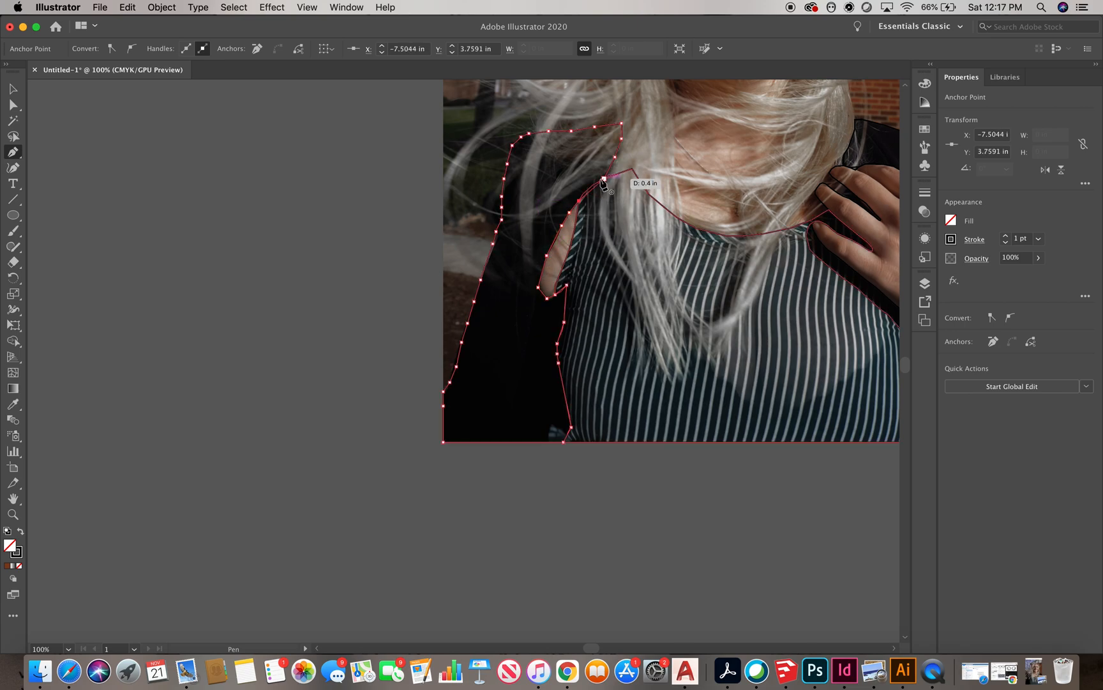
{"action": "left_click", "coordinate": [593, 185]}
{"action": "left_click", "coordinate": [604, 179]}
{"action": "left_click", "coordinate": [13, 88]}
{"action": "left_click", "coordinate": [284, 402]}
Start a new path at the left shoulder and trace up the neck and along the jawline
{"action": "scroll", "coordinate": [284, 402], "scroll_direction": "down", "scroll_amount": 2}
{"action": "scroll", "coordinate": [546, 271], "scroll_direction": "up", "scroll_amount": 2}
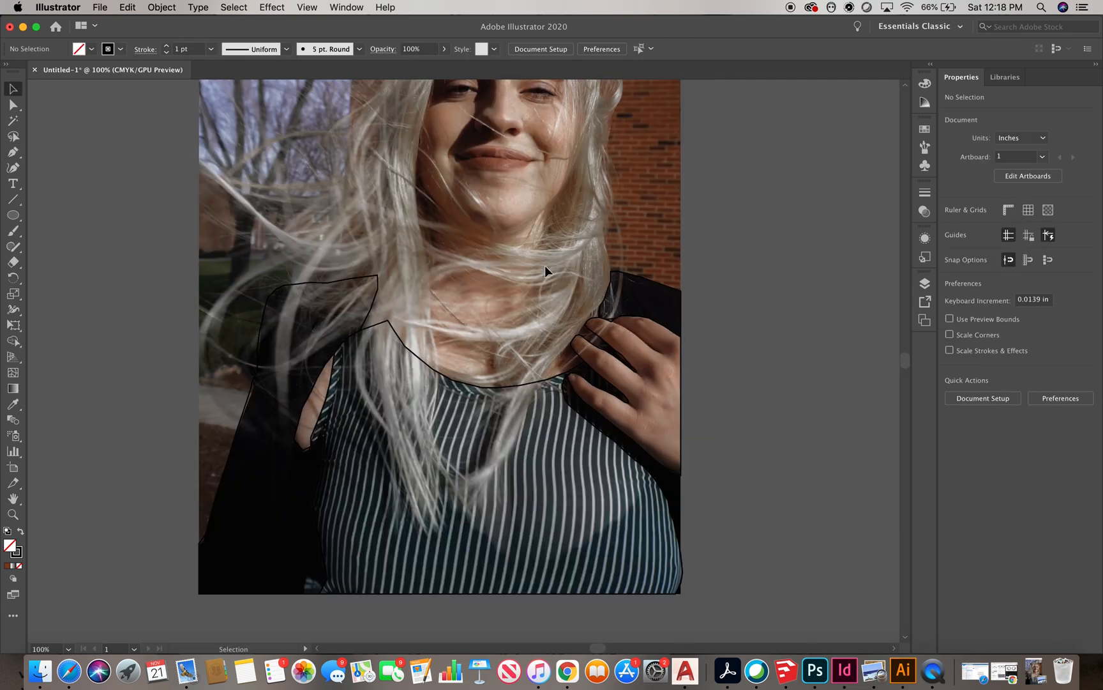
{"action": "left_click", "coordinate": [14, 152]}
{"action": "left_click", "coordinate": [377, 274]}
{"action": "left_click", "coordinate": [406, 261]}
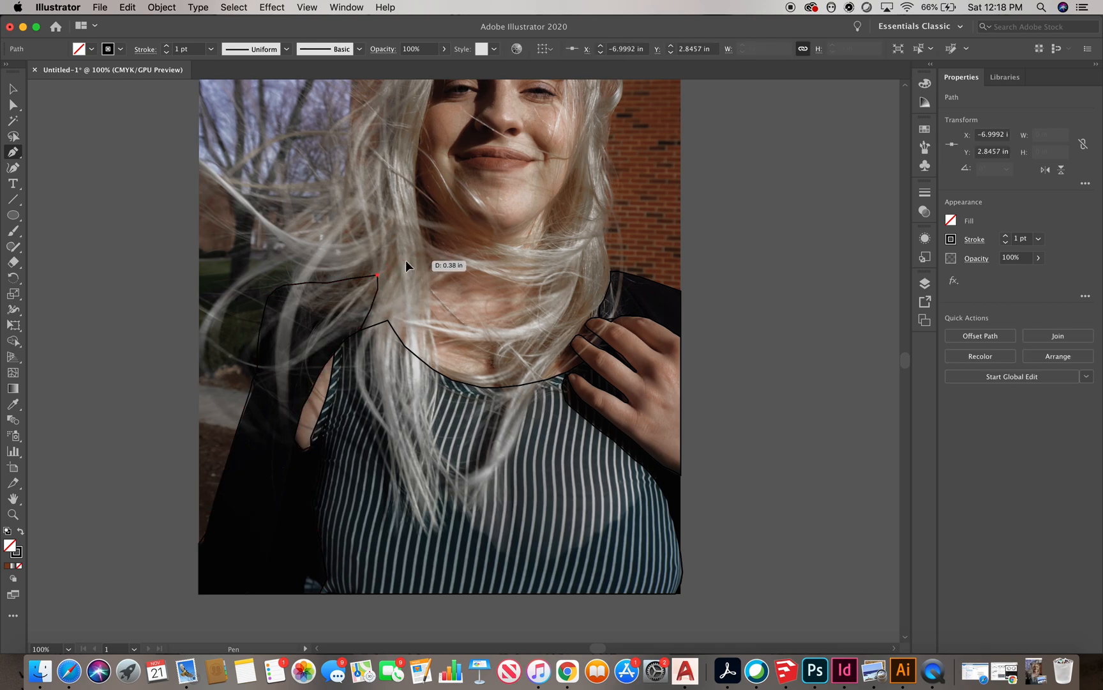
{"action": "left_click", "coordinate": [419, 249]}
{"action": "left_click", "coordinate": [429, 221]}
{"action": "left_click", "coordinate": [429, 200]}
{"action": "scroll", "coordinate": [429, 211], "scroll_direction": "up", "scroll_amount": 2}
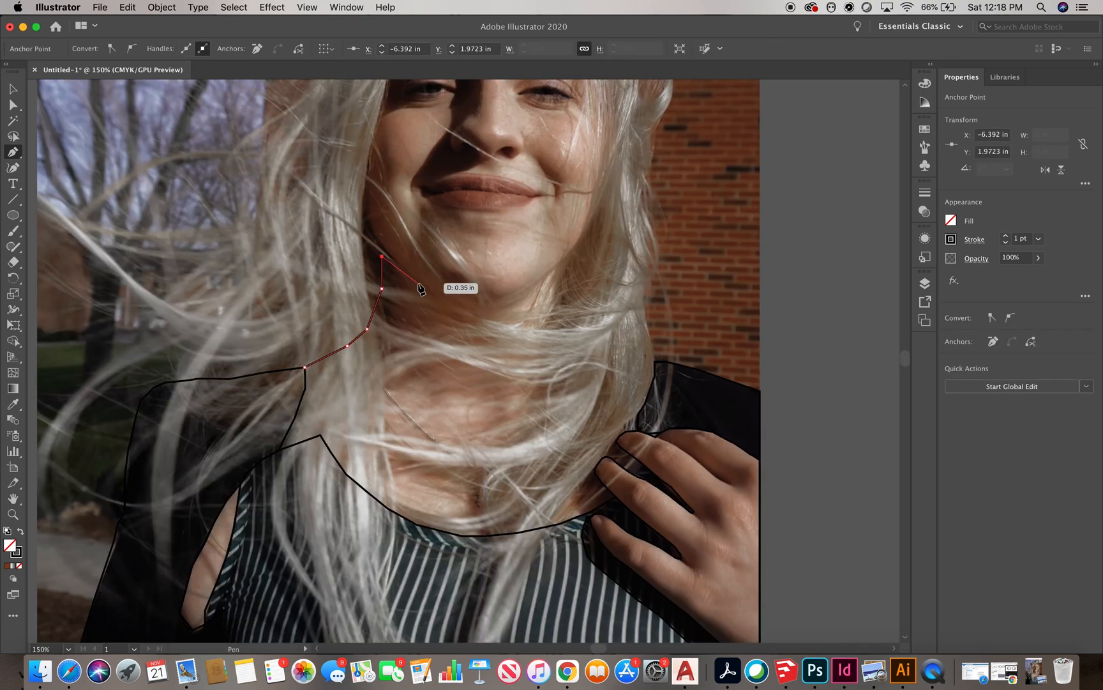
{"action": "left_click", "coordinate": [525, 293]}
{"action": "left_click", "coordinate": [548, 279]}
{"action": "left_click", "coordinate": [565, 261]}
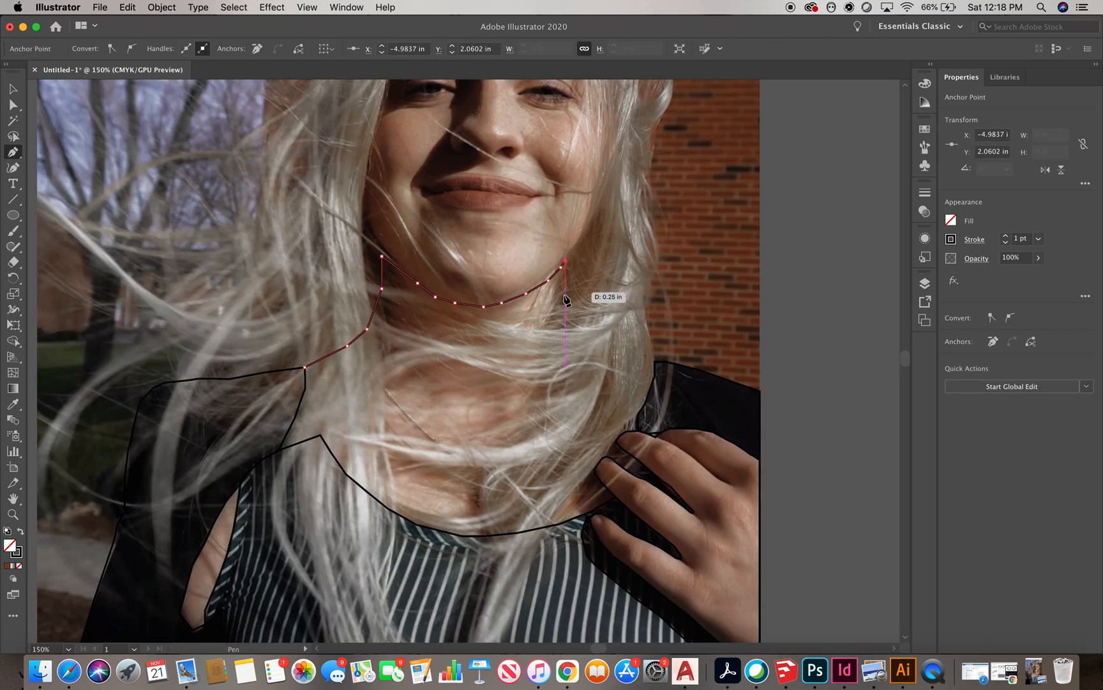
Trace down the right side of the neck to the shoulder and the hand
{"action": "left_click", "coordinate": [618, 358]}
{"action": "left_click", "coordinate": [631, 358]}
{"action": "left_click", "coordinate": [654, 362]}
{"action": "scroll", "coordinate": [671, 341], "scroll_direction": "down", "scroll_amount": 2}
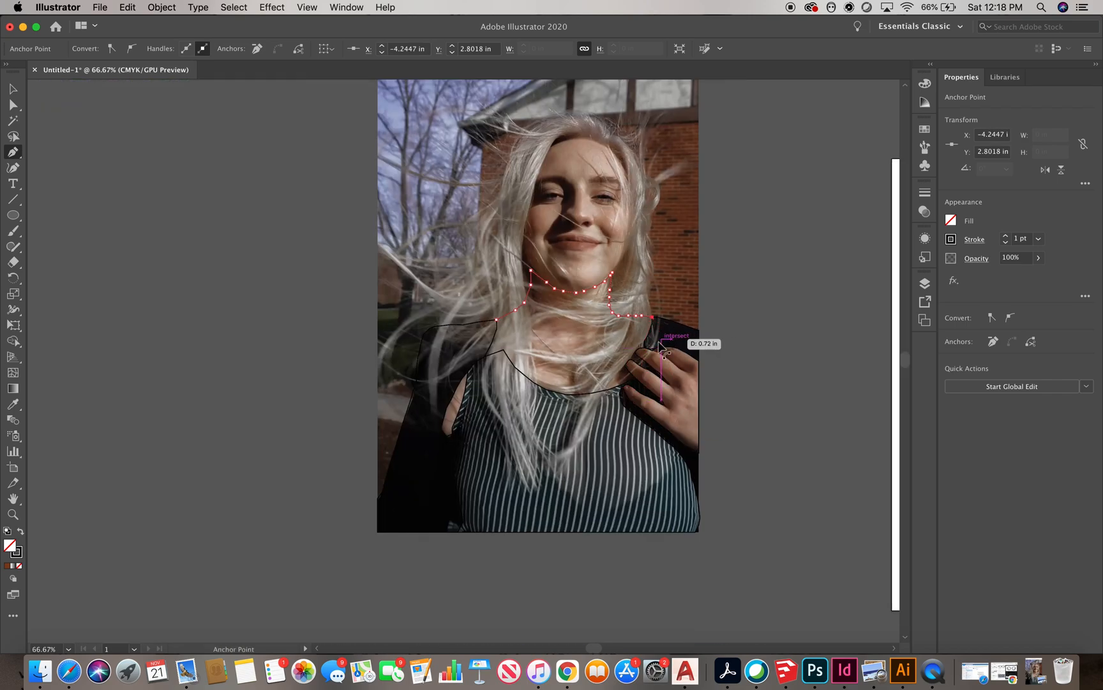
{"action": "scroll", "coordinate": [661, 338], "scroll_direction": "up", "scroll_amount": 3}
{"action": "left_click", "coordinate": [646, 290]}
{"action": "left_click", "coordinate": [633, 326]}
{"action": "left_click", "coordinate": [624, 341]}
{"action": "left_click", "coordinate": [606, 364]}
{"action": "left_click", "coordinate": [599, 368]}
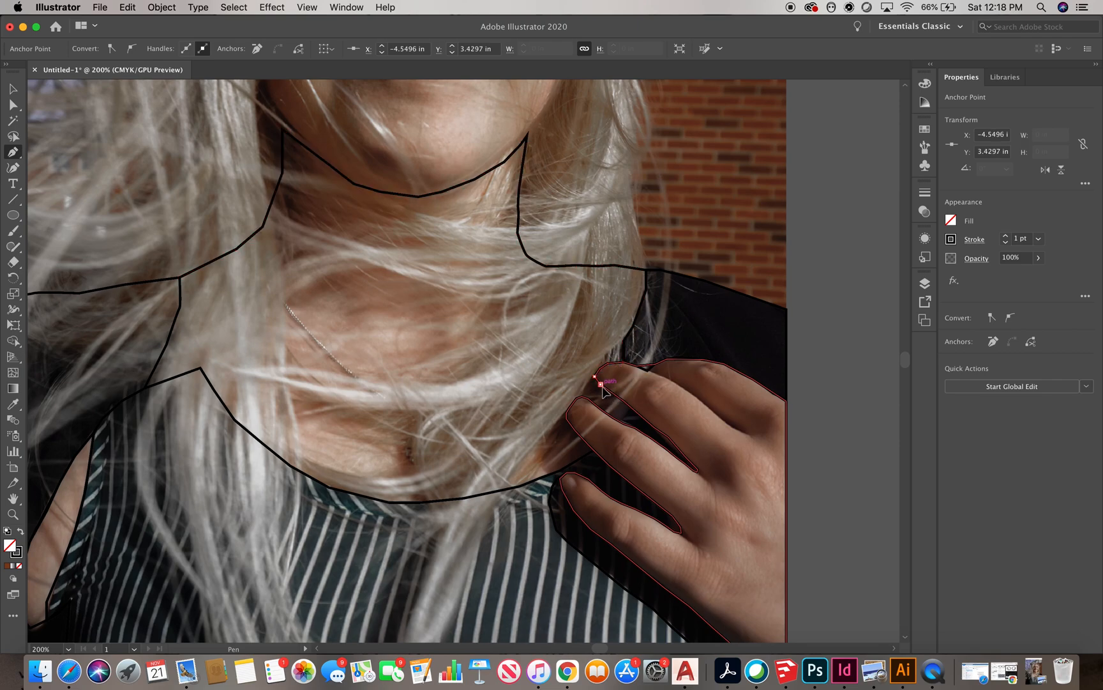
{"action": "left_click", "coordinate": [600, 384]}
Trace around the index finger resting on the shoulder
{"action": "scroll", "coordinate": [623, 402], "scroll_direction": "up", "scroll_amount": 1}
{"action": "left_click", "coordinate": [671, 438]}
{"action": "left_click", "coordinate": [693, 452]}
{"action": "left_click", "coordinate": [736, 501]}
{"action": "scroll", "coordinate": [730, 504], "scroll_direction": "up", "scroll_amount": 4}
{"action": "left_click", "coordinate": [758, 510]}
{"action": "left_click", "coordinate": [736, 502]}
{"action": "left_click", "coordinate": [680, 455]}
{"action": "left_click", "coordinate": [637, 422]}
{"action": "left_click", "coordinate": [583, 379]}
{"action": "left_click", "coordinate": [532, 340]}
{"action": "left_click", "coordinate": [494, 314]}
{"action": "scroll", "coordinate": [559, 303], "scroll_direction": "up", "scroll_amount": 2}
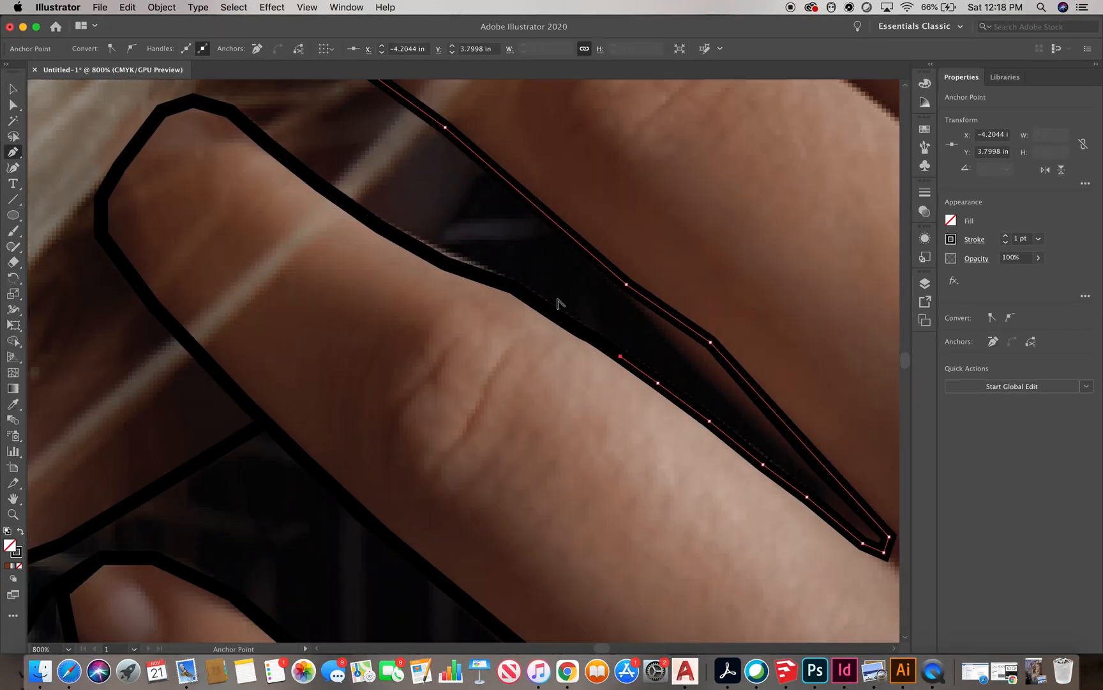
Trace closely around the edges and tips of the neighbouring fingers at high zoom
{"action": "left_click", "coordinate": [566, 320]}
{"action": "left_click", "coordinate": [523, 292]}
{"action": "left_click", "coordinate": [507, 279]}
{"action": "scroll", "coordinate": [594, 284], "scroll_direction": "down", "scroll_amount": 2}
{"action": "scroll", "coordinate": [594, 286], "scroll_direction": "up", "scroll_amount": 2}
{"action": "left_click", "coordinate": [606, 326]}
{"action": "left_click", "coordinate": [544, 292]}
{"action": "left_click", "coordinate": [517, 277]}
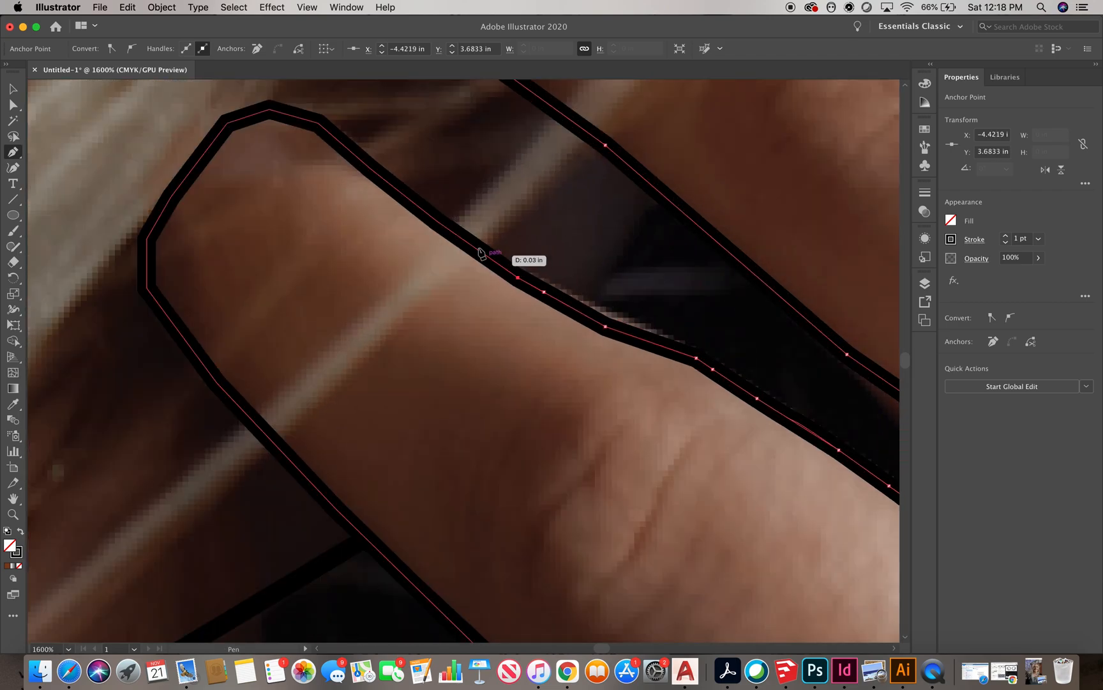
{"action": "left_click", "coordinate": [408, 198]}
{"action": "left_click", "coordinate": [359, 158]}
{"action": "left_click", "coordinate": [319, 123]}
{"action": "scroll", "coordinate": [703, 380], "scroll_direction": "down", "scroll_amount": 2}
{"action": "scroll", "coordinate": [451, 200], "scroll_direction": "up", "scroll_amount": 1}
{"action": "left_click", "coordinate": [508, 269]}
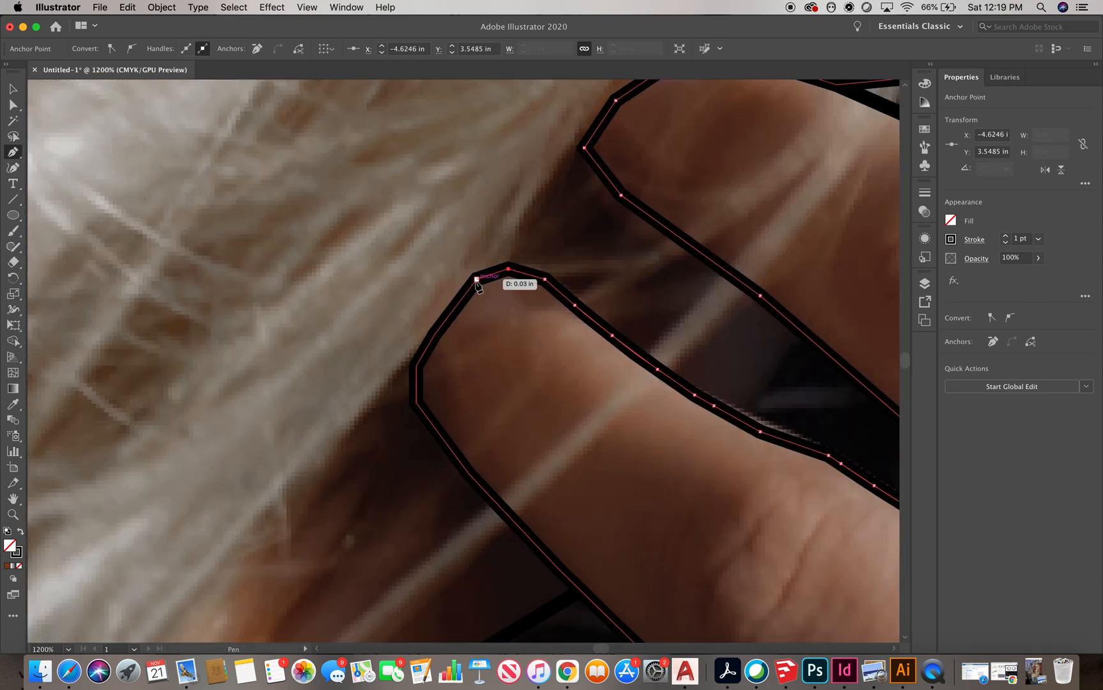
{"action": "left_click", "coordinate": [476, 279]}
{"action": "left_click", "coordinate": [424, 352]}
{"action": "left_click", "coordinate": [416, 366]}
{"action": "left_click", "coordinate": [417, 402]}
Trace down the last finger toward the neckline of the top
{"action": "scroll", "coordinate": [422, 410], "scroll_direction": "down", "scroll_amount": 2}
{"action": "left_click", "coordinate": [453, 349]}
{"action": "left_click", "coordinate": [513, 412]}
{"action": "left_click", "coordinate": [528, 428]}
{"action": "scroll", "coordinate": [528, 428], "scroll_direction": "down", "scroll_amount": 3}
{"action": "scroll", "coordinate": [476, 444], "scroll_direction": "up", "scroll_amount": 2}
{"action": "left_click", "coordinate": [534, 453]}
{"action": "left_click", "coordinate": [411, 499]}
{"action": "scroll", "coordinate": [412, 500], "scroll_direction": "down", "scroll_amount": 3}
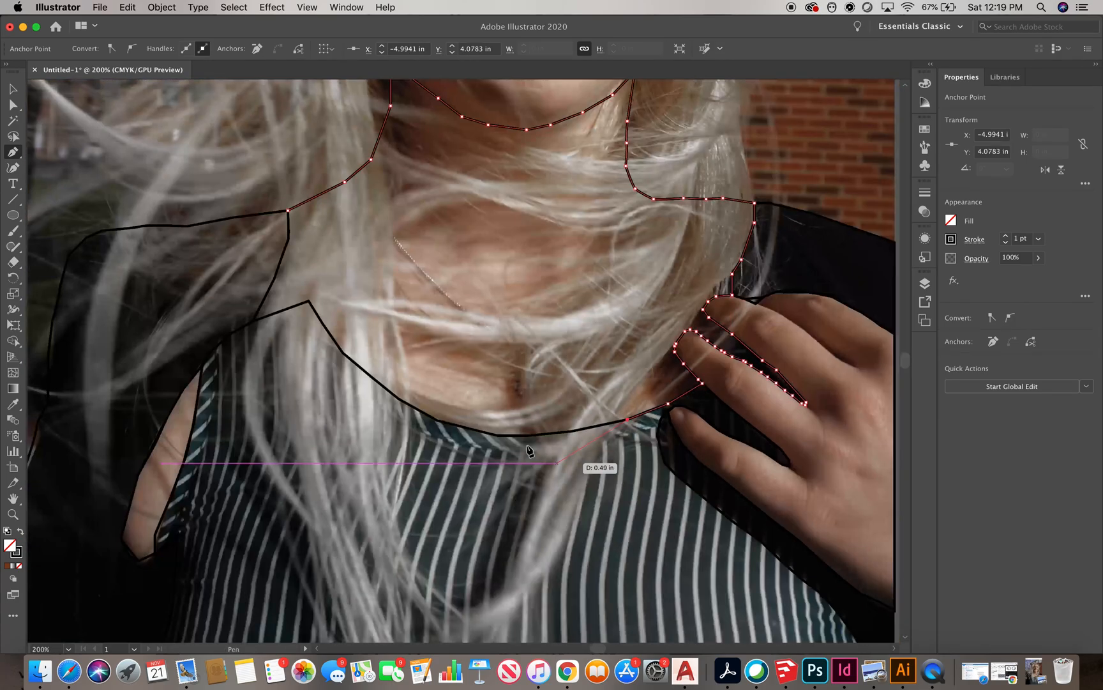
Trace along the neckline and back up the left side of the neck to close the skin shape, then deselect it
{"action": "scroll", "coordinate": [537, 444], "scroll_direction": "up", "scroll_amount": 2}
{"action": "left_click", "coordinate": [600, 439]}
{"action": "left_click", "coordinate": [522, 447]}
{"action": "left_click", "coordinate": [450, 448]}
{"action": "left_click", "coordinate": [331, 419]}
{"action": "left_click", "coordinate": [253, 375]}
{"action": "left_click", "coordinate": [142, 283]}
{"action": "scroll", "coordinate": [433, 457], "scroll_direction": "down", "scroll_amount": 3}
{"action": "scroll", "coordinate": [250, 341], "scroll_direction": "up", "scroll_amount": 3}
{"action": "left_click", "coordinate": [378, 372]}
{"action": "left_click", "coordinate": [266, 412]}
{"action": "left_click", "coordinate": [309, 326]}
{"action": "left_click", "coordinate": [336, 253]}
{"action": "left_click", "coordinate": [336, 191]}
{"action": "scroll", "coordinate": [343, 430], "scroll_direction": "down", "scroll_amount": 3}
{"action": "key", "text": "v"}
{"action": "scroll", "coordinate": [396, 459], "scroll_direction": "down", "scroll_amount": 2}
{"action": "left_click", "coordinate": [120, 213]}
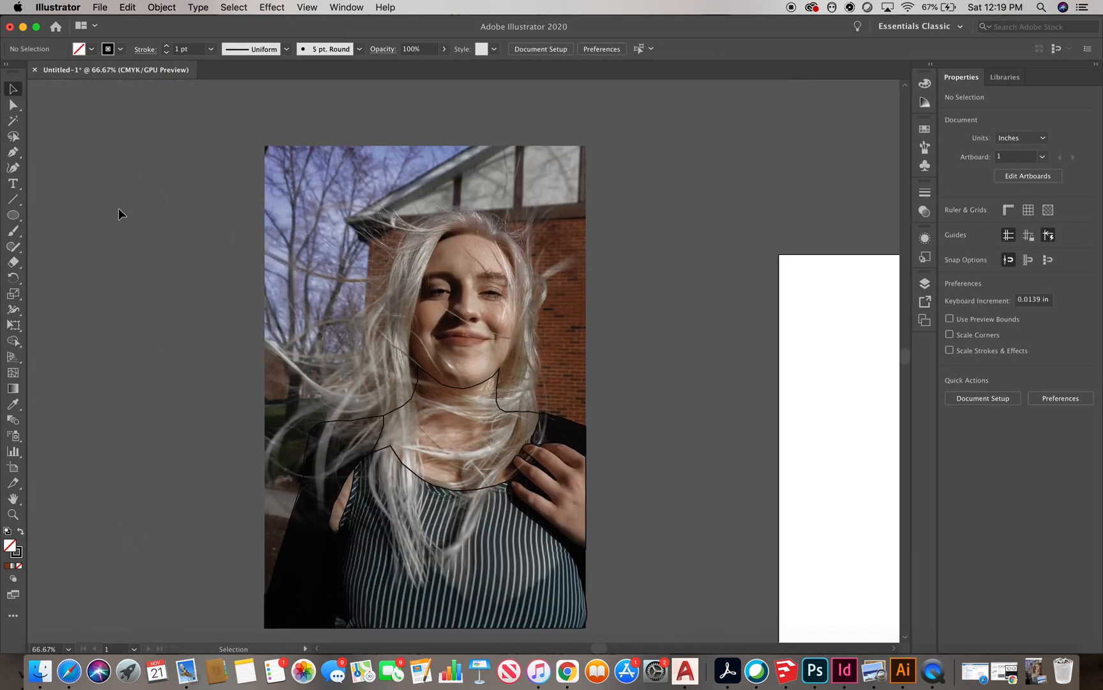
With the Pen tool, trace the face outline along the hairline across the forehead and down the right cheek
{"action": "key", "text": "p"}
{"action": "scroll", "coordinate": [461, 256], "scroll_direction": "up", "scroll_amount": 1}
{"action": "scroll", "coordinate": [463, 257], "scroll_direction": "up", "scroll_amount": 2}
{"action": "left_click", "coordinate": [389, 415]}
{"action": "left_click", "coordinate": [385, 398]}
{"action": "left_click", "coordinate": [294, 450]}
{"action": "left_click", "coordinate": [291, 370]}
{"action": "left_click", "coordinate": [300, 314]}
{"action": "left_click", "coordinate": [327, 261]}
{"action": "left_click", "coordinate": [451, 180]}
{"action": "left_click", "coordinate": [475, 180]}
{"action": "left_click", "coordinate": [507, 188]}
{"action": "left_click", "coordinate": [561, 219]}
{"action": "left_click", "coordinate": [583, 240]}
{"action": "left_click", "coordinate": [597, 267]}
{"action": "left_click", "coordinate": [610, 294]}
{"action": "left_click", "coordinate": [618, 341]}
{"action": "left_click", "coordinate": [624, 383]}
{"action": "left_click", "coordinate": [614, 417]}
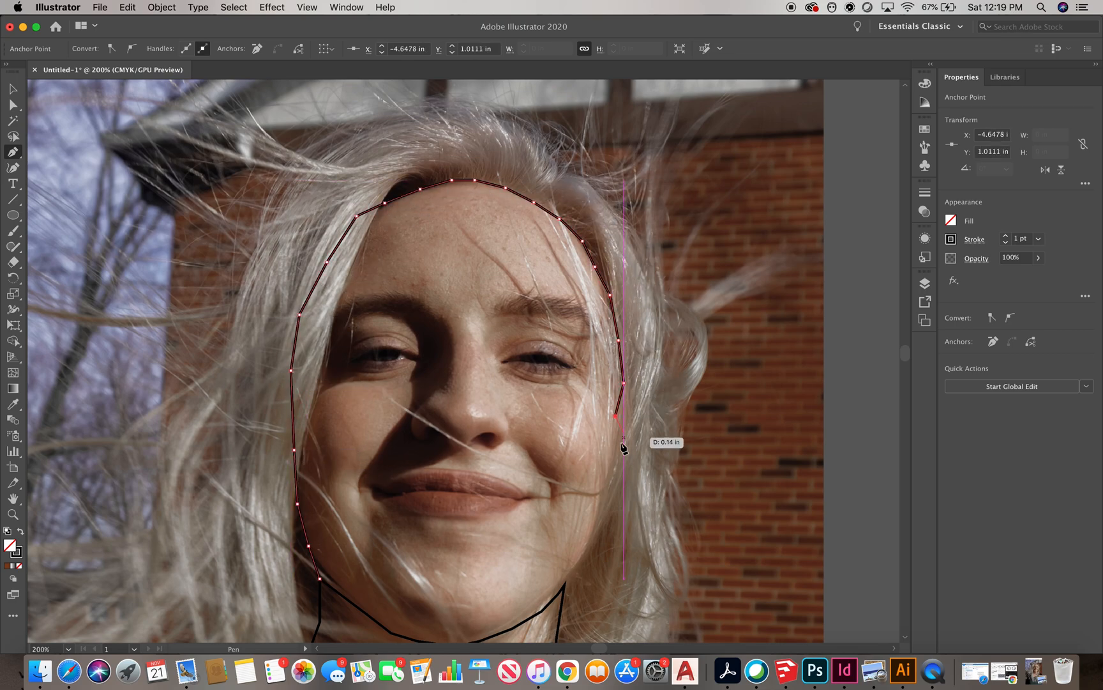
Continue the face outline along the jaw and chin and close the face shape
{"action": "left_click", "coordinate": [587, 550]}
{"action": "left_click", "coordinate": [576, 572]}
{"action": "left_click", "coordinate": [565, 585]}
{"action": "scroll", "coordinate": [550, 604], "scroll_direction": "down", "scroll_amount": 2}
{"action": "scroll", "coordinate": [551, 604], "scroll_direction": "up", "scroll_amount": 1}
{"action": "left_click", "coordinate": [557, 542]}
{"action": "left_click", "coordinate": [513, 568]}
{"action": "left_click", "coordinate": [464, 586]}
{"action": "left_click", "coordinate": [428, 594]}
{"action": "left_click", "coordinate": [364, 586]}
{"action": "left_click", "coordinate": [331, 575]}
{"action": "left_click", "coordinate": [224, 493]}
{"action": "scroll", "coordinate": [449, 432], "scroll_direction": "down", "scroll_amount": 3}
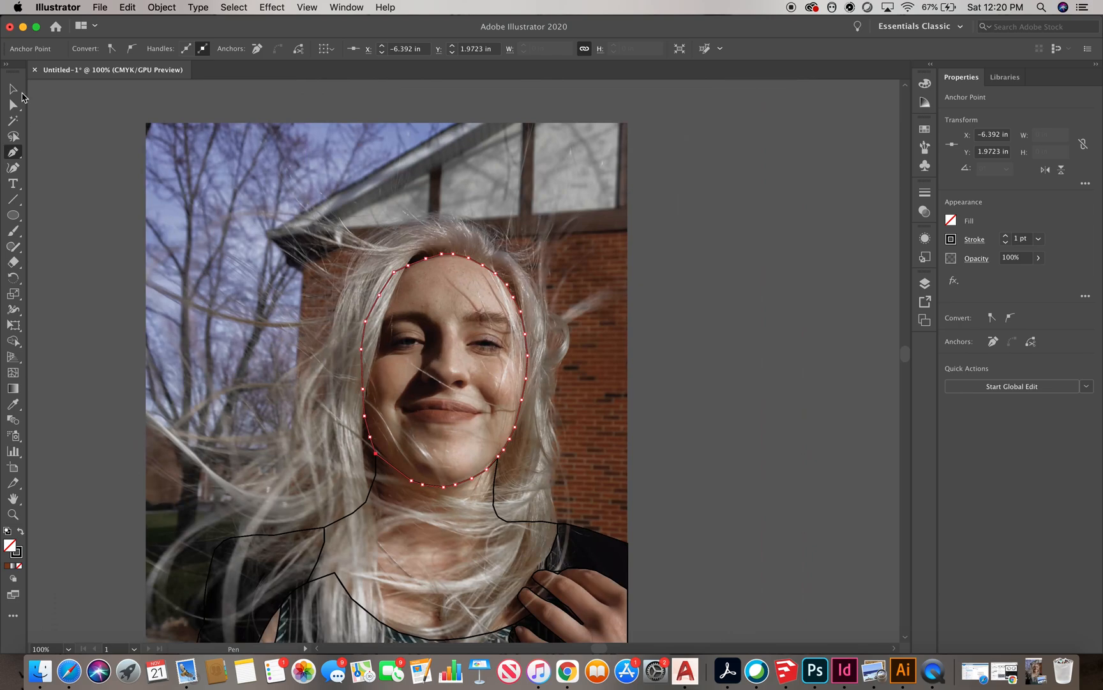
Select the photo together with all the traced shapes and lock the selection
{"action": "left_click", "coordinate": [13, 88]}
{"action": "left_click", "coordinate": [63, 108]}
{"action": "scroll", "coordinate": [522, 241], "scroll_direction": "down", "scroll_amount": 1}
{"action": "scroll", "coordinate": [492, 367], "scroll_direction": "down", "scroll_amount": 1}
{"action": "left_click_drag", "start_coordinate": [599, 584], "coordinate": [323, 302]}
{"action": "left_click", "coordinate": [163, 7]}
{"action": "mouse_move", "coordinate": [192, 93]}
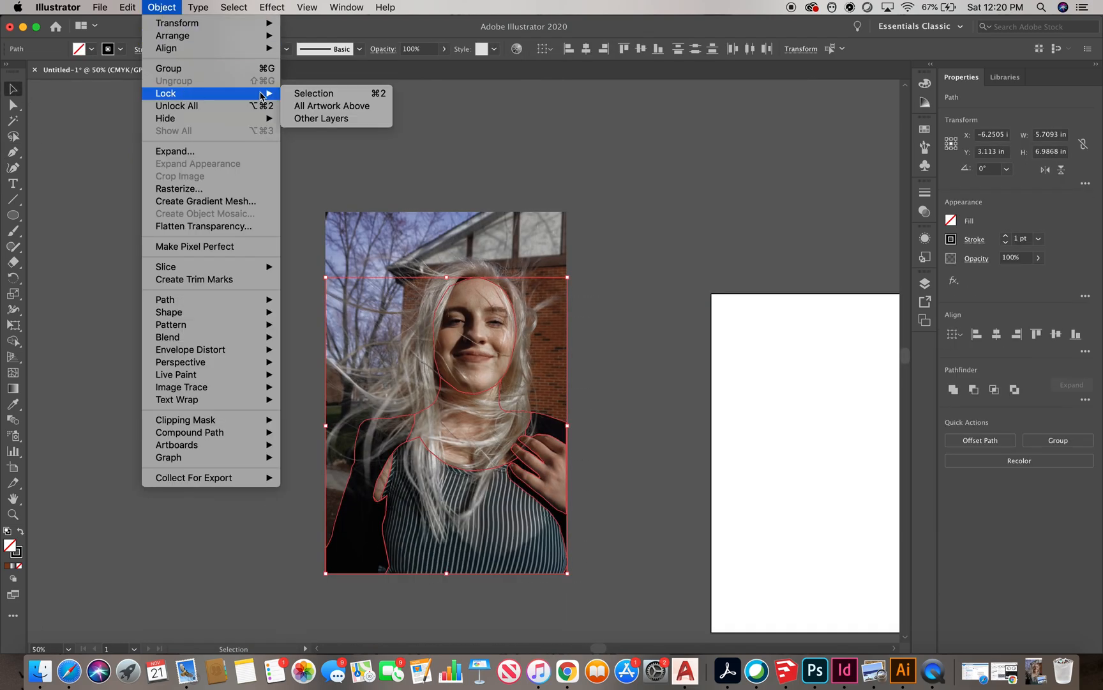
{"action": "left_click", "coordinate": [312, 91]}
With the Pen tool, start tracing a windblown hair strand arching out from the top of the head
{"action": "left_click", "coordinate": [17, 153]}
{"action": "scroll", "coordinate": [484, 363], "scroll_direction": "up", "scroll_amount": 2}
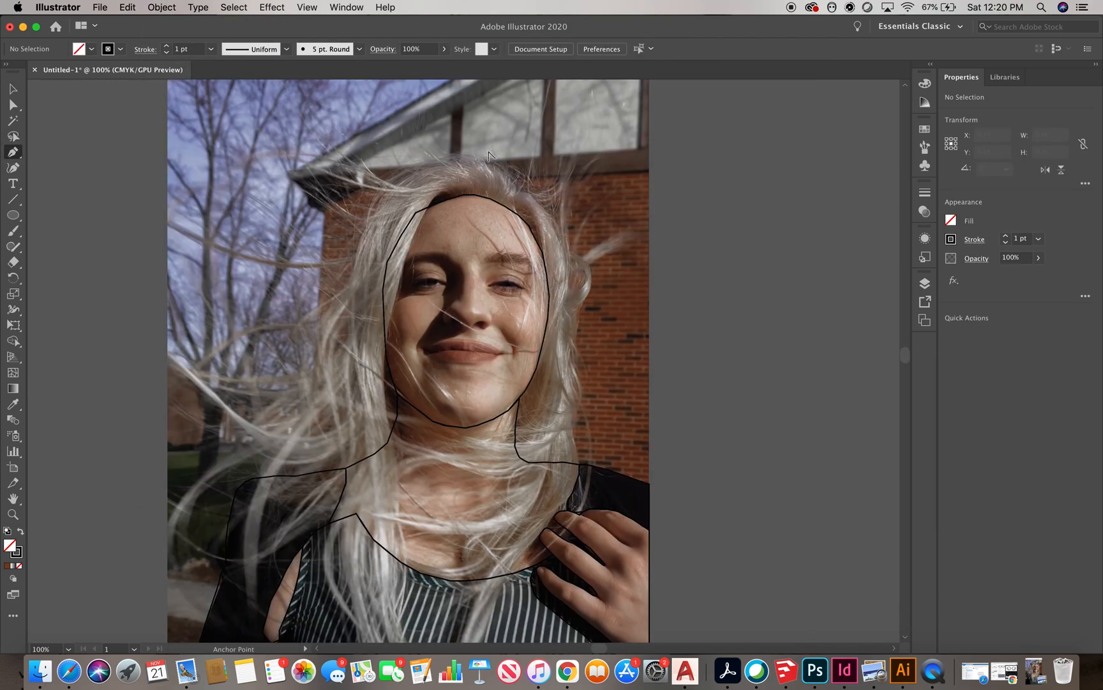
{"action": "scroll", "coordinate": [474, 153], "scroll_direction": "up", "scroll_amount": 1}
{"action": "left_click", "coordinate": [542, 206]}
{"action": "left_click", "coordinate": [525, 183]}
{"action": "left_click", "coordinate": [496, 166]}
{"action": "left_click", "coordinate": [442, 155]}
{"action": "left_click", "coordinate": [311, 173]}
{"action": "left_click", "coordinate": [266, 164]}
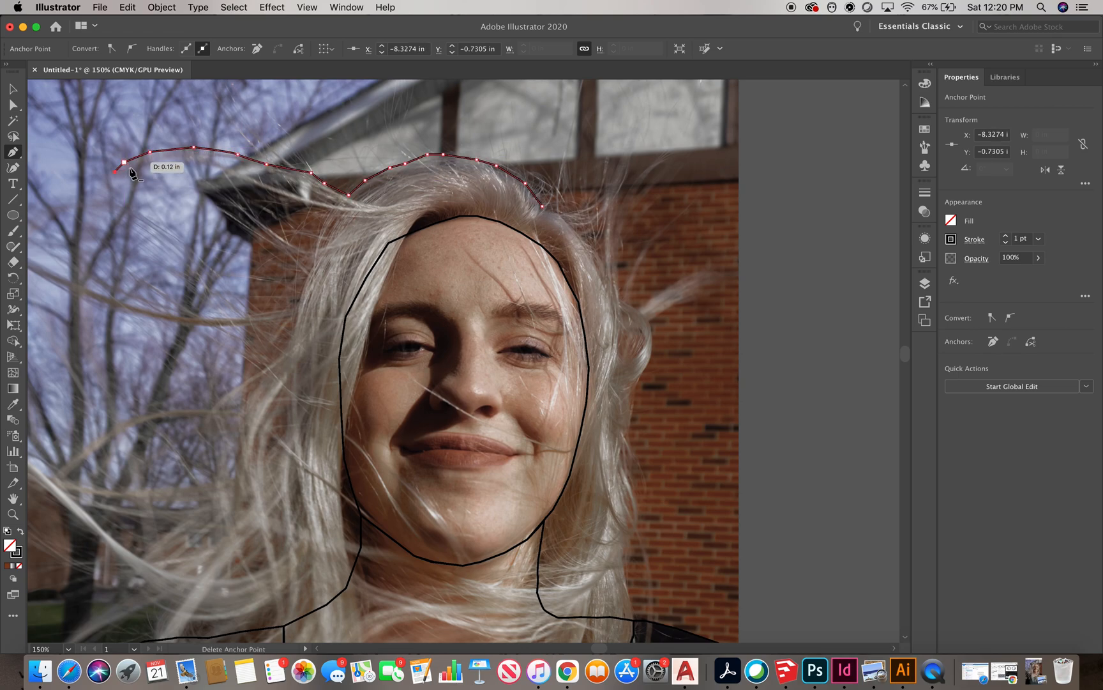
{"action": "scroll", "coordinate": [130, 170], "scroll_direction": "up", "scroll_amount": 2}
{"action": "left_click", "coordinate": [332, 148]}
{"action": "left_click", "coordinate": [387, 171]}
{"action": "left_click", "coordinate": [415, 178]}
{"action": "left_click", "coordinate": [441, 186]}
{"action": "left_click", "coordinate": [482, 207]}
{"action": "left_click", "coordinate": [507, 221]}
{"action": "left_click", "coordinate": [529, 227]}
{"action": "left_click", "coordinate": [548, 239]}
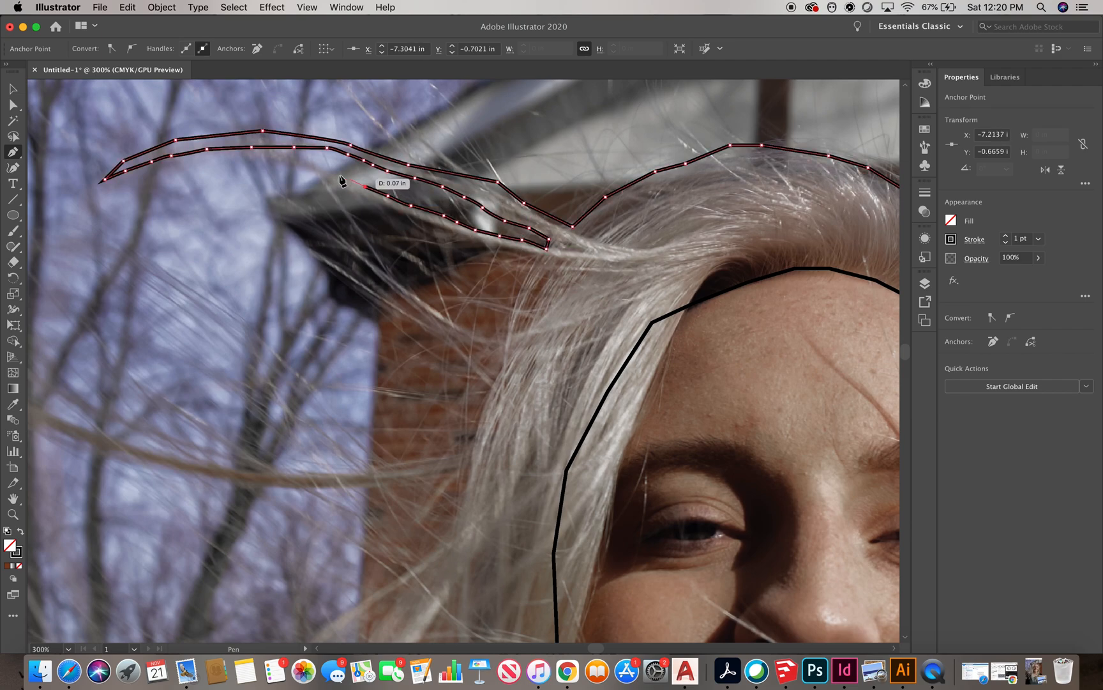
Trace around the strand's tip and back along its underside toward the head
{"action": "left_click", "coordinate": [349, 179]}
{"action": "left_click", "coordinate": [326, 171]}
{"action": "left_click", "coordinate": [302, 163]}
{"action": "left_click", "coordinate": [284, 158]}
{"action": "left_click", "coordinate": [259, 158]}
{"action": "left_click", "coordinate": [249, 161]}
{"action": "left_click", "coordinate": [256, 165]}
{"action": "left_click", "coordinate": [276, 164]}
{"action": "left_click", "coordinate": [368, 195]}
{"action": "left_click", "coordinate": [427, 223]}
{"action": "left_click", "coordinate": [484, 245]}
{"action": "left_click", "coordinate": [539, 261]}
Trace a second hair strand extending out to the left and back into the hair
{"action": "scroll", "coordinate": [544, 263], "scroll_direction": "down", "scroll_amount": 2}
{"action": "scroll", "coordinate": [544, 272], "scroll_direction": "up", "scroll_amount": 1}
{"action": "left_click", "coordinate": [529, 218]}
{"action": "left_click", "coordinate": [519, 251]}
{"action": "left_click", "coordinate": [512, 271]}
{"action": "left_click", "coordinate": [502, 291]}
{"action": "left_click_drag", "start_coordinate": [499, 302], "coordinate": [495, 316]}
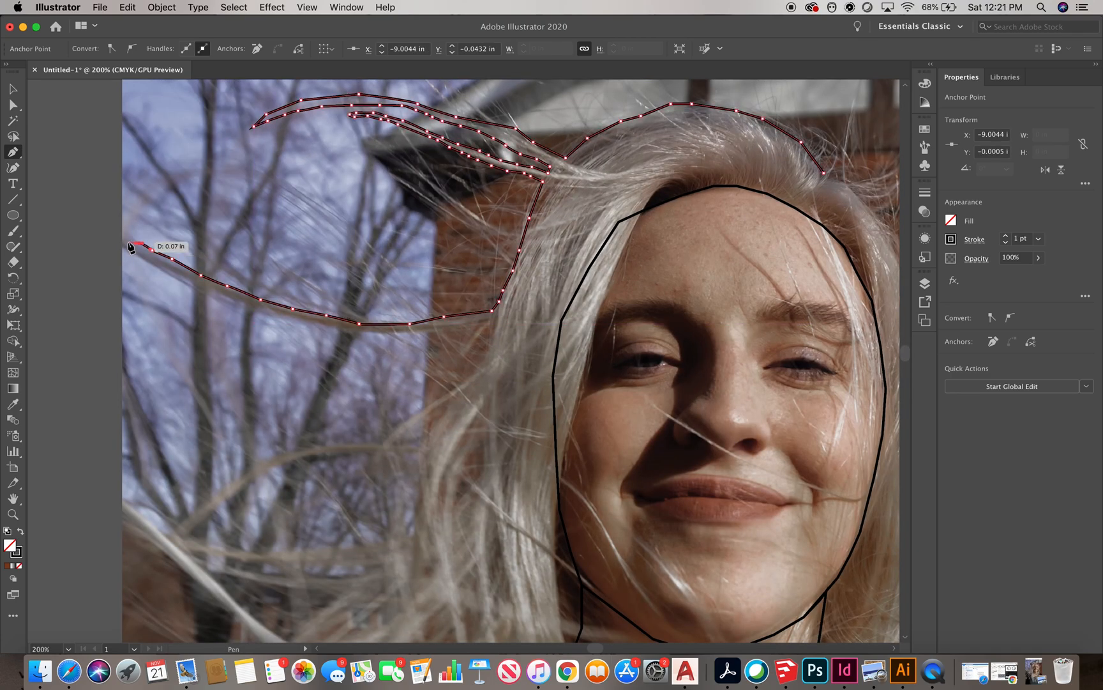
{"action": "left_click", "coordinate": [404, 334]}
{"action": "left_click", "coordinate": [428, 330]}
{"action": "left_click", "coordinate": [450, 327]}
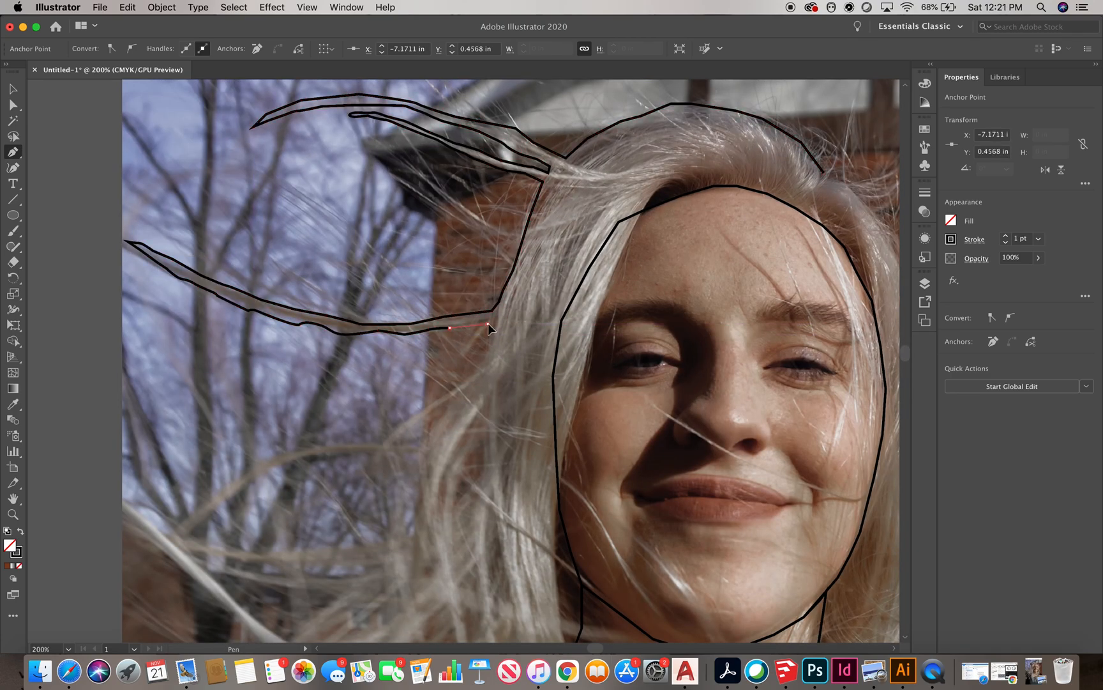
{"action": "left_click", "coordinate": [488, 323]}
Trace the smaller hair strands flaring out on the left side of the head
{"action": "scroll", "coordinate": [488, 324], "scroll_direction": "down", "scroll_amount": 1}
{"action": "scroll", "coordinate": [458, 299], "scroll_direction": "up", "scroll_amount": 1}
{"action": "left_click", "coordinate": [464, 284]}
{"action": "left_click", "coordinate": [460, 300]}
{"action": "left_click_drag", "start_coordinate": [348, 387], "coordinate": [351, 383]}
{"action": "scroll", "coordinate": [351, 383], "scroll_direction": "down", "scroll_amount": 2}
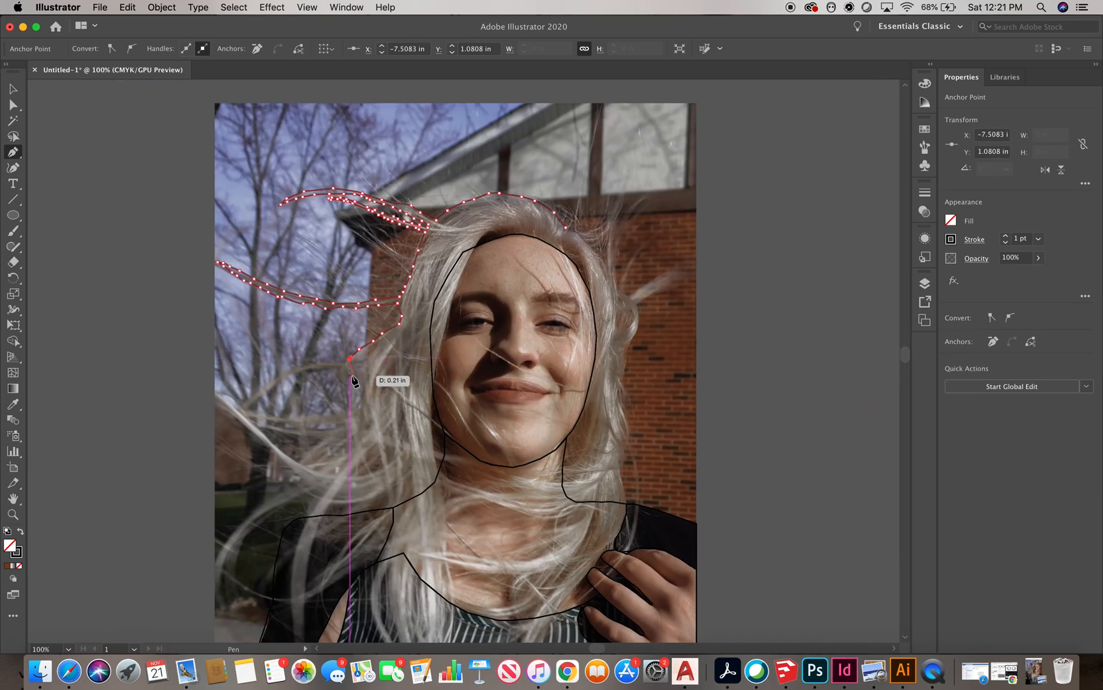
{"action": "left_click", "coordinate": [318, 419]}
{"action": "left_click", "coordinate": [333, 421]}
{"action": "left_click", "coordinate": [350, 417]}
{"action": "left_click", "coordinate": [350, 427]}
{"action": "left_click", "coordinate": [338, 434]}
{"action": "left_click", "coordinate": [330, 442]}
{"action": "left_click", "coordinate": [309, 452]}
{"action": "left_click", "coordinate": [293, 459]}
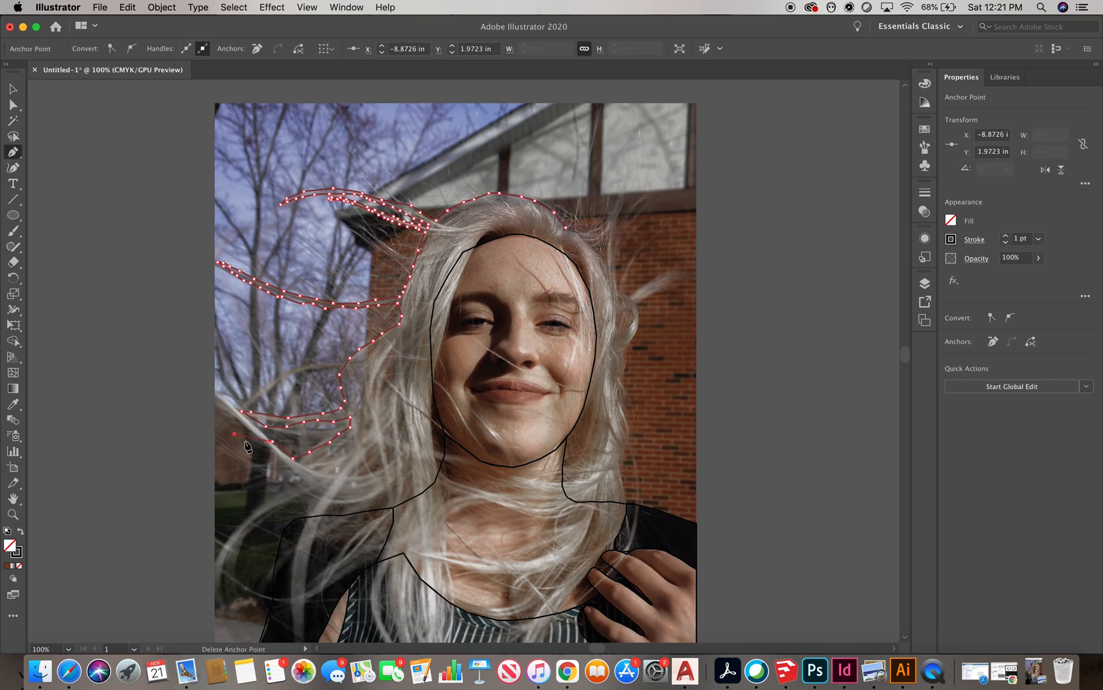
Trace down the outer left edge of the hair toward the shoulder
{"action": "scroll", "coordinate": [291, 490], "scroll_direction": "up", "scroll_amount": 2}
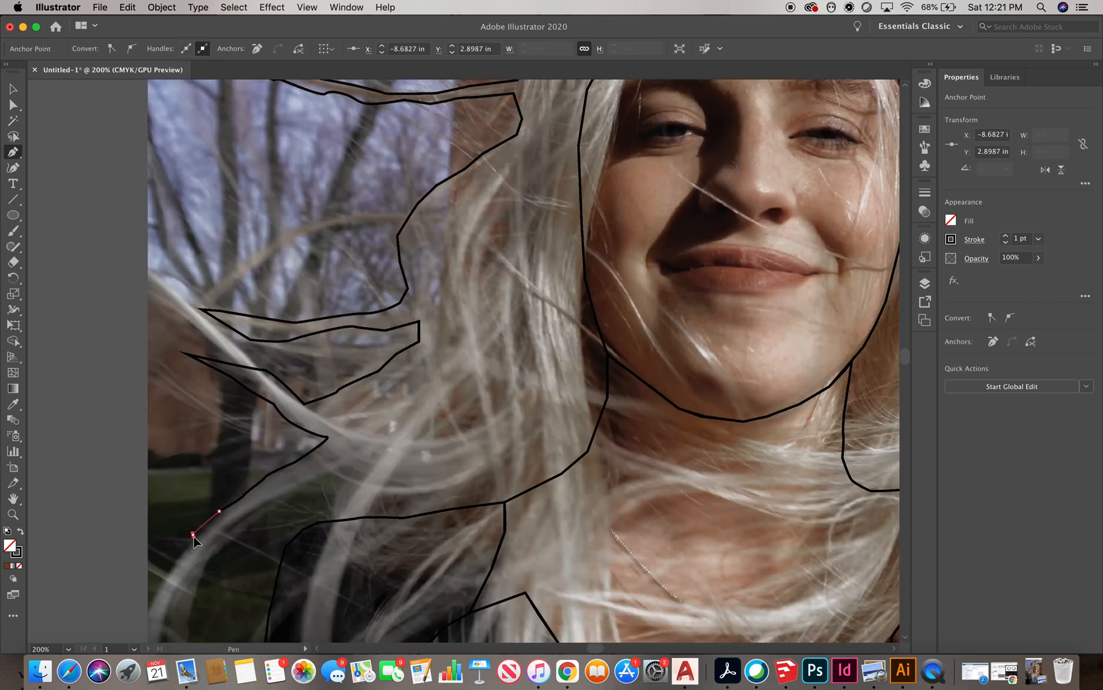
{"action": "scroll", "coordinate": [193, 535], "scroll_direction": "down", "scroll_amount": 4}
{"action": "scroll", "coordinate": [204, 511], "scroll_direction": "left", "scroll_amount": 2}
{"action": "left_click", "coordinate": [220, 537]}
{"action": "left_click", "coordinate": [220, 563]}
{"action": "left_click", "coordinate": [230, 530]}
{"action": "left_click", "coordinate": [232, 496]}
{"action": "left_click", "coordinate": [232, 471]}
{"action": "left_click", "coordinate": [246, 457]}
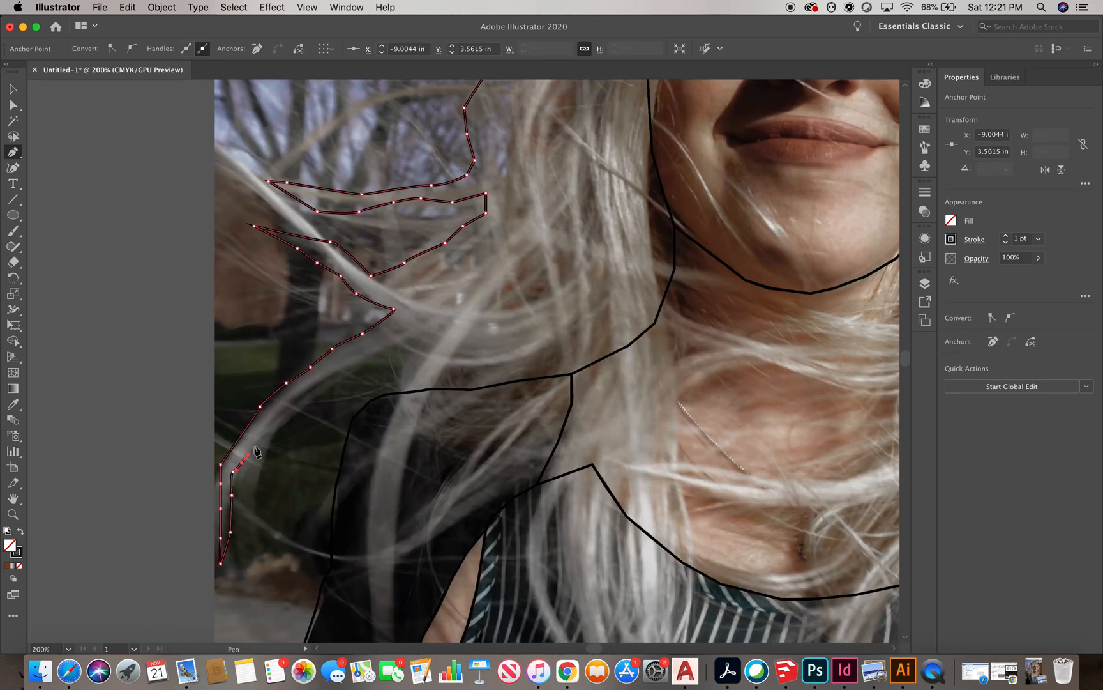
{"action": "left_click", "coordinate": [356, 354]}
{"action": "left_click", "coordinate": [381, 344]}
{"action": "left_click", "coordinate": [401, 336]}
Trace the hair strands falling over the left shoulder and down onto the top
{"action": "scroll", "coordinate": [401, 337], "scroll_direction": "down", "scroll_amount": 6}
{"action": "scroll", "coordinate": [399, 338], "scroll_direction": "up", "scroll_amount": 5}
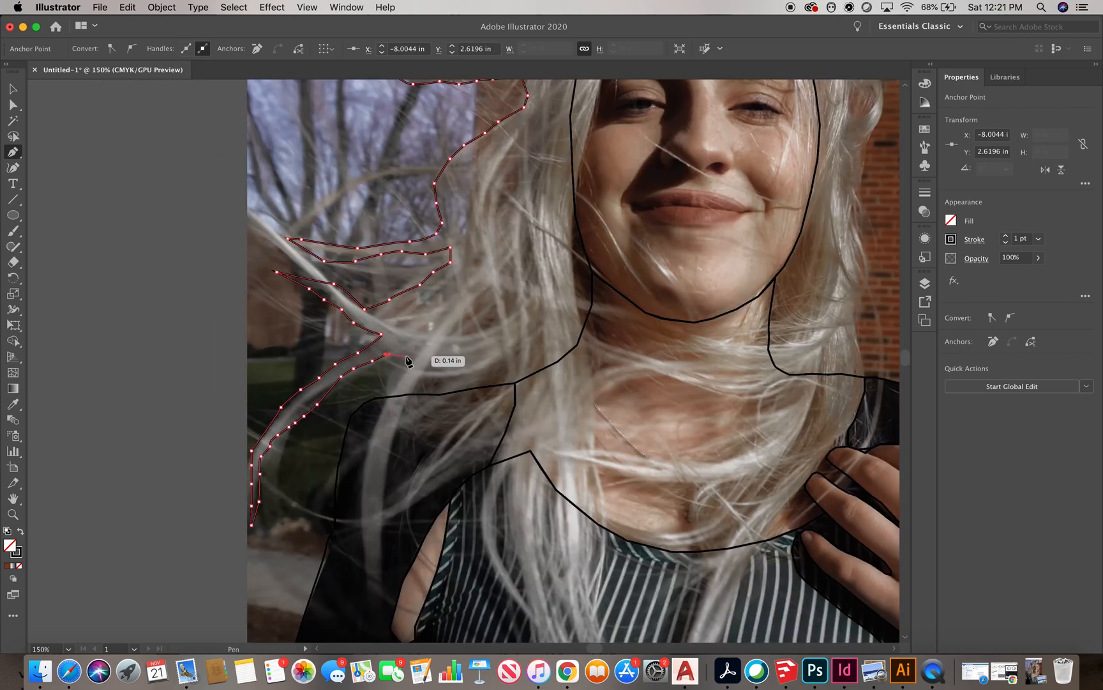
{"action": "left_click", "coordinate": [369, 444]}
{"action": "left_click", "coordinate": [365, 471]}
{"action": "left_click", "coordinate": [362, 504]}
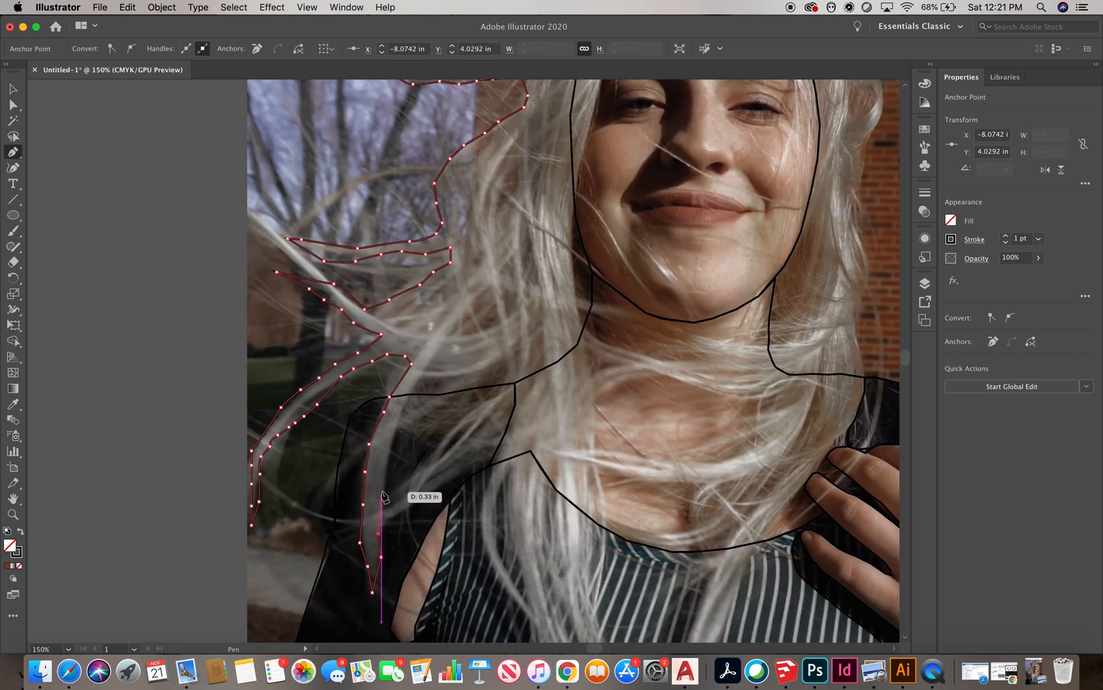
{"action": "scroll", "coordinate": [377, 412], "scroll_direction": "down", "scroll_amount": 3}
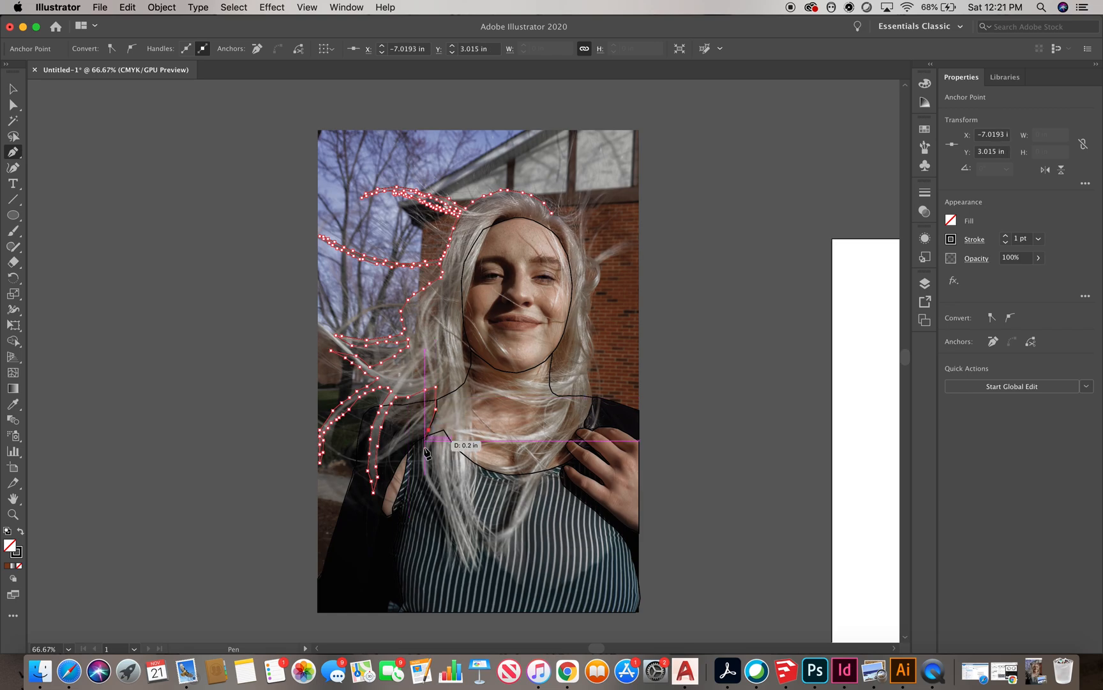
{"action": "left_click", "coordinate": [442, 510]}
{"action": "left_click", "coordinate": [458, 539]}
{"action": "left_click", "coordinate": [465, 565]}
{"action": "left_click", "coordinate": [472, 573]}
{"action": "left_click", "coordinate": [485, 547]}
{"action": "left_click", "coordinate": [490, 538]}
{"action": "left_click", "coordinate": [469, 500]}
{"action": "left_click", "coordinate": [465, 475]}
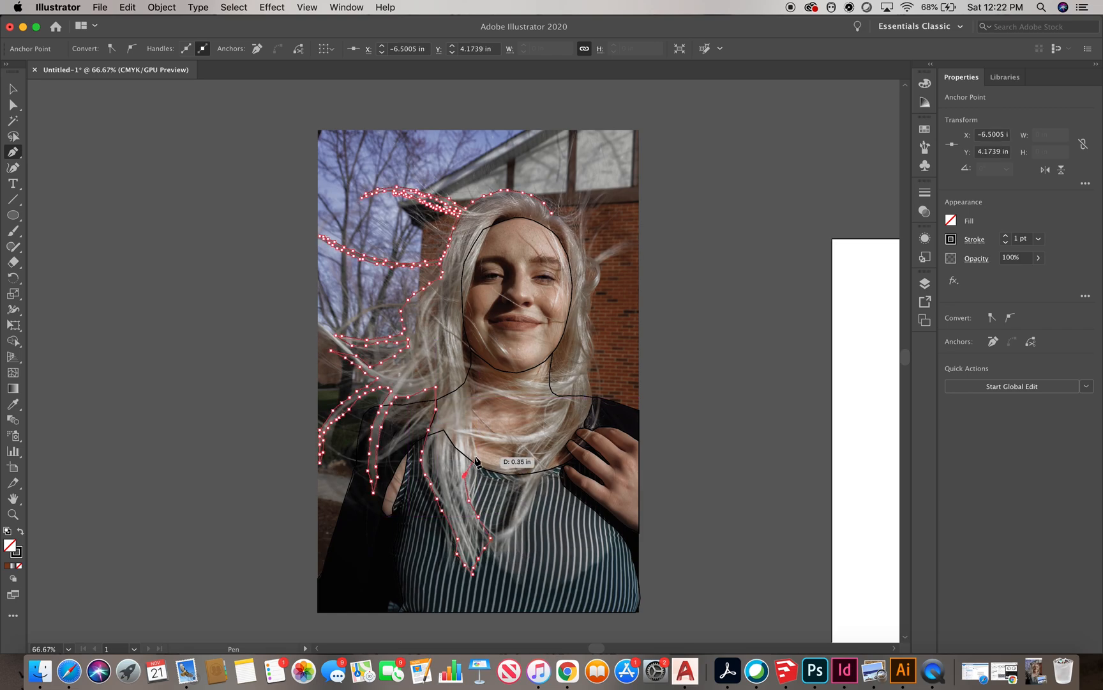
Trace the hair across the crown of the head and down the right side of the face
{"action": "scroll", "coordinate": [466, 341], "scroll_direction": "up", "scroll_amount": 2}
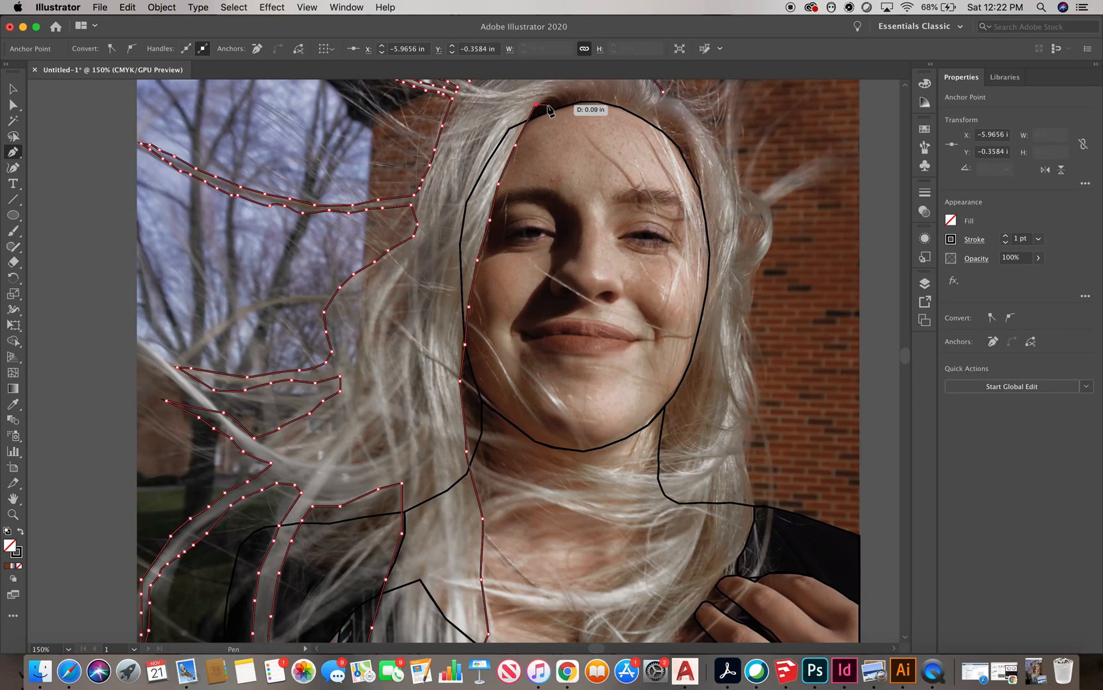
{"action": "left_click", "coordinate": [560, 107]}
{"action": "left_click", "coordinate": [620, 106]}
{"action": "left_click", "coordinate": [645, 120]}
{"action": "left_click", "coordinate": [661, 131]}
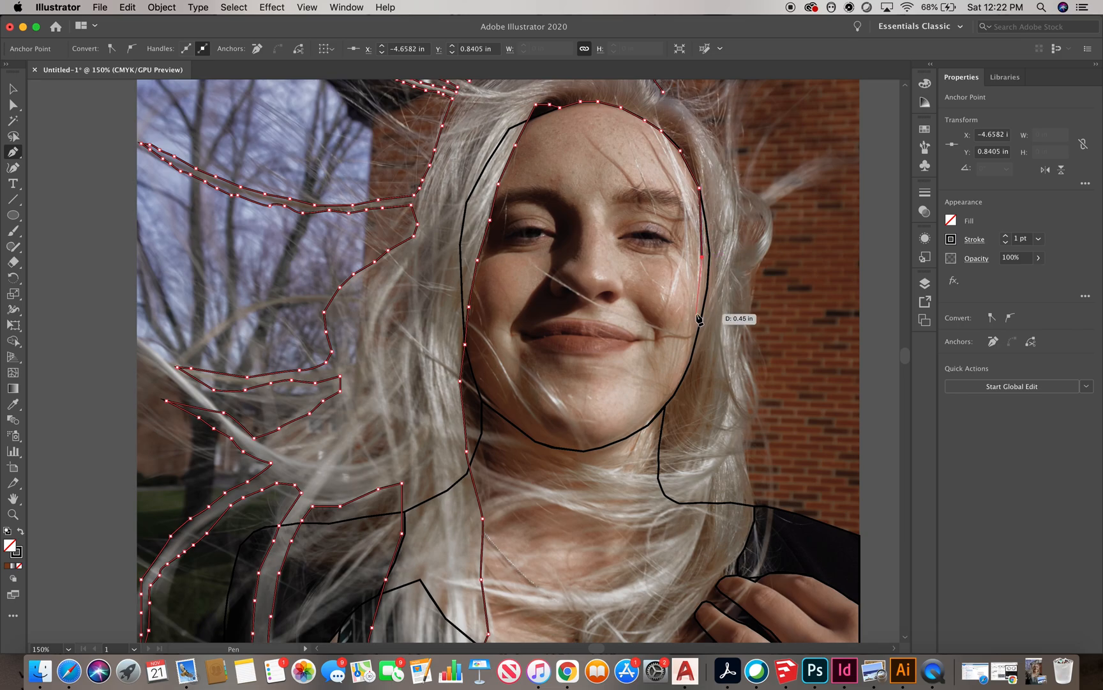
Trace the thin hair strands lying across the neck, zigzagging back and forth between them
{"action": "left_click", "coordinate": [656, 447]}
{"action": "left_click", "coordinate": [631, 462]}
{"action": "left_click", "coordinate": [554, 461]}
{"action": "left_click", "coordinate": [505, 458]}
{"action": "left_click", "coordinate": [483, 467]}
{"action": "left_click", "coordinate": [565, 473]}
{"action": "left_click", "coordinate": [607, 474]}
{"action": "left_click", "coordinate": [620, 470]}
{"action": "left_click", "coordinate": [606, 471]}
{"action": "left_click", "coordinate": [618, 469]}
{"action": "left_click", "coordinate": [631, 473]}
{"action": "left_click", "coordinate": [650, 469]}
{"action": "left_click", "coordinate": [641, 485]}
{"action": "left_click", "coordinate": [617, 492]}
{"action": "left_click", "coordinate": [573, 489]}
{"action": "left_click", "coordinate": [549, 492]}
{"action": "left_click", "coordinate": [525, 491]}
{"action": "left_click", "coordinate": [498, 494]}
{"action": "left_click", "coordinate": [494, 506]}
{"action": "left_click", "coordinate": [532, 501]}
{"action": "left_click", "coordinate": [561, 500]}
{"action": "left_click", "coordinate": [593, 505]}
{"action": "left_click", "coordinate": [637, 503]}
{"action": "left_click", "coordinate": [650, 503]}
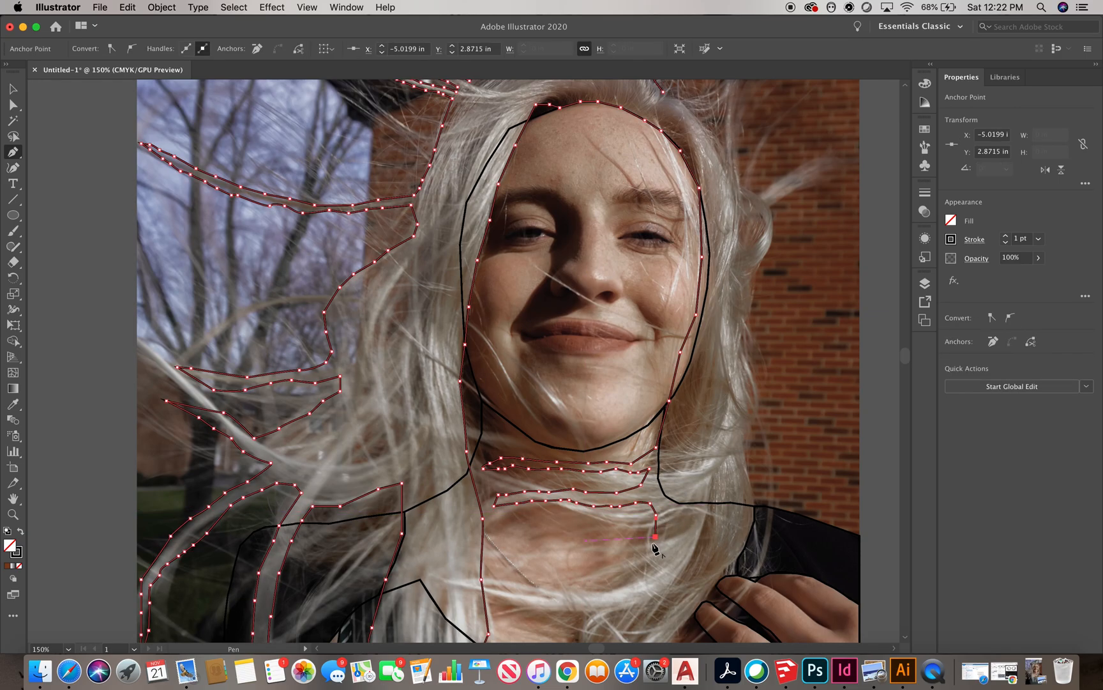
Finish the hair outline with a last anchor point up the right side of the head
{"action": "key", "text": "super+minus"}
{"action": "key", "text": "super+minus"}
{"action": "key", "text": "super+minus"}
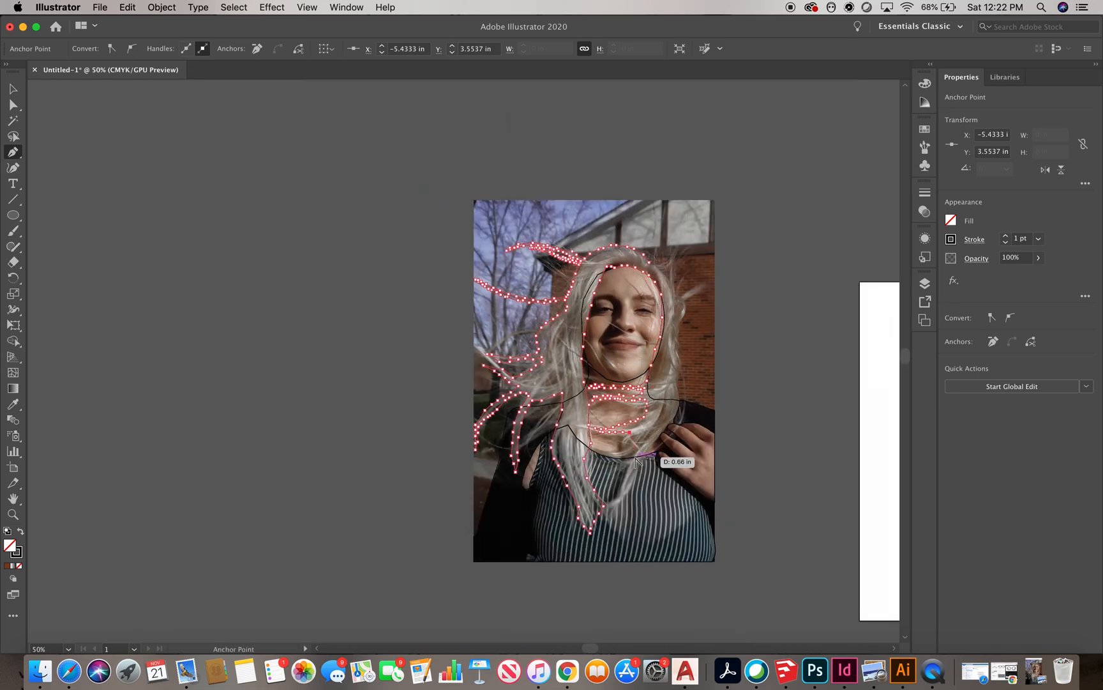
{"action": "key", "text": "super+equal"}
{"action": "key", "text": "super+equal"}
{"action": "key", "text": "super+equal"}
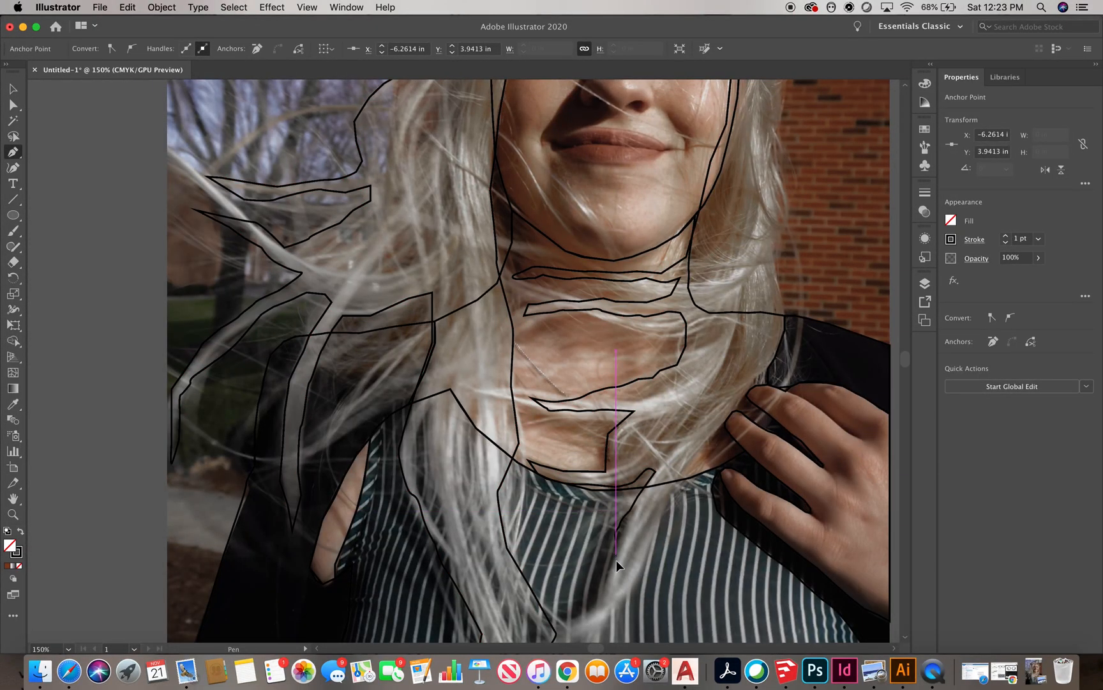
{"action": "scroll", "coordinate": [616, 561], "scroll_direction": "down", "scroll_amount": 4}
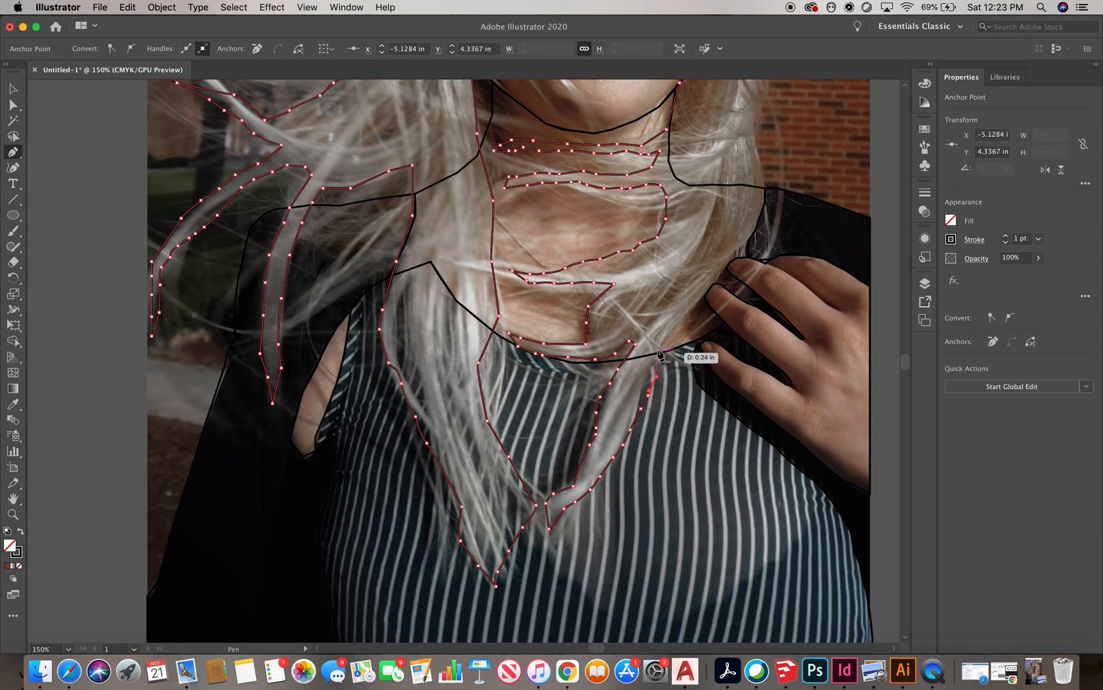
{"action": "key", "text": "super+minus"}
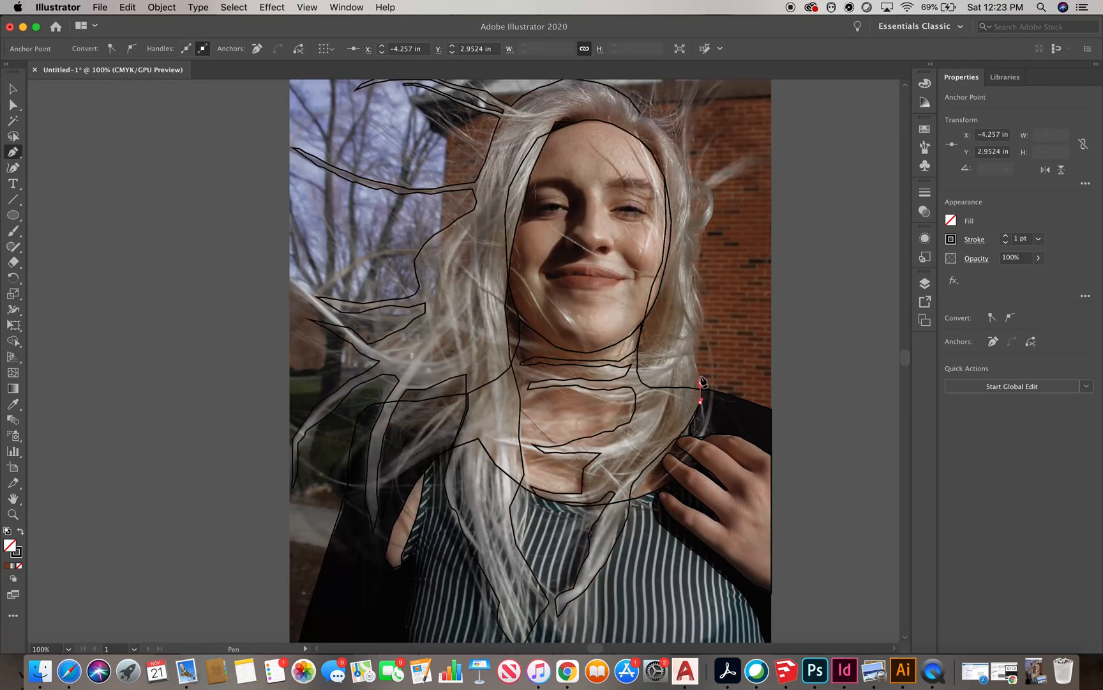
{"action": "left_click_drag", "start_coordinate": [711, 207], "coordinate": [715, 191]}
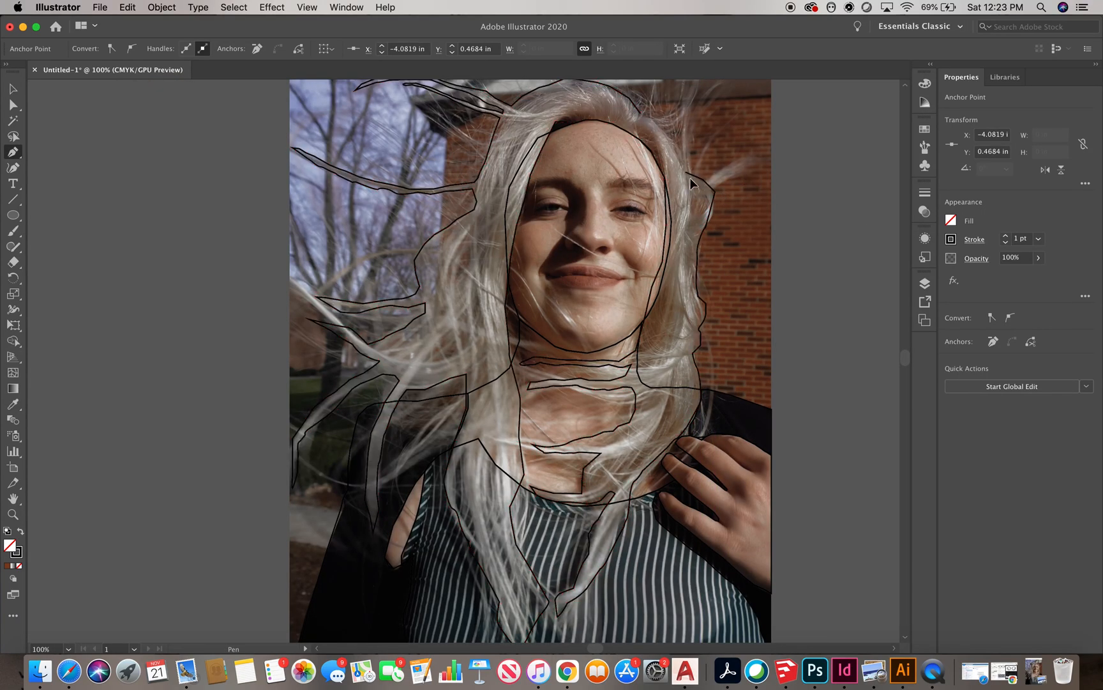
Move the placed photo off the traced outlines so it sits beside them
{"action": "scroll", "coordinate": [683, 167], "scroll_direction": "up", "scroll_amount": 3}
{"action": "left_click", "coordinate": [648, 222]}
{"action": "key", "text": "super+minus"}
{"action": "key", "text": "super+minus"}
{"action": "key", "text": "v"}
{"action": "left_click", "coordinate": [618, 367]}
{"action": "left_click", "coordinate": [163, 8]}
{"action": "left_click", "coordinate": [192, 106]}
{"action": "left_click", "coordinate": [334, 329]}
{"action": "key", "text": "super+minus"}
{"action": "left_click", "coordinate": [432, 223]}
{"action": "scroll", "coordinate": [731, 400], "scroll_direction": "down", "scroll_amount": 2}
{"action": "left_click_drag", "start_coordinate": [556, 322], "coordinate": [438, 324]}
{"action": "left_click", "coordinate": [526, 252]}
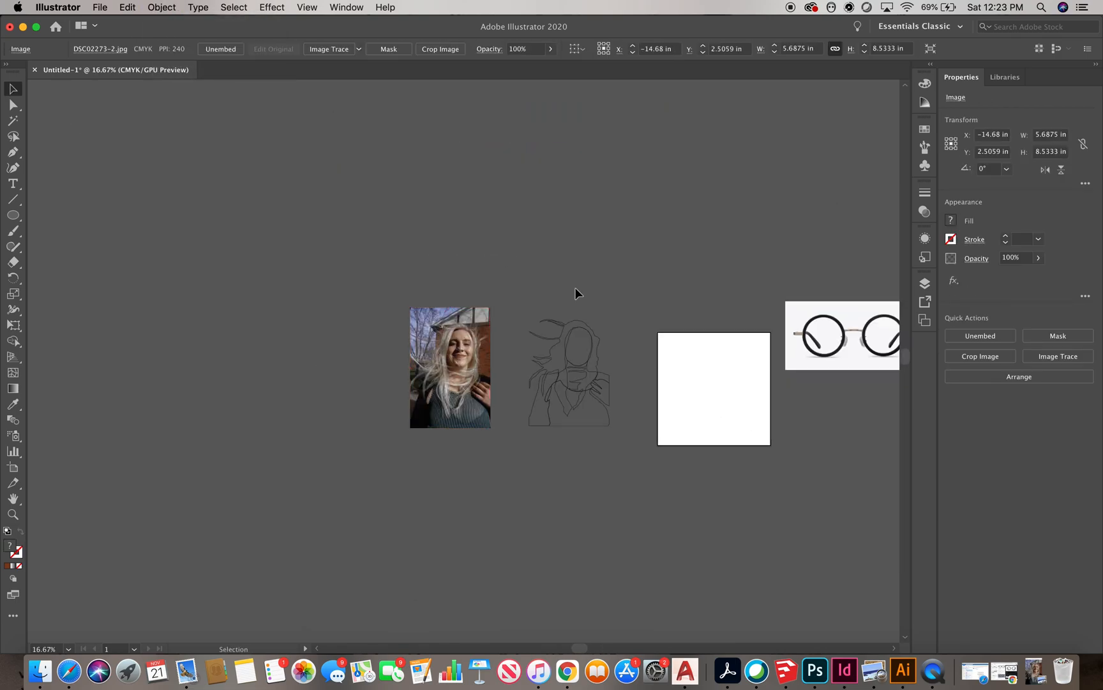
Fill the traced hair shape with white
{"action": "scroll", "coordinate": [593, 417], "scroll_direction": "up", "scroll_amount": 2}
{"action": "scroll", "coordinate": [593, 279], "scroll_direction": "up", "scroll_amount": 1}
{"action": "left_click", "coordinate": [562, 209]}
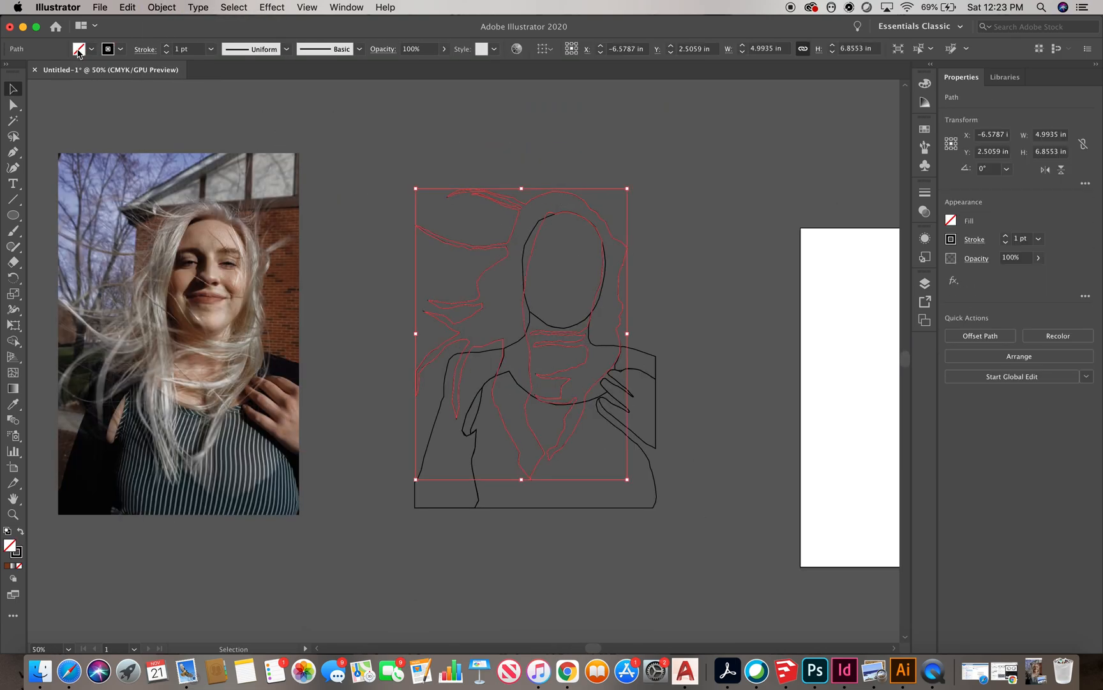
{"action": "left_click", "coordinate": [79, 50]}
{"action": "left_click", "coordinate": [43, 74]}
Fill the face shape with a light beige skin tone, refining the shade in the Color Picker
{"action": "left_click", "coordinate": [555, 312]}
{"action": "left_click", "coordinate": [556, 314]}
{"action": "left_click", "coordinate": [79, 50]}
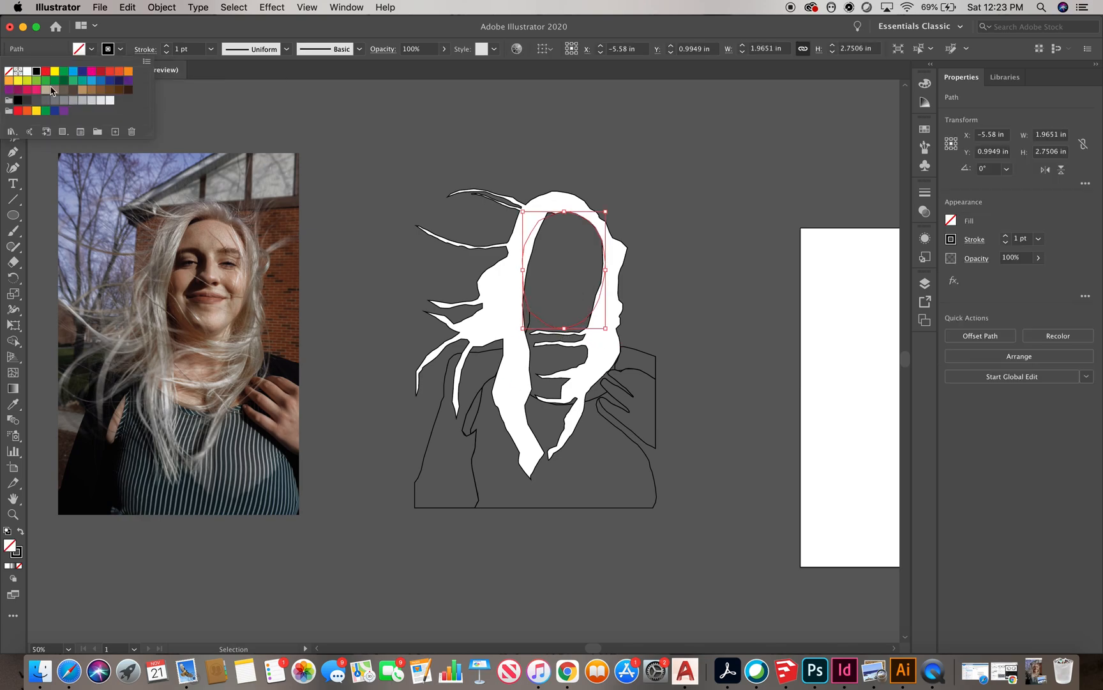
{"action": "left_click", "coordinate": [45, 90]}
{"action": "double_click", "coordinate": [9, 545]}
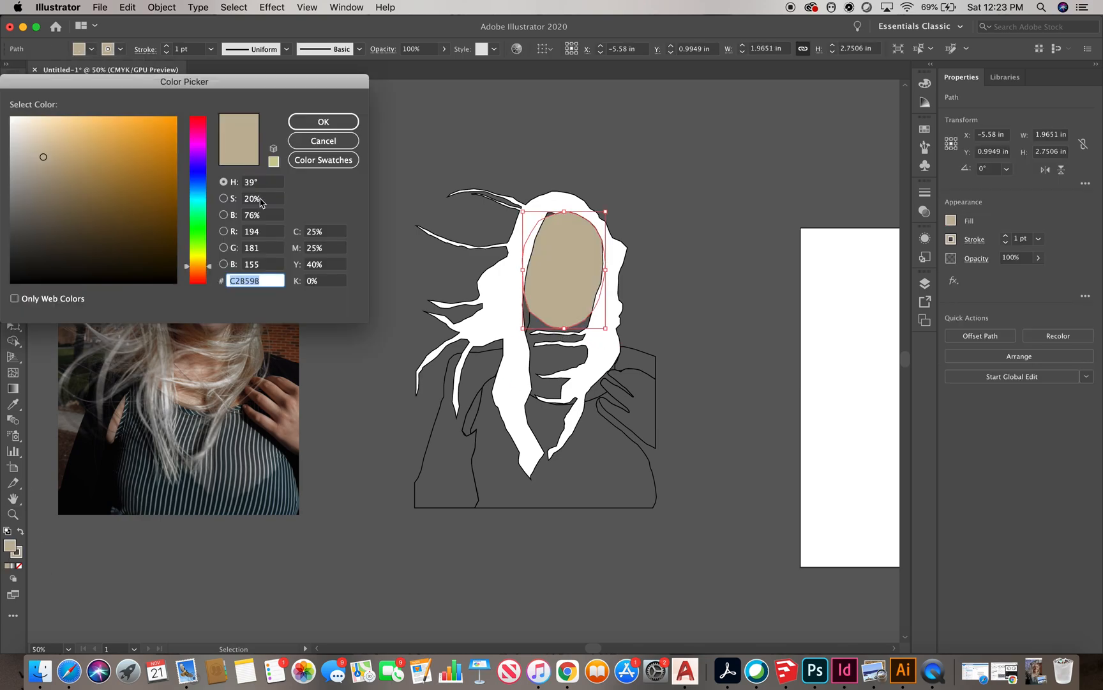
{"action": "left_click_drag", "start_coordinate": [202, 262], "coordinate": [202, 268]}
{"action": "left_click", "coordinate": [38, 144]}
{"action": "left_click", "coordinate": [347, 117]}
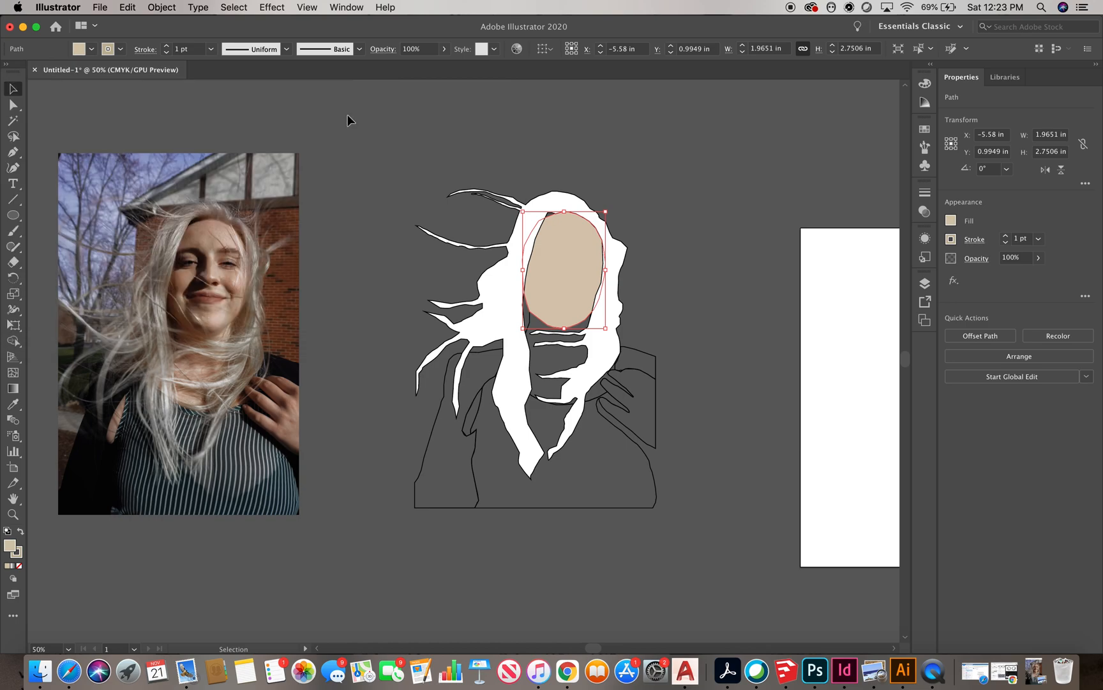
{"action": "double_click", "coordinate": [10, 546]}
{"action": "left_click", "coordinate": [42, 124]}
{"action": "left_click", "coordinate": [320, 118]}
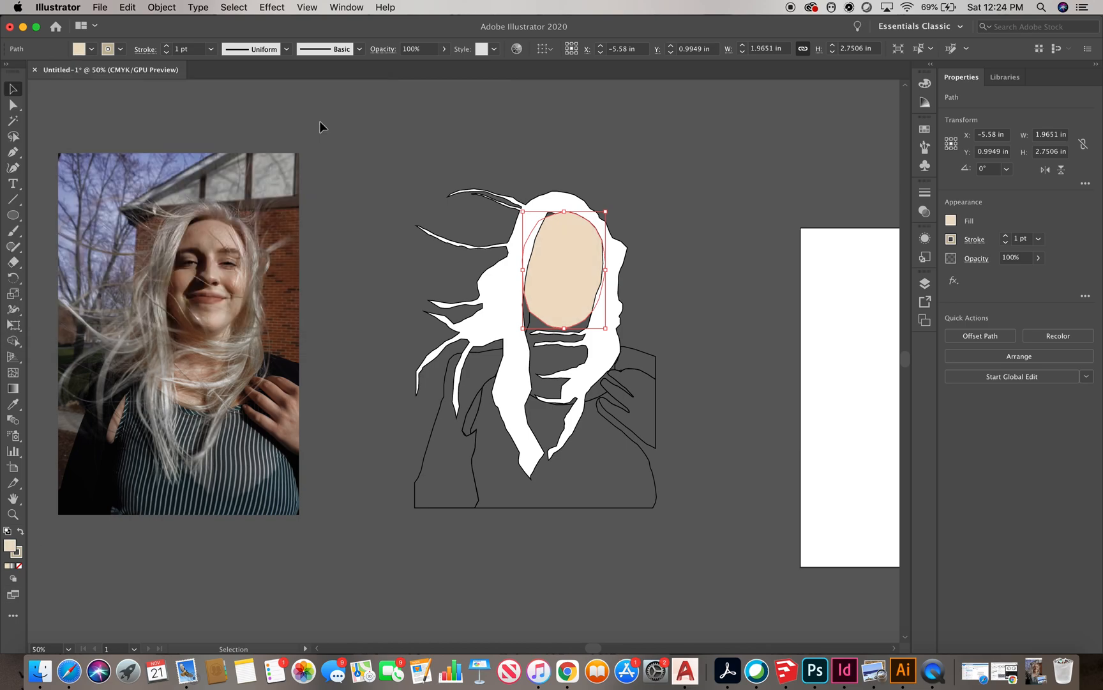
Fill the neck shapes with the face colour using the Eyedropper and remove their stroke
{"action": "left_click", "coordinate": [636, 169]}
{"action": "left_click", "coordinate": [531, 326]}
{"action": "left_click", "coordinate": [13, 405]}
{"action": "left_click", "coordinate": [566, 294]}
{"action": "left_click", "coordinate": [13, 89]}
{"action": "left_click", "coordinate": [509, 274]}
{"action": "left_click", "coordinate": [120, 49]}
{"action": "left_click", "coordinate": [27, 72]}
{"action": "left_click", "coordinate": [502, 116]}
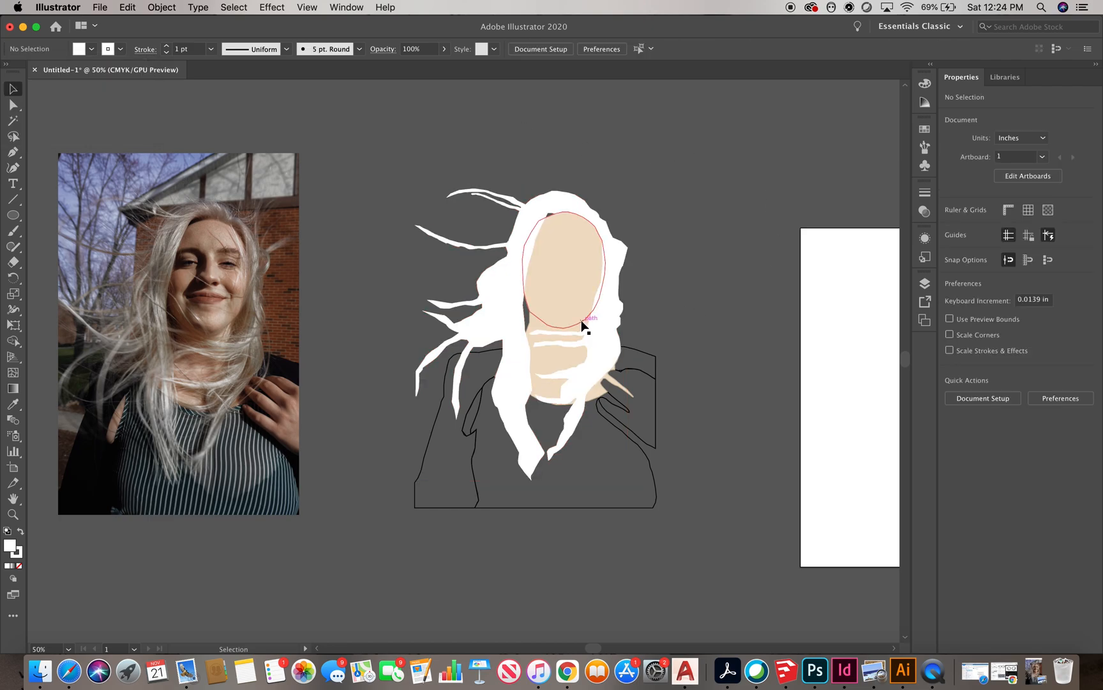
Fill the jacket shapes on both shoulders with black
{"action": "scroll", "coordinate": [447, 339], "scroll_direction": "down", "scroll_amount": 3}
{"action": "left_click", "coordinate": [401, 360]}
{"action": "left_click", "coordinate": [78, 49]}
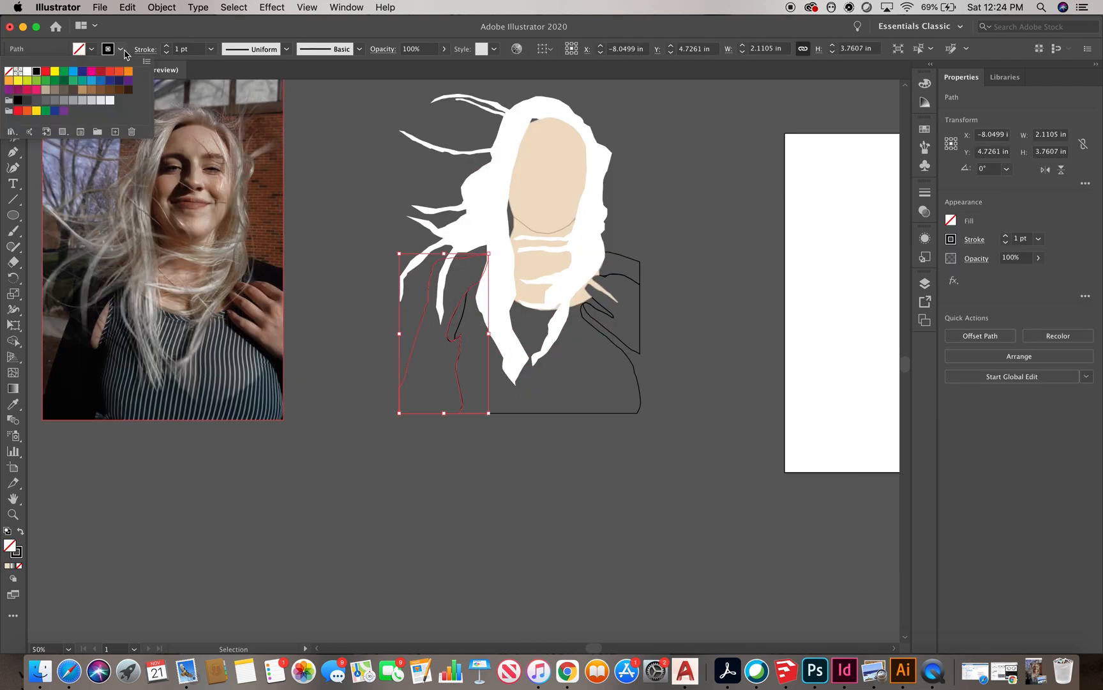
{"action": "left_click", "coordinate": [36, 73]}
{"action": "left_click", "coordinate": [639, 268]}
{"action": "left_click", "coordinate": [78, 49]}
{"action": "left_click", "coordinate": [36, 73]}
{"action": "left_click", "coordinate": [684, 235]}
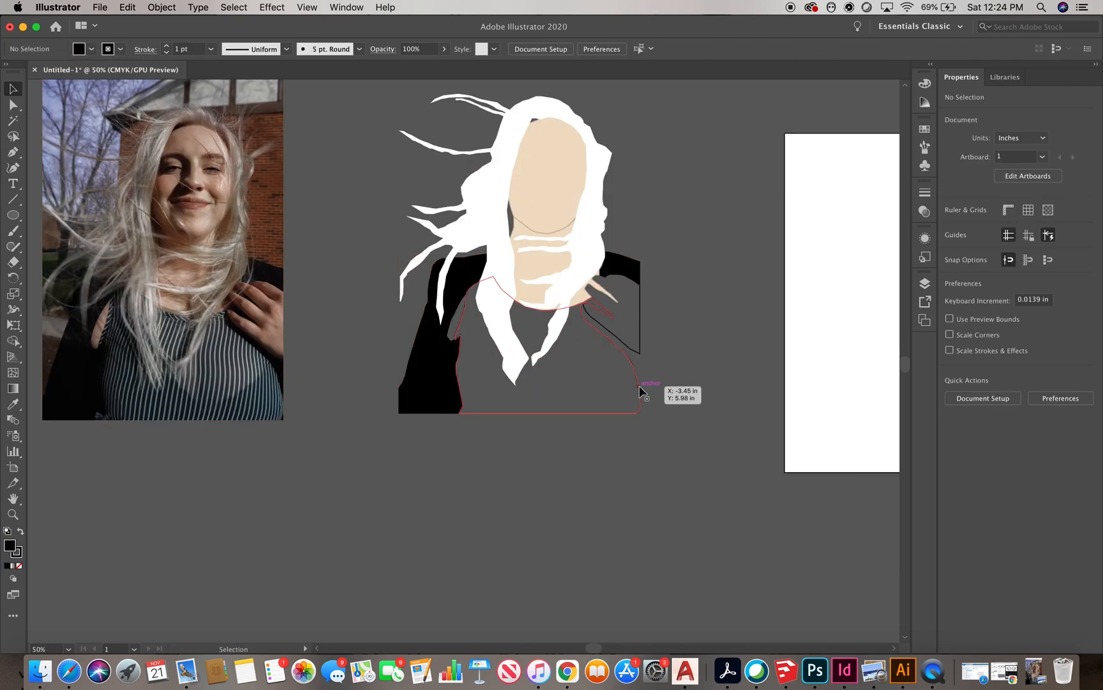
Fill the hand shape with the face colour using the Eyedropper
{"action": "left_click", "coordinate": [640, 341]}
{"action": "left_click", "coordinate": [13, 404]}
{"action": "left_click", "coordinate": [545, 198]}
{"action": "left_click", "coordinate": [12, 90]}
{"action": "left_click", "coordinate": [703, 171]}
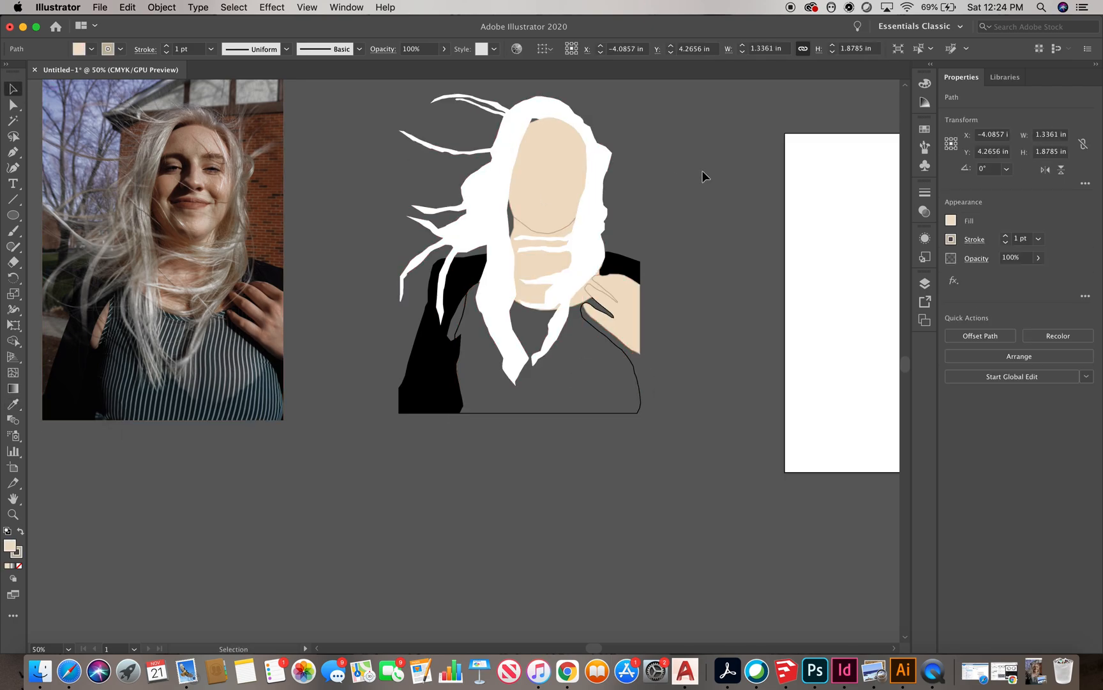
Fill the shirt shape with a muted green chosen in the Color Picker
{"action": "left_click", "coordinate": [641, 398]}
{"action": "left_click", "coordinate": [91, 51]}
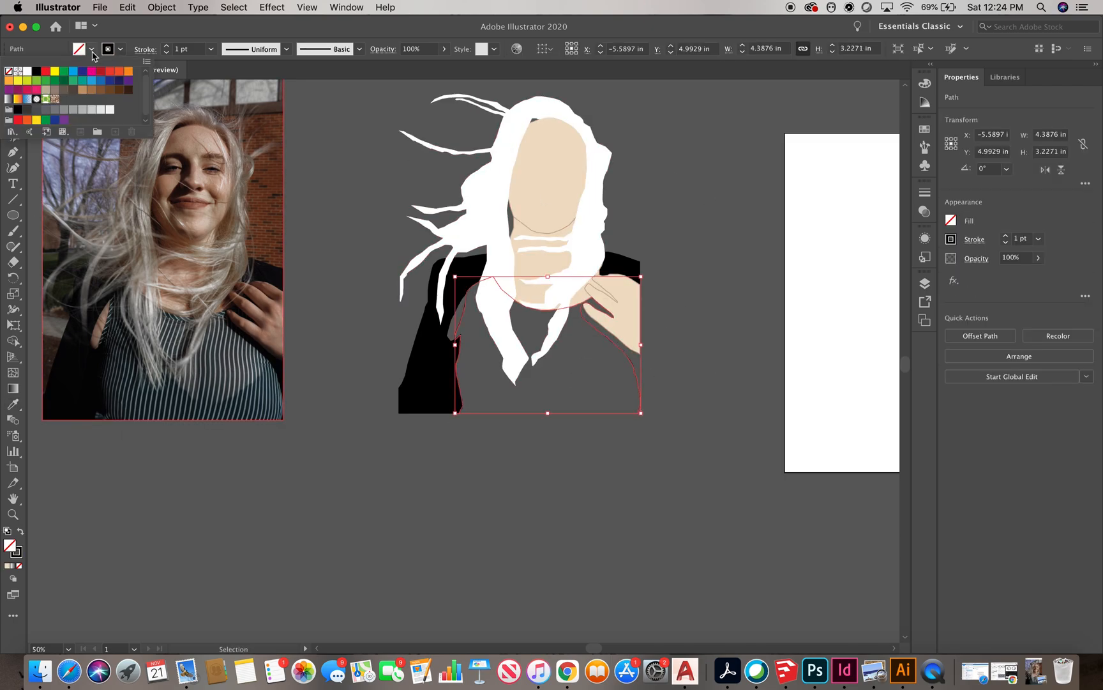
{"action": "double_click", "coordinate": [10, 544]}
{"action": "left_click", "coordinate": [200, 226]}
{"action": "left_click_drag", "start_coordinate": [206, 237], "coordinate": [205, 228]}
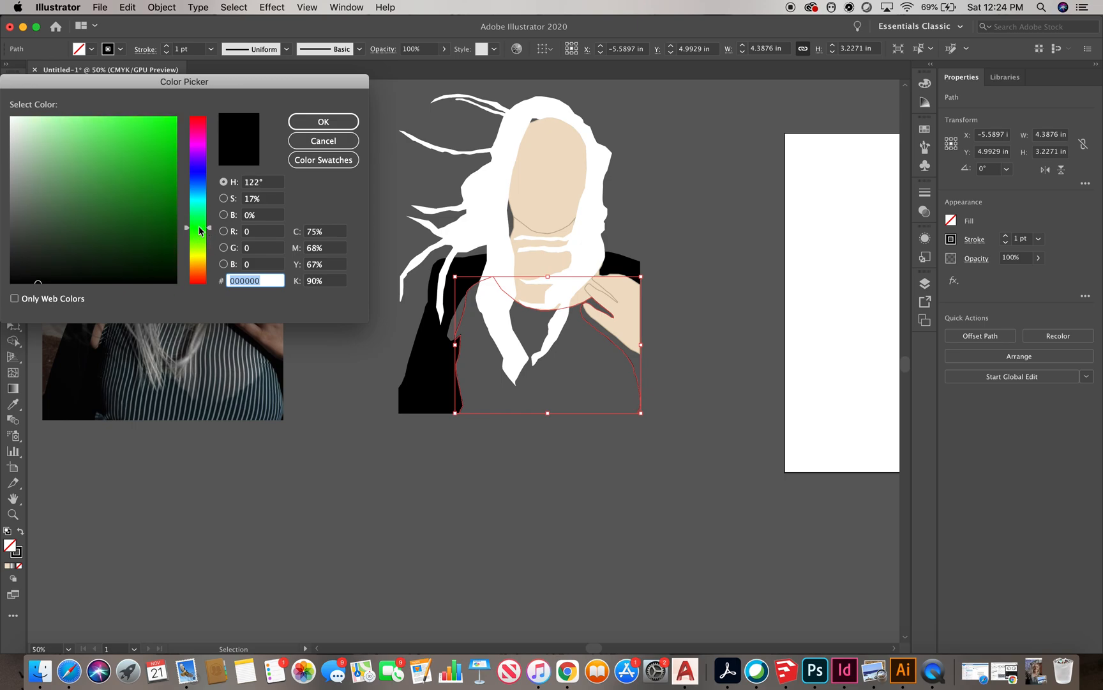
{"action": "left_click", "coordinate": [44, 158]}
{"action": "left_click", "coordinate": [65, 191]}
{"action": "left_click", "coordinate": [300, 125]}
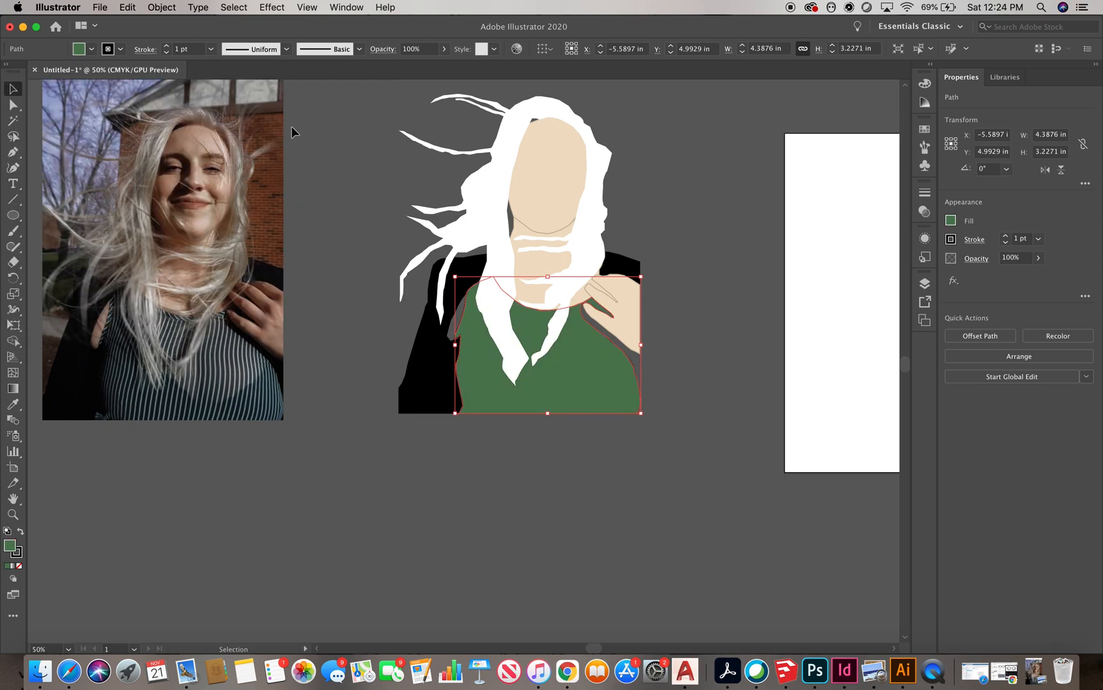
{"action": "double_click", "coordinate": [10, 545]}
{"action": "left_click", "coordinate": [37, 212]}
{"action": "left_click", "coordinate": [300, 125]}
Remove the stroke from the green shirt shape
{"action": "left_click", "coordinate": [567, 499]}
{"action": "key", "text": "super+z"}
{"action": "left_click", "coordinate": [91, 49]}
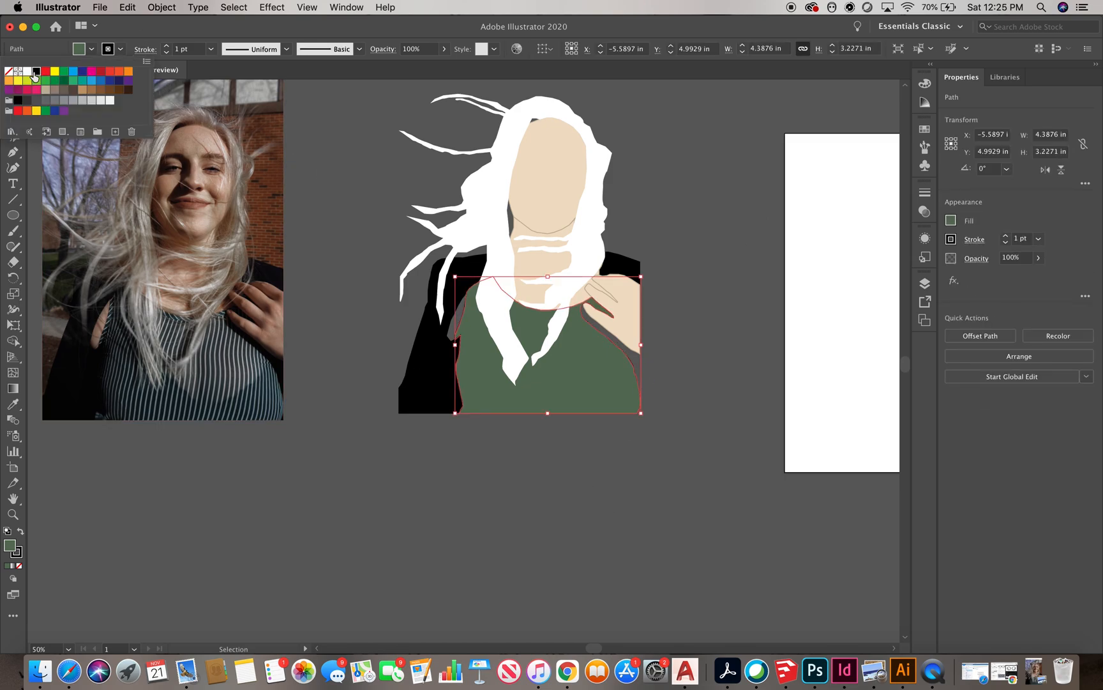
{"action": "left_click", "coordinate": [9, 71]}
{"action": "left_click", "coordinate": [686, 213]}
{"action": "left_click", "coordinate": [707, 441]}
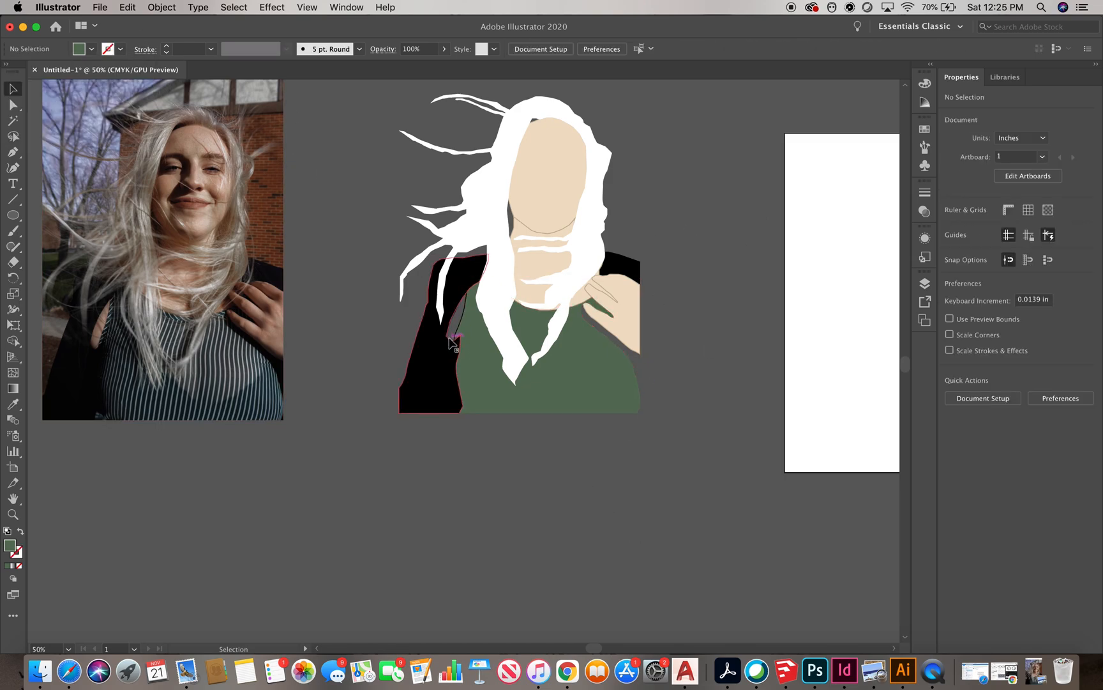
Fill the skin strip left of the shirt with the face colour using the Eyedropper
{"action": "left_click", "coordinate": [460, 321]}
{"action": "key", "text": "i"}
{"action": "left_click", "coordinate": [535, 261]}
{"action": "key", "text": "v"}
{"action": "left_click", "coordinate": [758, 380]}
Delete the mis-drawn shape over the right shoulder
{"action": "scroll", "coordinate": [664, 364], "scroll_direction": "up", "scroll_amount": 1}
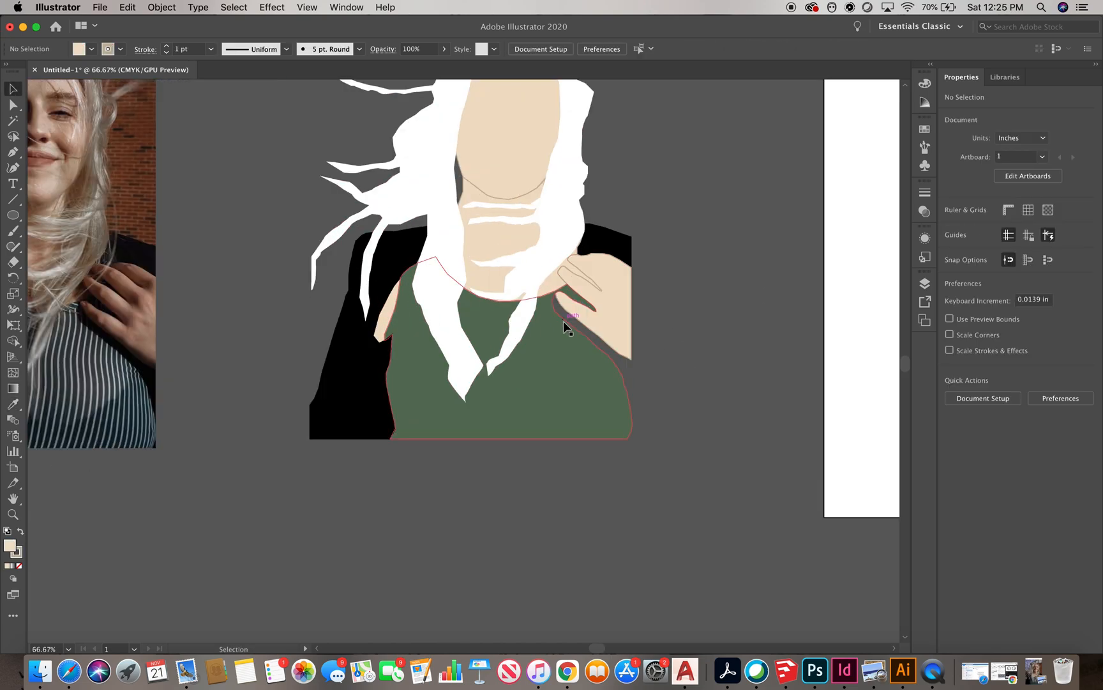
{"action": "scroll", "coordinate": [564, 320], "scroll_direction": "down", "scroll_amount": 2}
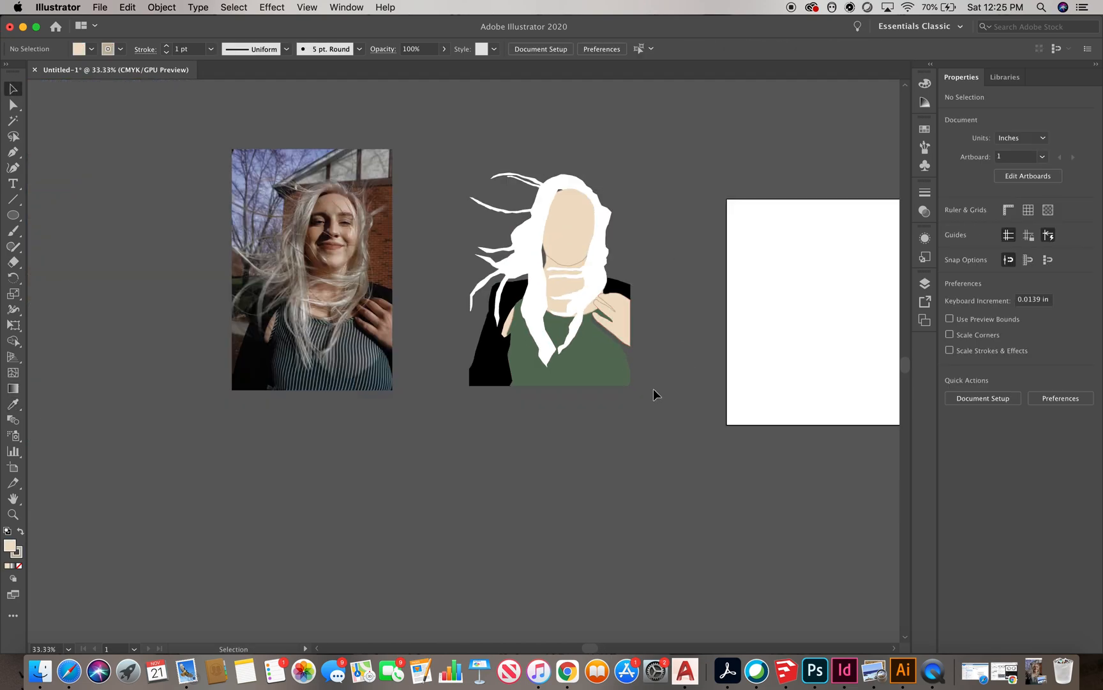
{"action": "scroll", "coordinate": [637, 367], "scroll_direction": "up", "scroll_amount": 1}
{"action": "left_click", "coordinate": [606, 289]}
{"action": "key", "text": "Delete"}
Trace a new right jacket piece with the Pen tool, starting at the shoulder and running down beside the hair
{"action": "left_click", "coordinate": [20, 155]}
{"action": "scroll", "coordinate": [590, 250], "scroll_direction": "up", "scroll_amount": 2}
{"action": "left_click", "coordinate": [581, 262]}
{"action": "left_click", "coordinate": [569, 265]}
{"action": "left_click", "coordinate": [561, 279]}
{"action": "left_click", "coordinate": [553, 290]}
{"action": "left_click", "coordinate": [566, 306]}
{"action": "left_click", "coordinate": [548, 320]}
{"action": "left_click", "coordinate": [544, 332]}
{"action": "left_click", "coordinate": [548, 346]}
{"action": "left_click", "coordinate": [582, 375]}
{"action": "left_click", "coordinate": [596, 385]}
{"action": "left_click", "coordinate": [617, 405]}
{"action": "left_click", "coordinate": [627, 411]}
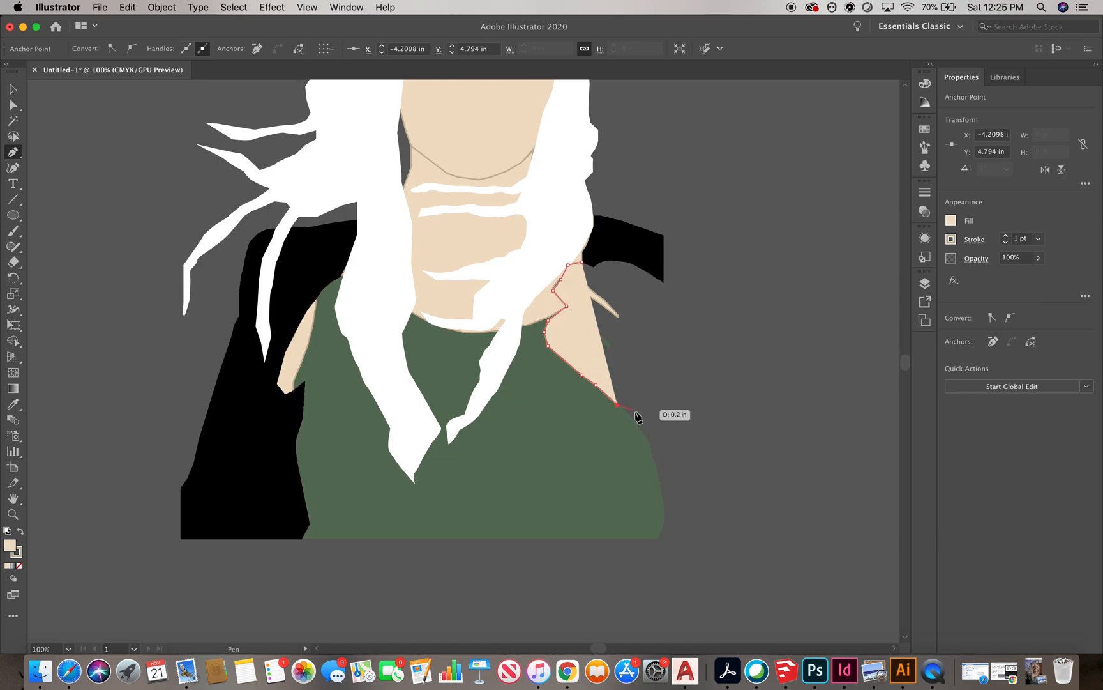
Continue the right jacket outline down the edge and back up over the shoulder to close the path
{"action": "left_click", "coordinate": [649, 443]}
{"action": "left_click", "coordinate": [653, 456]}
{"action": "left_click", "coordinate": [659, 477]}
{"action": "left_click", "coordinate": [663, 280]}
{"action": "left_click", "coordinate": [646, 269]}
{"action": "left_click", "coordinate": [632, 263]}
{"action": "left_click", "coordinate": [950, 220]}
{"action": "left_click", "coordinate": [813, 266]}
{"action": "left_click", "coordinate": [603, 260]}
{"action": "left_click", "coordinate": [593, 266]}
{"action": "left_click", "coordinate": [582, 262]}
Fill the new right jacket piece with black and remove its stroke
{"action": "left_click", "coordinate": [13, 89]}
{"action": "left_click", "coordinate": [194, 189]}
{"action": "left_click", "coordinate": [574, 367]}
{"action": "left_click", "coordinate": [91, 50]}
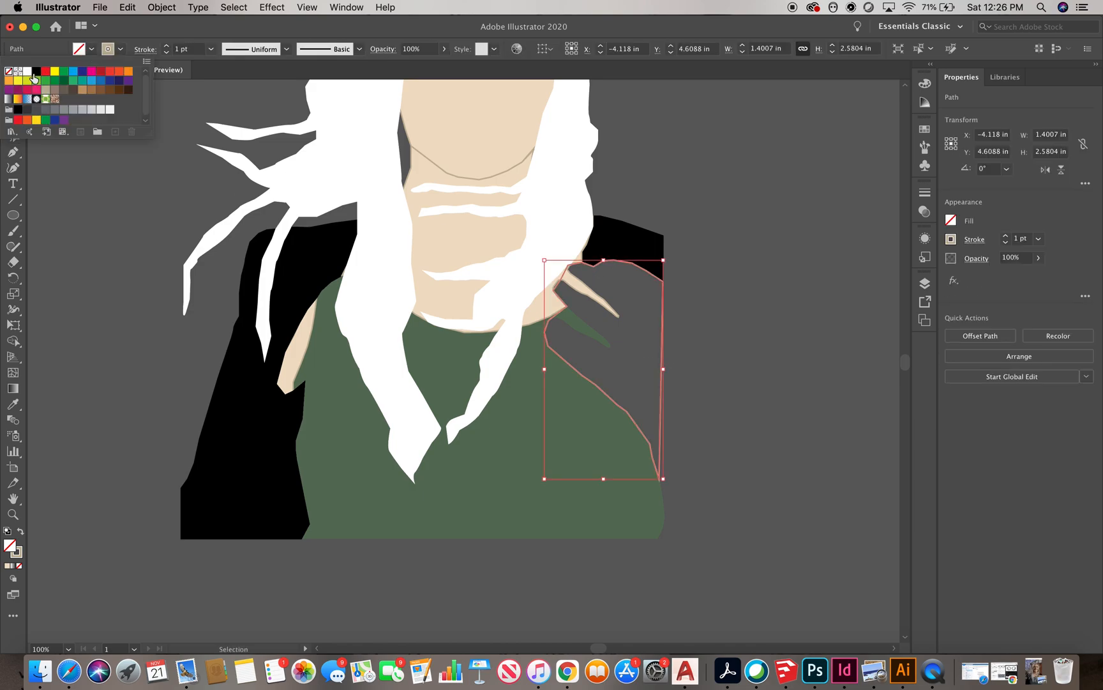
{"action": "left_click", "coordinate": [38, 72]}
{"action": "left_click", "coordinate": [120, 49]}
{"action": "left_click", "coordinate": [9, 71]}
{"action": "left_click", "coordinate": [751, 178]}
Reposition the traced illustration next to the square artboard
{"action": "scroll", "coordinate": [621, 319], "scroll_direction": "down", "scroll_amount": 3}
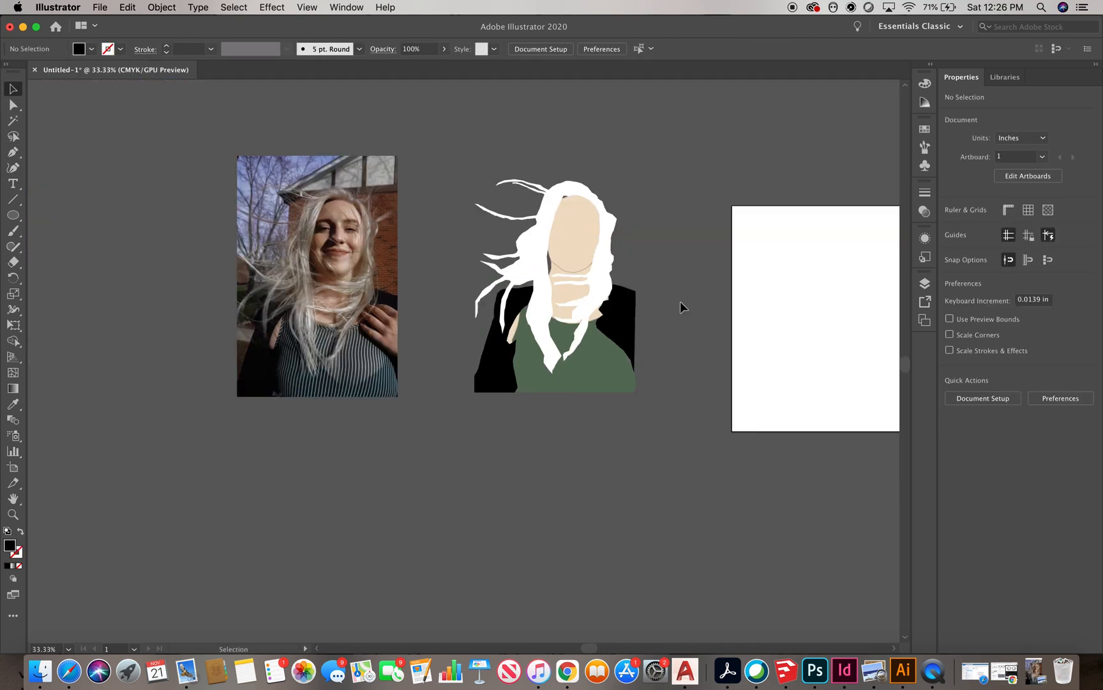
{"action": "scroll", "coordinate": [348, 265], "scroll_direction": "down", "scroll_amount": 3}
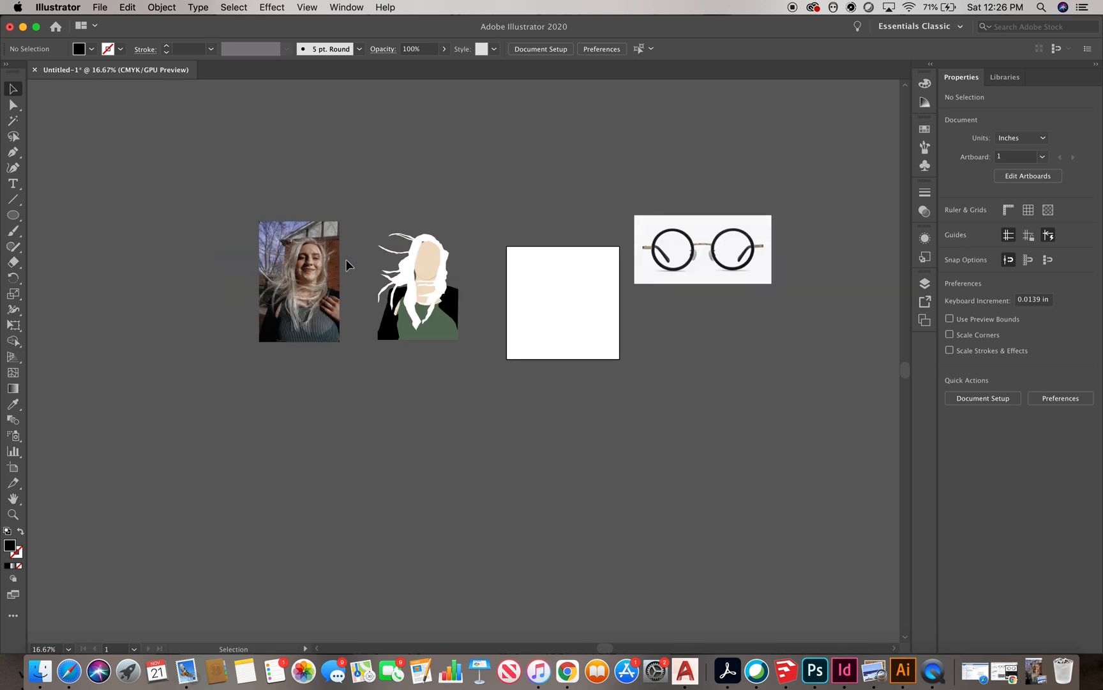
{"action": "left_click_drag", "start_coordinate": [352, 219], "coordinate": [351, 218]}
{"action": "left_click_drag", "start_coordinate": [441, 294], "coordinate": [586, 312]}
{"action": "left_click", "coordinate": [587, 159]}
{"action": "key", "text": "super+equal"}
{"action": "scroll", "coordinate": [636, 148], "scroll_direction": "up", "scroll_amount": 1}
{"action": "left_click_drag", "start_coordinate": [685, 473], "coordinate": [484, 236]}
{"action": "left_click_drag", "start_coordinate": [589, 269], "coordinate": [367, 260]}
Draw a rectangle covering the whole square artboard
{"action": "left_click", "coordinate": [223, 173]}
{"action": "key", "text": "m"}
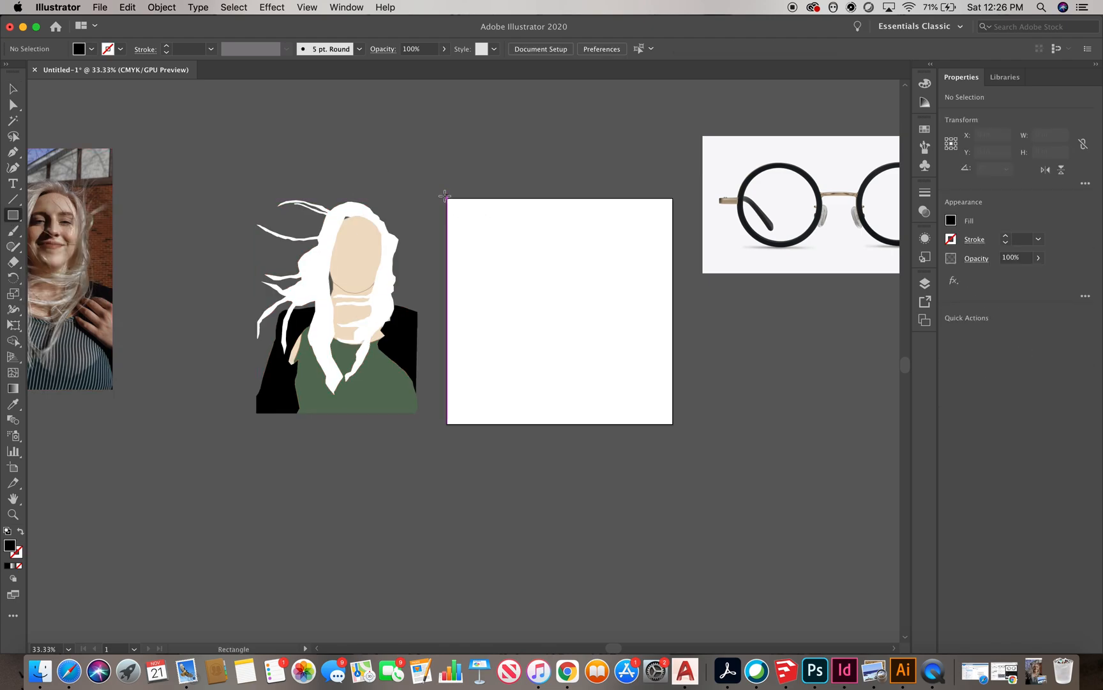
{"action": "left_click_drag", "start_coordinate": [446, 197], "coordinate": [673, 424]}
{"action": "key", "text": "v"}
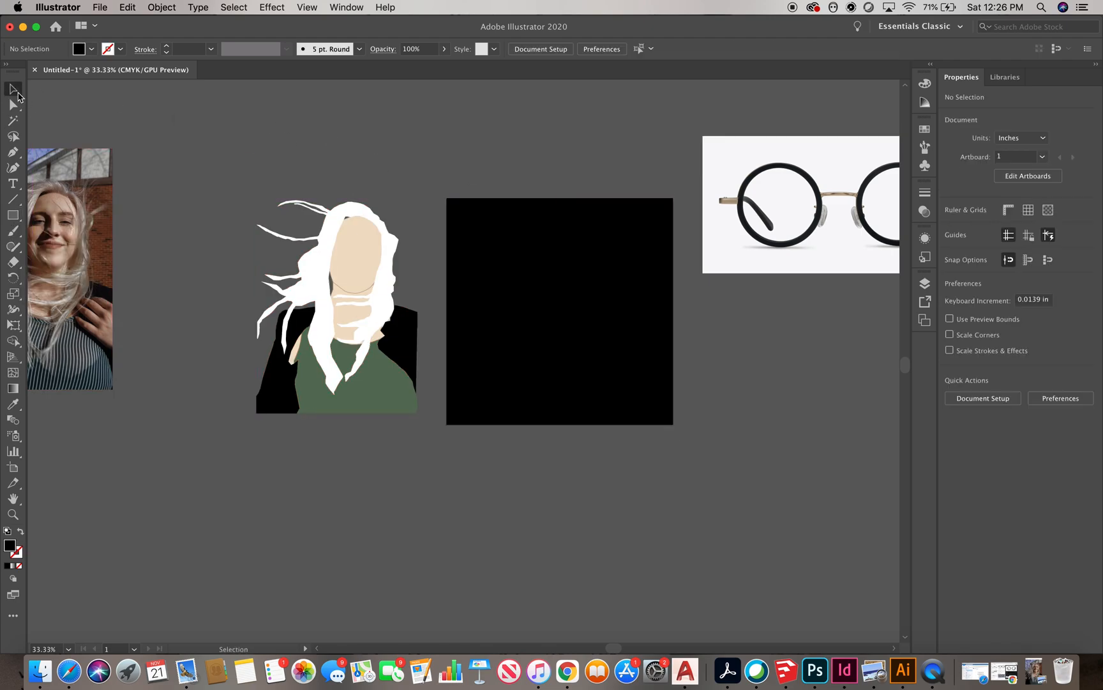
Give the rectangle a grey fill and set its opacity to 18%
{"action": "left_click", "coordinate": [91, 50]}
{"action": "double_click", "coordinate": [11, 545]}
{"action": "left_click", "coordinate": [193, 202]}
{"action": "left_click_drag", "start_coordinate": [13, 214], "coordinate": [16, 199]}
{"action": "left_click", "coordinate": [323, 122]}
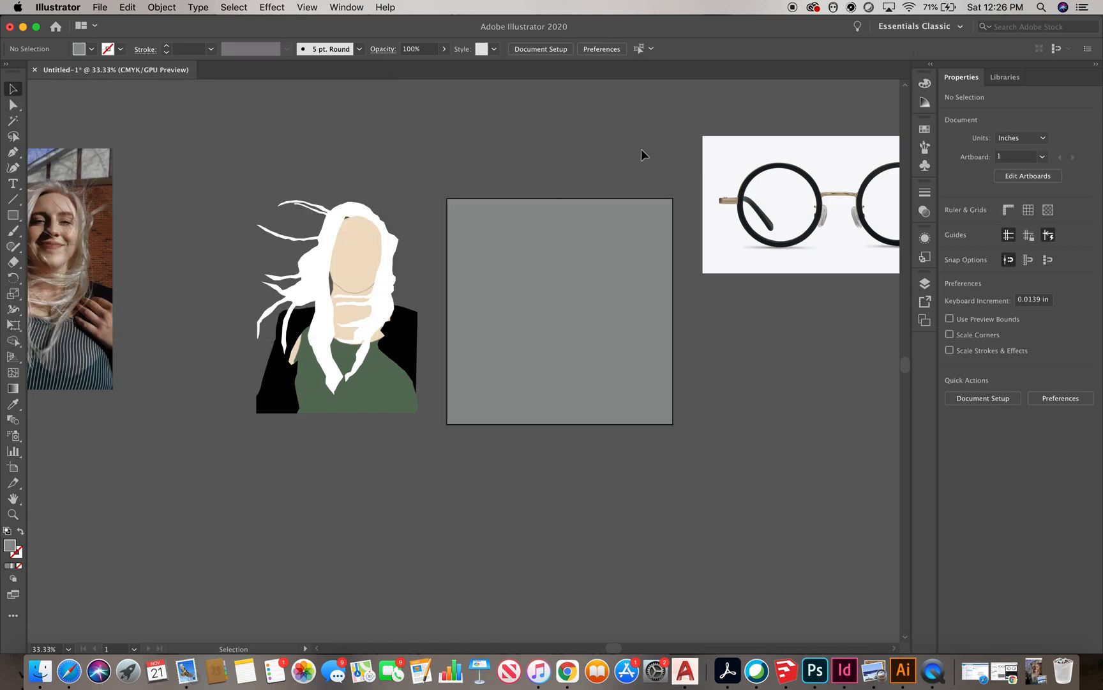
{"action": "left_click", "coordinate": [401, 65]}
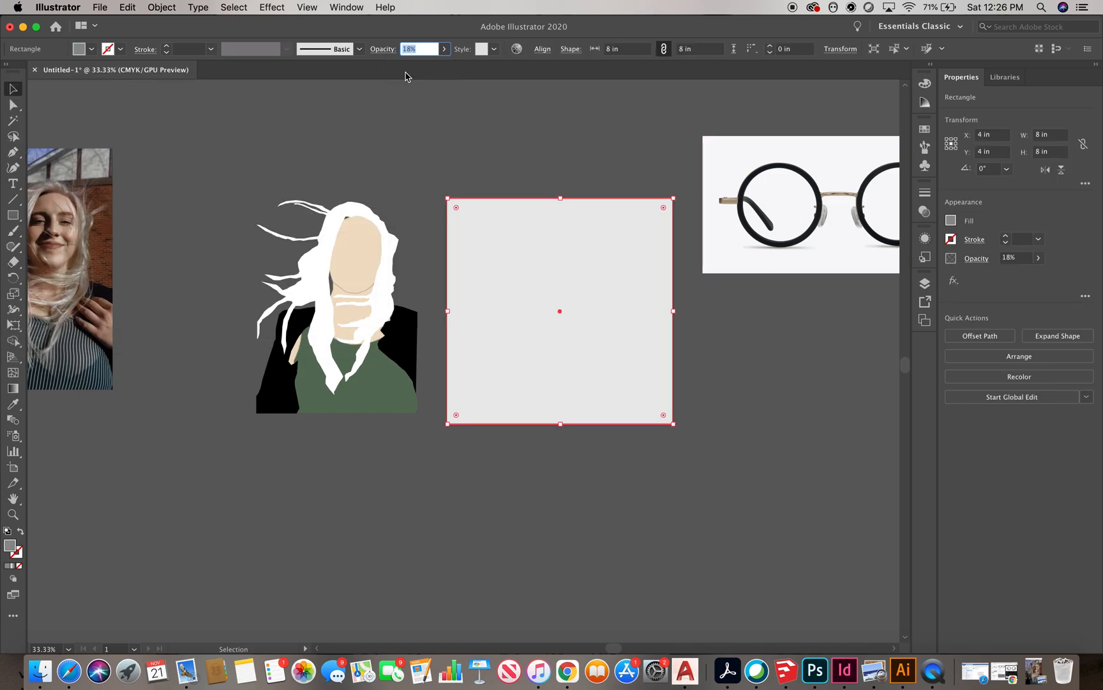
{"action": "left_click", "coordinate": [586, 158]}
{"action": "left_click_drag", "start_coordinate": [363, 258], "coordinate": [584, 265]}
{"action": "left_click", "coordinate": [834, 380]}
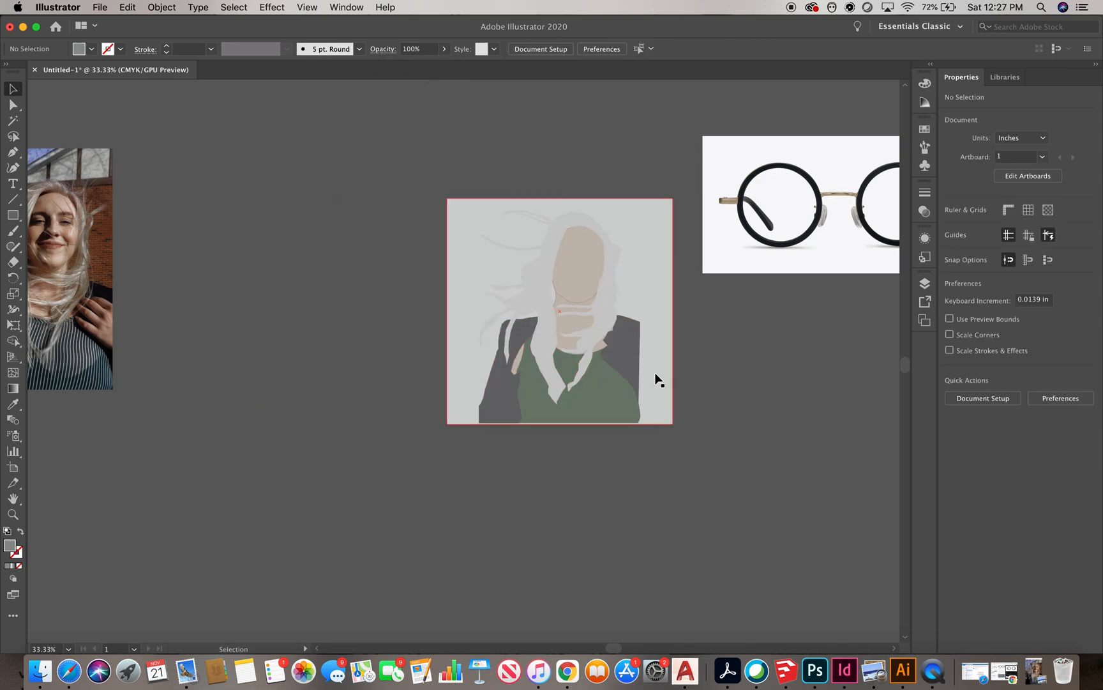
{"action": "key", "text": "super+z"}
Bring the illustration to the front and move it onto the grey square
{"action": "left_click", "coordinate": [161, 7]}
{"action": "mouse_move", "coordinate": [172, 34]}
{"action": "left_click", "coordinate": [357, 34]}
{"action": "left_click_drag", "start_coordinate": [395, 347], "coordinate": [622, 358]}
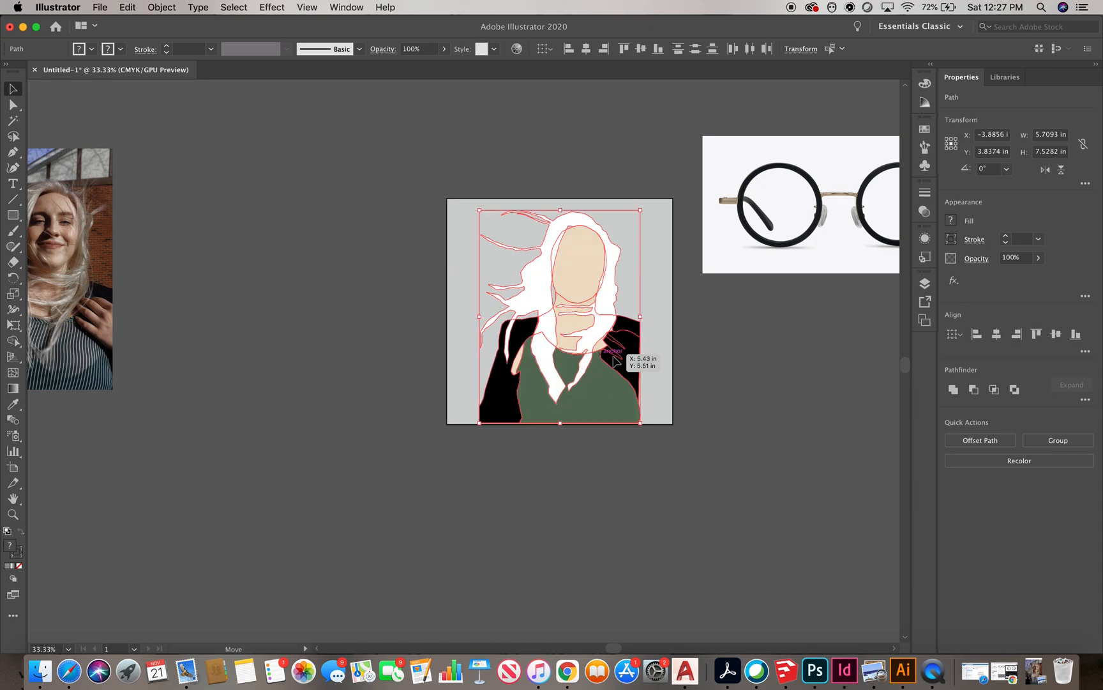
Send the grey background square behind the illustration
{"action": "left_click", "coordinate": [796, 352]}
{"action": "left_click", "coordinate": [661, 422]}
{"action": "left_click", "coordinate": [162, 7]}
{"action": "mouse_move", "coordinate": [192, 93]}
{"action": "left_click", "coordinate": [333, 106]}
{"action": "left_click", "coordinate": [162, 7]}
{"action": "left_click", "coordinate": [519, 183]}
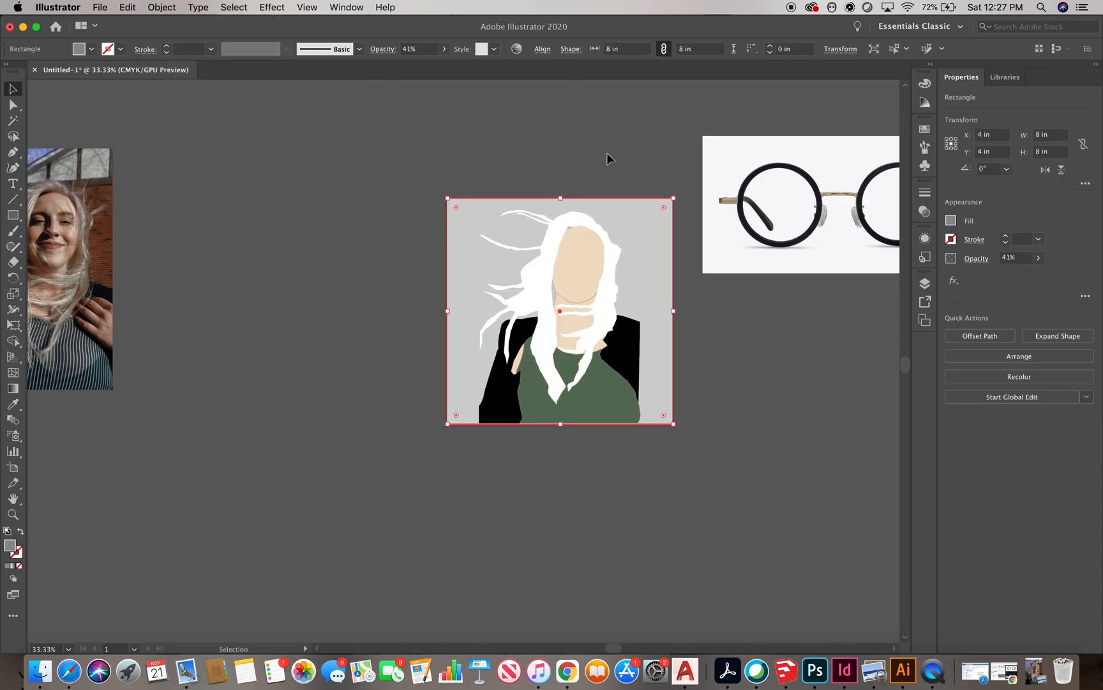
Lock the grey background square
{"action": "left_click", "coordinate": [161, 7]}
{"action": "mouse_move", "coordinate": [192, 94]}
{"action": "left_click", "coordinate": [304, 93]}
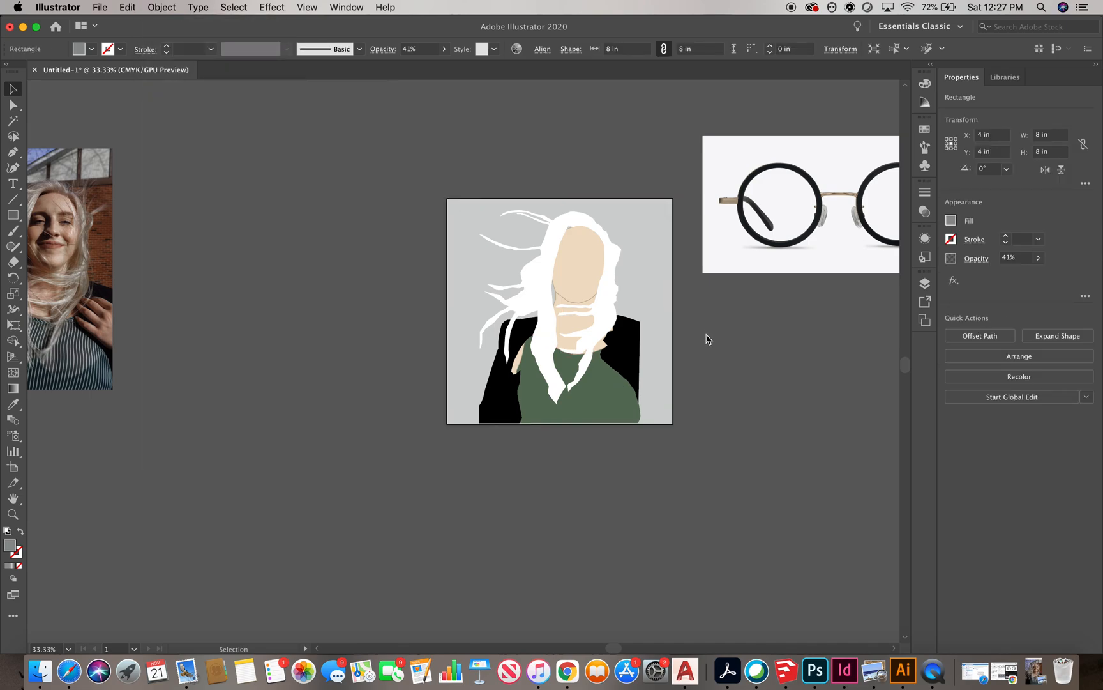
{"action": "left_click_drag", "start_coordinate": [491, 224], "coordinate": [490, 222]}
{"action": "scroll", "coordinate": [671, 377], "scroll_direction": "up", "scroll_amount": 1}
{"action": "left_click_drag", "start_coordinate": [607, 365], "coordinate": [659, 365]}
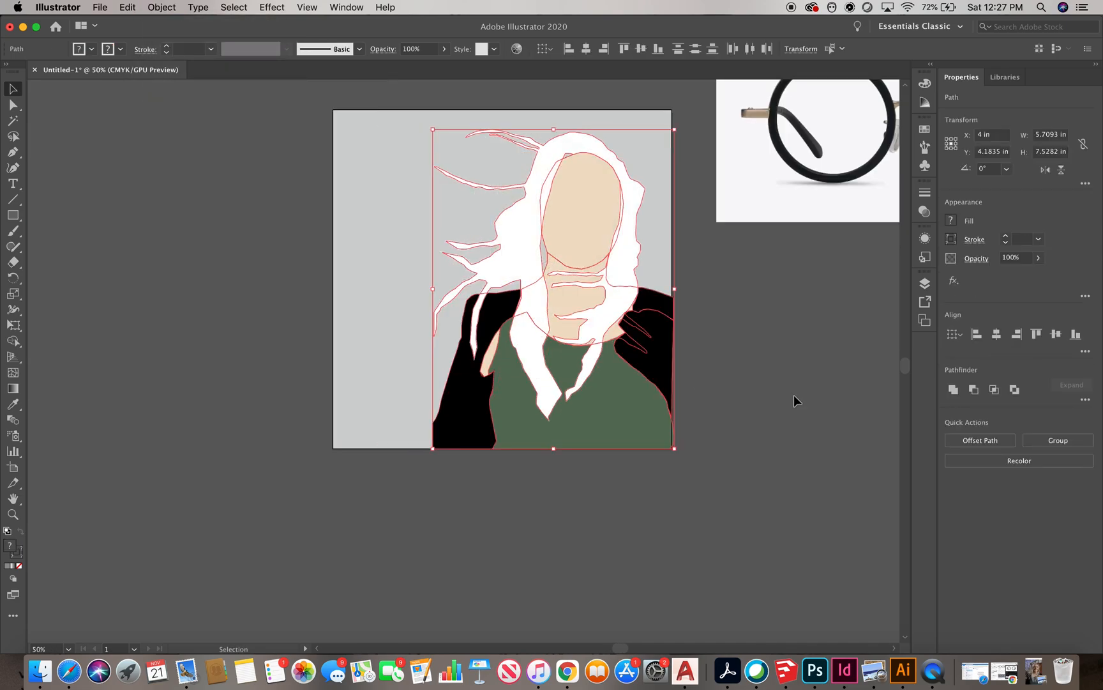
{"action": "left_click", "coordinate": [695, 376]}
Try tracing the glasses photo with the Sketched Art Image Trace preset
{"action": "scroll", "coordinate": [585, 504], "scroll_direction": "down", "scroll_amount": 1}
{"action": "scroll", "coordinate": [504, 230], "scroll_direction": "down", "scroll_amount": 1}
{"action": "scroll", "coordinate": [428, 253], "scroll_direction": "down", "scroll_amount": 1}
{"action": "left_click", "coordinate": [632, 255]}
{"action": "left_click", "coordinate": [350, 51]}
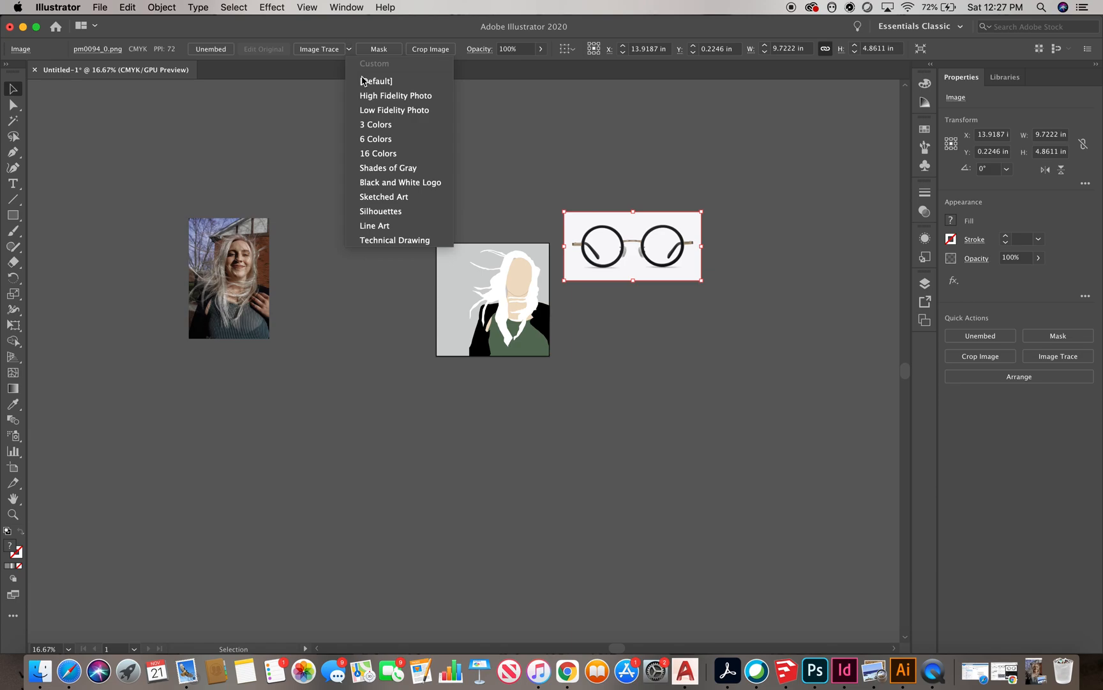
{"action": "left_click", "coordinate": [390, 197]}
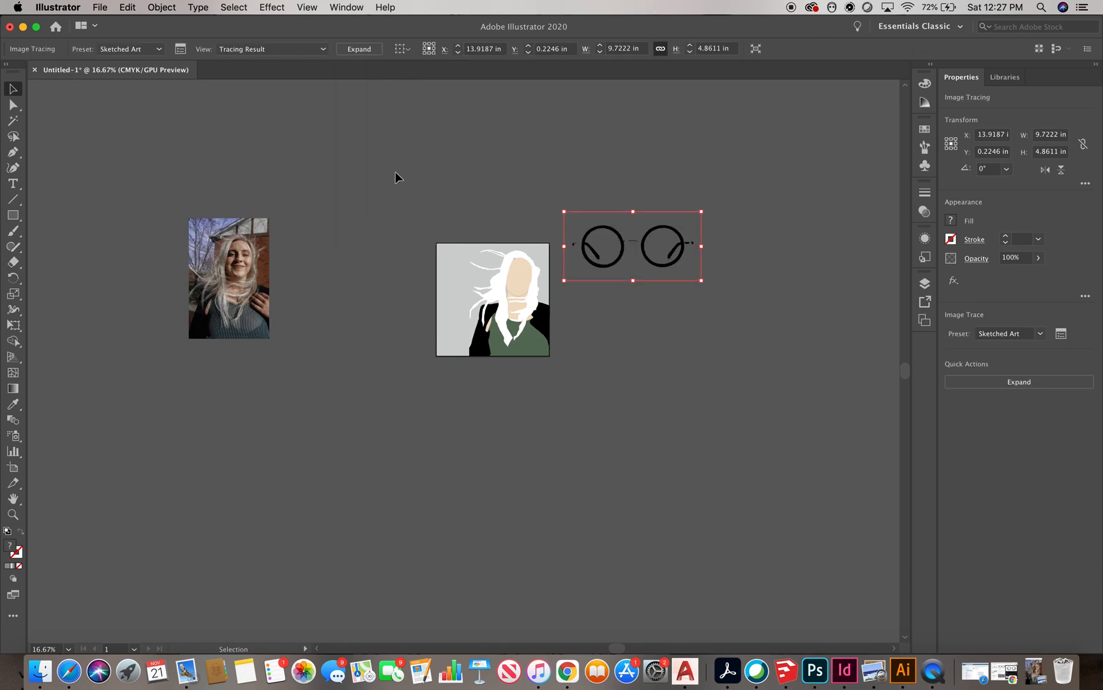
{"action": "key", "text": "super+z"}
{"action": "left_click", "coordinate": [773, 256]}
{"action": "scroll", "coordinate": [651, 273], "scroll_direction": "up", "scroll_amount": 3}
{"action": "key", "text": "super+z"}
{"action": "key", "text": "shift+super+z"}
{"action": "key", "text": "shift+super+z"}
{"action": "key", "text": "super+z"}
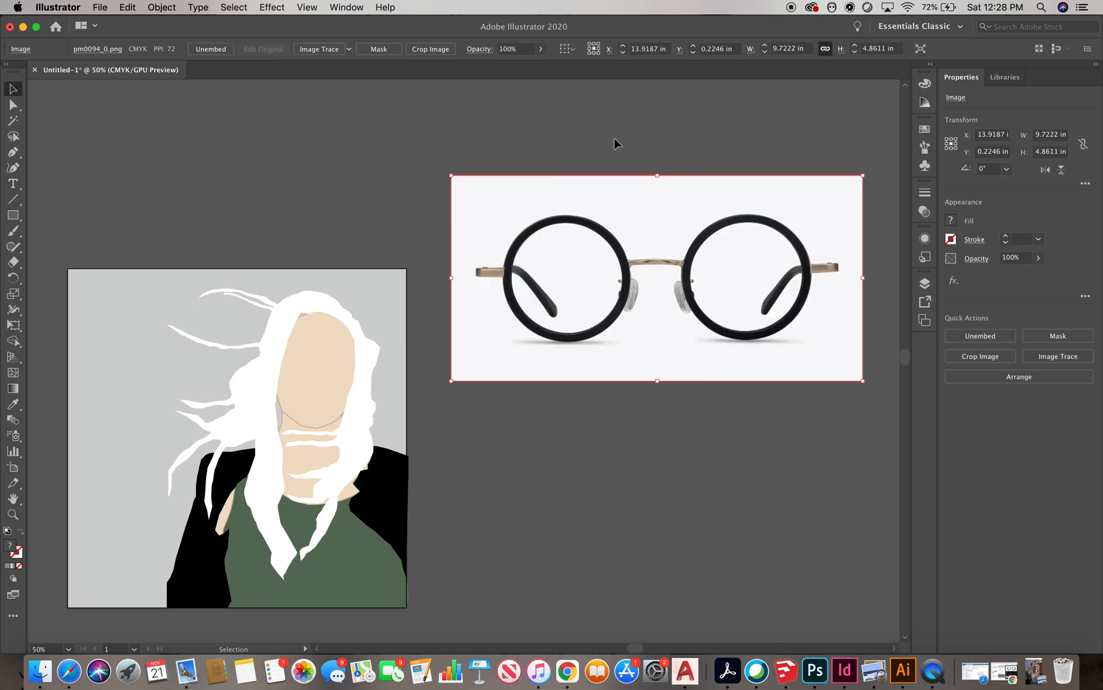
Lock the glasses reference photo
{"action": "left_click", "coordinate": [164, 11]}
{"action": "mouse_move", "coordinate": [172, 94]}
{"action": "left_click", "coordinate": [321, 94]}
Draw a circle about 3 in wide over the left lens with no fill and a black stroke
{"action": "left_click_drag", "start_coordinate": [13, 216], "coordinate": [75, 246]}
{"action": "scroll", "coordinate": [641, 278], "scroll_direction": "up", "scroll_amount": 1}
{"action": "left_click_drag", "start_coordinate": [527, 229], "coordinate": [638, 340]}
{"action": "left_click", "coordinate": [13, 89]}
{"action": "mouse_move", "coordinate": [544, 247]}
{"action": "left_mouse_down"}
{"action": "mouse_move", "coordinate": [505, 230]}
{"action": "mouse_move", "coordinate": [524, 238]}
{"action": "left_mouse_up"}
{"action": "left_click_drag", "start_coordinate": [617, 204], "coordinate": [625, 194]}
{"action": "left_click_drag", "start_coordinate": [469, 351], "coordinate": [458, 361]}
{"action": "left_click_drag", "start_coordinate": [625, 194], "coordinate": [626, 193]}
{"action": "left_click", "coordinate": [91, 51]}
{"action": "left_click", "coordinate": [7, 73]}
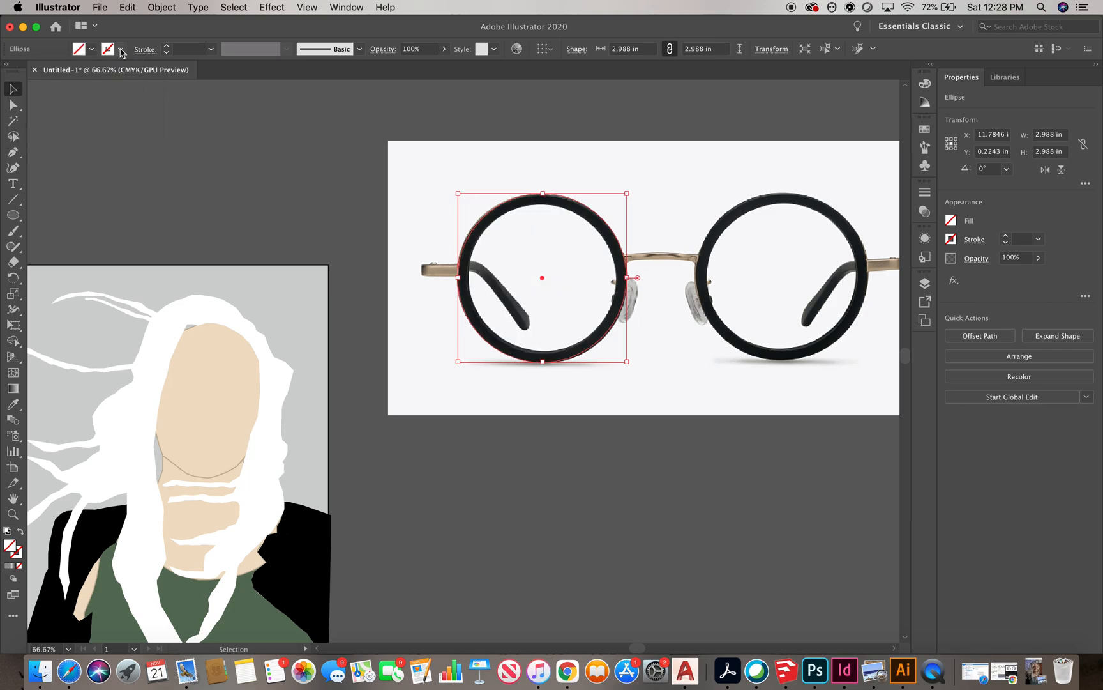
{"action": "left_click", "coordinate": [119, 50]}
{"action": "left_click", "coordinate": [36, 72]}
Paste a copy of the lens circle and resize it into the inner edge of the left rim
{"action": "left_click", "coordinate": [618, 218]}
{"action": "left_click", "coordinate": [607, 223]}
{"action": "key", "text": "super+c"}
{"action": "key", "text": "super+v"}
{"action": "left_click_drag", "start_coordinate": [548, 277], "coordinate": [529, 295]}
{"action": "left_click_drag", "start_coordinate": [521, 409], "coordinate": [609, 311]}
{"action": "left_click_drag", "start_coordinate": [593, 321], "coordinate": [629, 351]}
Copy the lens rings over the right lens
{"action": "key", "text": "super+c"}
{"action": "key", "text": "super+v"}
{"action": "left_click_drag", "start_coordinate": [549, 361], "coordinate": [867, 277]}
Draw rounded rectangles about 0.7 by 0.19 in over both temple hinges
{"action": "left_click", "coordinate": [696, 147]}
{"action": "scroll", "coordinate": [256, 294], "scroll_direction": "down", "scroll_amount": 1}
{"action": "key", "text": "p"}
{"action": "scroll", "coordinate": [744, 270], "scroll_direction": "up", "scroll_amount": 2}
{"action": "left_click_drag", "start_coordinate": [13, 216], "coordinate": [66, 230]}
{"action": "left_click_drag", "start_coordinate": [690, 271], "coordinate": [744, 289]}
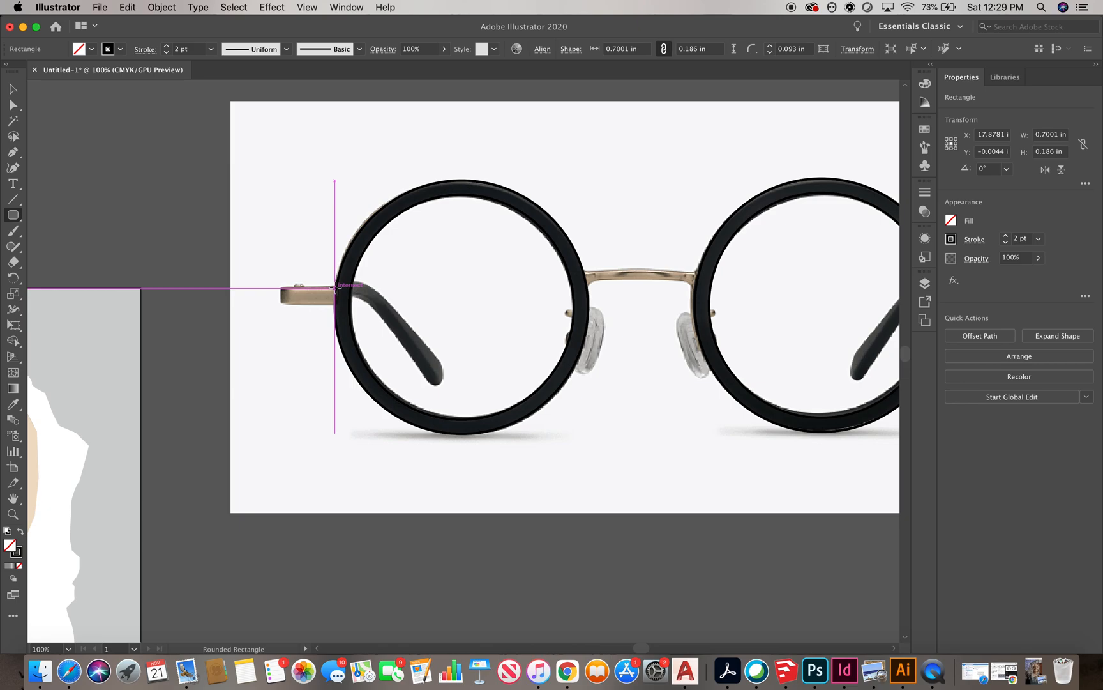
{"action": "left_click_drag", "start_coordinate": [334, 288], "coordinate": [281, 304]}
{"action": "scroll", "coordinate": [473, 308], "scroll_direction": "down", "scroll_amount": 1}
{"action": "scroll", "coordinate": [610, 272], "scroll_direction": "up", "scroll_amount": 1}
Trace the bridge between the lenses as a closed shape with the Pen tool
{"action": "key", "text": "p"}
{"action": "scroll", "coordinate": [555, 270], "scroll_direction": "up", "scroll_amount": 1}
{"action": "left_click", "coordinate": [492, 298]}
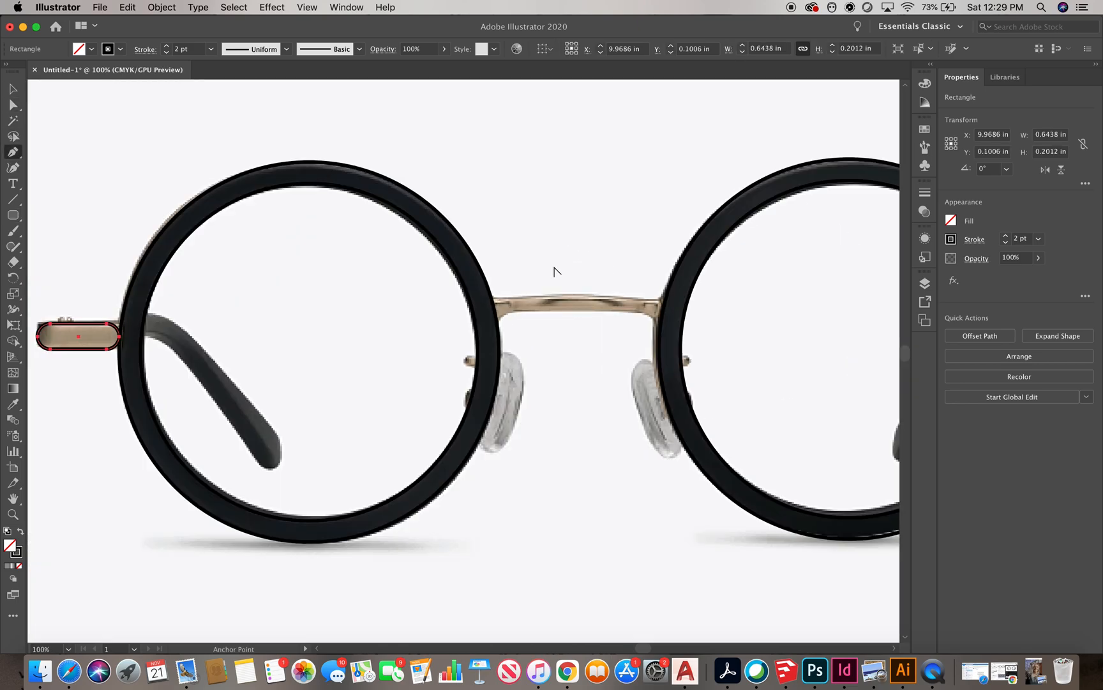
{"action": "left_click", "coordinate": [514, 298]}
{"action": "left_click", "coordinate": [558, 296]}
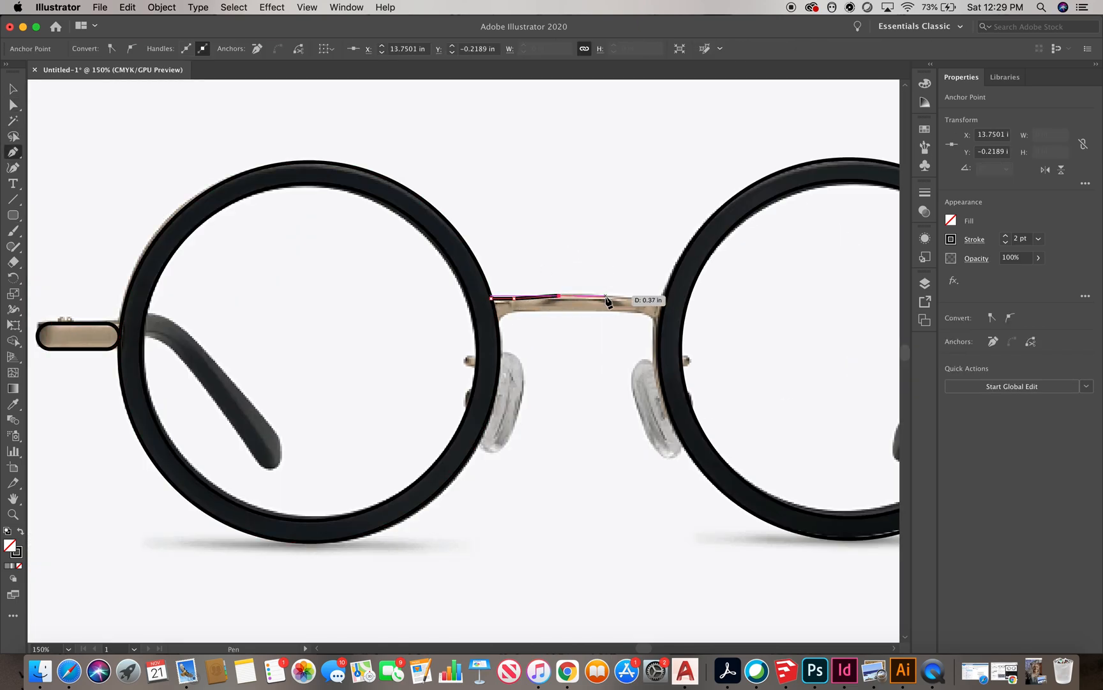
{"action": "left_click", "coordinate": [664, 300]}
{"action": "left_click", "coordinate": [662, 312]}
{"action": "left_click", "coordinate": [659, 323]}
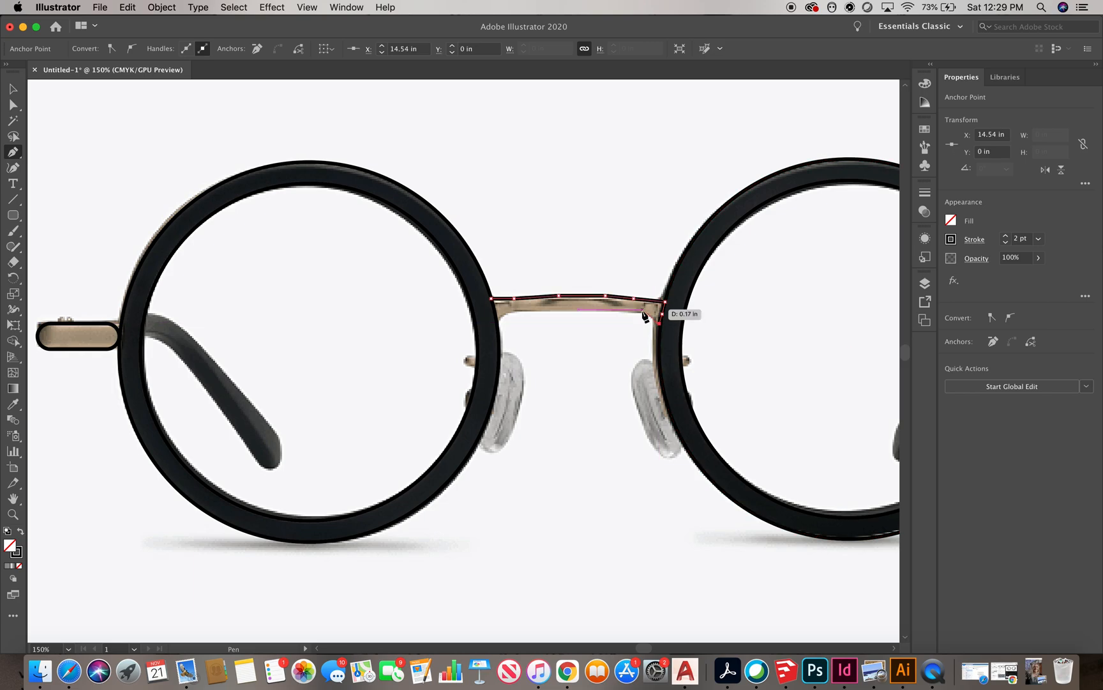
{"action": "left_click", "coordinate": [511, 310]}
{"action": "left_click", "coordinate": [492, 299]}
Move the traced glasses shapes below the reference photo
{"action": "left_click", "coordinate": [13, 89]}
{"action": "left_click", "coordinate": [540, 242]}
{"action": "scroll", "coordinate": [536, 238], "scroll_direction": "down", "scroll_amount": 3}
{"action": "left_click_drag", "start_coordinate": [744, 342], "coordinate": [367, 224]}
{"action": "scroll", "coordinate": [541, 191], "scroll_direction": "down", "scroll_amount": 1}
{"action": "left_click_drag", "start_coordinate": [658, 242], "coordinate": [654, 381]}
{"action": "left_click", "coordinate": [566, 462]}
{"action": "scroll", "coordinate": [503, 458], "scroll_direction": "up", "scroll_amount": 1}
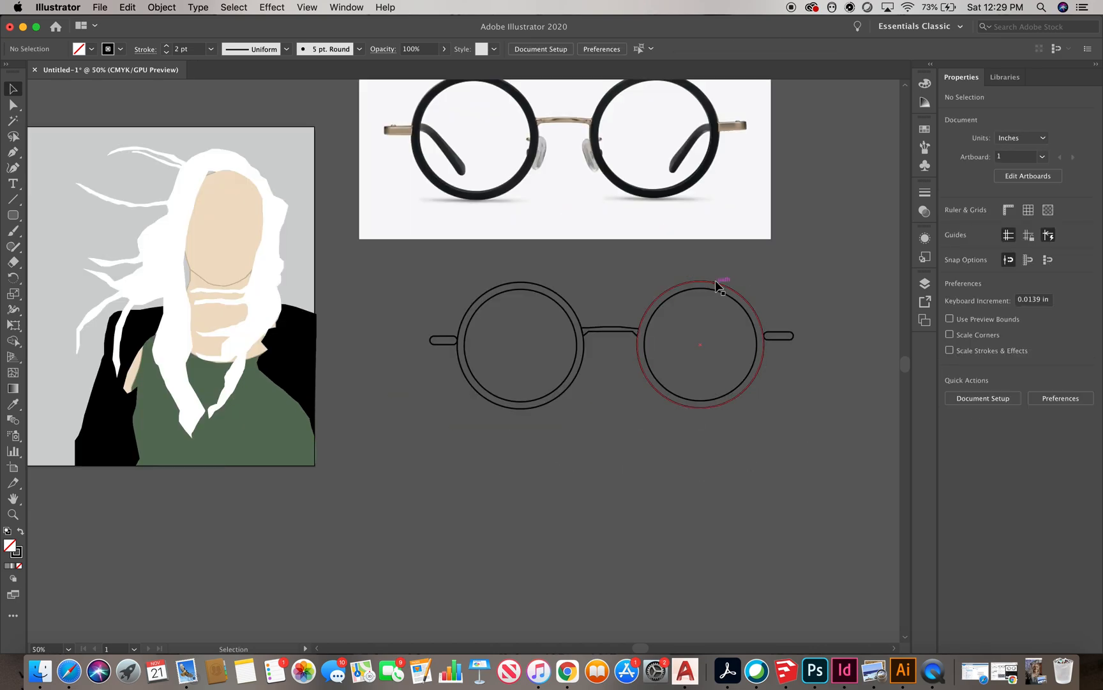
Select all glasses shapes and make them a Live Paint group
{"action": "left_click_drag", "start_coordinate": [778, 471], "coordinate": [389, 277]}
{"action": "left_click", "coordinate": [162, 7]}
{"action": "mouse_move", "coordinate": [187, 374]}
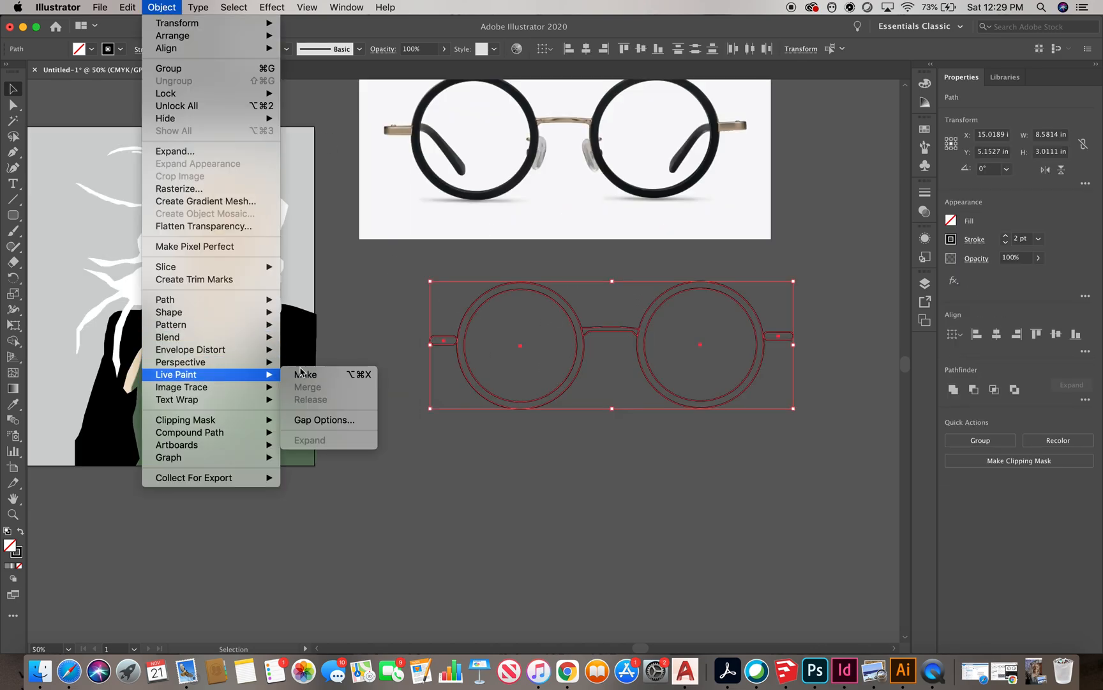
{"action": "left_click", "coordinate": [302, 375]}
Fill the rims, bridge and hinges of the glasses with black using Live Paint
{"action": "left_click", "coordinate": [91, 49]}
{"action": "left_click", "coordinate": [39, 66]}
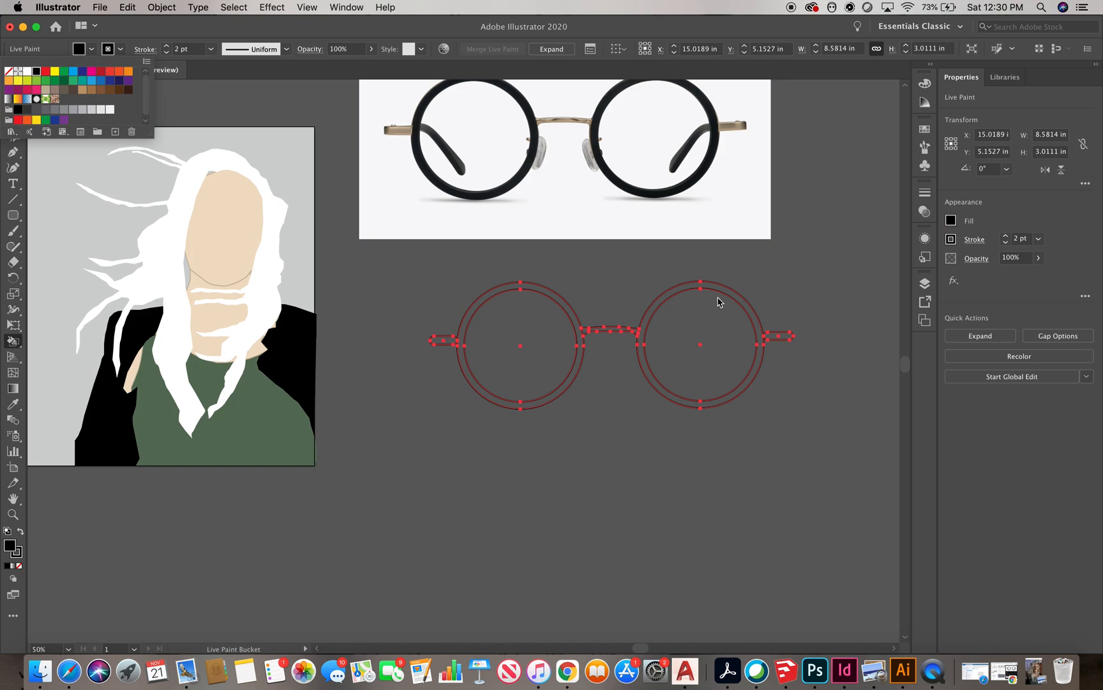
{"action": "left_click", "coordinate": [719, 289]}
{"action": "left_click", "coordinate": [562, 304]}
{"action": "left_click", "coordinate": [805, 258]}
{"action": "left_click", "coordinate": [777, 341]}
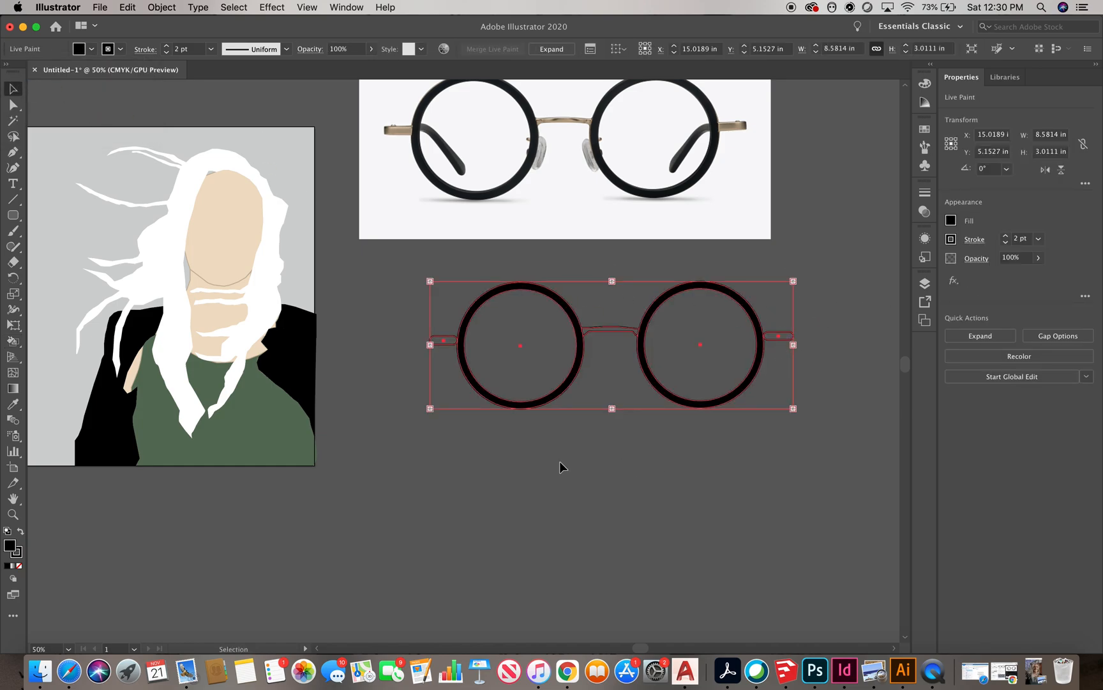
{"action": "left_click", "coordinate": [91, 49]}
{"action": "left_click", "coordinate": [73, 109]}
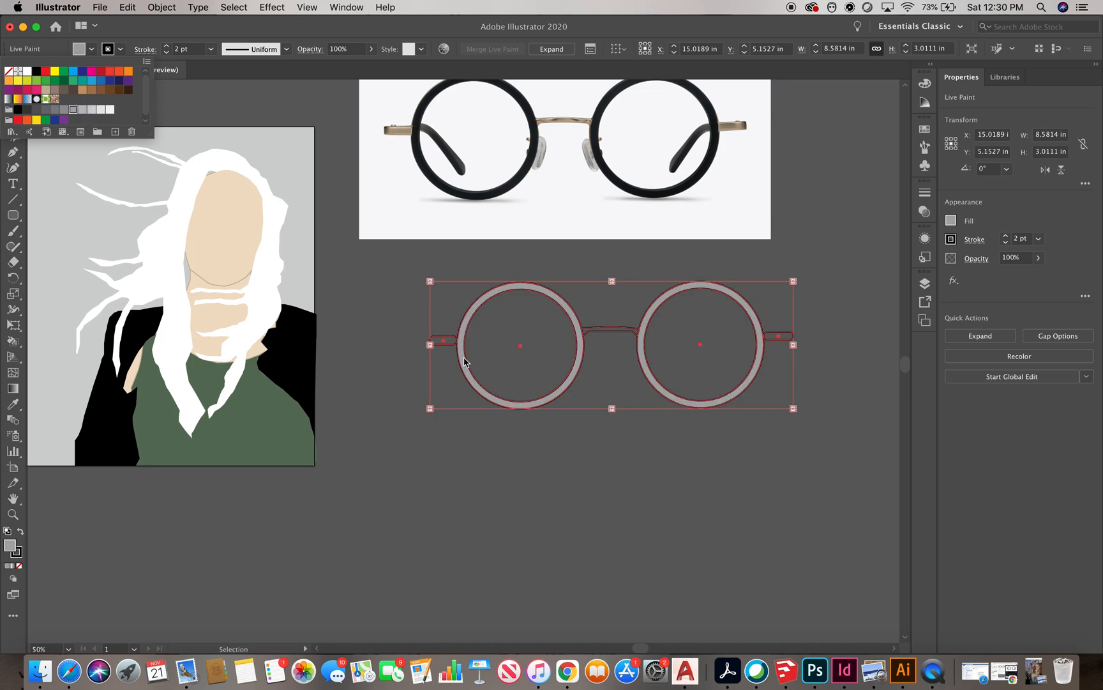
{"action": "left_click", "coordinate": [35, 71]}
{"action": "left_click", "coordinate": [830, 241]}
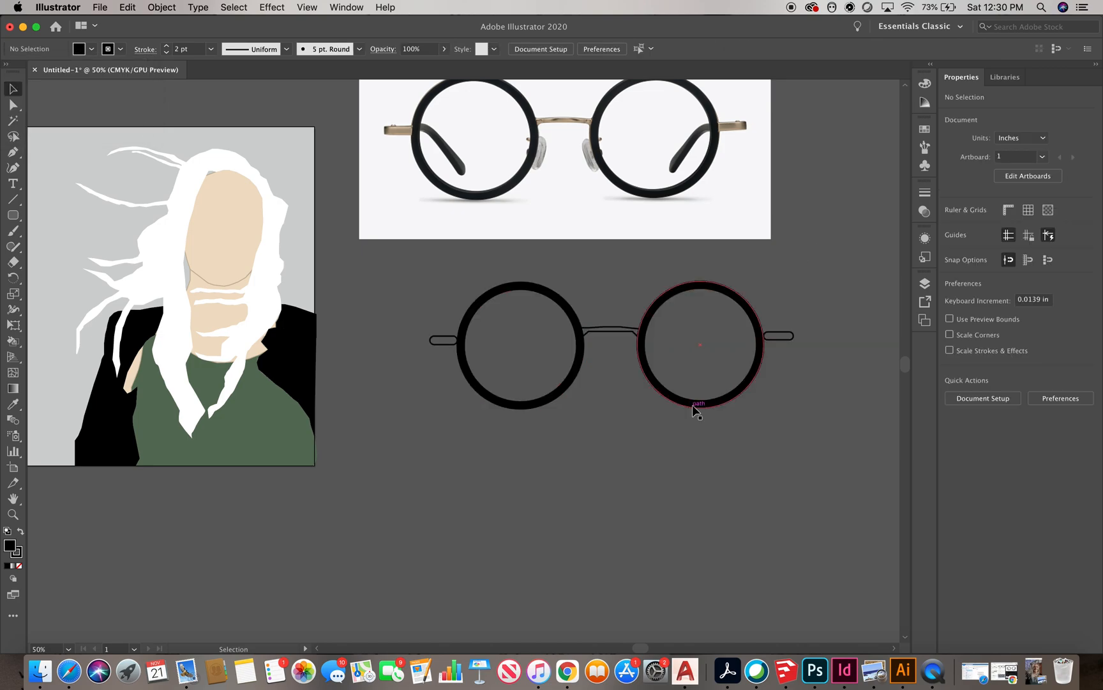
Move the glasses onto the portrait's face and scale them to about 2.04 in wide
{"action": "left_click", "coordinate": [695, 404]}
{"action": "scroll", "coordinate": [837, 445], "scroll_direction": "down", "scroll_amount": 1}
{"action": "left_click_drag", "start_coordinate": [808, 336], "coordinate": [615, 409]}
{"action": "left_click_drag", "start_coordinate": [448, 299], "coordinate": [440, 301]}
{"action": "scroll", "coordinate": [415, 266], "scroll_direction": "up", "scroll_amount": 2}
{"action": "left_click_drag", "start_coordinate": [534, 304], "coordinate": [527, 332]}
{"action": "scroll", "coordinate": [415, 315], "scroll_direction": "up", "scroll_amount": 2}
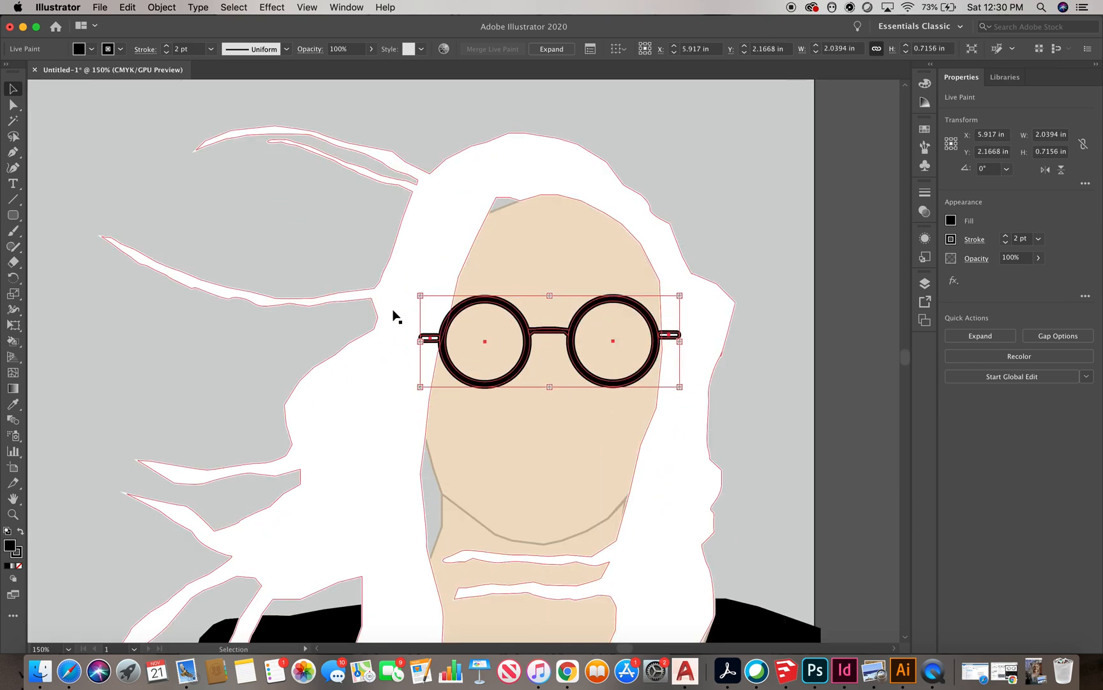
Bring the glasses to the front above the hair
{"action": "scroll", "coordinate": [396, 311], "scroll_direction": "down", "scroll_amount": 3}
{"action": "left_click", "coordinate": [732, 476]}
{"action": "scroll", "coordinate": [449, 191], "scroll_direction": "down", "scroll_amount": 1}
{"action": "scroll", "coordinate": [446, 239], "scroll_direction": "up", "scroll_amount": 1}
{"action": "left_click", "coordinate": [498, 308]}
{"action": "left_click", "coordinate": [162, 8]}
{"action": "mouse_move", "coordinate": [174, 36]}
{"action": "left_click", "coordinate": [309, 36]}
{"action": "left_click", "coordinate": [632, 405]}
{"action": "scroll", "coordinate": [283, 381], "scroll_direction": "down", "scroll_amount": 2}
{"action": "scroll", "coordinate": [350, 325], "scroll_direction": "up", "scroll_amount": 4}
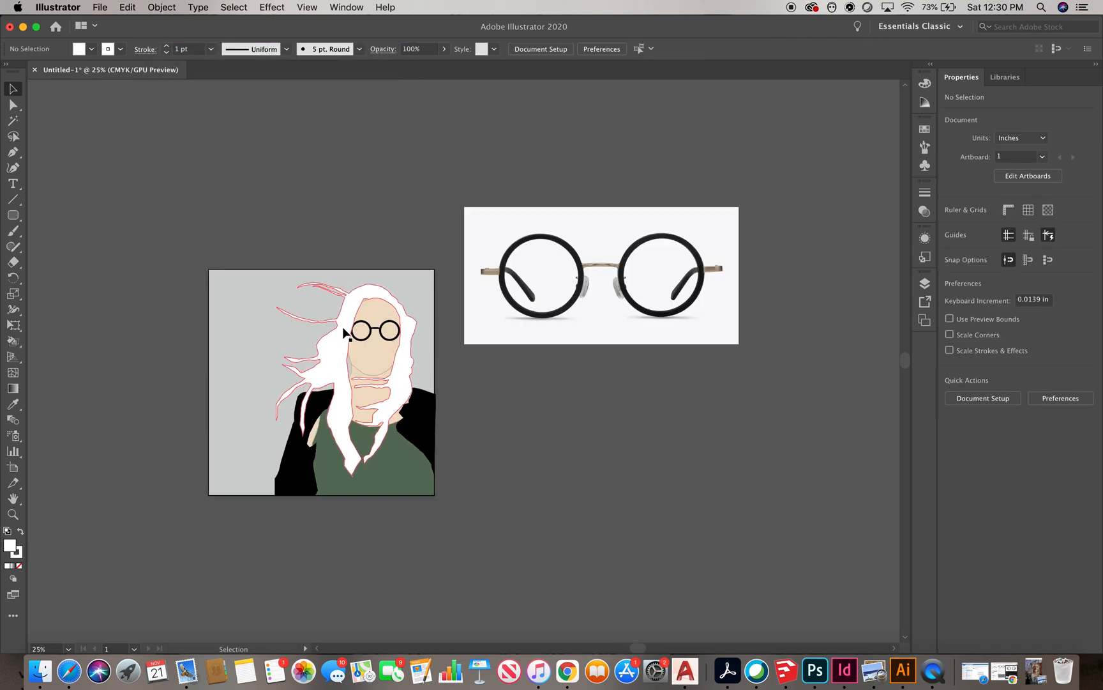
Paste a copy of the glasses beside the artwork
{"action": "left_click", "coordinate": [387, 318]}
{"action": "key", "text": "super+c"}
{"action": "left_click", "coordinate": [657, 257]}
{"action": "scroll", "coordinate": [457, 265], "scroll_direction": "down", "scroll_amount": 2}
{"action": "key", "text": "super+v"}
{"action": "left_click_drag", "start_coordinate": [494, 373], "coordinate": [730, 427]}
{"action": "scroll", "coordinate": [781, 444], "scroll_direction": "up", "scroll_amount": 3}
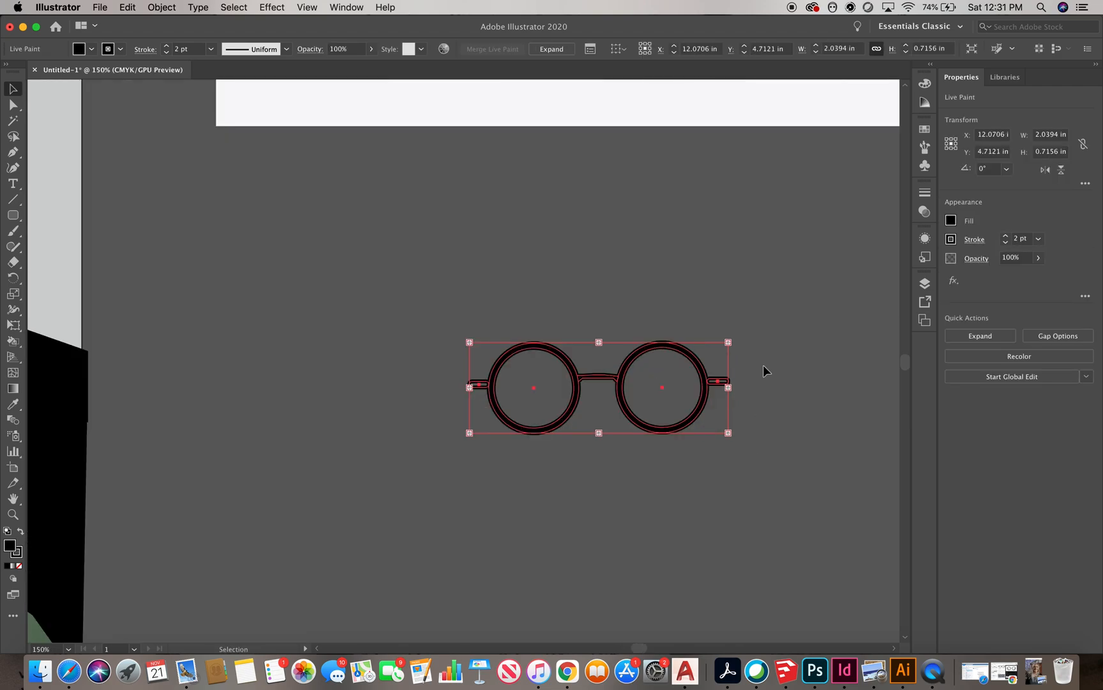
{"action": "left_click", "coordinate": [751, 379]}
{"action": "scroll", "coordinate": [609, 411], "scroll_direction": "up", "scroll_amount": 1}
{"action": "right_click", "coordinate": [560, 348]}
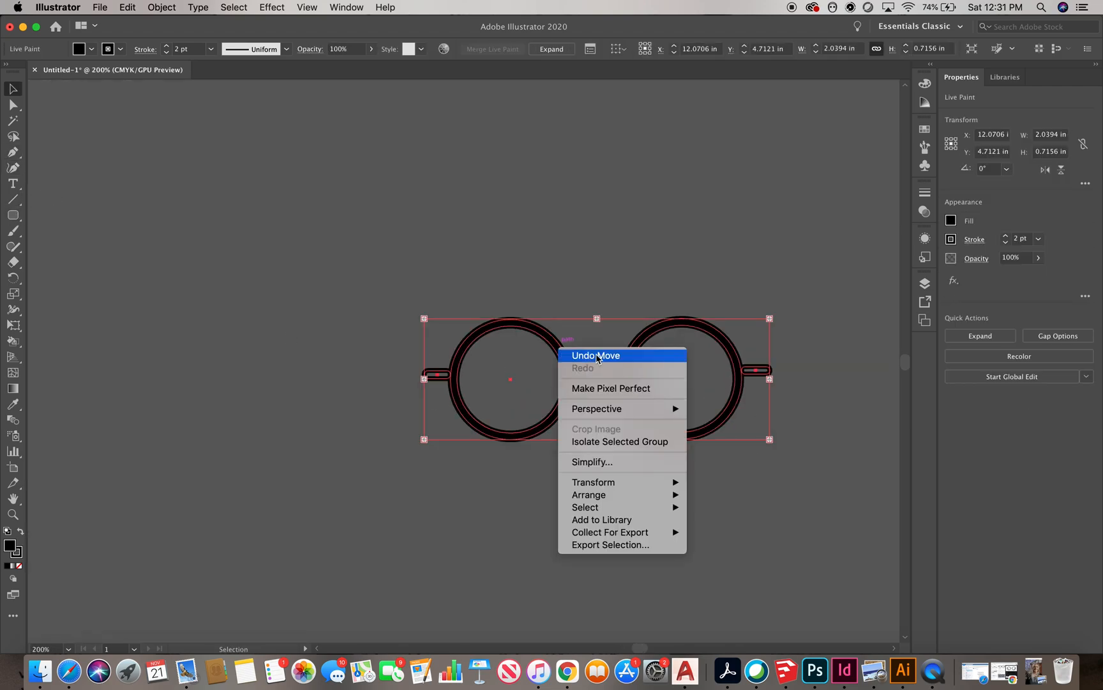
{"action": "left_click", "coordinate": [597, 356]}
Draw a black circle about 0.6 in wide above the glasses
{"action": "left_click_drag", "start_coordinate": [13, 215], "coordinate": [58, 247]}
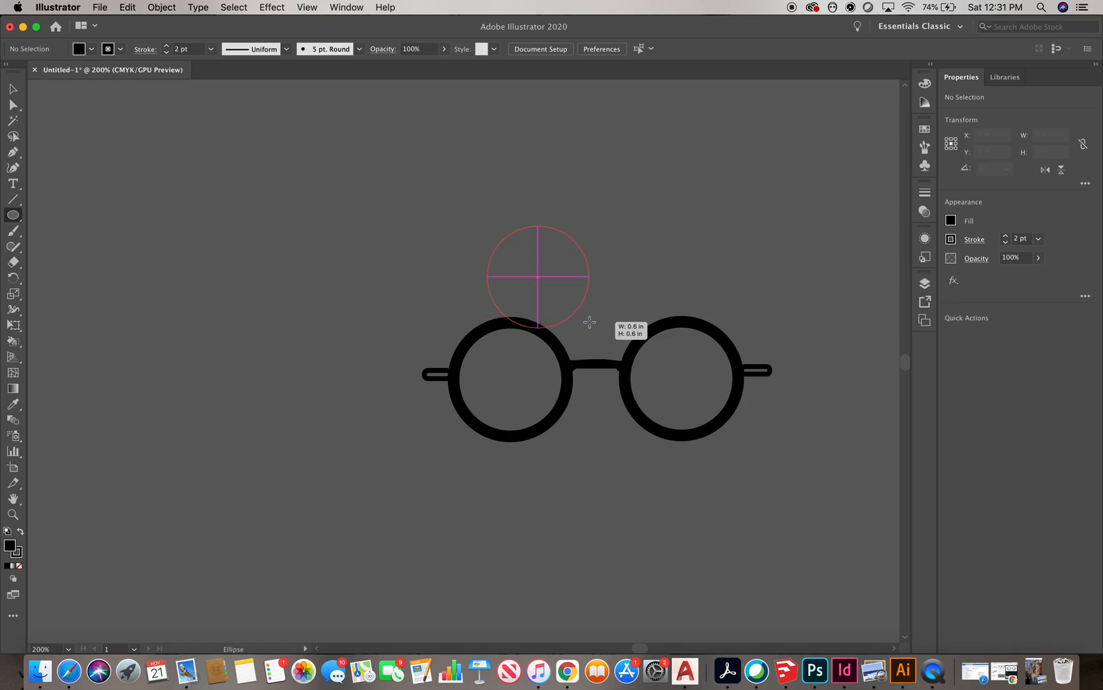
{"action": "left_click_drag", "start_coordinate": [589, 321], "coordinate": [589, 326]}
{"action": "key", "text": "v"}
{"action": "left_click_drag", "start_coordinate": [529, 360], "coordinate": [521, 199]}
{"action": "left_click", "coordinate": [604, 462]}
Delete the spare copy of the glasses
{"action": "key", "text": "super+minus"}
{"action": "left_click_drag", "start_coordinate": [749, 470], "coordinate": [414, 344]}
{"action": "key", "text": "Delete"}
Switch to Chrome and search Google Images for foggy forest
{"action": "left_click", "coordinate": [1012, 675]}
{"action": "double_click", "coordinate": [302, 101]}
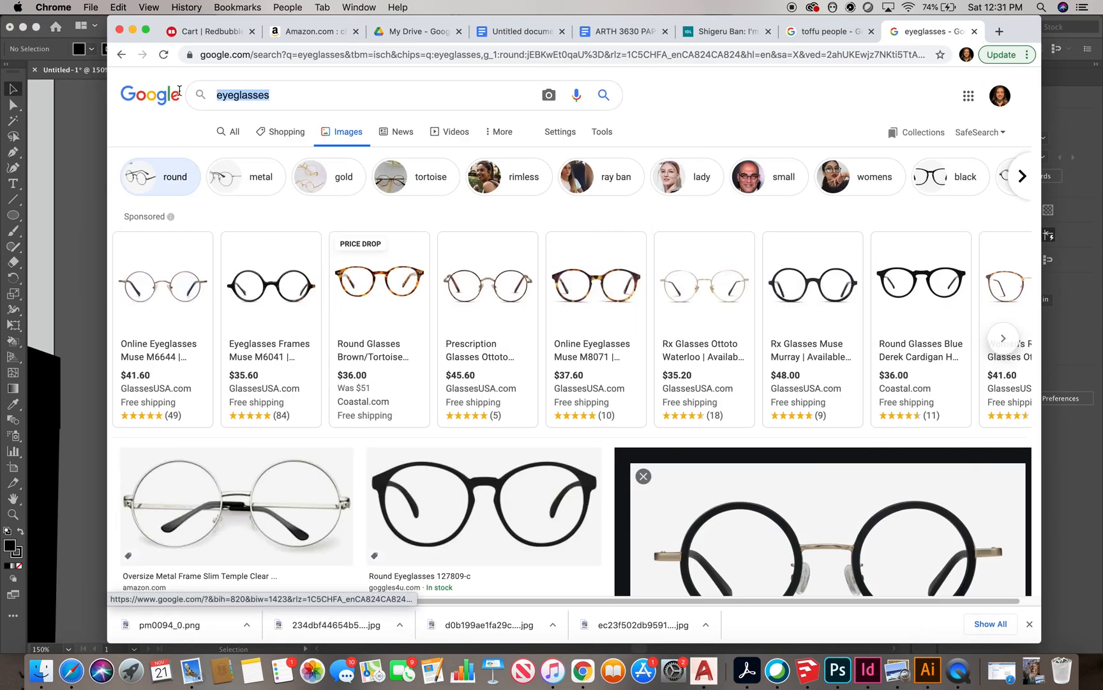
{"action": "type", "text": "foggy fores"}
{"action": "left_click", "coordinate": [302, 122]}
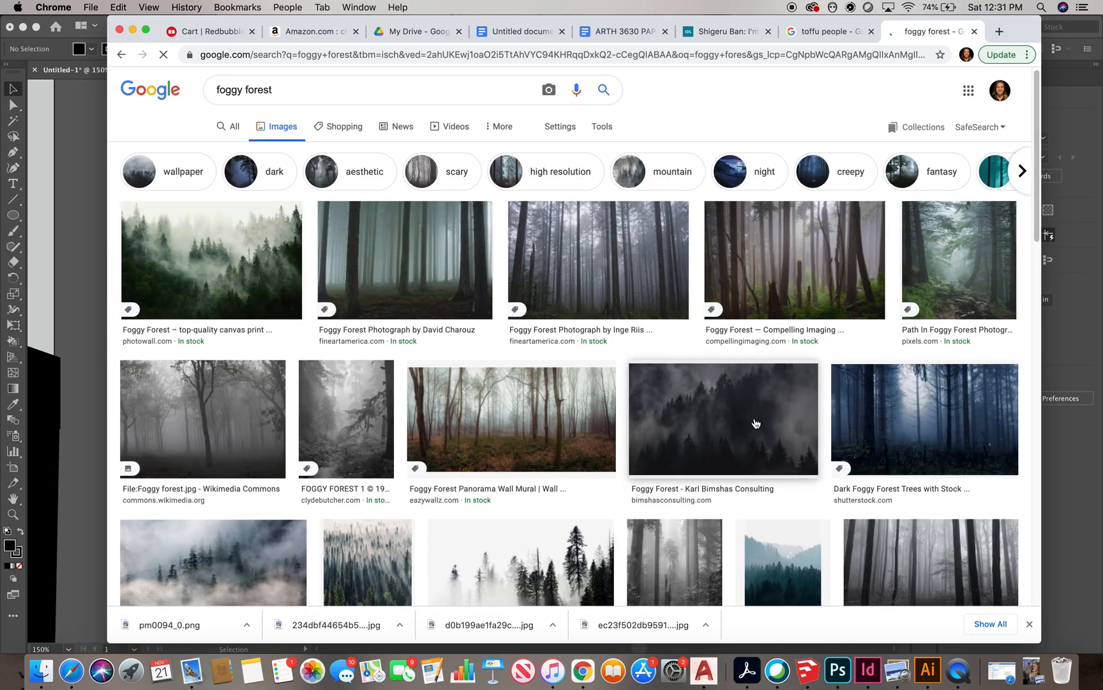
Save a misty pine forest image to Downloads as foggy-forest-4.jpg
{"action": "left_click", "coordinate": [200, 255]}
{"action": "right_click", "coordinate": [844, 286]}
{"action": "left_click", "coordinate": [892, 377]}
{"action": "key", "text": "Return"}
Return to Illustrator and place foggy-forest-4.jpg into the document
{"action": "left_click", "coordinate": [100, 18]}
{"action": "left_click", "coordinate": [99, 8]}
{"action": "left_click", "coordinate": [110, 203]}
{"action": "left_click", "coordinate": [430, 182]}
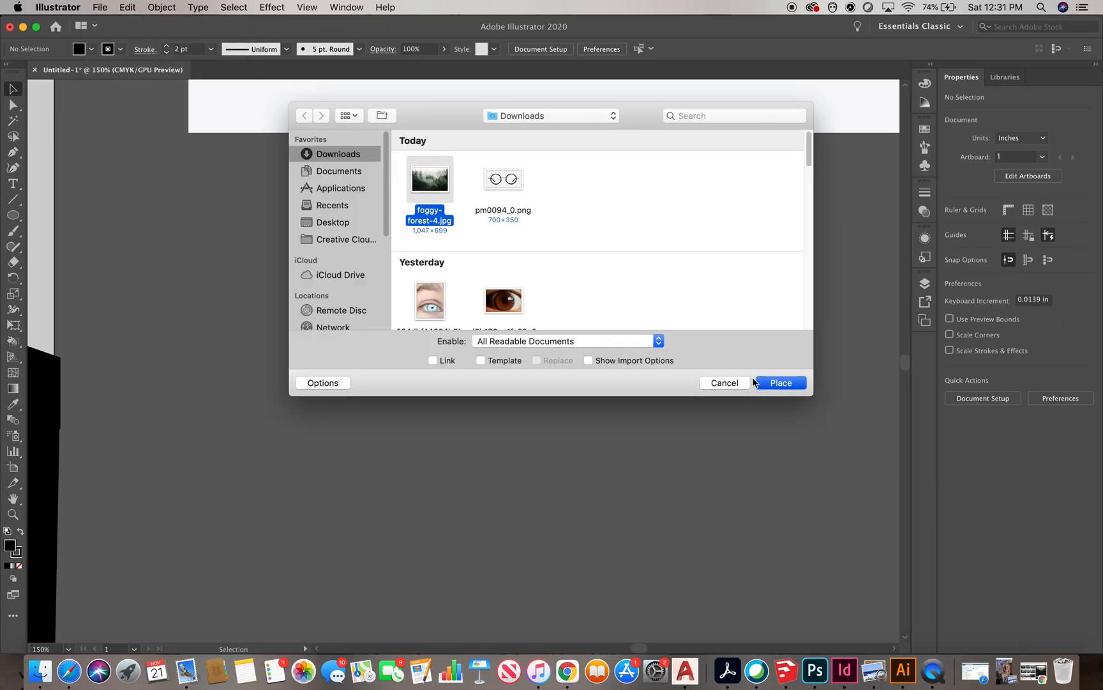
{"action": "left_click", "coordinate": [781, 383]}
Place the forest image at about 2.26 by 1.51 in below the glasses photo
{"action": "key", "text": "super+minus"}
{"action": "key", "text": "super+minus"}
{"action": "key", "text": "super+minus"}
{"action": "key", "text": "super+minus"}
{"action": "left_click", "coordinate": [446, 321]}
{"action": "left_click_drag", "start_coordinate": [809, 548], "coordinate": [509, 365]}
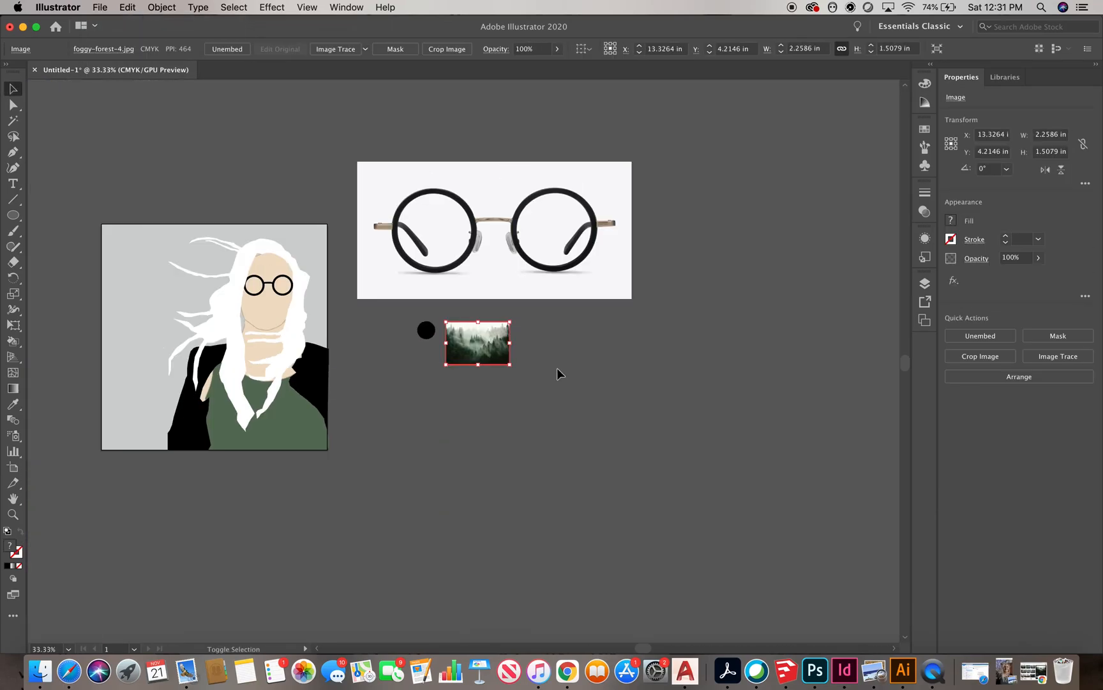
Clip the forest image into two round, lens-sized circles using the black circle as a clipping mask
{"action": "key", "text": "super+plus"}
{"action": "key", "text": "super+plus"}
{"action": "key", "text": "super+plus"}
{"action": "left_click", "coordinate": [406, 323]}
{"action": "left_click_drag", "start_coordinate": [426, 326], "coordinate": [484, 364], "text": "alt"}
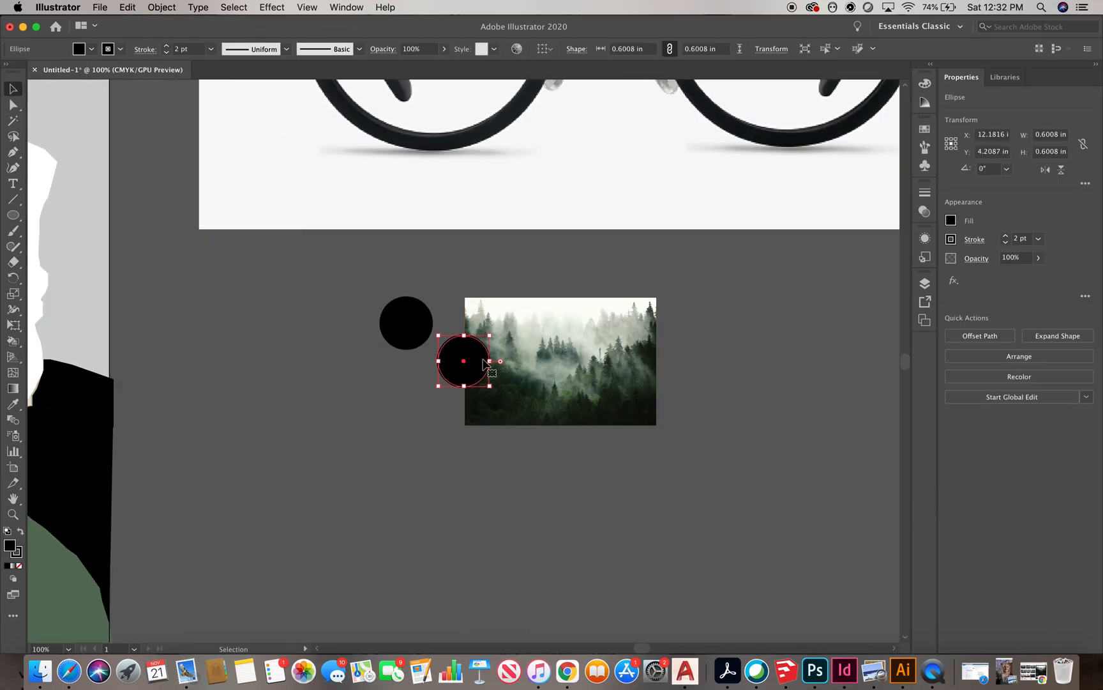
{"action": "left_click_drag", "start_coordinate": [633, 350], "coordinate": [637, 340]}
{"action": "left_click", "coordinate": [701, 340]}
{"action": "left_click", "coordinate": [410, 323]}
{"action": "left_click", "coordinate": [161, 7]}
{"action": "mouse_move", "coordinate": [187, 36]}
{"action": "left_click", "coordinate": [320, 37]}
{"action": "left_click", "coordinate": [739, 365]}
{"action": "left_click_drag", "start_coordinate": [415, 312], "coordinate": [537, 325]}
{"action": "left_click_drag", "start_coordinate": [732, 413], "coordinate": [509, 335]}
{"action": "key", "text": "super+c"}
{"action": "left_click", "coordinate": [417, 325]}
{"action": "key", "text": "super+v"}
{"action": "left_click_drag", "start_coordinate": [469, 391], "coordinate": [796, 388]}
{"action": "left_click", "coordinate": [538, 468]}
{"action": "left_click", "coordinate": [621, 348]}
{"action": "key", "text": "BackSpace"}
{"action": "left_click", "coordinate": [747, 334]}
{"action": "left_click_drag", "start_coordinate": [504, 343], "coordinate": [503, 341]}
{"action": "left_click", "coordinate": [1009, 412]}
{"action": "left_click_drag", "start_coordinate": [676, 521], "coordinate": [852, 357]}
{"action": "left_click", "coordinate": [991, 411]}
{"action": "left_click", "coordinate": [709, 442]}
Move the two round forest circles into the portrait's glasses lenses
{"action": "scroll", "coordinate": [721, 429], "scroll_direction": "down", "scroll_amount": 2}
{"action": "left_click_drag", "start_coordinate": [624, 380], "coordinate": [530, 377]}
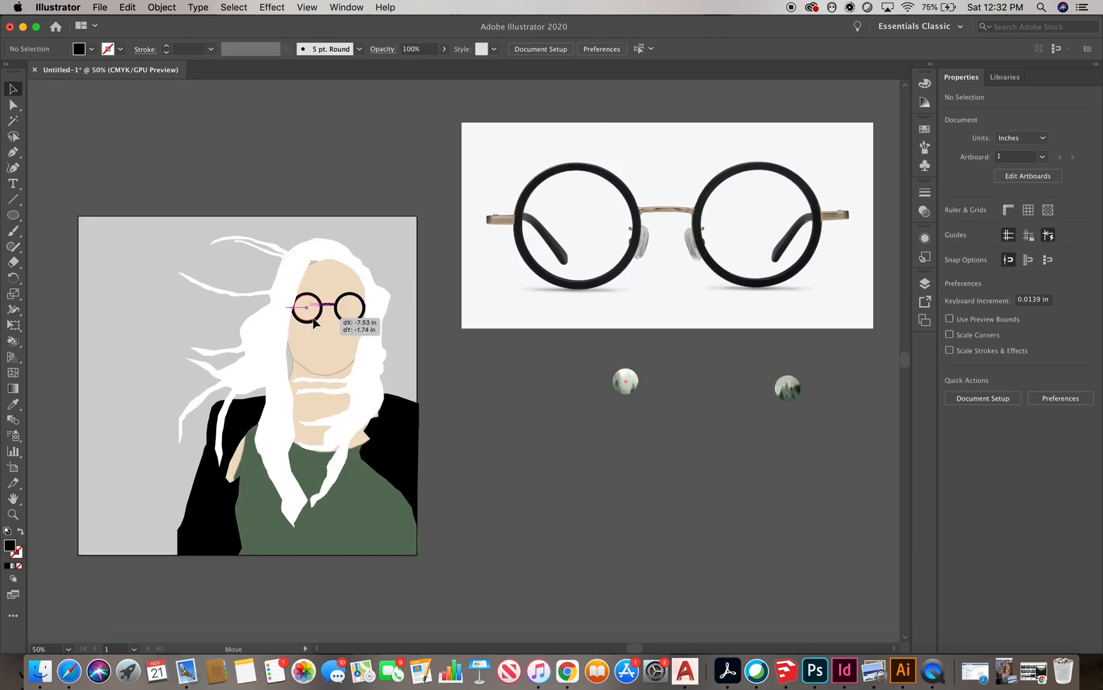
{"action": "left_click_drag", "start_coordinate": [313, 319], "coordinate": [312, 319]}
{"action": "scroll", "coordinate": [301, 299], "scroll_direction": "up", "scroll_amount": 4}
{"action": "scroll", "coordinate": [299, 281], "scroll_direction": "down", "scroll_amount": 3}
{"action": "left_click", "coordinate": [603, 414]}
{"action": "scroll", "coordinate": [387, 364], "scroll_direction": "down", "scroll_amount": 2}
{"action": "left_click_drag", "start_coordinate": [671, 387], "coordinate": [380, 333]}
{"action": "scroll", "coordinate": [367, 332], "scroll_direction": "up", "scroll_amount": 8}
{"action": "left_click_drag", "start_coordinate": [519, 312], "coordinate": [514, 305]}
{"action": "scroll", "coordinate": [510, 259], "scroll_direction": "down", "scroll_amount": 3}
{"action": "left_click", "coordinate": [844, 347]}
{"action": "scroll", "coordinate": [424, 240], "scroll_direction": "down", "scroll_amount": 3}
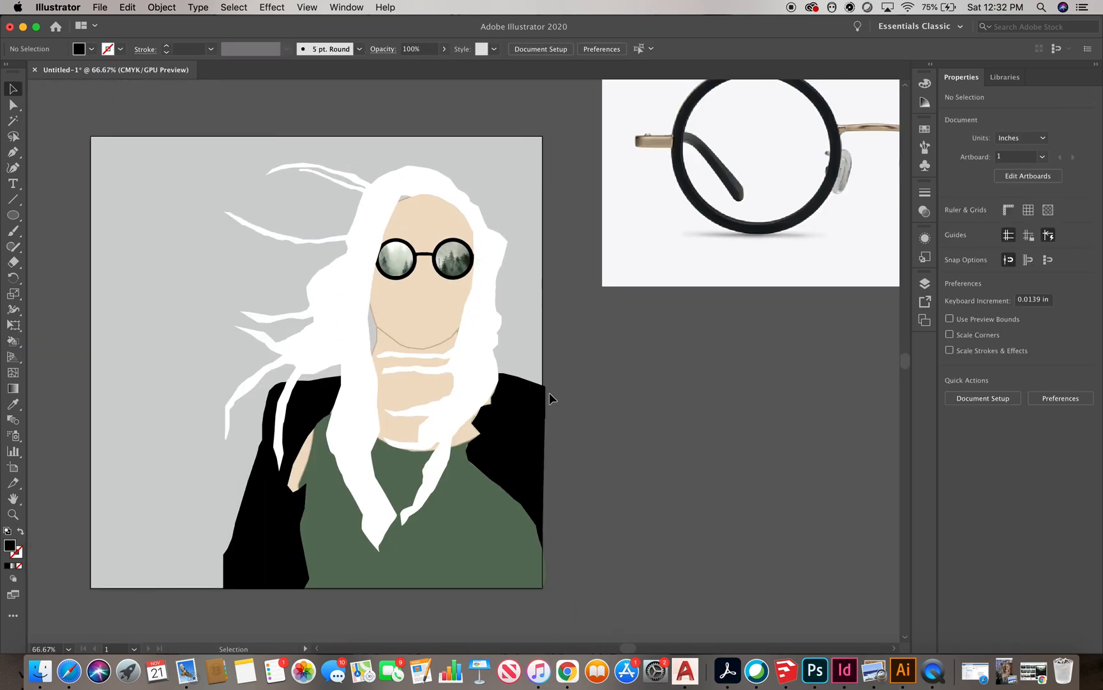
Try changing the stroke colour of the face and neck shapes, undoing the last change
{"action": "scroll", "coordinate": [584, 348], "scroll_direction": "down", "scroll_amount": 2}
{"action": "left_click", "coordinate": [120, 49]}
{"action": "left_click", "coordinate": [9, 71]}
{"action": "left_click", "coordinate": [362, 122]}
{"action": "left_click", "coordinate": [443, 278]}
{"action": "left_click", "coordinate": [437, 321]}
{"action": "left_click", "coordinate": [120, 50]}
{"action": "left_click", "coordinate": [9, 71]}
{"action": "left_click", "coordinate": [249, 128]}
{"action": "key", "text": "super+z"}
{"action": "left_click", "coordinate": [636, 361]}
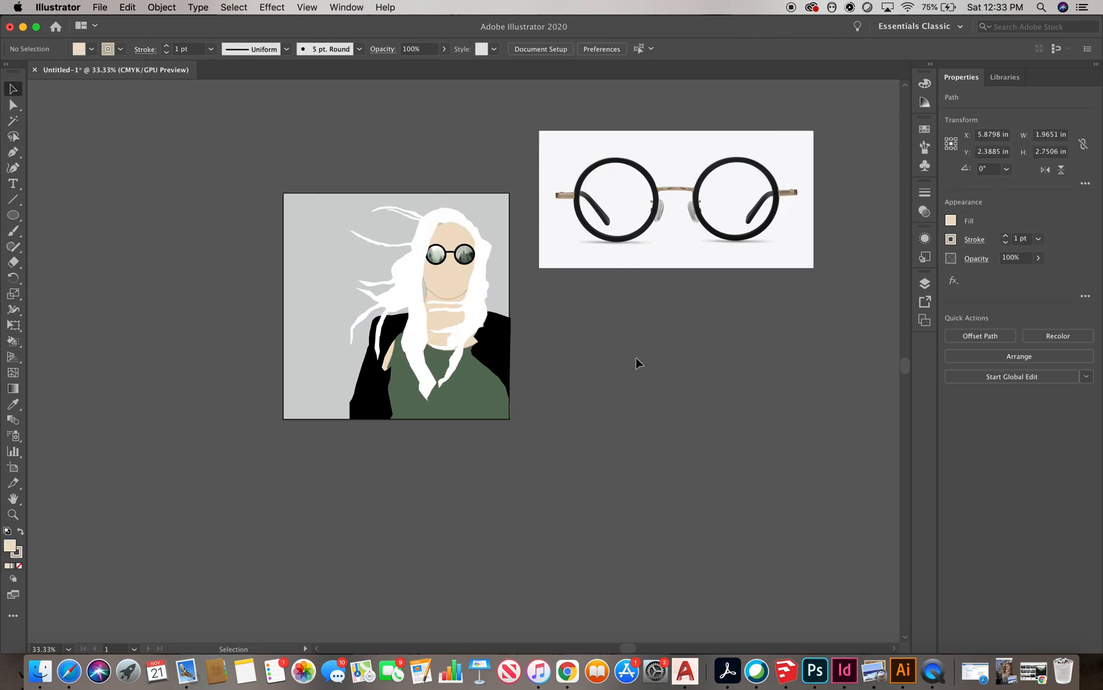
Hide the white hair shape
{"action": "scroll", "coordinate": [427, 220], "scroll_direction": "up", "scroll_amount": 1}
{"action": "scroll", "coordinate": [465, 488], "scroll_direction": "up", "scroll_amount": 1}
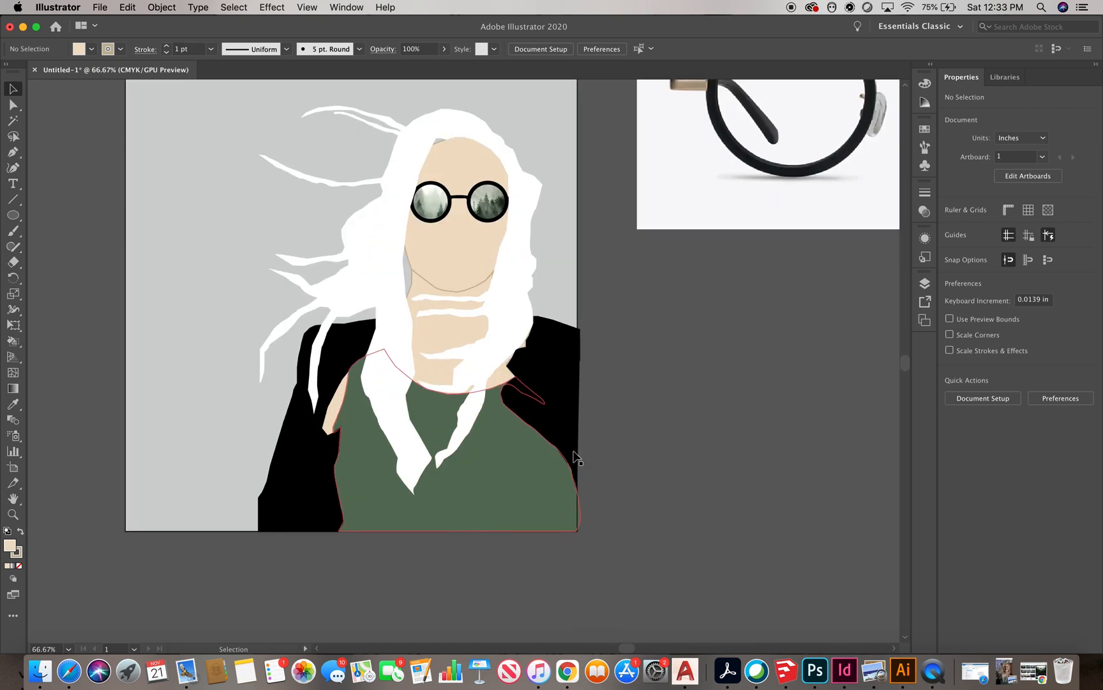
{"action": "left_click", "coordinate": [380, 281]}
{"action": "left_click", "coordinate": [162, 7]}
{"action": "mouse_move", "coordinate": [197, 116]}
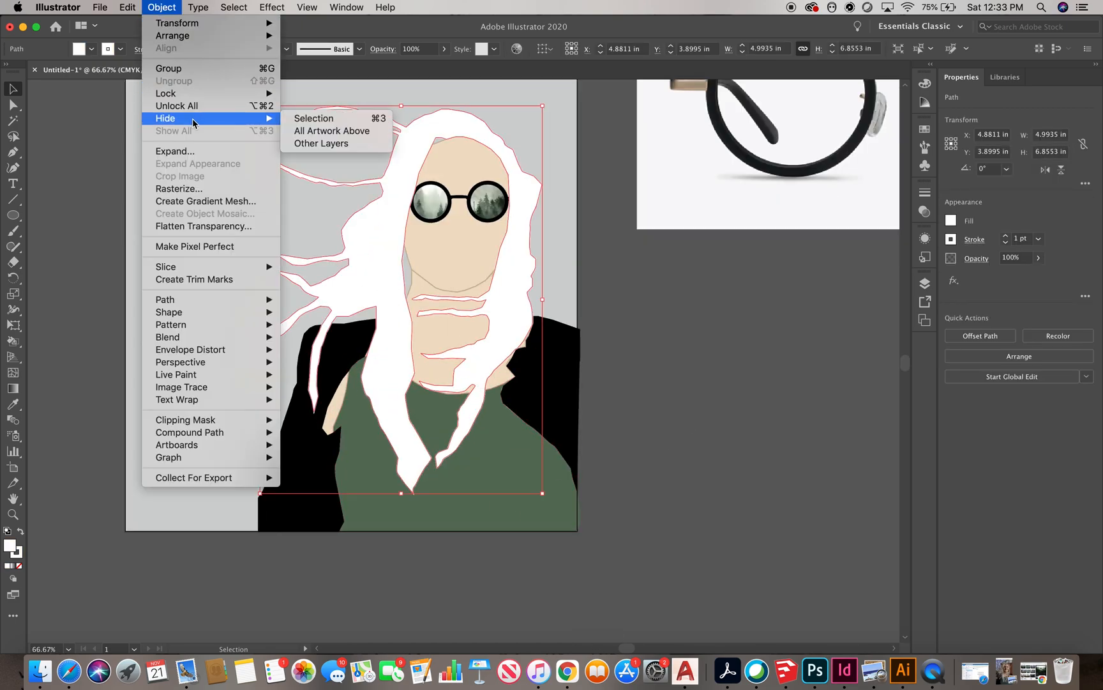
{"action": "left_click", "coordinate": [313, 116]}
Lock the green shirt shape
{"action": "left_click", "coordinate": [400, 495]}
{"action": "left_click", "coordinate": [162, 7]}
{"action": "mouse_move", "coordinate": [172, 94]}
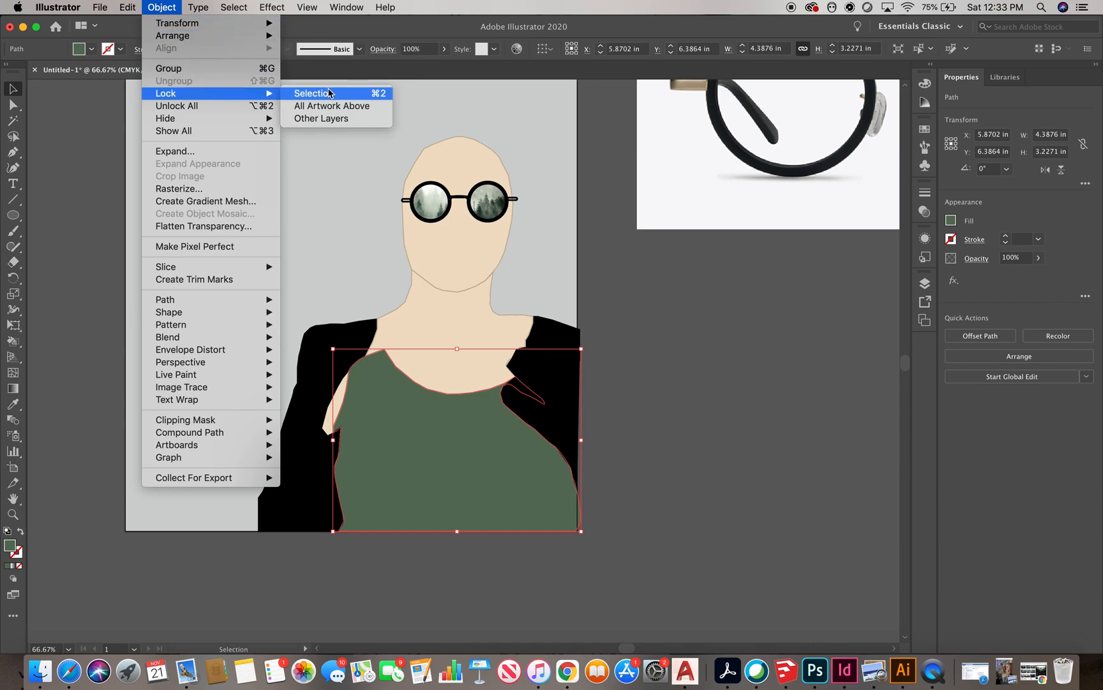
{"action": "left_click", "coordinate": [369, 94]}
Draw a vertical white stripe with no fill down the shirt's left edge using the Pen tool
{"action": "key", "text": "p"}
{"action": "scroll", "coordinate": [383, 399], "scroll_direction": "up", "scroll_amount": 1}
{"action": "left_click", "coordinate": [346, 332]}
{"action": "left_click", "coordinate": [346, 588]}
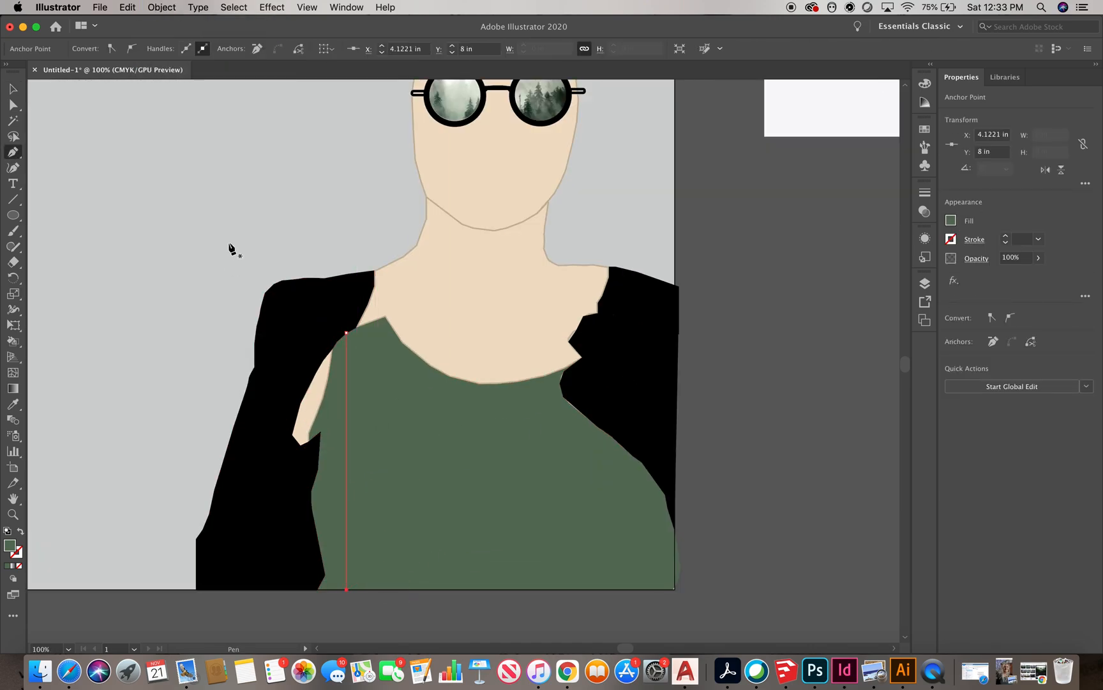
{"action": "left_click", "coordinate": [950, 220]}
{"action": "left_click", "coordinate": [13, 90]}
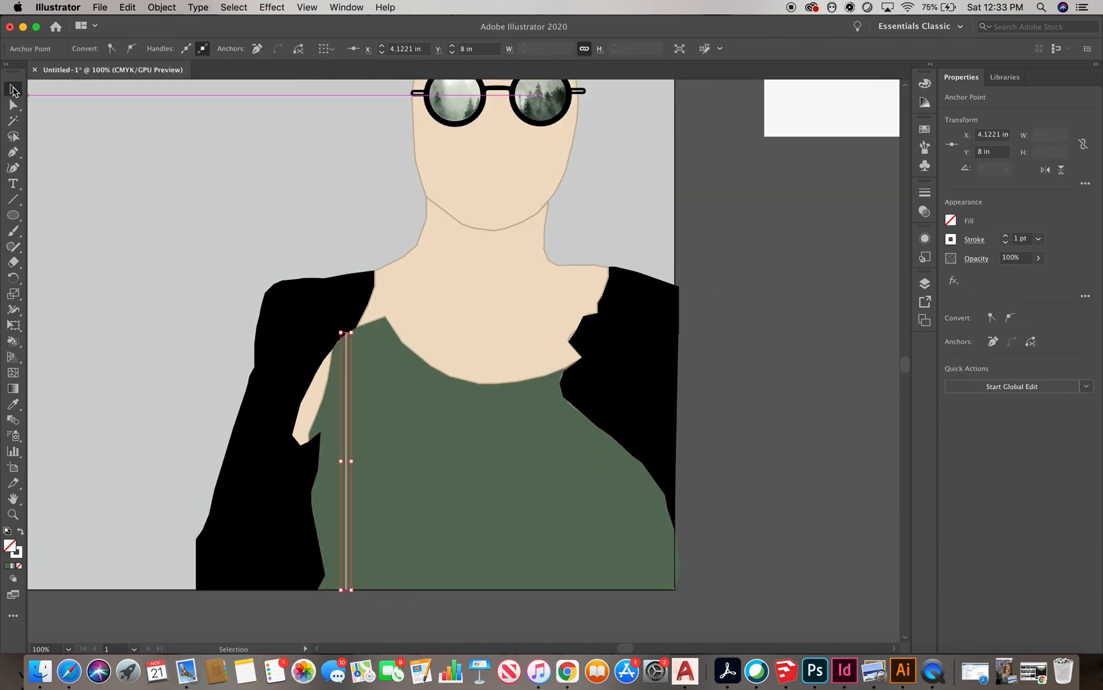
{"action": "left_click", "coordinate": [354, 438]}
Draw several more vertical white stripes beside the first one, from the neckline to the artboard bottom
{"action": "key", "text": "p"}
{"action": "left_click", "coordinate": [363, 324]}
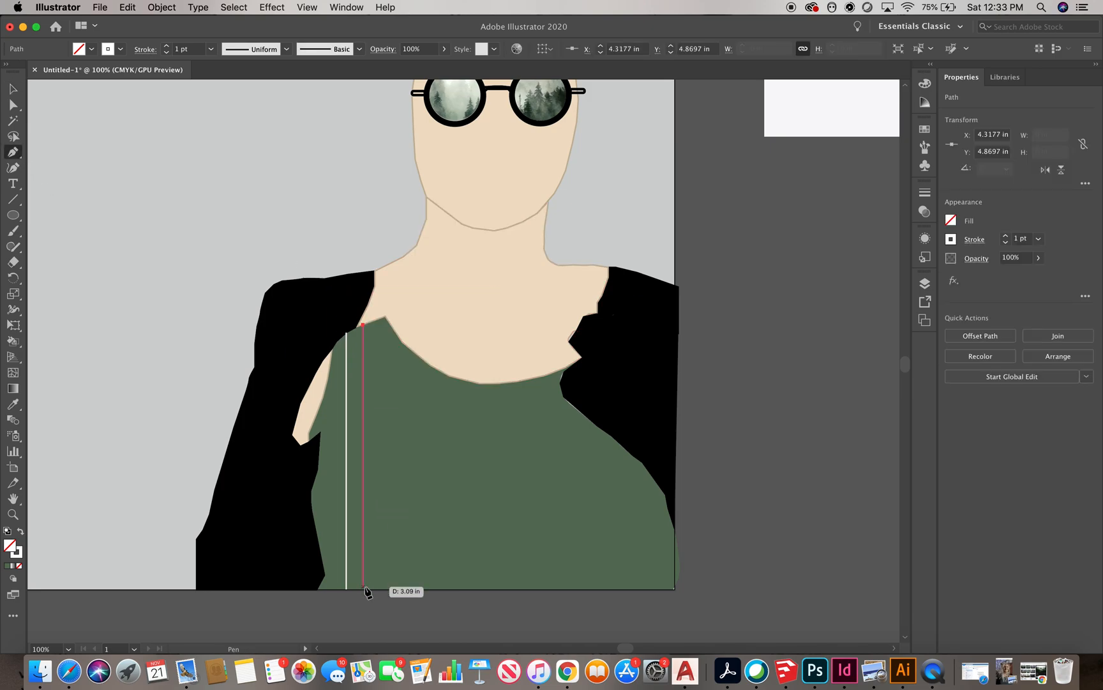
{"action": "left_click", "coordinate": [362, 588]}
{"action": "scroll", "coordinate": [379, 319], "scroll_direction": "up", "scroll_amount": 1}
{"action": "left_click", "coordinate": [379, 319]}
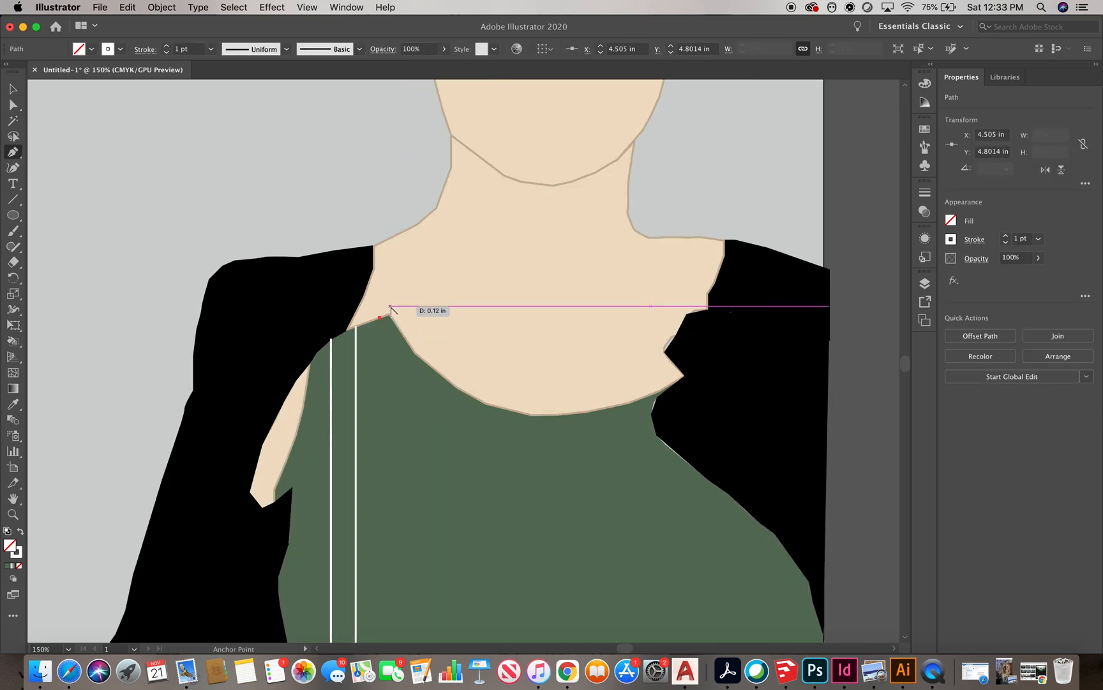
{"action": "scroll", "coordinate": [390, 309], "scroll_direction": "down", "scroll_amount": 1}
{"action": "left_click", "coordinate": [383, 585]}
{"action": "left_click", "coordinate": [396, 324]}
{"action": "left_click", "coordinate": [401, 586], "text": "shift"}
{"action": "key", "text": "Escape"}
{"action": "left_click", "coordinate": [406, 338]}
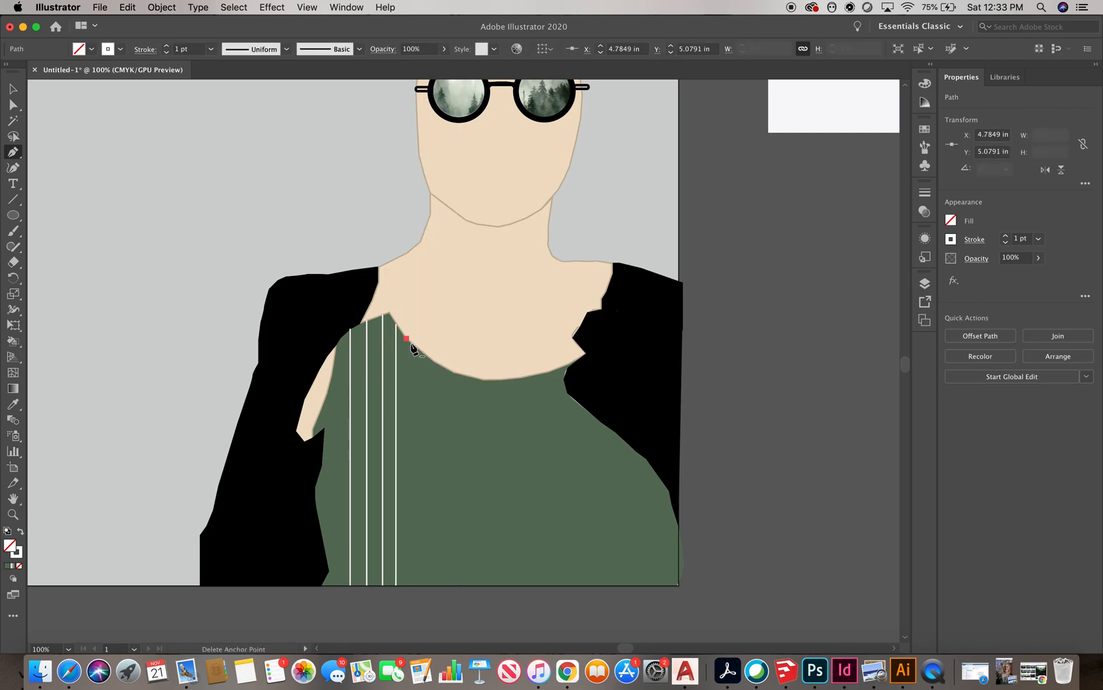
{"action": "scroll", "coordinate": [409, 338], "scroll_direction": "up", "scroll_amount": 2}
{"action": "scroll", "coordinate": [447, 384], "scroll_direction": "down", "scroll_amount": 4}
{"action": "left_click", "coordinate": [410, 492]}
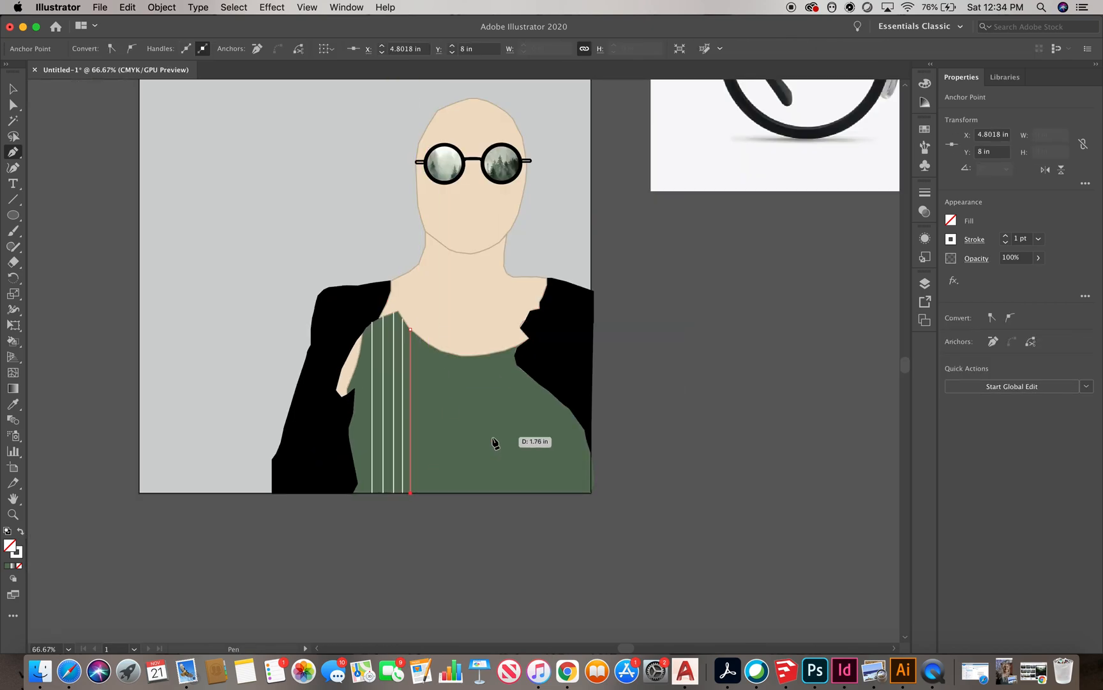
{"action": "scroll", "coordinate": [372, 446], "scroll_direction": "up", "scroll_amount": 2}
{"action": "left_click", "coordinate": [475, 196]}
{"action": "left_click", "coordinate": [478, 551], "text": "shift"}
{"action": "key", "text": "Escape"}
{"action": "left_click", "coordinate": [493, 210]}
{"action": "left_click", "coordinate": [496, 551], "text": "shift"}
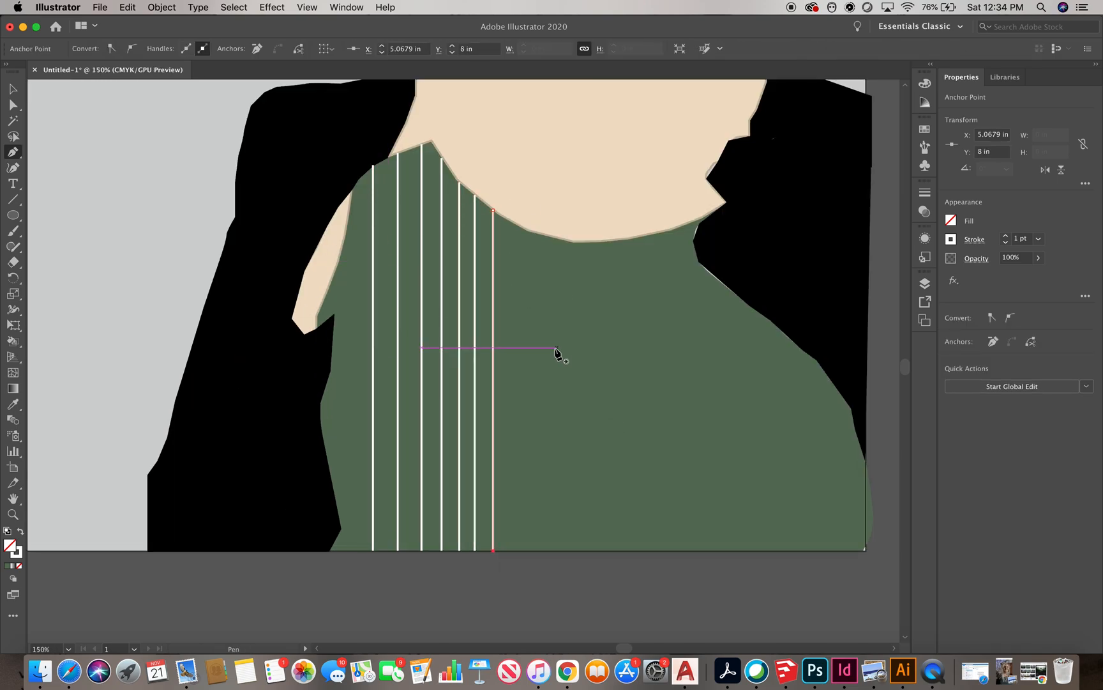
Add a stripe at the shirt's left edge and delete the misaligned stripes in the middle
{"action": "scroll", "coordinate": [558, 348], "scroll_direction": "down", "scroll_amount": 3}
{"action": "scroll", "coordinate": [447, 316], "scroll_direction": "up", "scroll_amount": 2}
{"action": "left_click", "coordinate": [439, 311]}
{"action": "left_click", "coordinate": [439, 521], "text": "shift"}
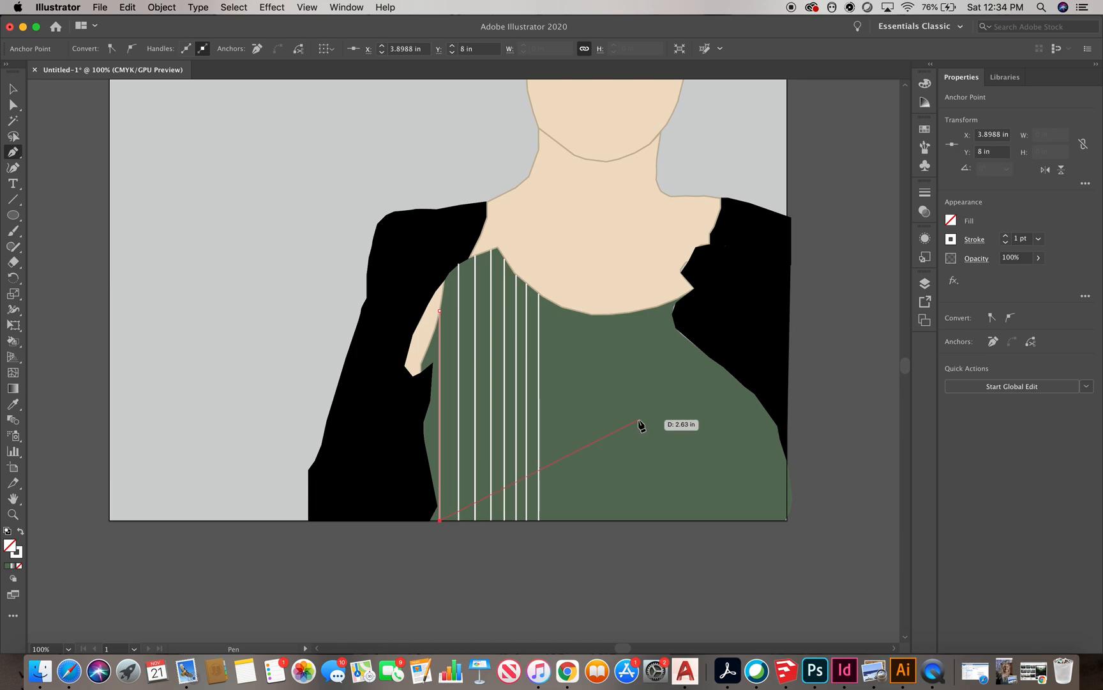
{"action": "left_click", "coordinate": [12, 89]}
{"action": "left_click", "coordinate": [540, 361]}
{"action": "key", "text": "Delete"}
{"action": "left_click", "coordinate": [527, 373]}
{"action": "key", "text": "Delete"}
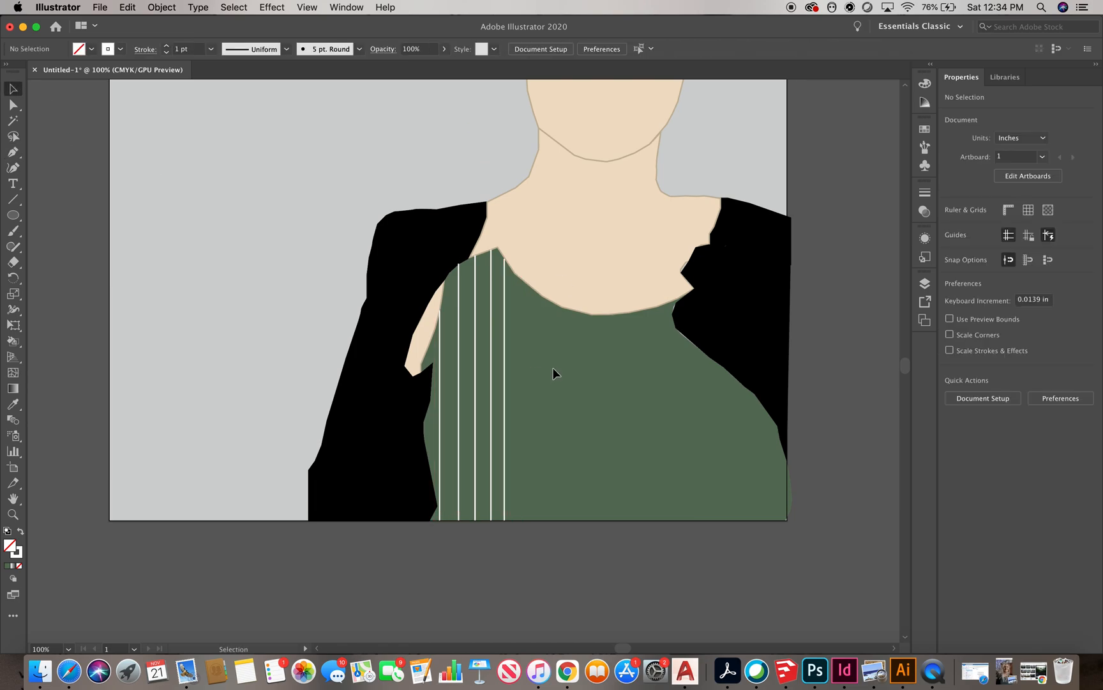
Draw evenly spaced vertical stripes across the rest of the shirt, from the neckline down to the artboard bottom
{"action": "left_click", "coordinate": [13, 152]}
{"action": "left_click", "coordinate": [522, 279]}
{"action": "left_click", "coordinate": [522, 519], "text": "shift"}
{"action": "left_click", "coordinate": [542, 297]}
{"action": "left_click", "coordinate": [542, 521], "text": "shift"}
{"action": "left_click", "coordinate": [562, 307]}
{"action": "left_click", "coordinate": [562, 521], "text": "shift"}
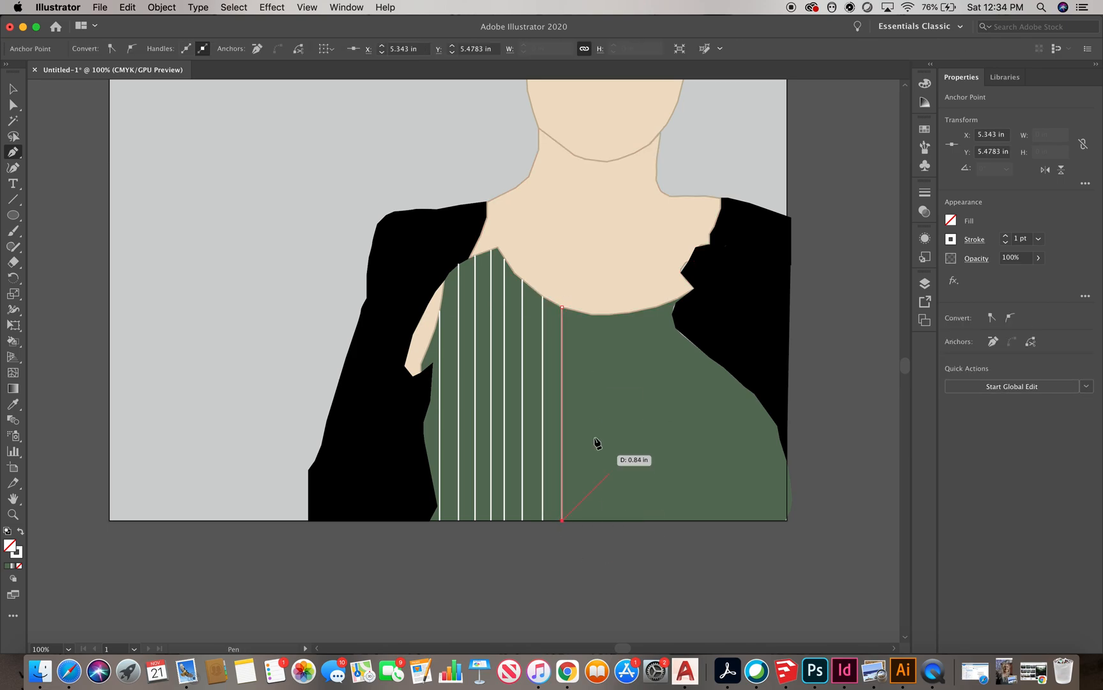
{"action": "left_click", "coordinate": [581, 313]}
{"action": "left_click", "coordinate": [581, 520], "text": "shift"}
{"action": "left_click", "coordinate": [600, 315]}
{"action": "left_click", "coordinate": [600, 520], "text": "shift"}
{"action": "left_click", "coordinate": [618, 314]}
{"action": "left_click", "coordinate": [618, 521], "text": "shift"}
{"action": "left_click", "coordinate": [637, 310]}
{"action": "left_click", "coordinate": [637, 520], "text": "shift"}
{"action": "left_click", "coordinate": [657, 307]}
{"action": "left_click", "coordinate": [657, 520], "text": "shift"}
{"action": "left_click", "coordinate": [675, 328]}
{"action": "left_click", "coordinate": [676, 521], "text": "shift"}
{"action": "left_click", "coordinate": [690, 342]}
{"action": "left_click", "coordinate": [696, 520], "text": "shift"}
{"action": "left_click", "coordinate": [707, 354]}
{"action": "left_click", "coordinate": [709, 520], "text": "shift"}
{"action": "left_click", "coordinate": [722, 367]}
{"action": "left_click", "coordinate": [731, 520], "text": "shift"}
{"action": "left_click", "coordinate": [739, 382]}
{"action": "left_click", "coordinate": [745, 520], "text": "shift"}
{"action": "left_click", "coordinate": [758, 401]}
{"action": "left_click", "coordinate": [759, 520], "text": "shift"}
{"action": "left_click", "coordinate": [778, 426]}
{"action": "left_click", "coordinate": [778, 520], "text": "shift"}
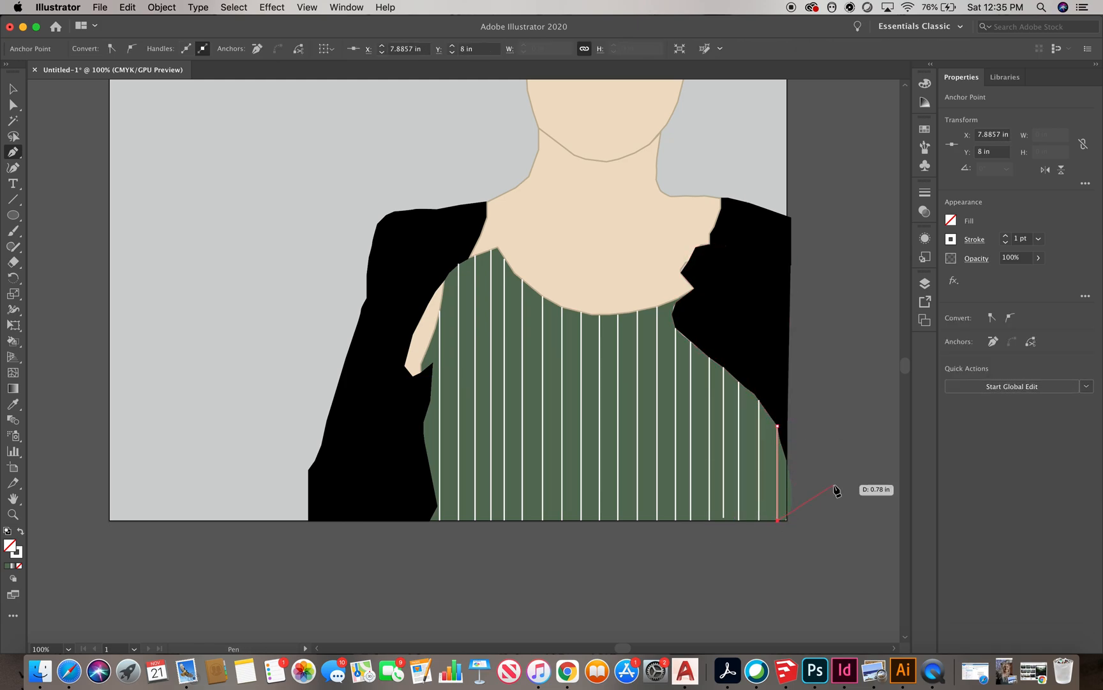
Zoom in to examine the bottom ends of the stripes
{"action": "left_click", "coordinate": [724, 504]}
{"action": "scroll", "coordinate": [724, 527], "scroll_direction": "up", "scroll_amount": 3}
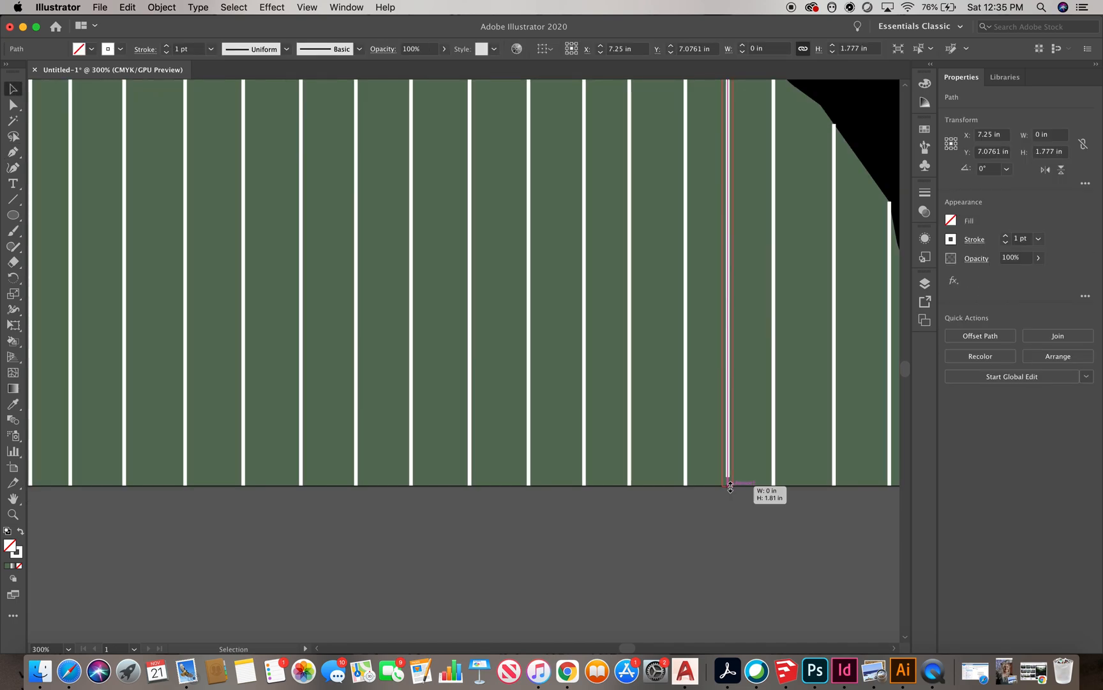
{"action": "left_click_drag", "start_coordinate": [730, 487], "coordinate": [731, 486]}
{"action": "left_click", "coordinate": [708, 516]}
{"action": "scroll", "coordinate": [664, 470], "scroll_direction": "down", "scroll_amount": 5}
Show all hidden objects to bring back the hair
{"action": "left_click", "coordinate": [128, 8]}
{"action": "mouse_move", "coordinate": [162, 7]}
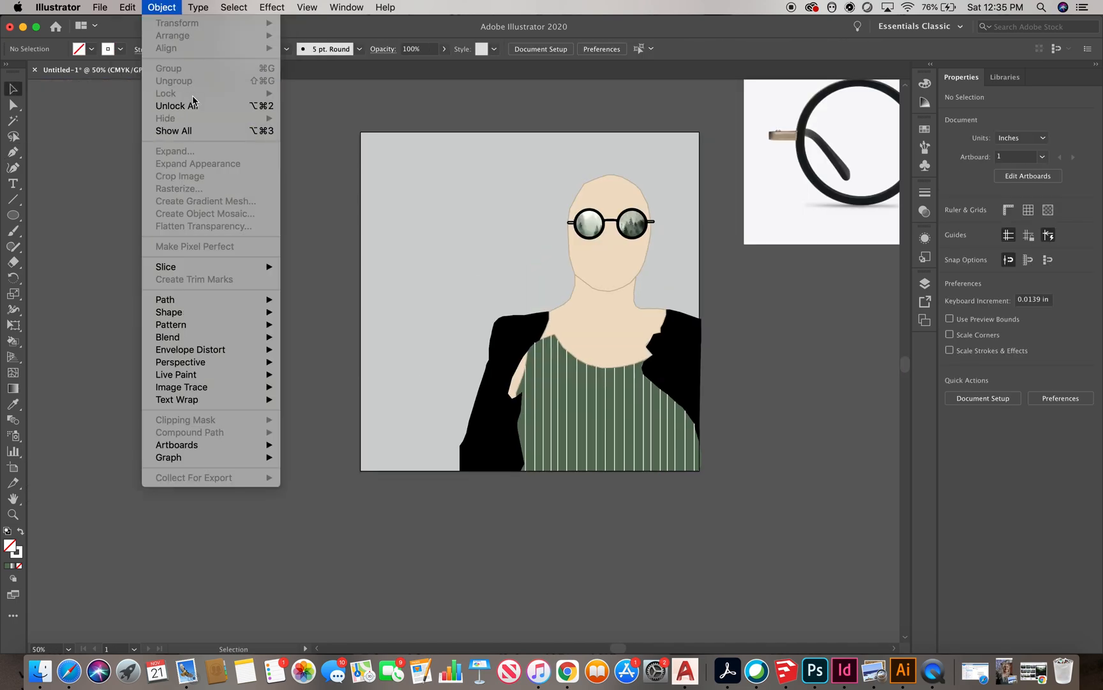
{"action": "left_click", "coordinate": [175, 131]}
{"action": "left_click", "coordinate": [761, 362]}
Unlock all locked objects
{"action": "scroll", "coordinate": [704, 408], "scroll_direction": "down", "scroll_amount": 2}
{"action": "scroll", "coordinate": [483, 468], "scroll_direction": "up", "scroll_amount": 2}
{"action": "scroll", "coordinate": [483, 467], "scroll_direction": "down", "scroll_amount": 2}
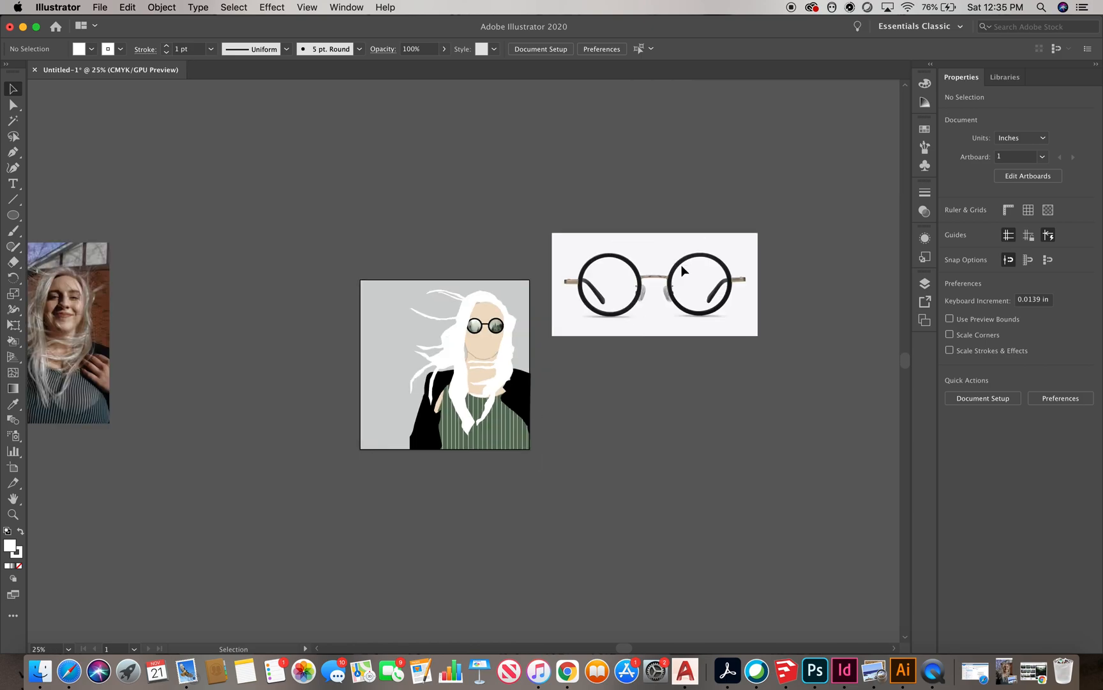
{"action": "left_click", "coordinate": [126, 7]}
{"action": "mouse_move", "coordinate": [161, 8]}
{"action": "left_click", "coordinate": [178, 106]}
{"action": "left_click", "coordinate": [759, 316]}
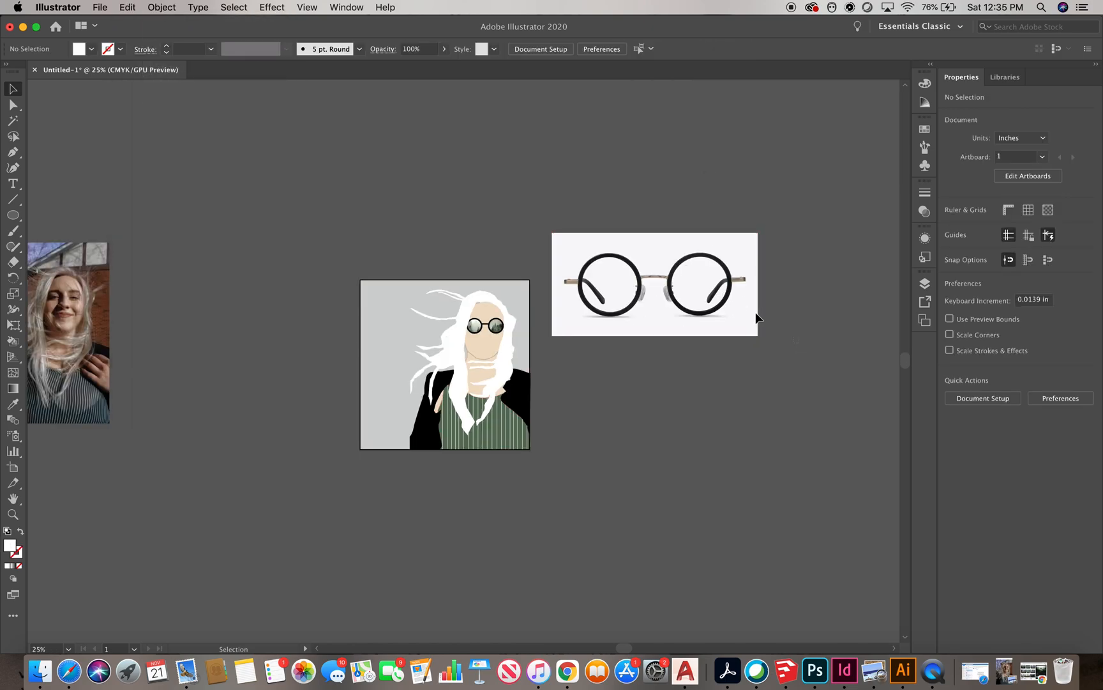
Delete the glasses reference photo and the portrait reference photo from the canvas
{"action": "left_click", "coordinate": [681, 279]}
{"action": "key", "text": "Delete"}
{"action": "scroll", "coordinate": [681, 280], "scroll_direction": "down", "scroll_amount": 1}
{"action": "left_click", "coordinate": [278, 328]}
{"action": "key", "text": "Delete"}
{"action": "key", "text": "super+equal"}
{"action": "key", "text": "super+equal"}
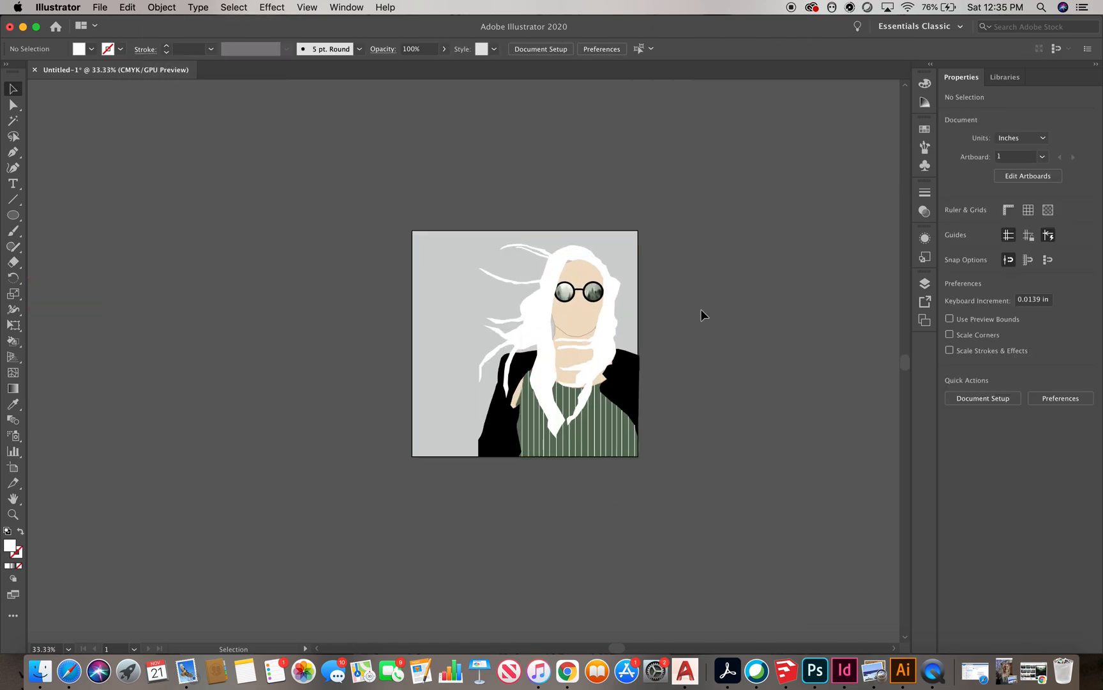